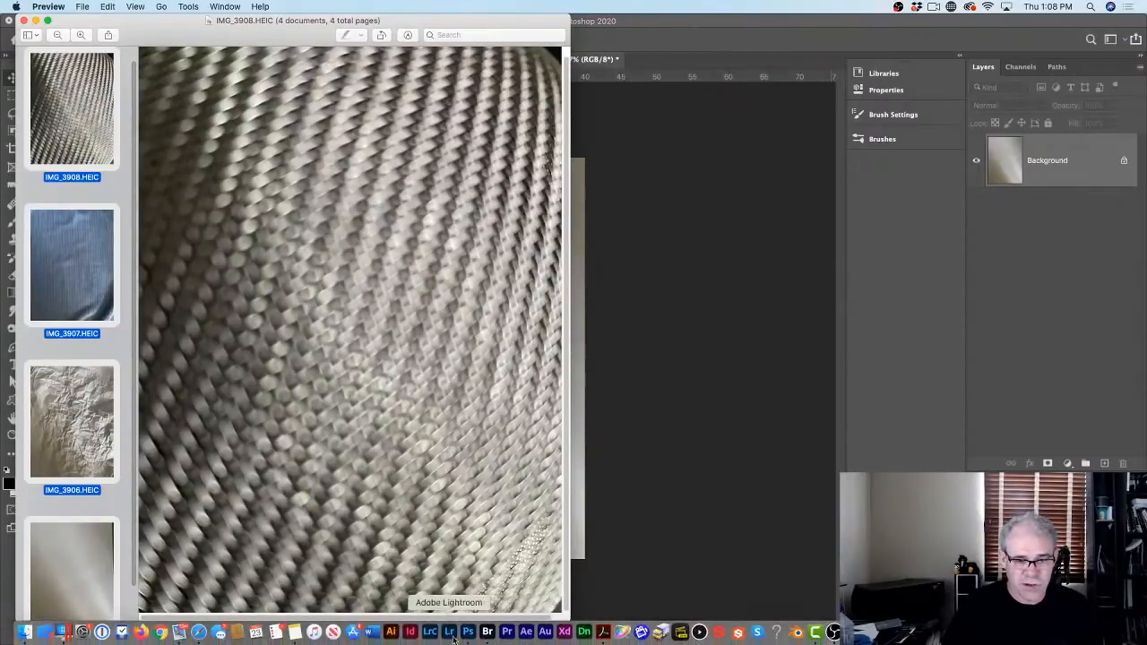
Step: Return to Photoshop and look through the IMG_3906, IMG_3907 and IMG_3908 texture photos
click(782, 254)
click(417, 59)
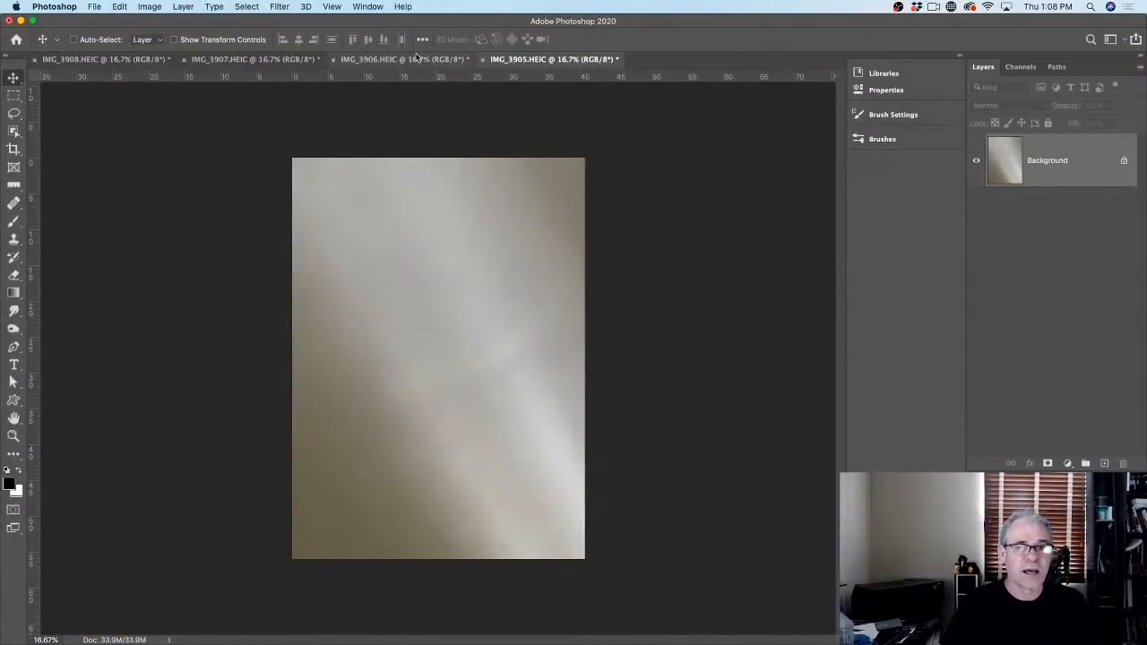
click(288, 61)
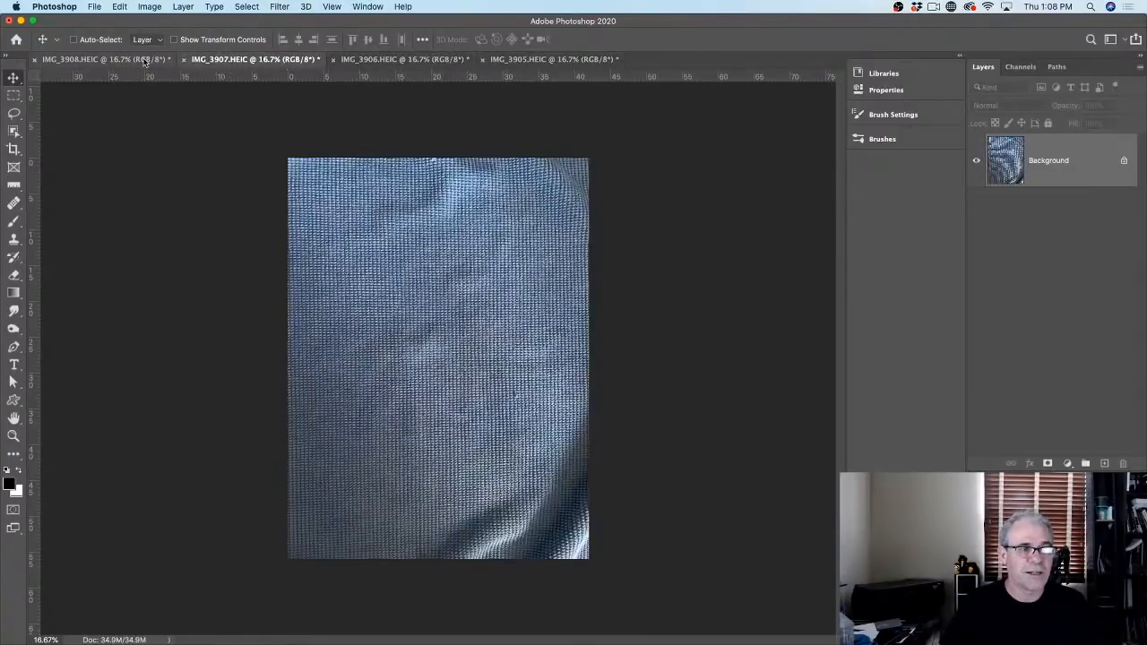
click(142, 60)
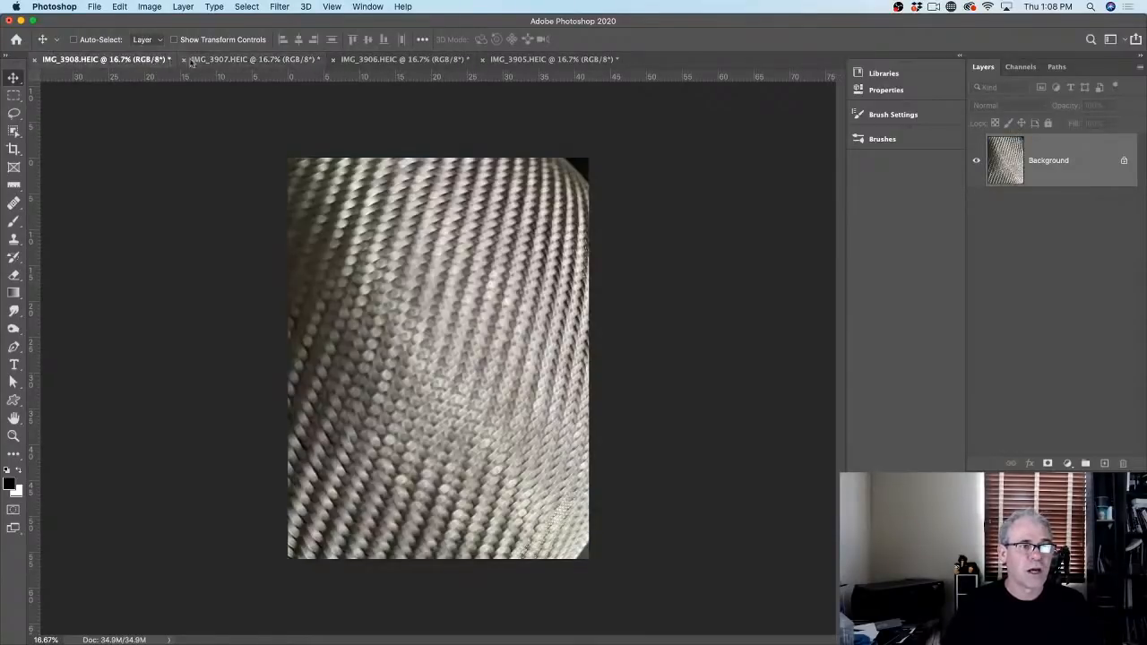
click(235, 60)
Step: Switch to the blurred grey IMG_3905 photo and show the Patterns panel
click(603, 60)
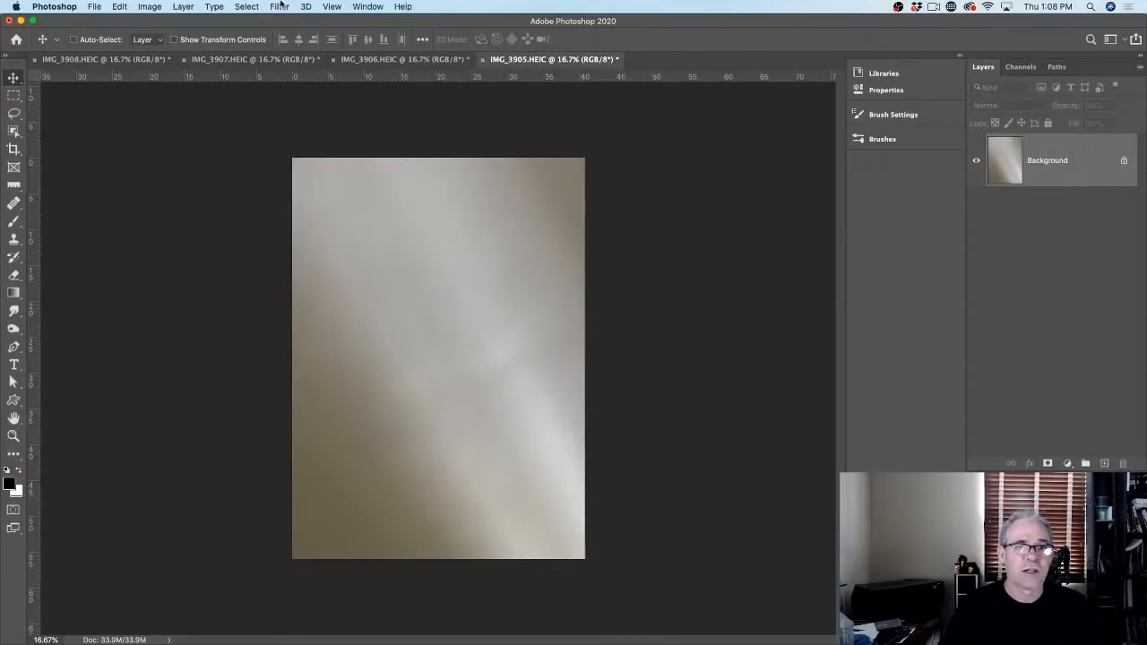
click(356, 5)
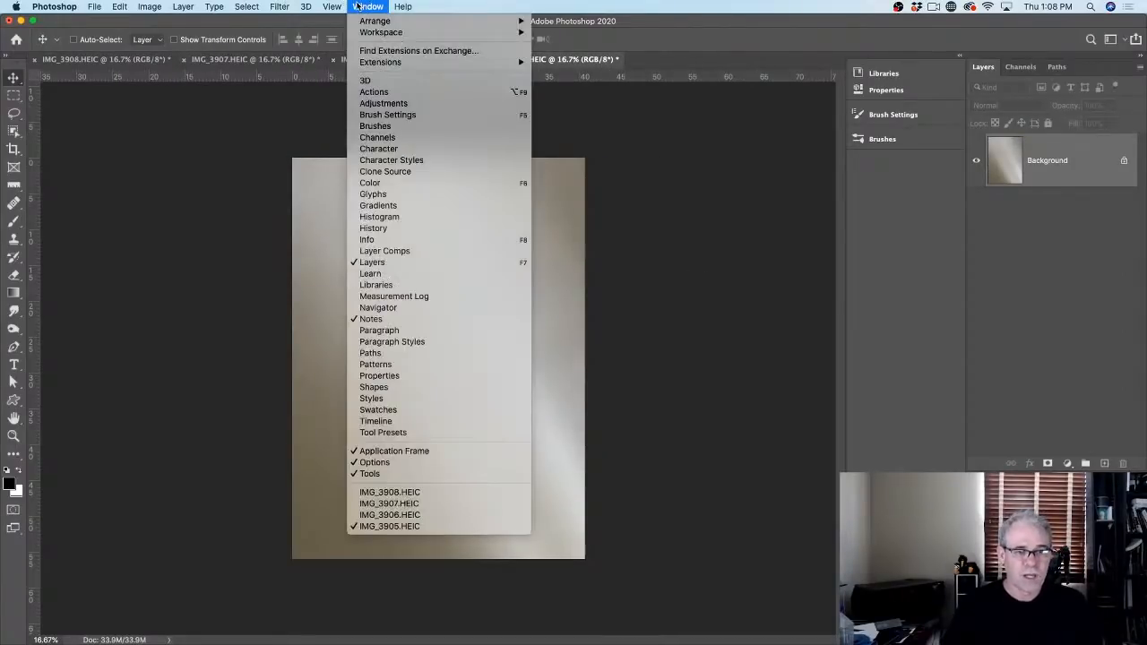
click(396, 365)
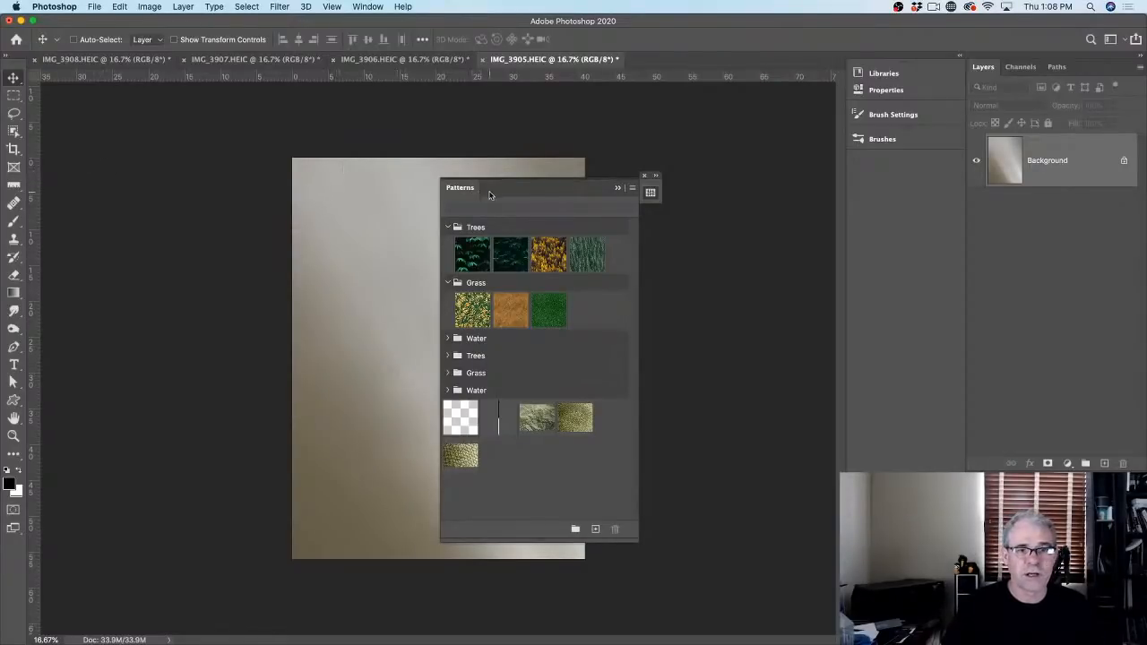
Step: Move the Patterns panel aside, marquee-select the whole IMG_3905 photo, and start Define Pattern
drag(489, 196, 708, 152)
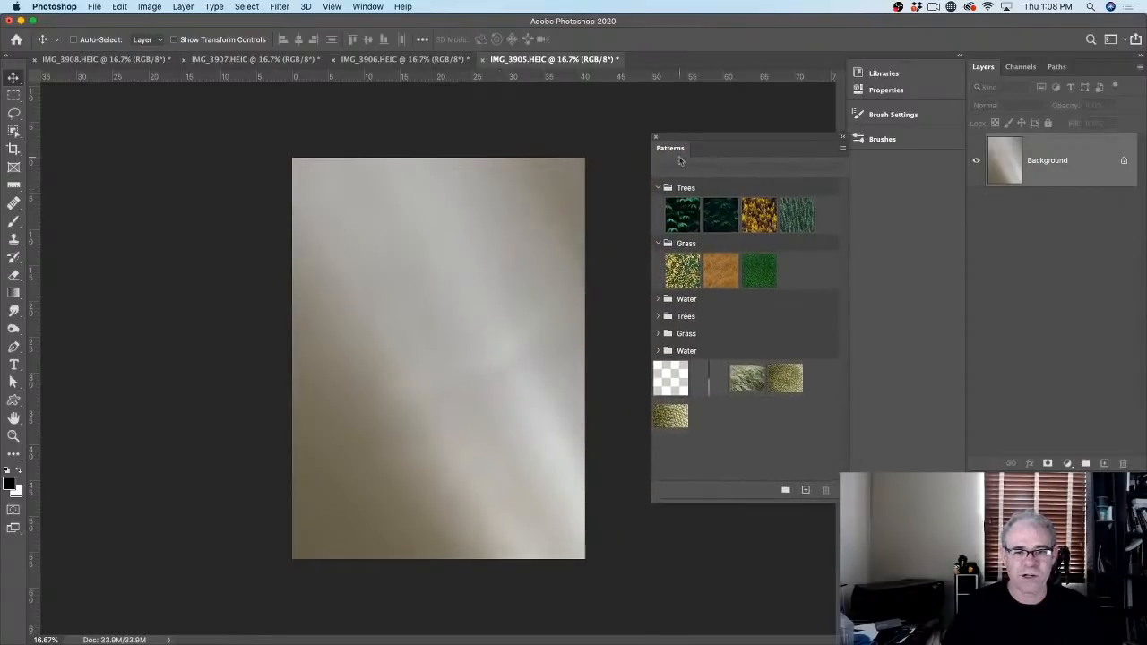
click(13, 95)
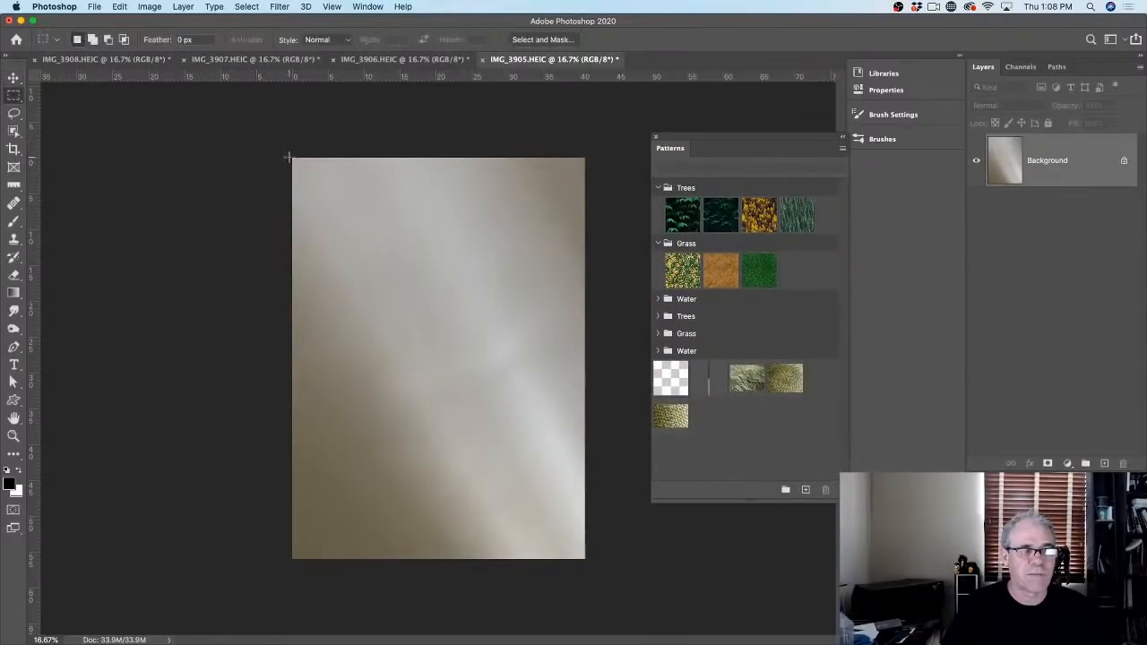
drag(286, 156, 593, 584)
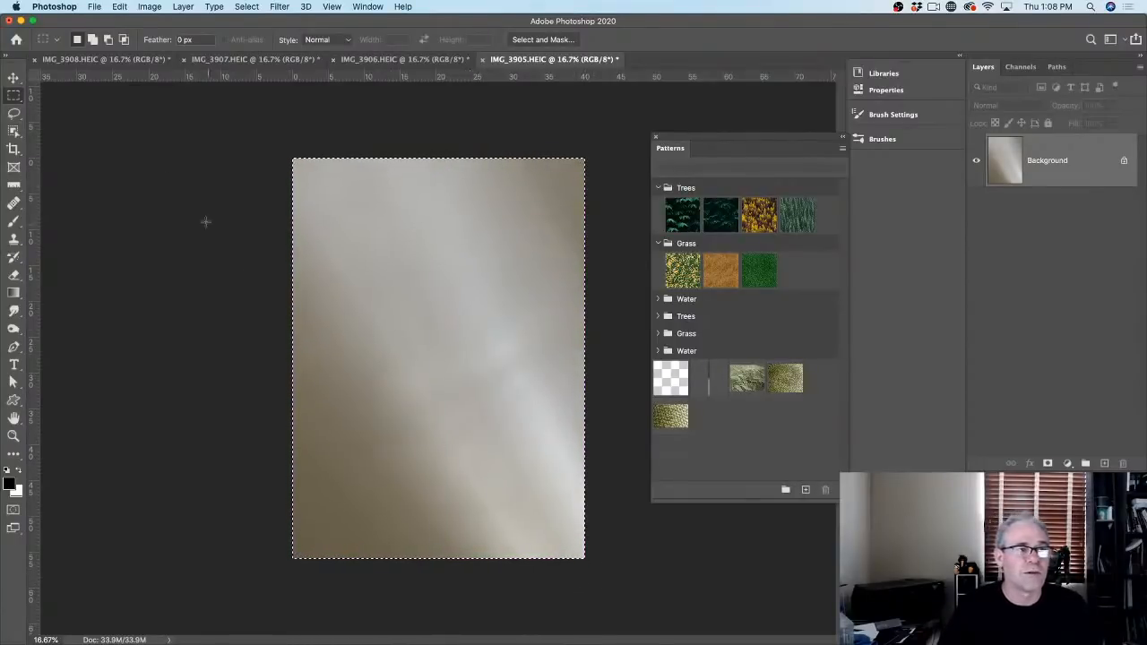
click(121, 6)
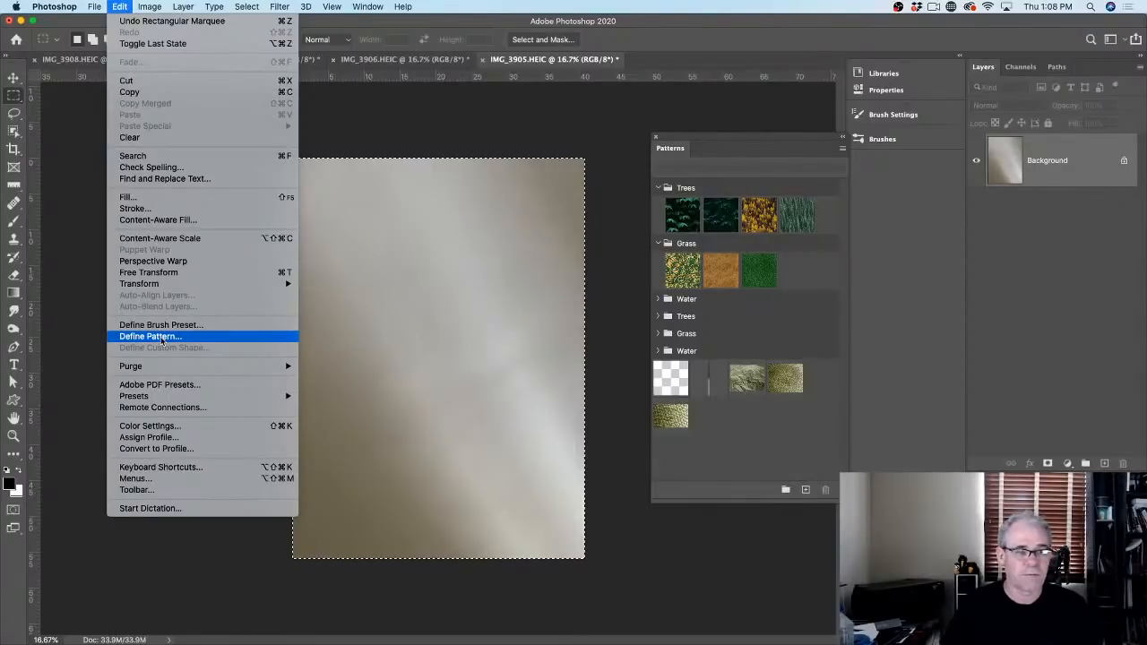
click(153, 336)
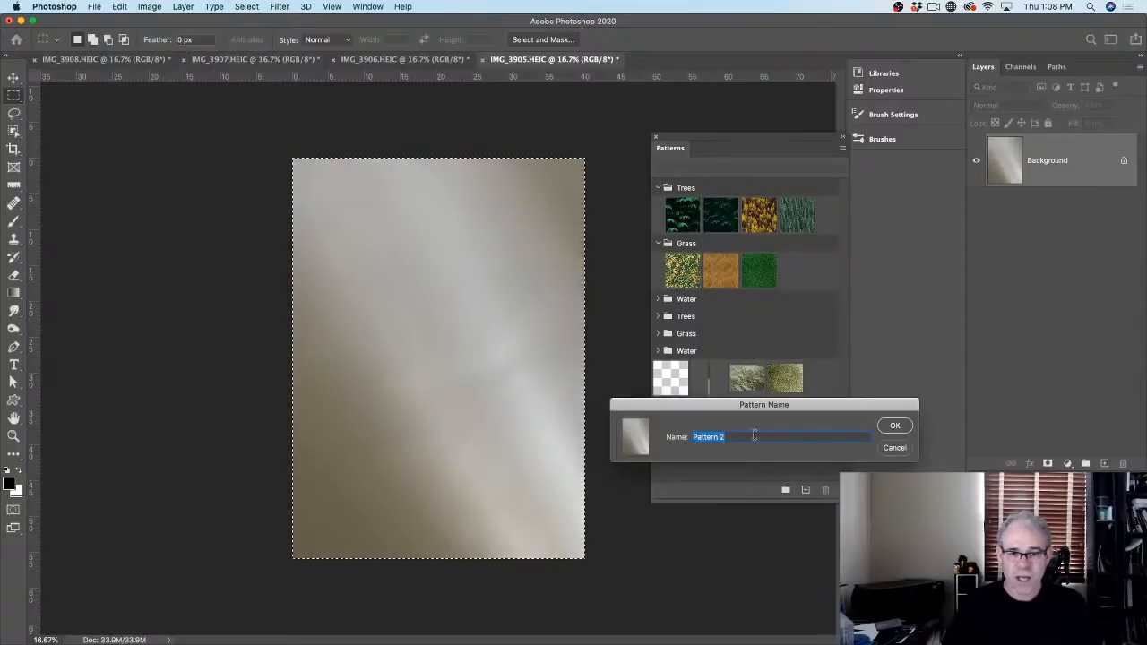
Step: Save the blurred grey photo as a pattern named 'paper', then bring up IMG_3906
text(paper)
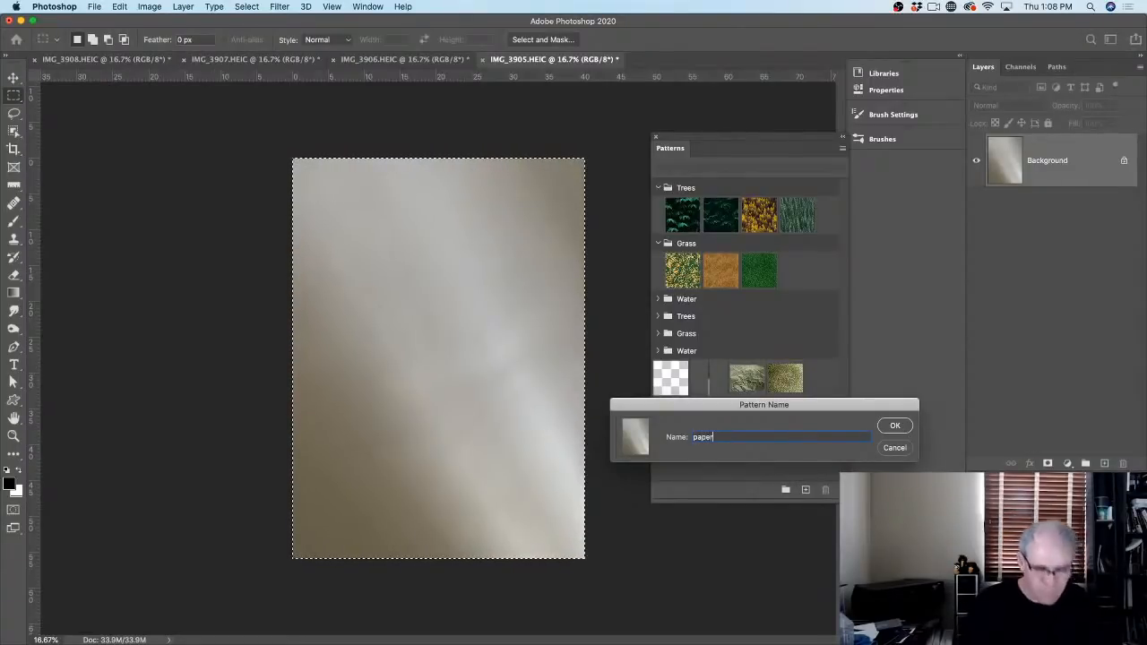
click(885, 426)
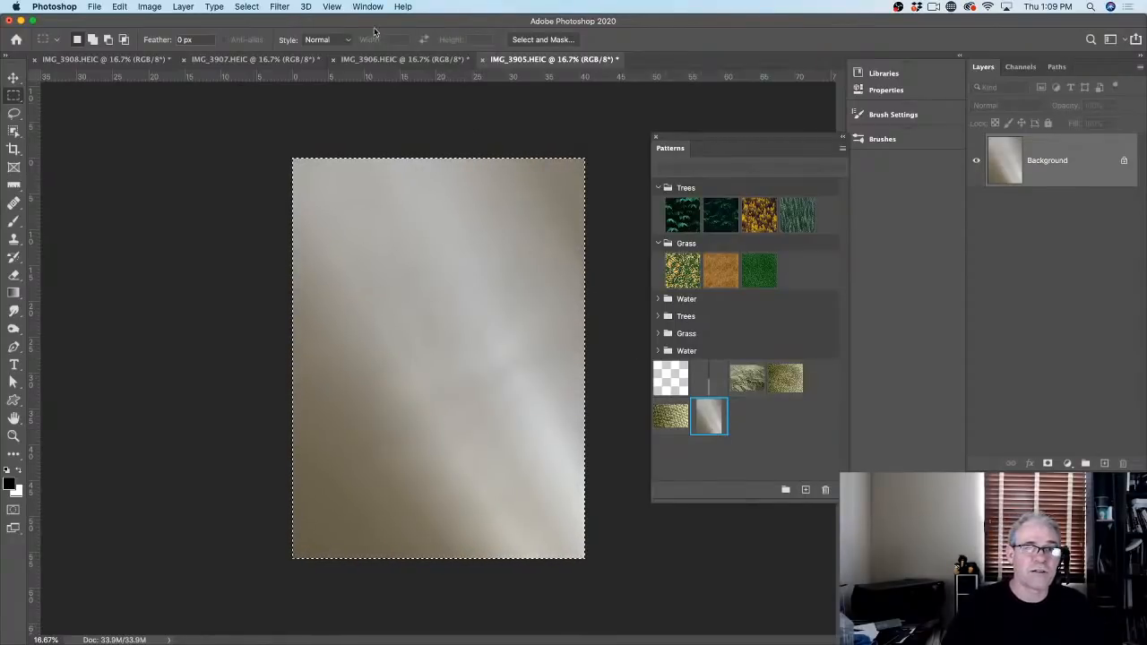
click(384, 60)
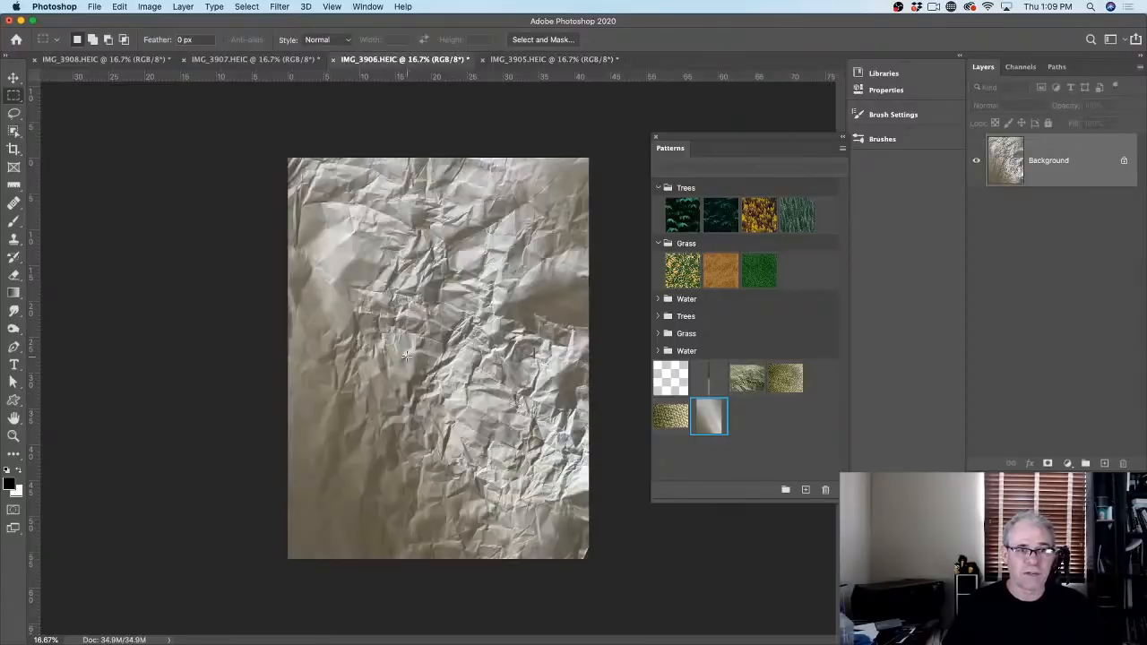
Step: Add the crumpled-paper IMG_3906 photo as a new pattern named 'cr', then show IMG_3907
click(14, 78)
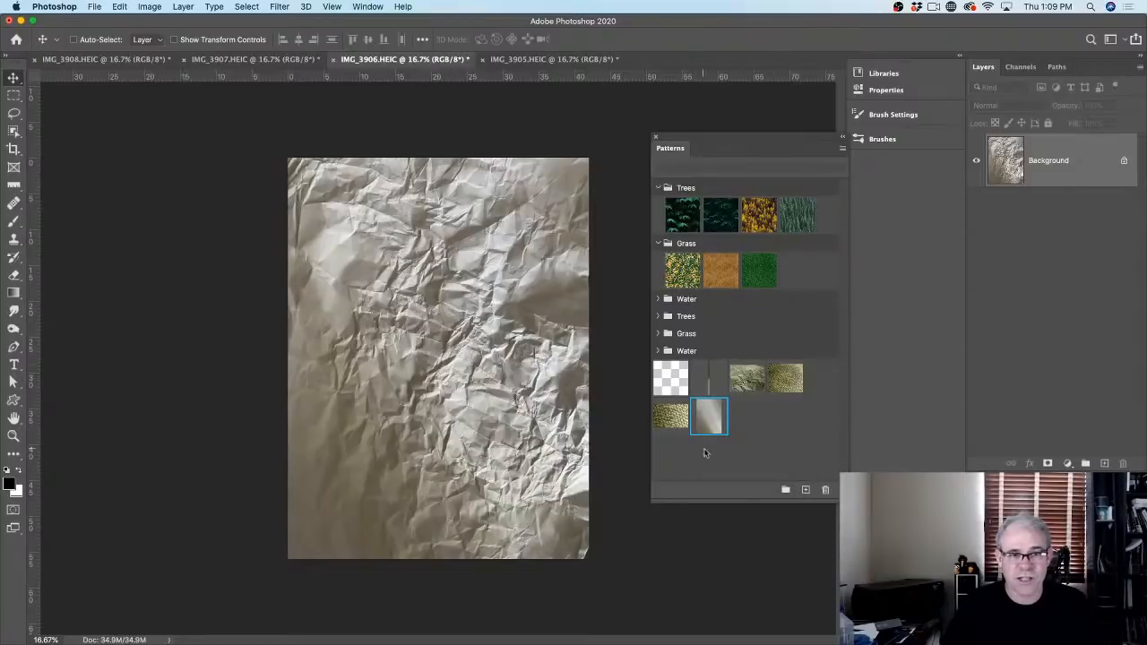
click(805, 491)
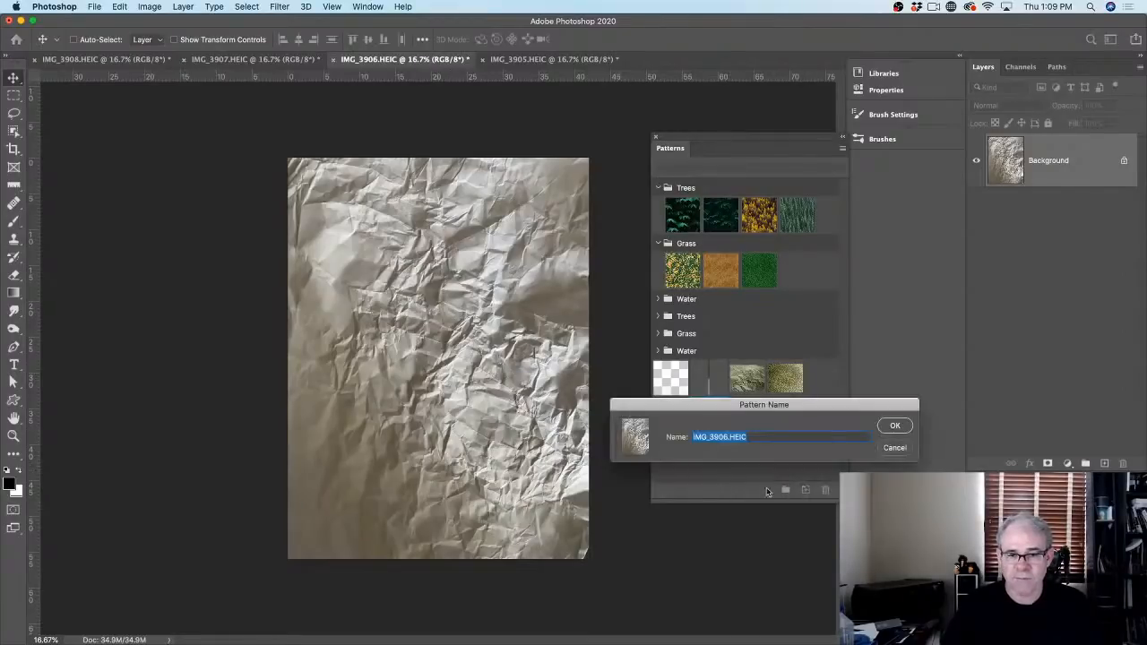
text(crinkle)
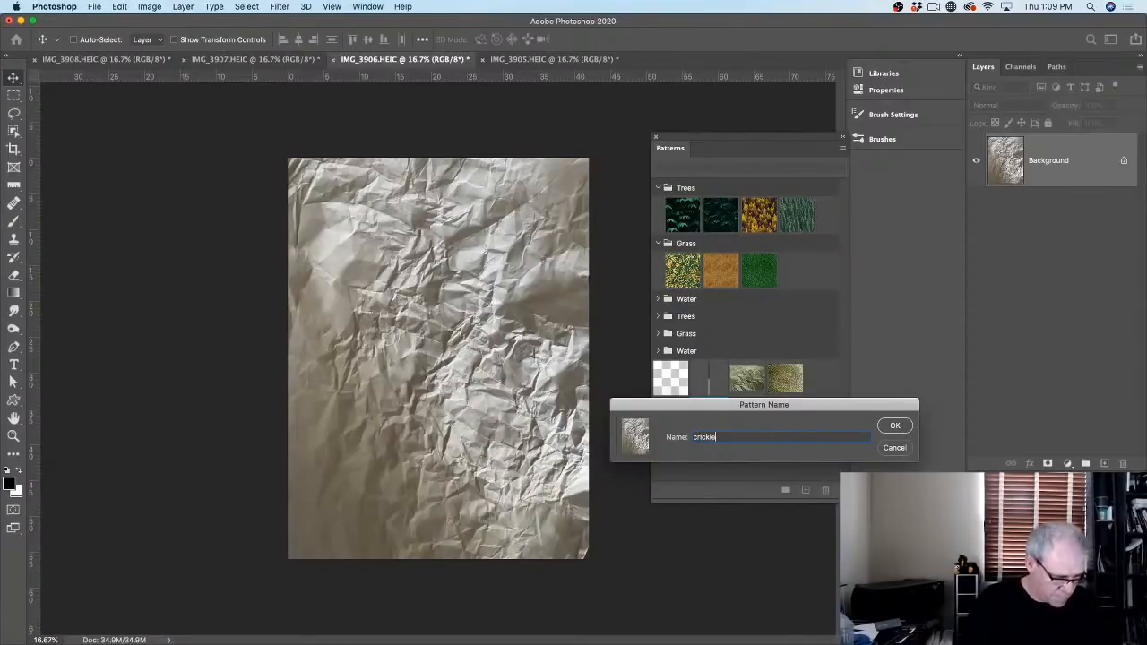
click(892, 427)
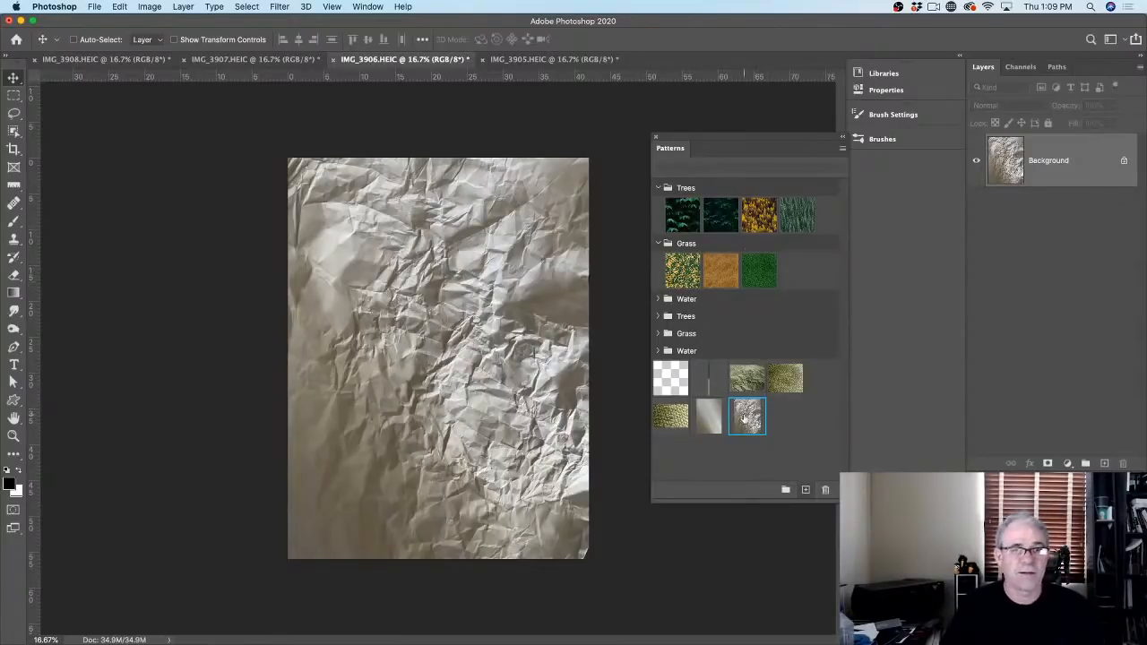
click(268, 59)
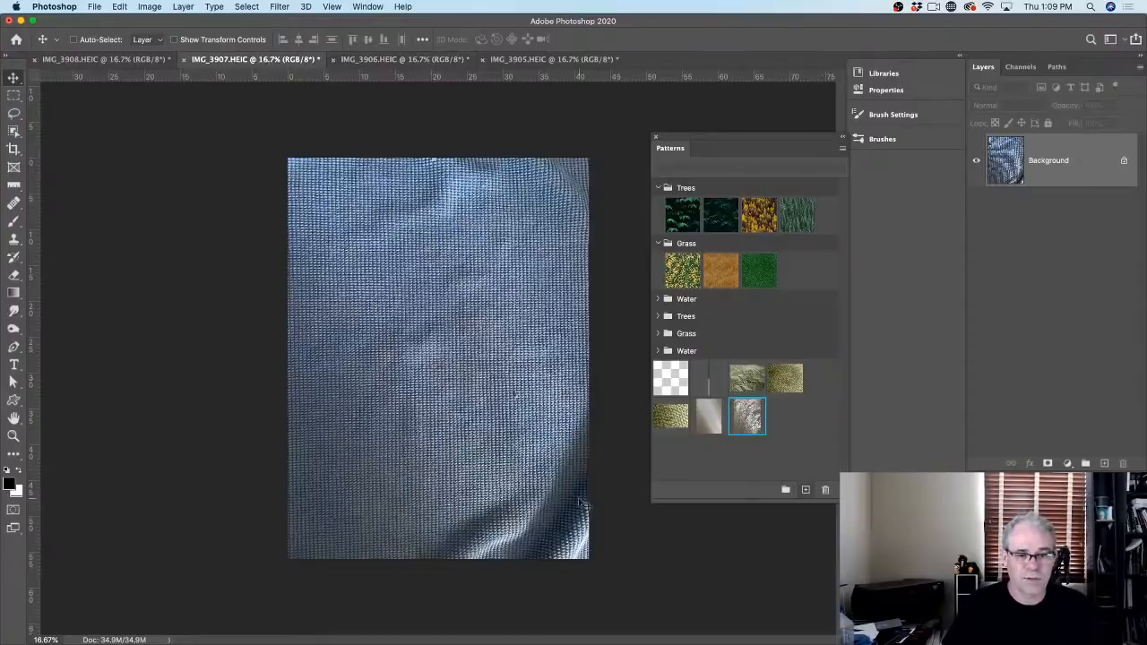
Step: Crop the wrinkled bottom and right edges off the blue fabric photo
click(13, 149)
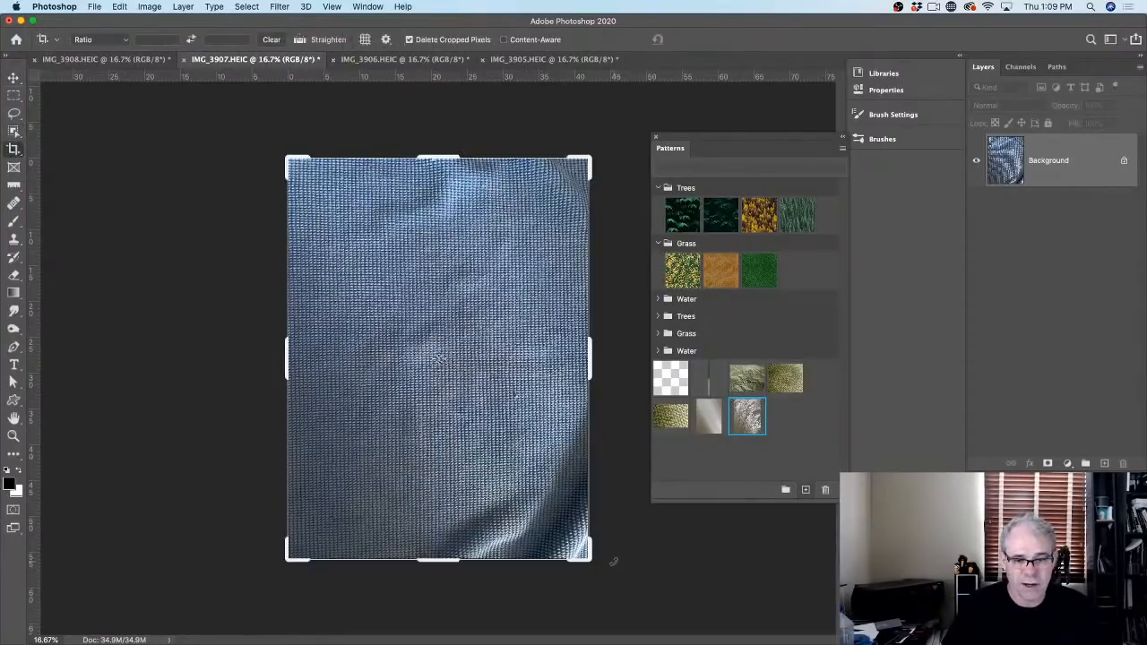
drag(590, 557, 576, 517)
key(Return)
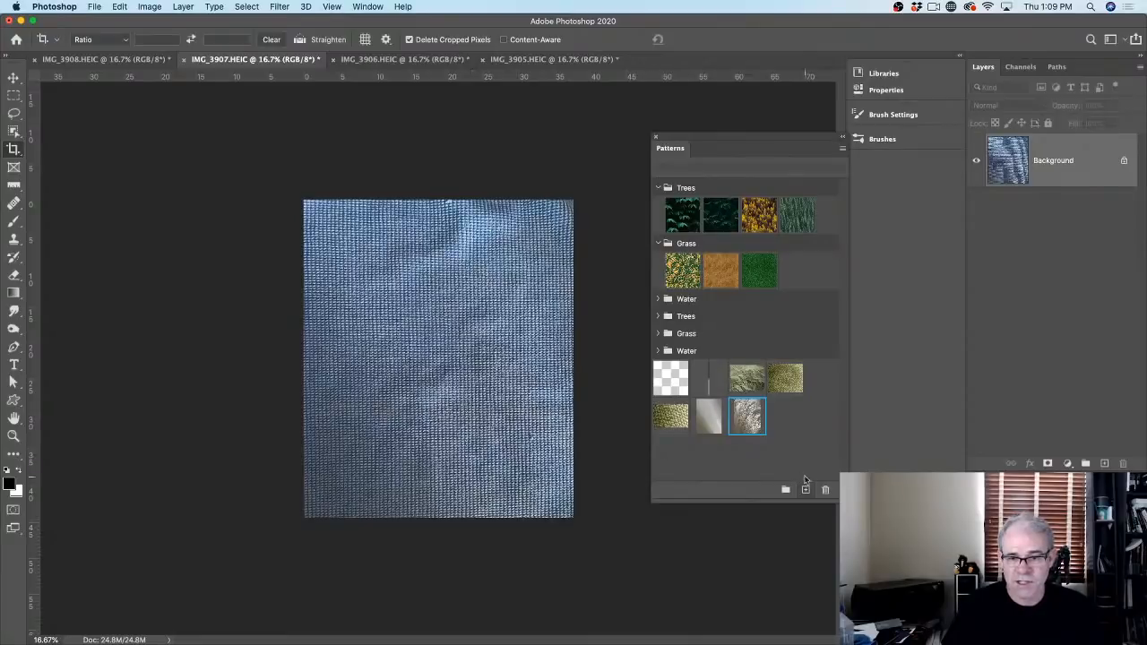
Step: Save the cropped blue fabric as a pattern named 'm', then show IMG_3908
click(805, 489)
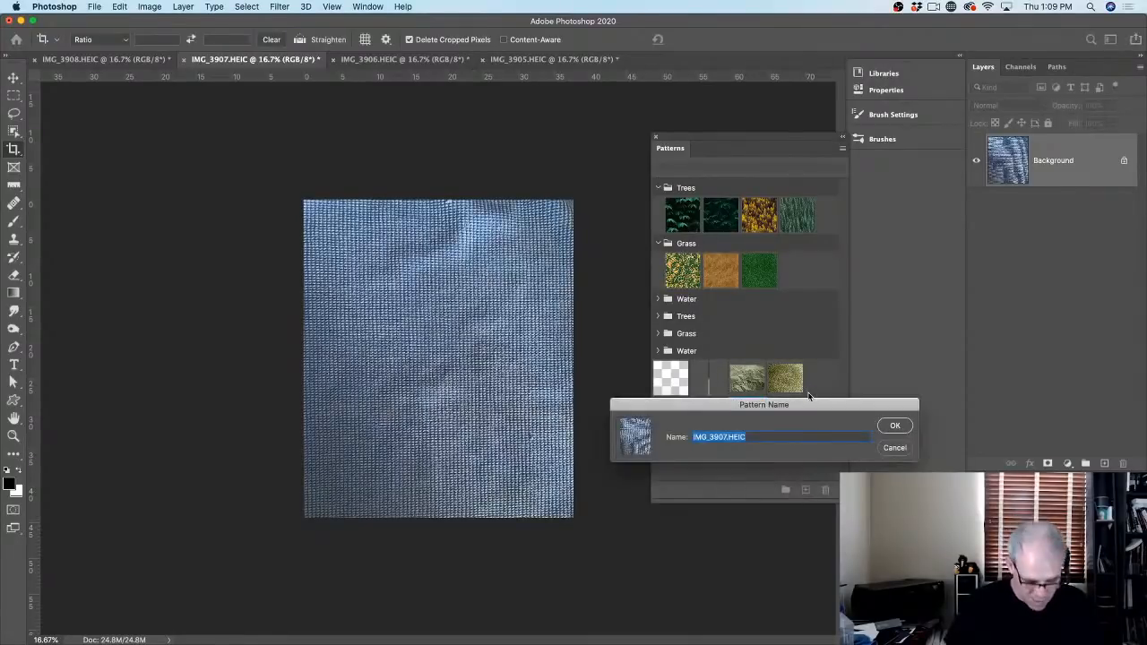
text(m)
key(Return)
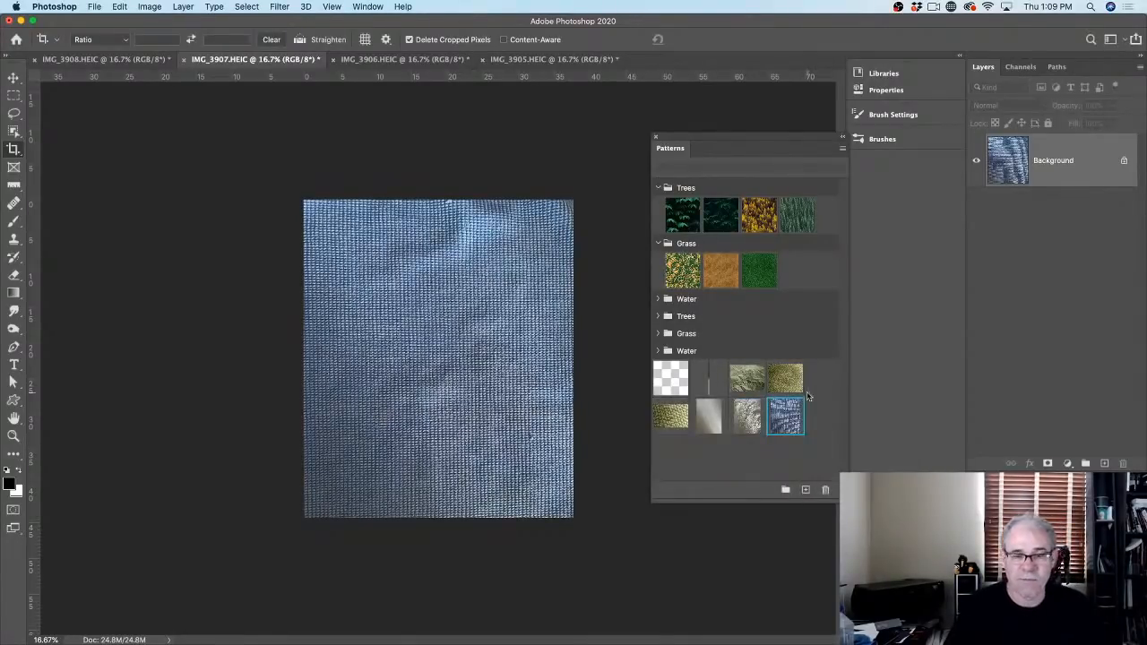
click(119, 60)
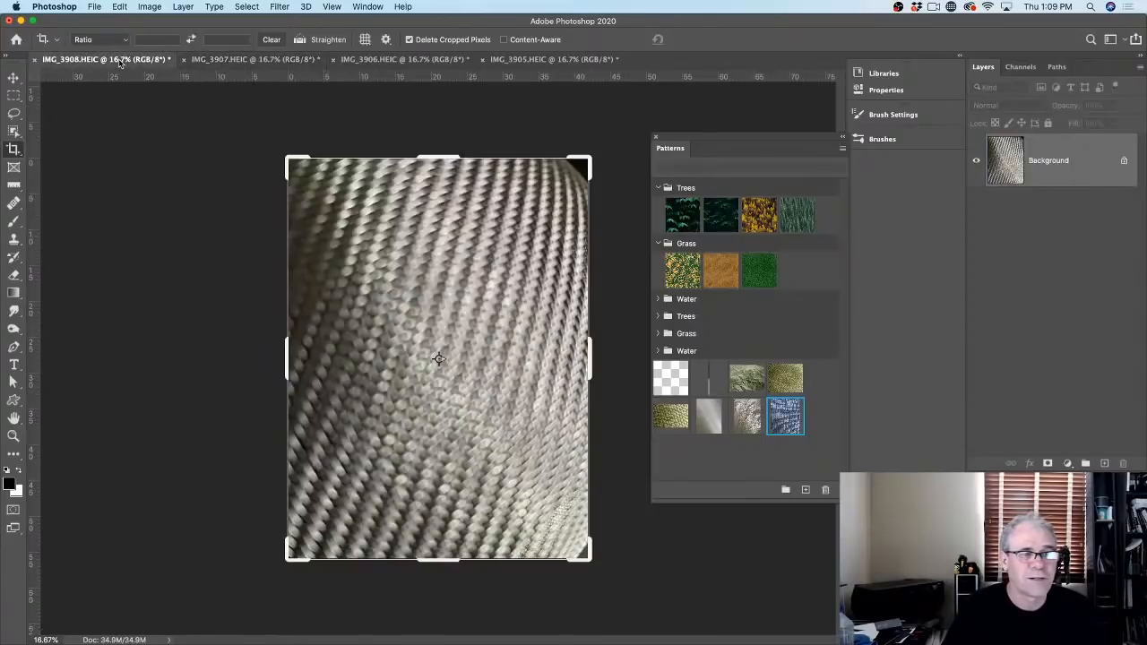
Step: Rotate the crop on the carbon-fibre photo to straighten the weave
click(13, 78)
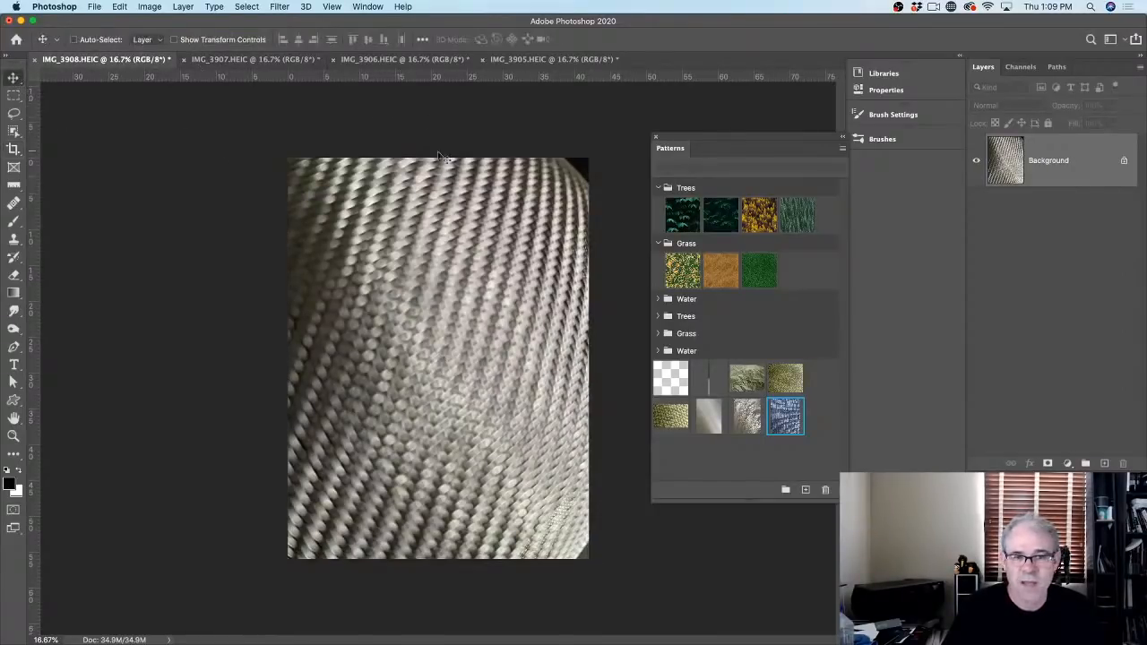
click(14, 149)
mouse_move(584, 160)
mouse_down()
mouse_move(593, 153)
mouse_move(570, 177)
mouse_up()
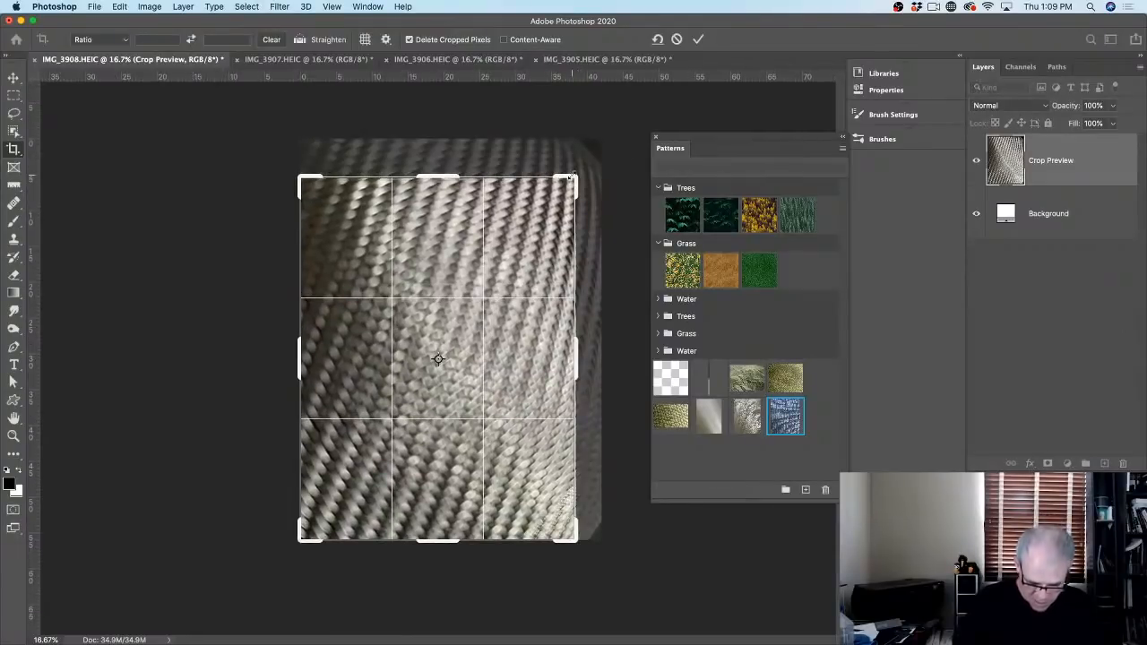
key(Return)
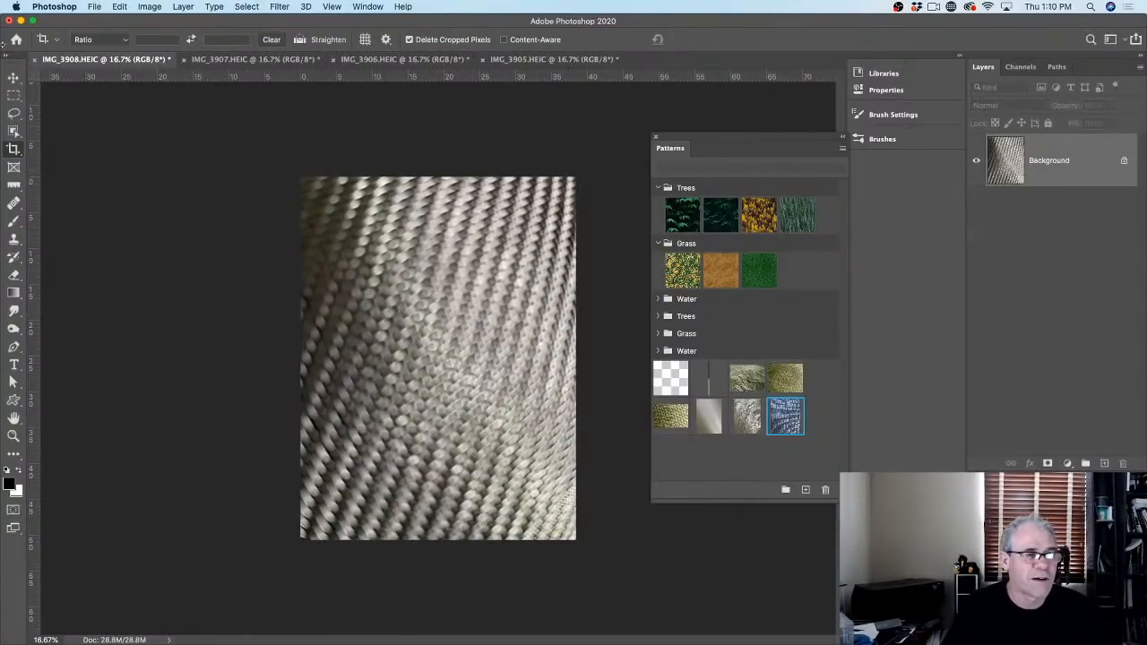
Step: Save the straightened woven texture as a new pattern named 's'
click(14, 78)
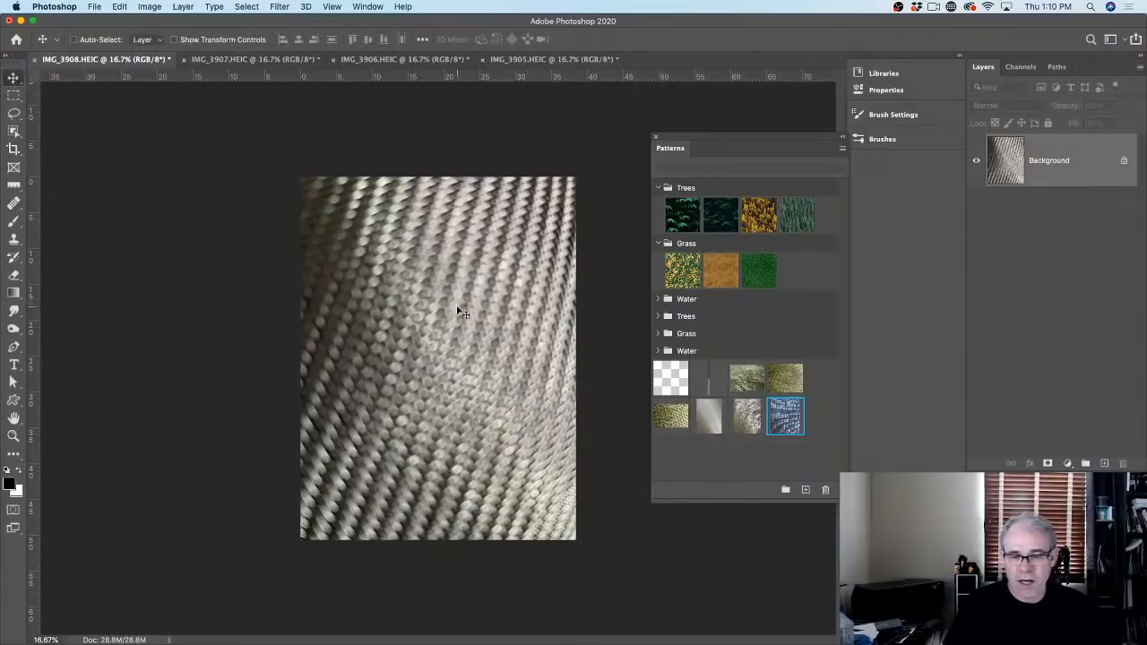
click(803, 491)
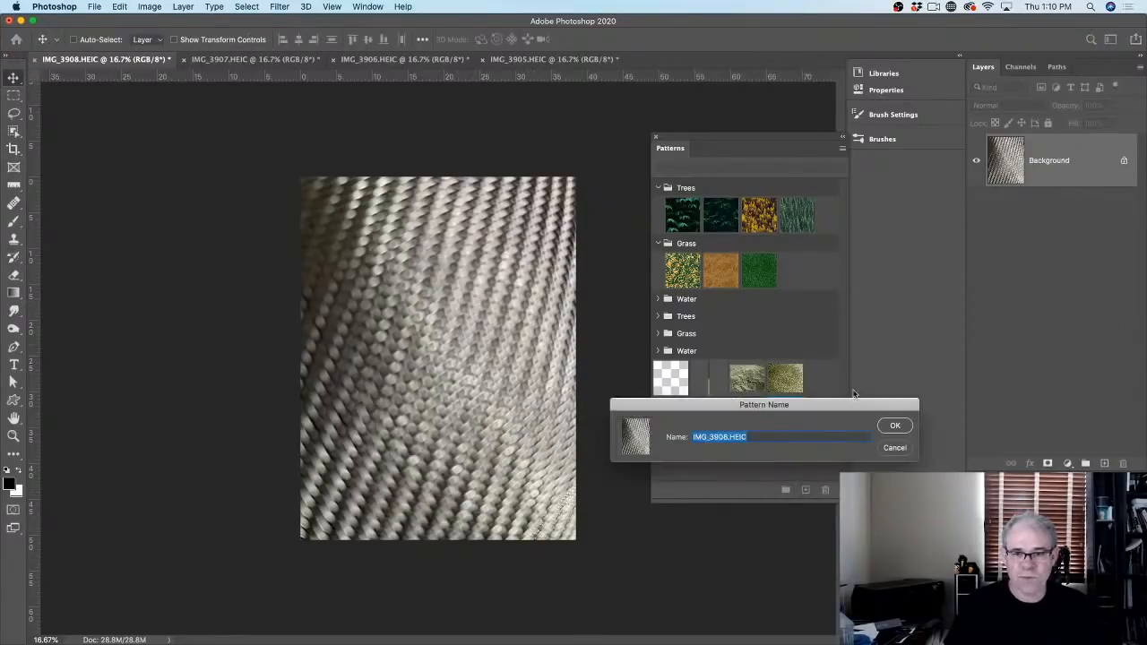
text(sive)
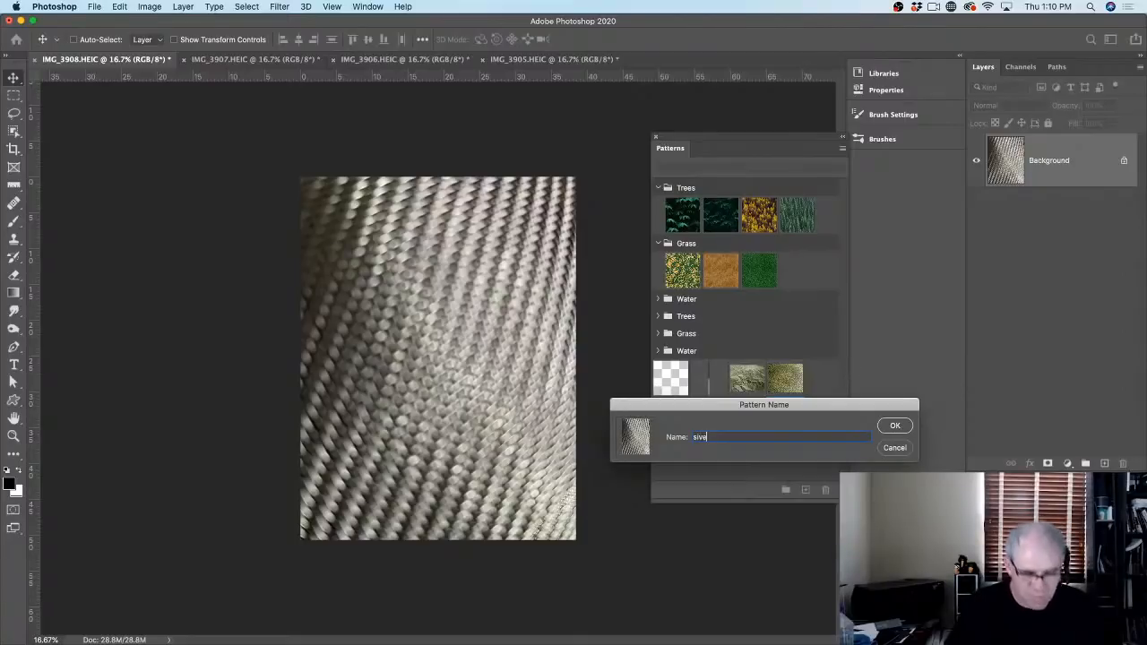
click(893, 427)
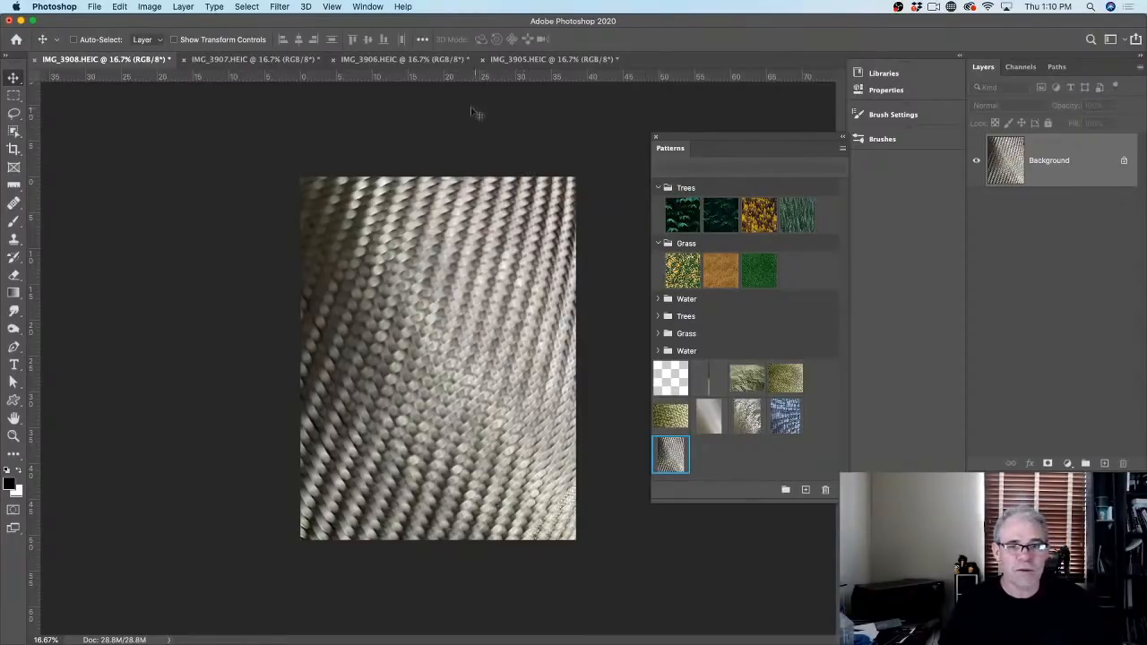
Step: Close all four texture documents, IMG_3905 to IMG_3908, without saving changes
right_click(130, 59)
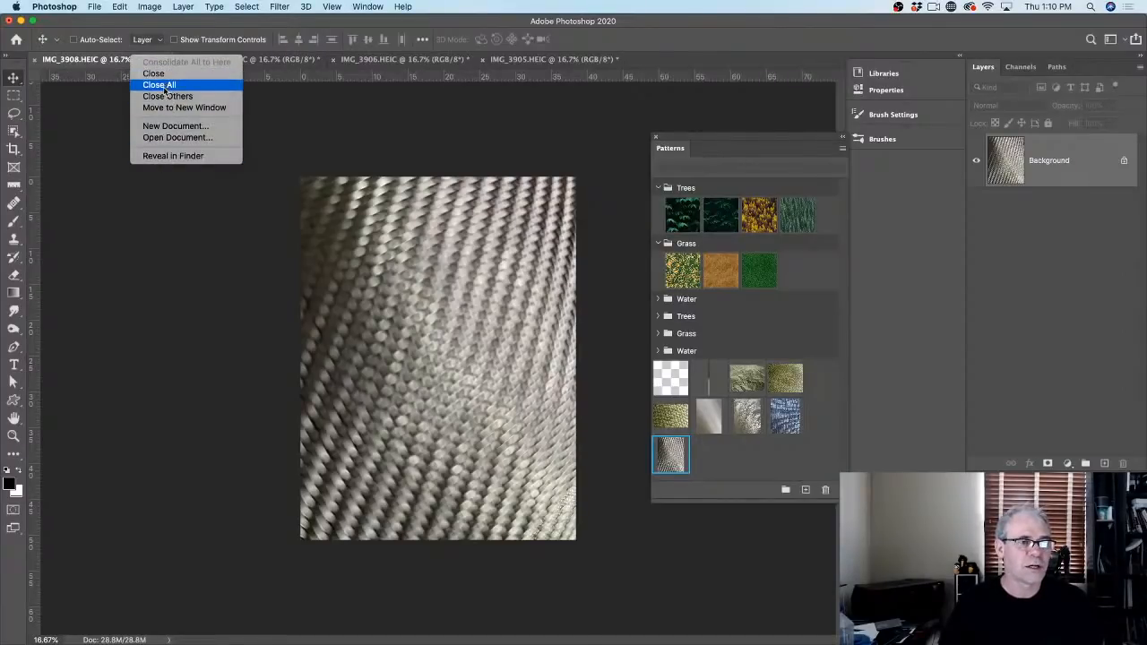
click(163, 84)
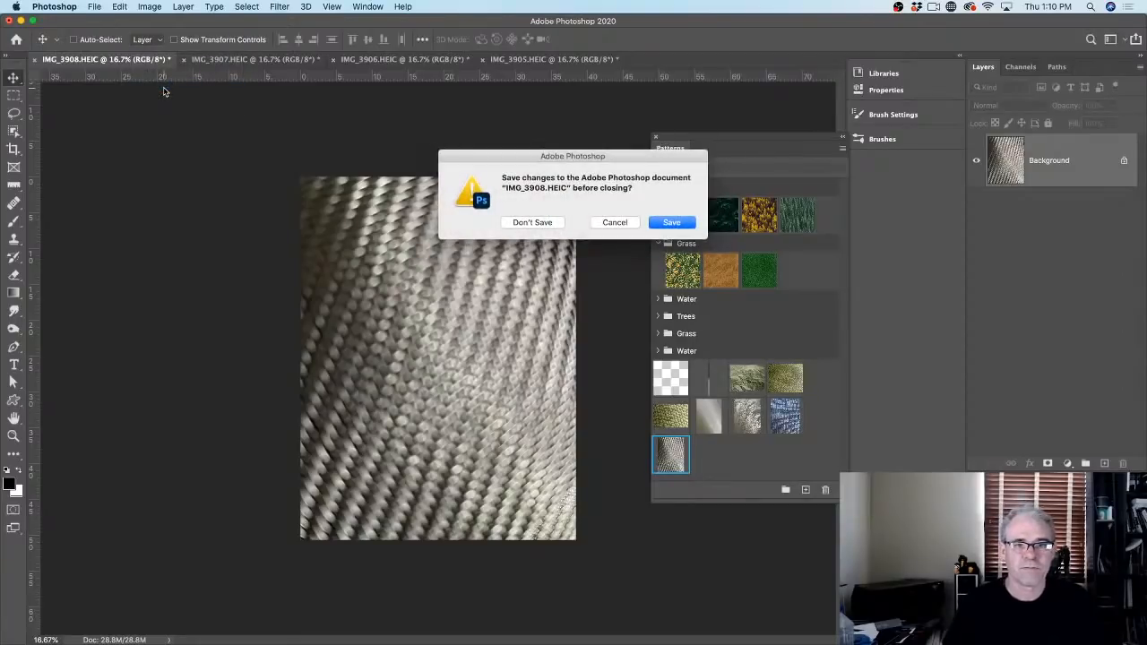
click(522, 222)
click(523, 223)
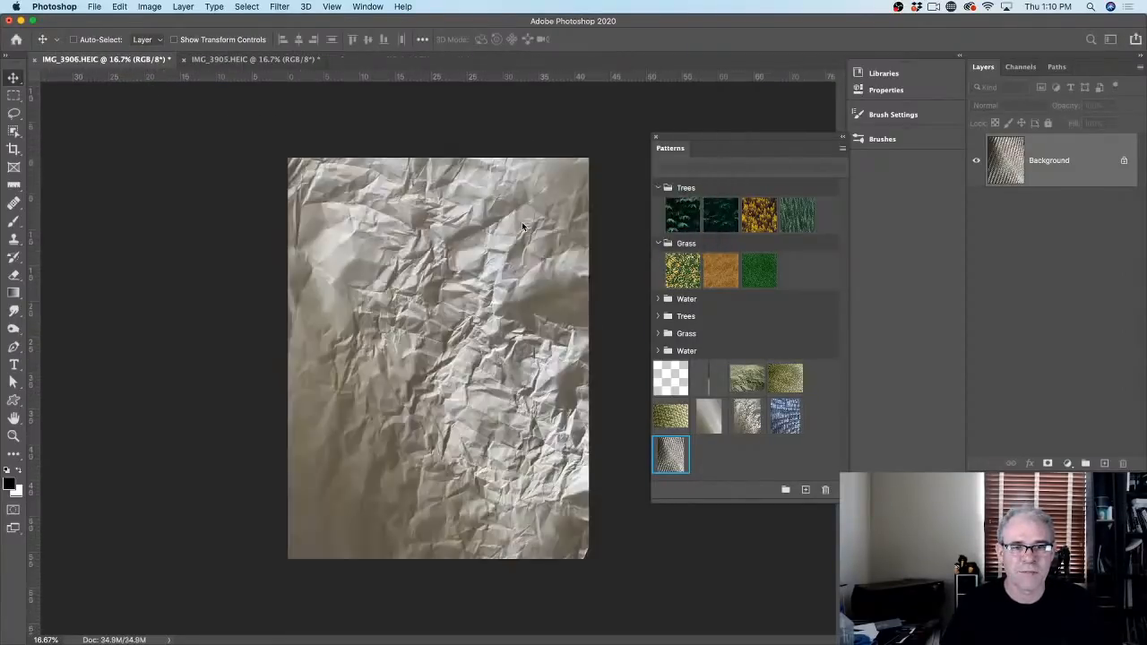
click(522, 222)
click(522, 223)
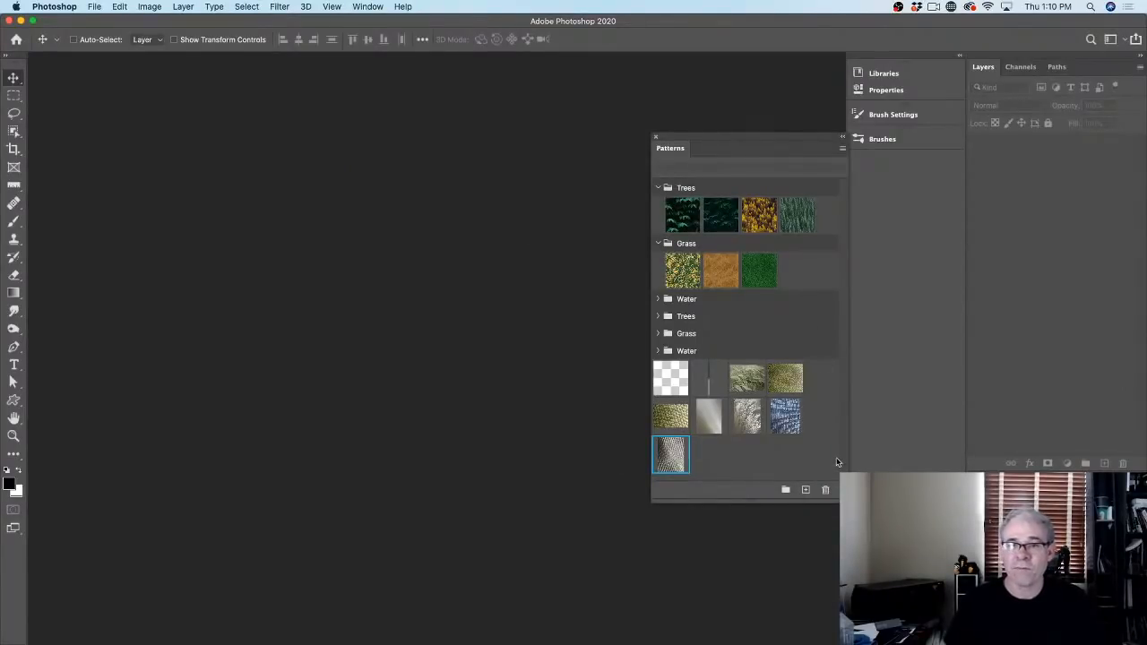
click(841, 148)
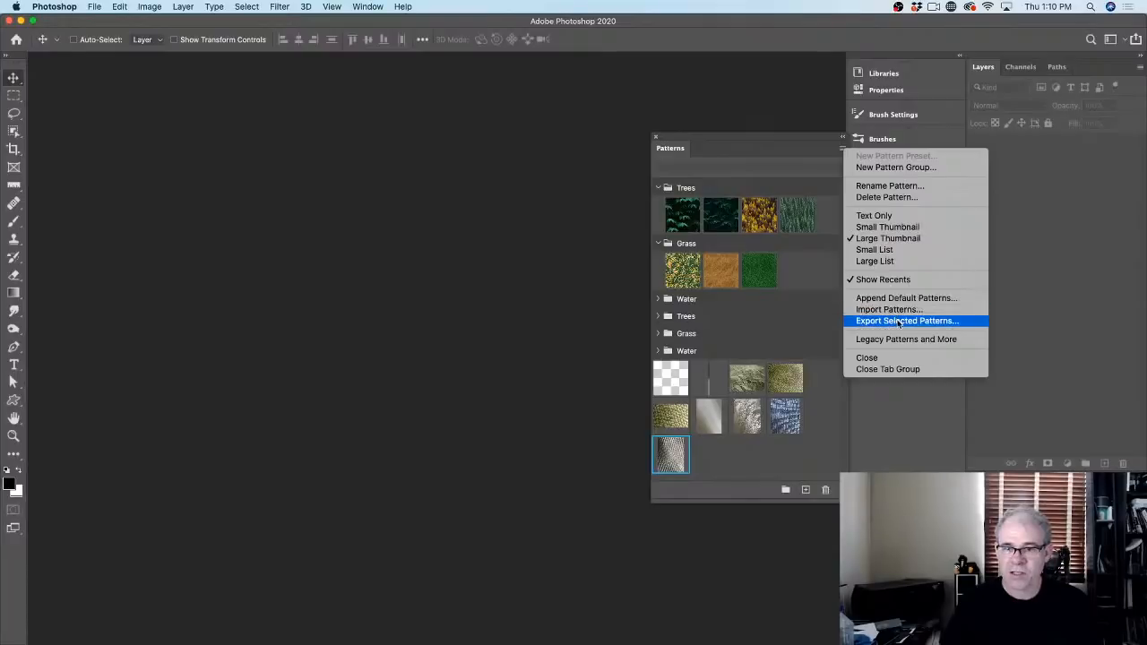
Step: Select all seven custom patterns together in the Patterns panel, leaving its menu options unused
click(708, 484)
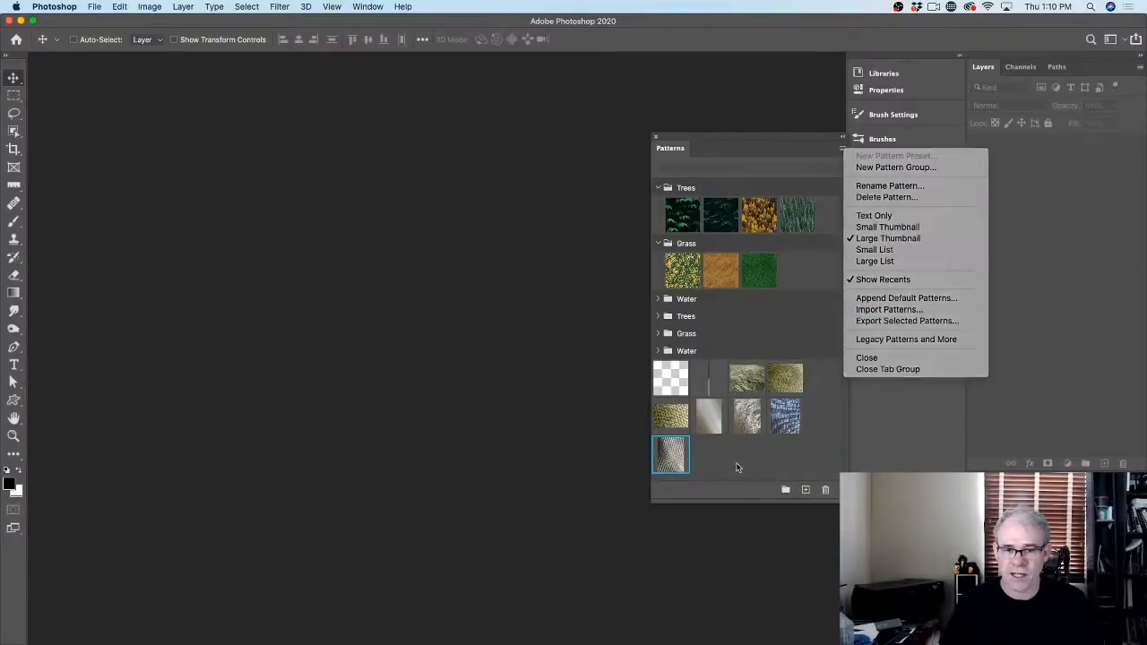
shift+click(744, 381)
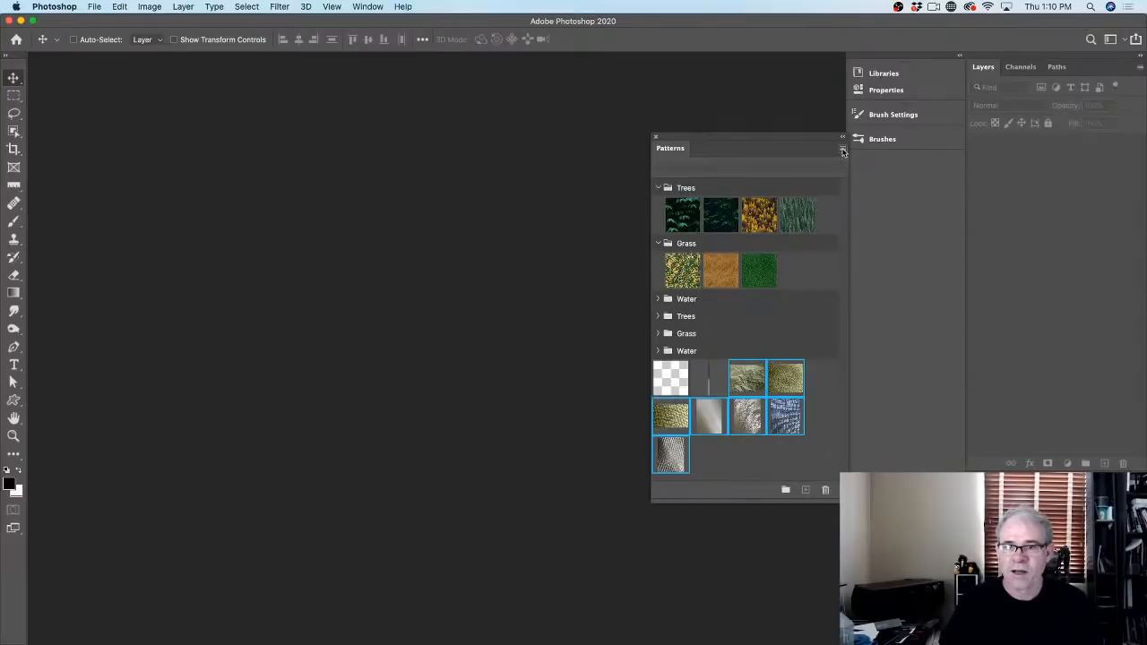
click(842, 152)
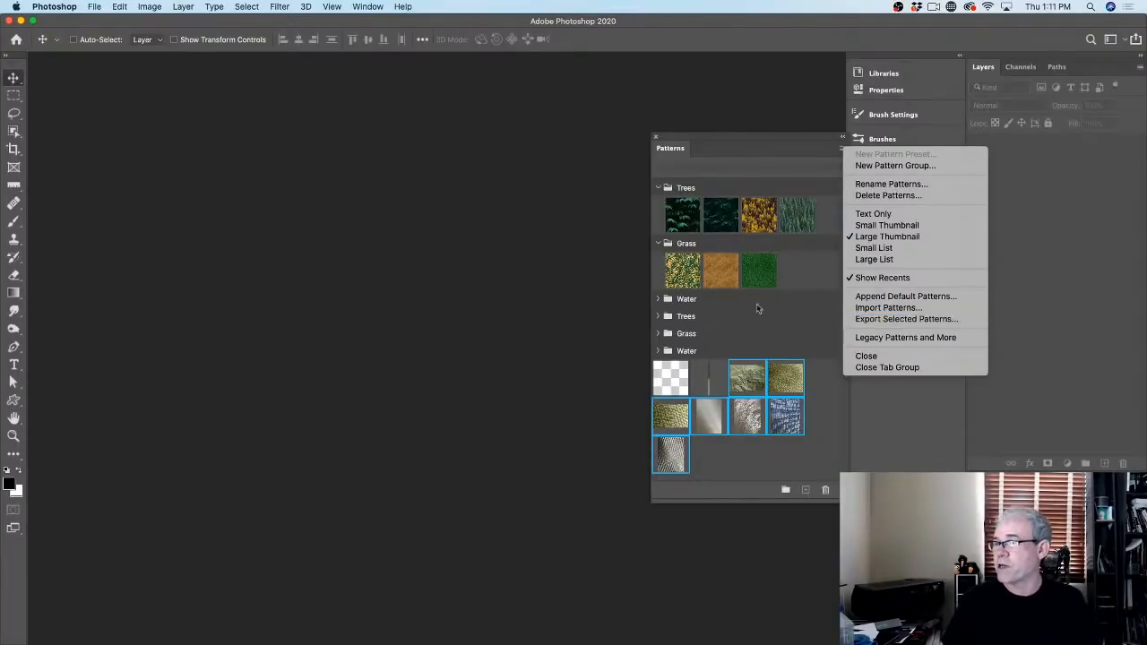
click(456, 268)
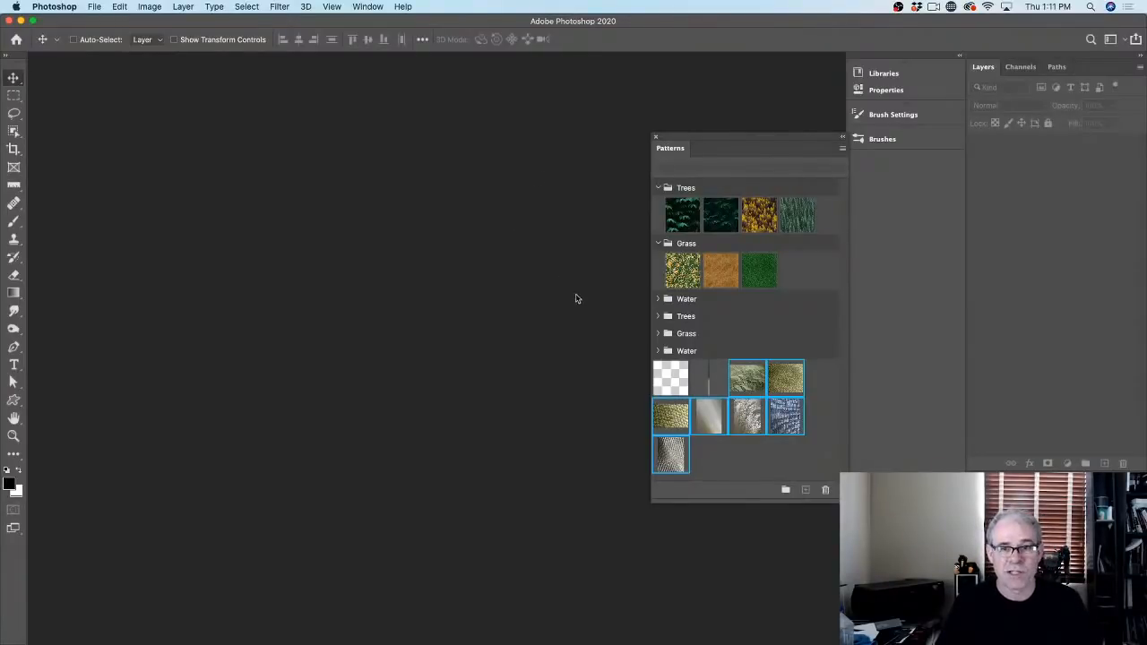
click(882, 73)
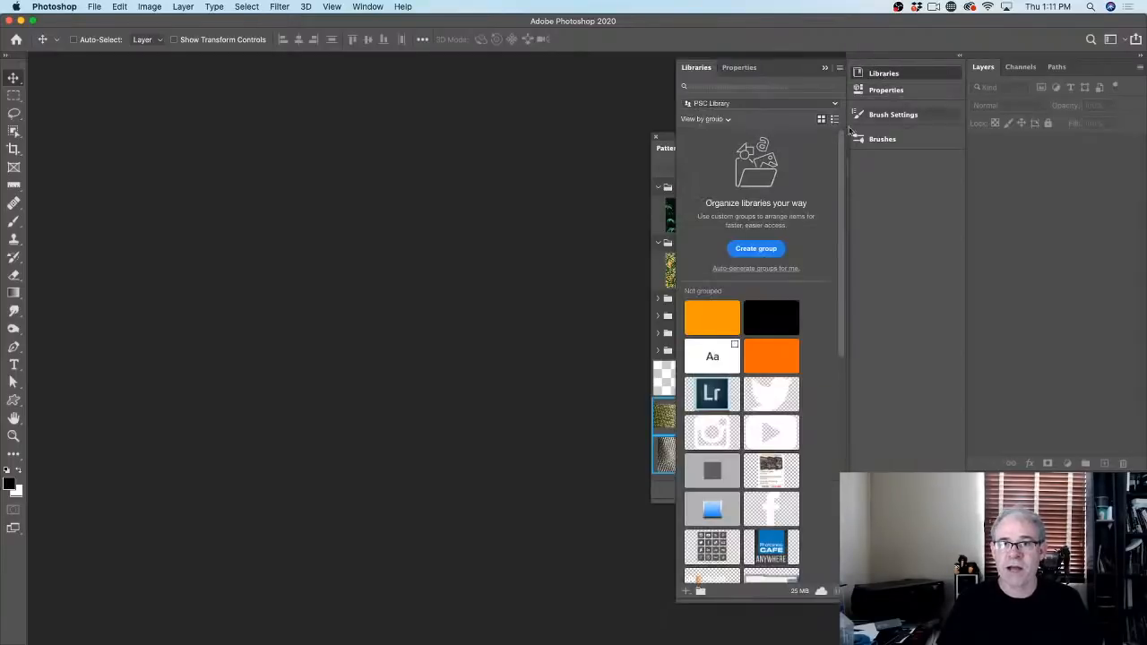
Step: Check the File > Open Recent list and close it without opening anything
mouse_move(837, 175)
mouse_down()
mouse_move(842, 267)
mouse_move(840, 170)
mouse_up()
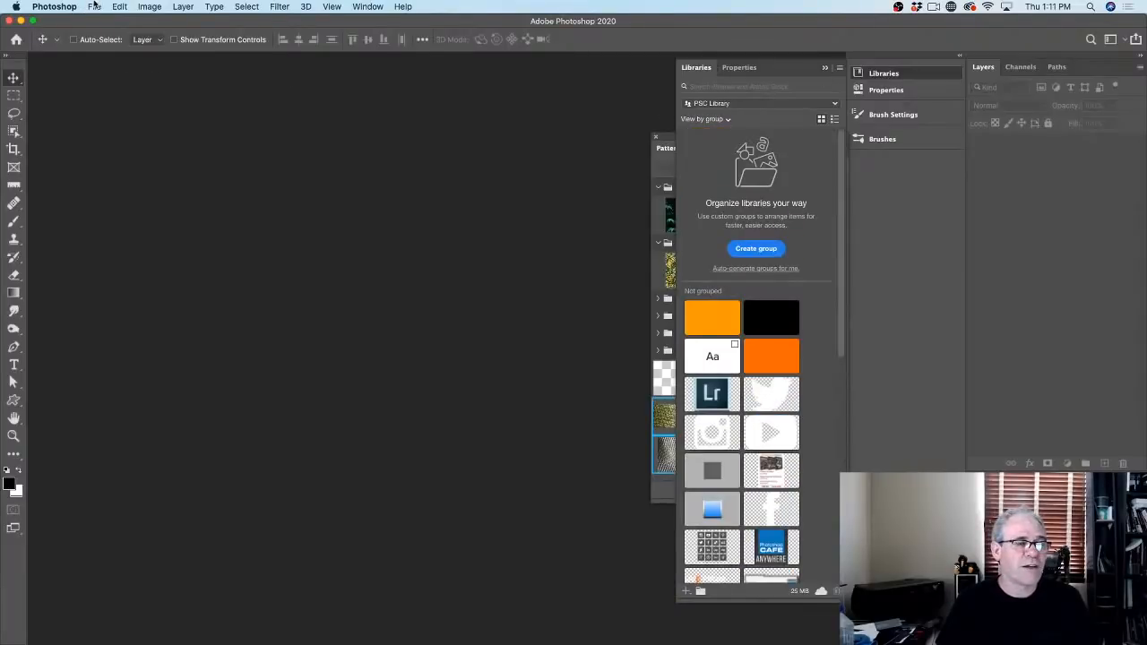
click(94, 6)
mouse_move(118, 68)
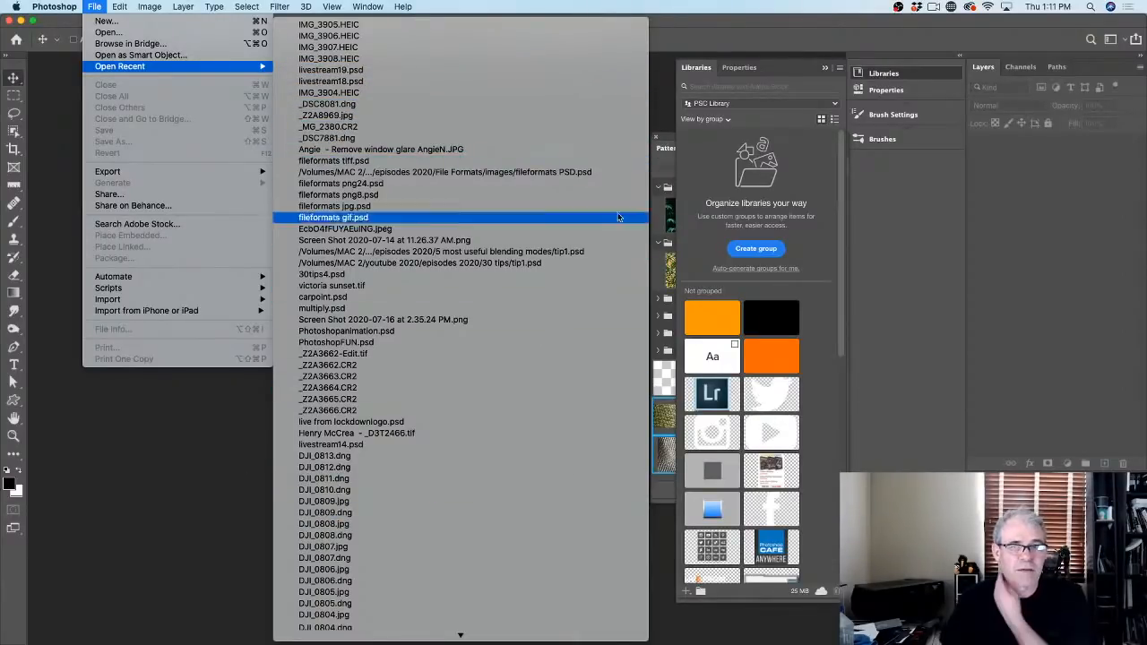
click(663, 202)
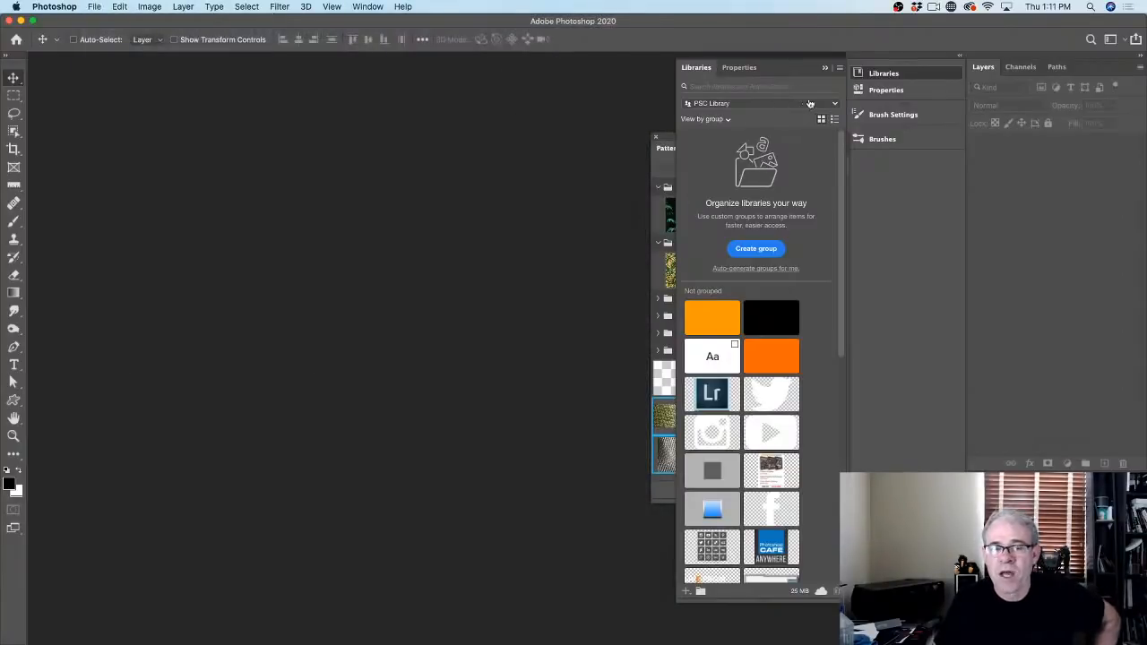
Step: Switch the Libraries panel to the 'tutorials' library and open the Beautiful hippie girl image
scroll(843, 268, down, 10)
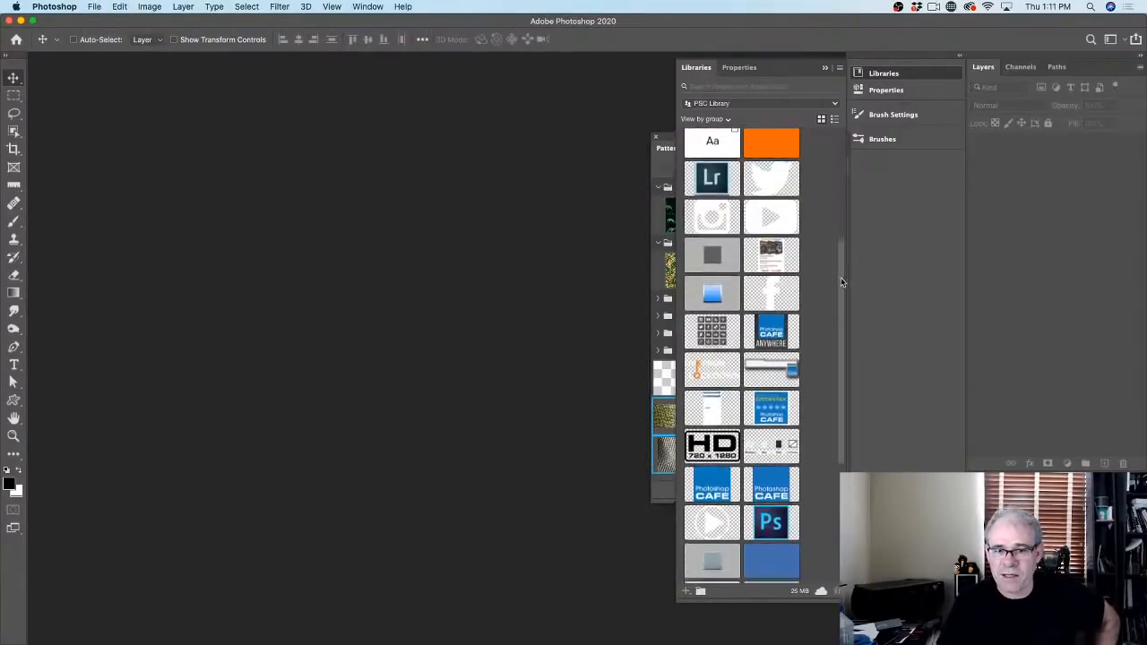
click(788, 104)
click(762, 147)
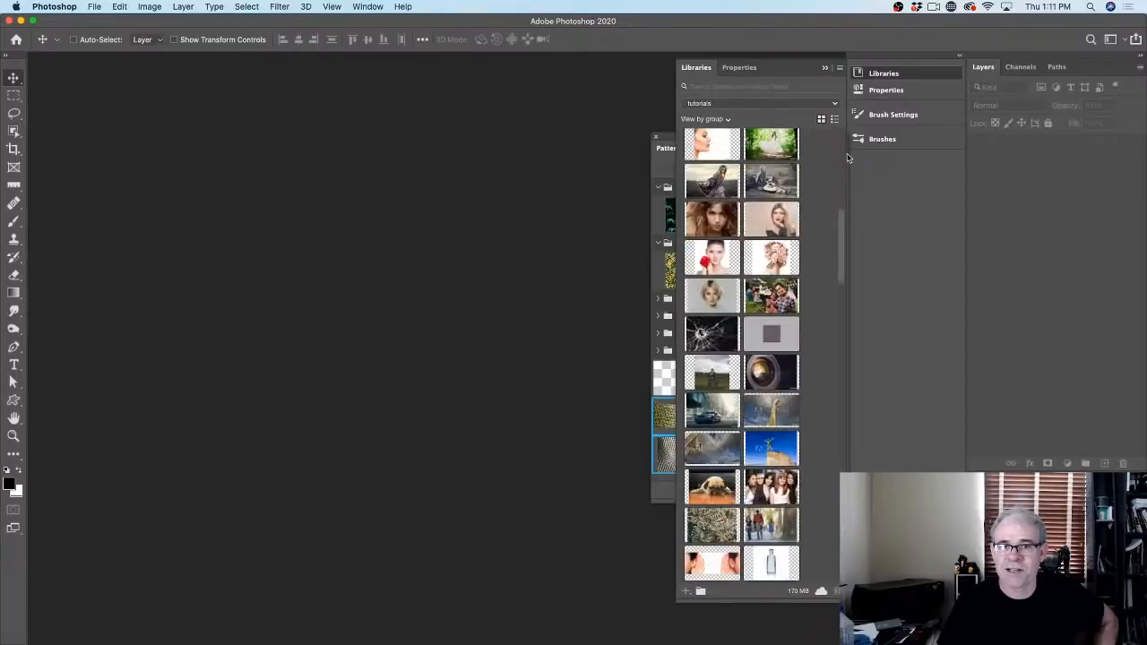
double_click(727, 183)
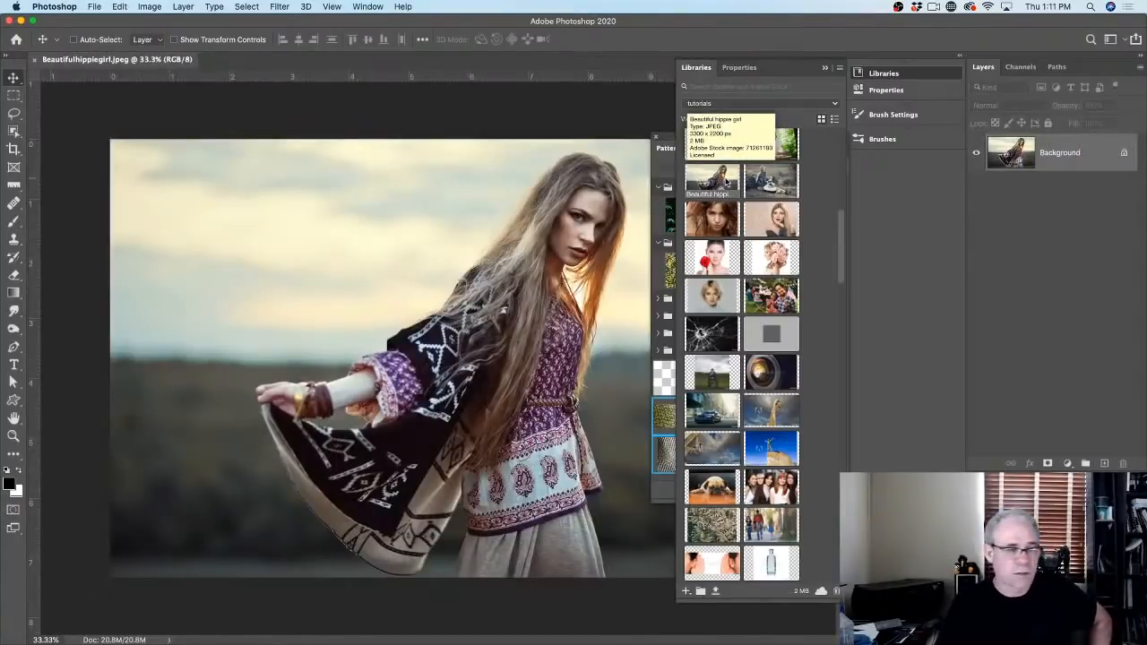
Step: Scroll and drag within the Libraries panel while Beautifulhippiegirl.jpeg opens as a document
scroll(728, 184, down, 10)
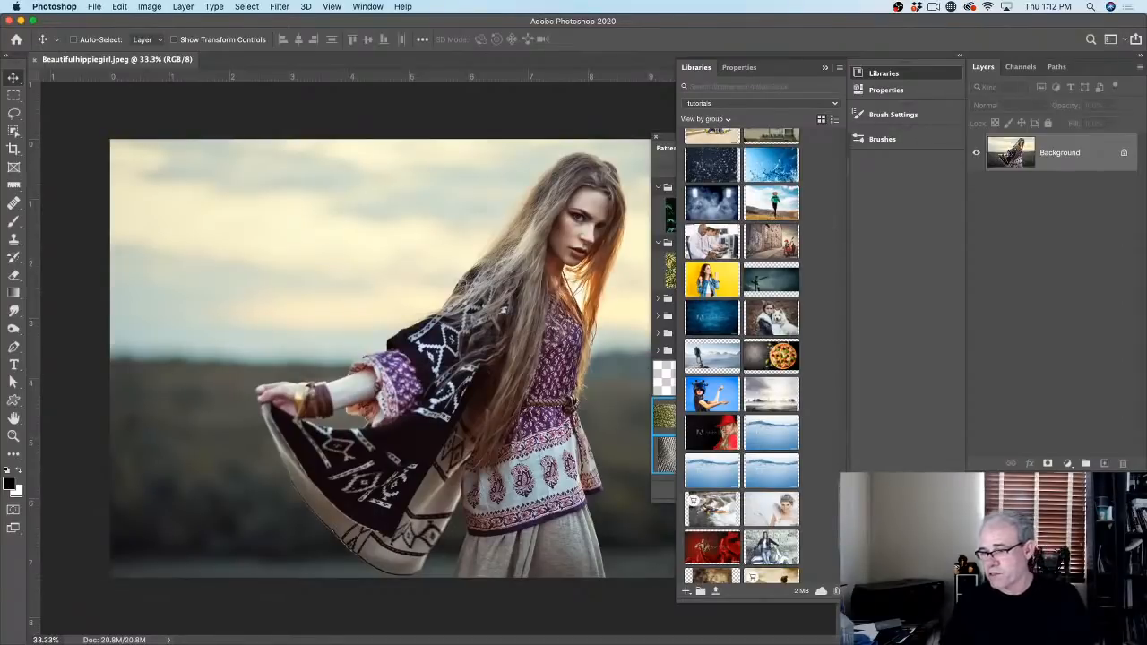
drag(840, 460, 836, 151)
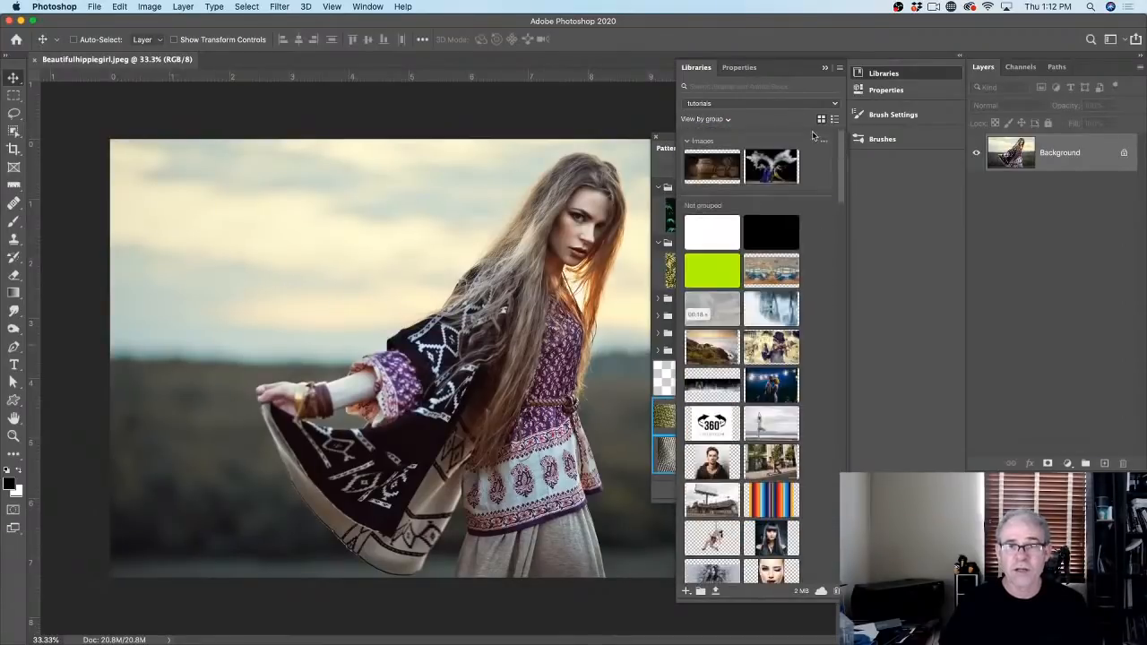
Step: Collapse the Libraries panel and dock the Patterns panel with the other panels
click(824, 67)
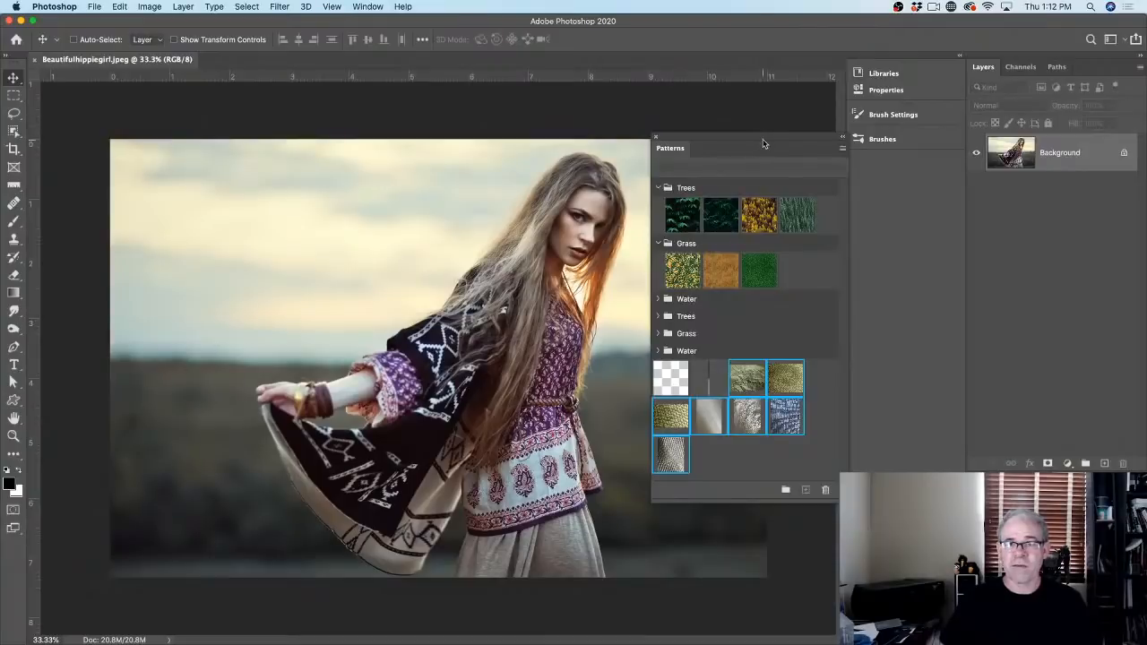
drag(762, 140, 760, 140)
drag(668, 156, 920, 79)
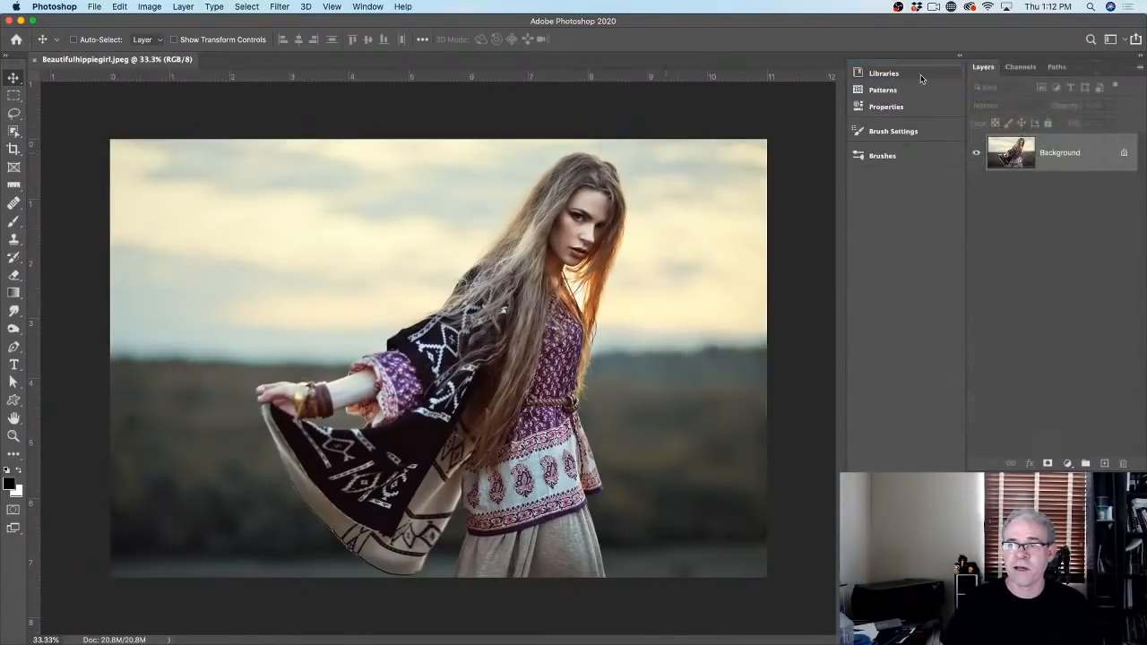
click(877, 90)
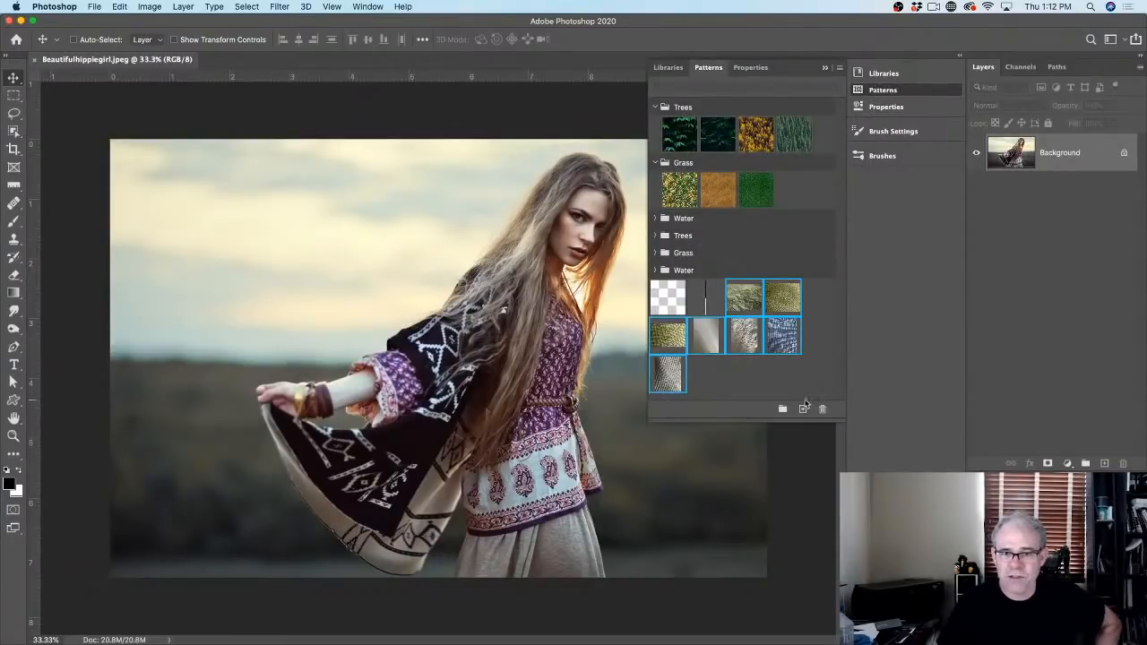
Step: Drag the crumpled-paper pattern onto the portrait to create a pattern fill layer
click(728, 380)
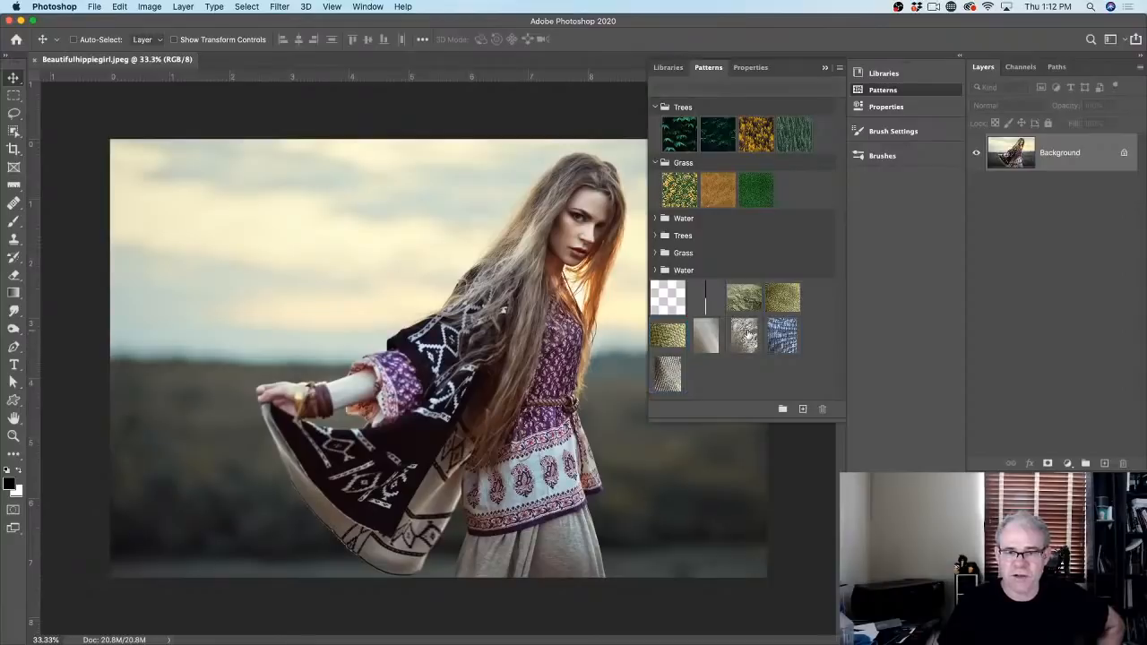
drag(748, 334, 502, 244)
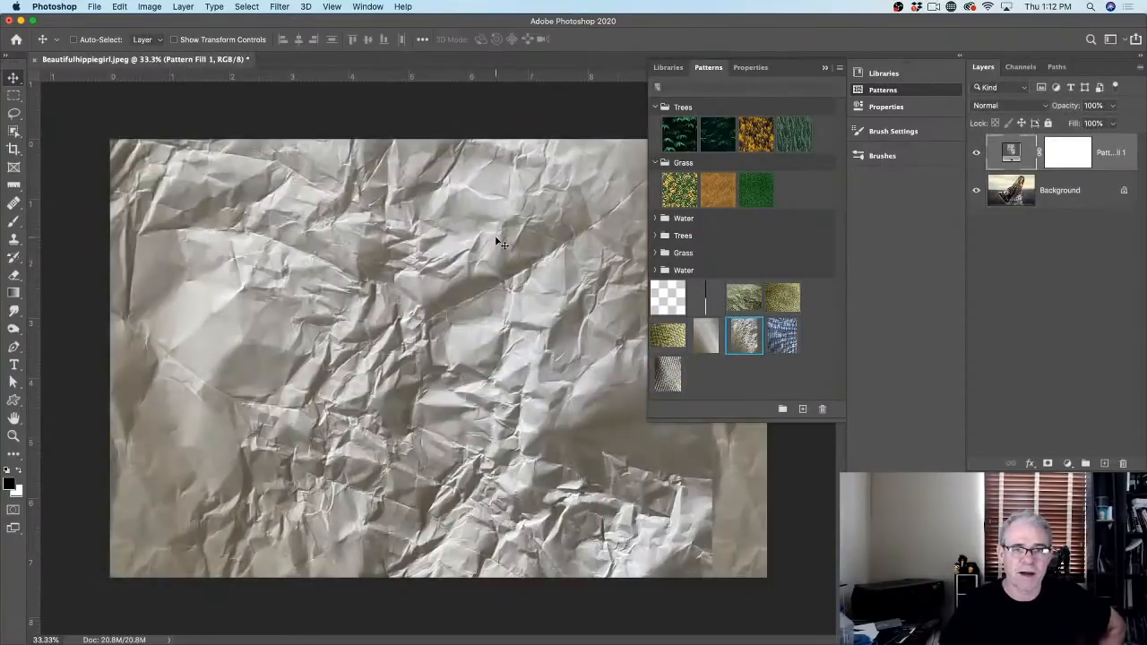
click(825, 67)
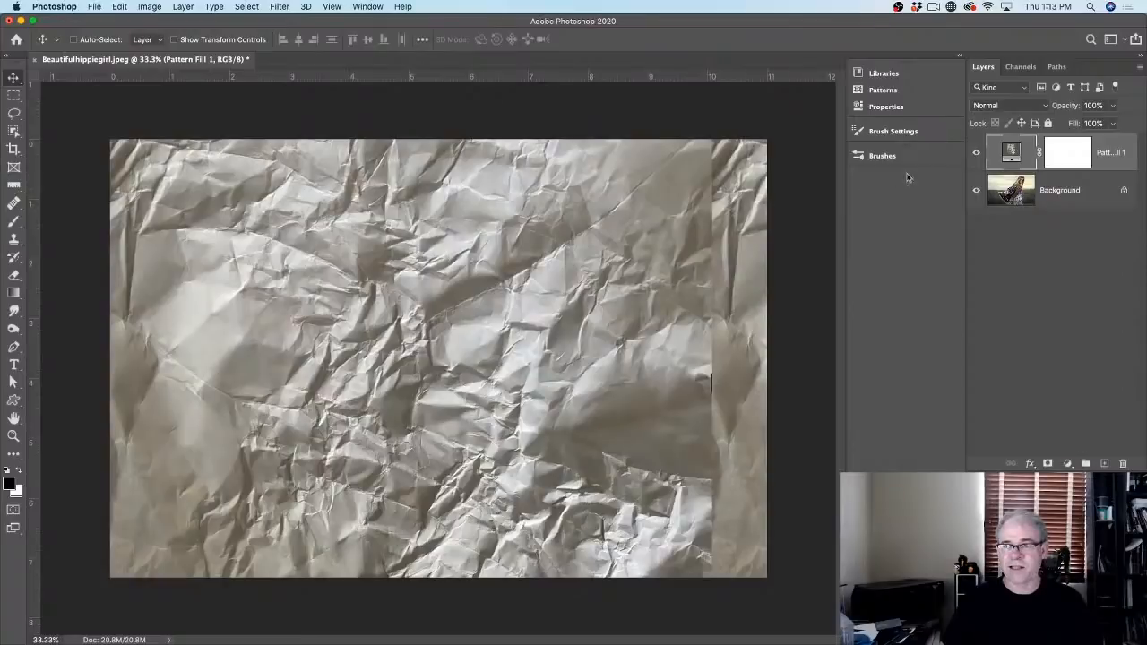
double_click(1008, 153)
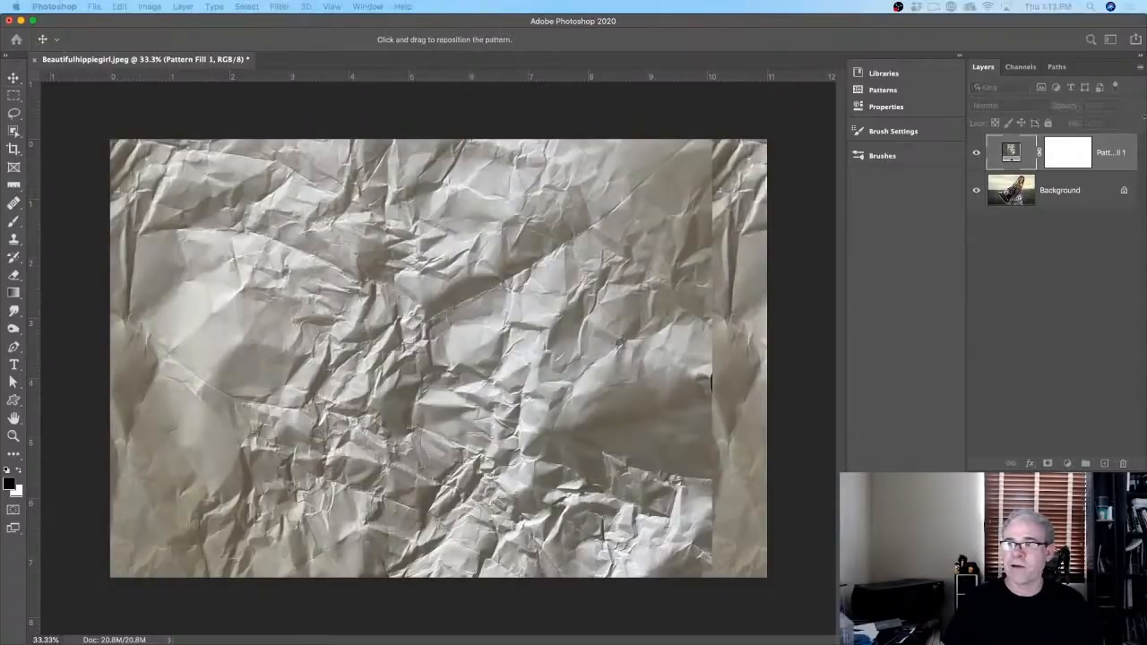
Step: Try different pattern scales and angles, then reset the pattern to the default 0° angle
drag(910, 125, 867, 39)
drag(877, 86, 874, 103)
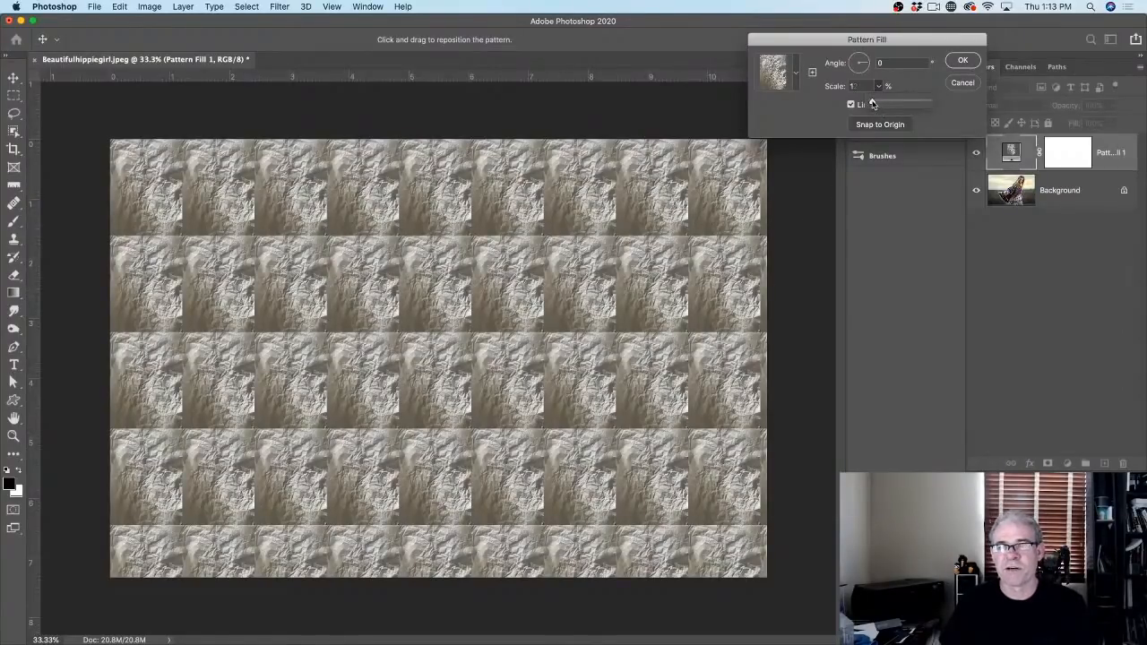
drag(872, 104, 875, 104)
drag(867, 58, 863, 50)
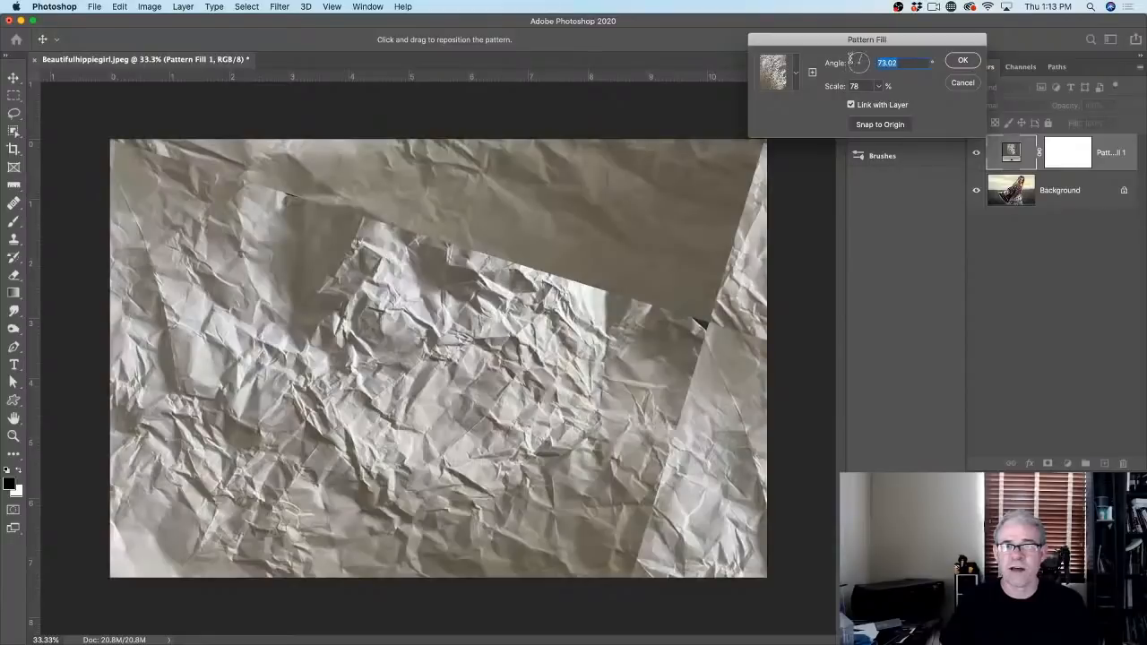
drag(865, 64, 847, 63)
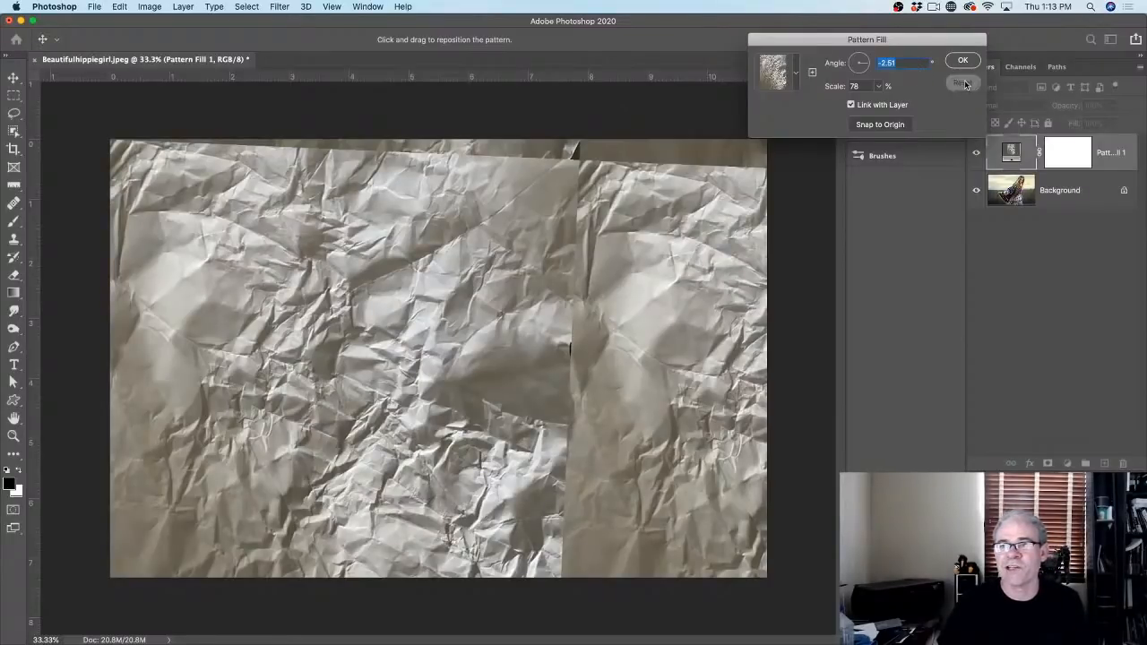
alt+click(962, 83)
click(962, 60)
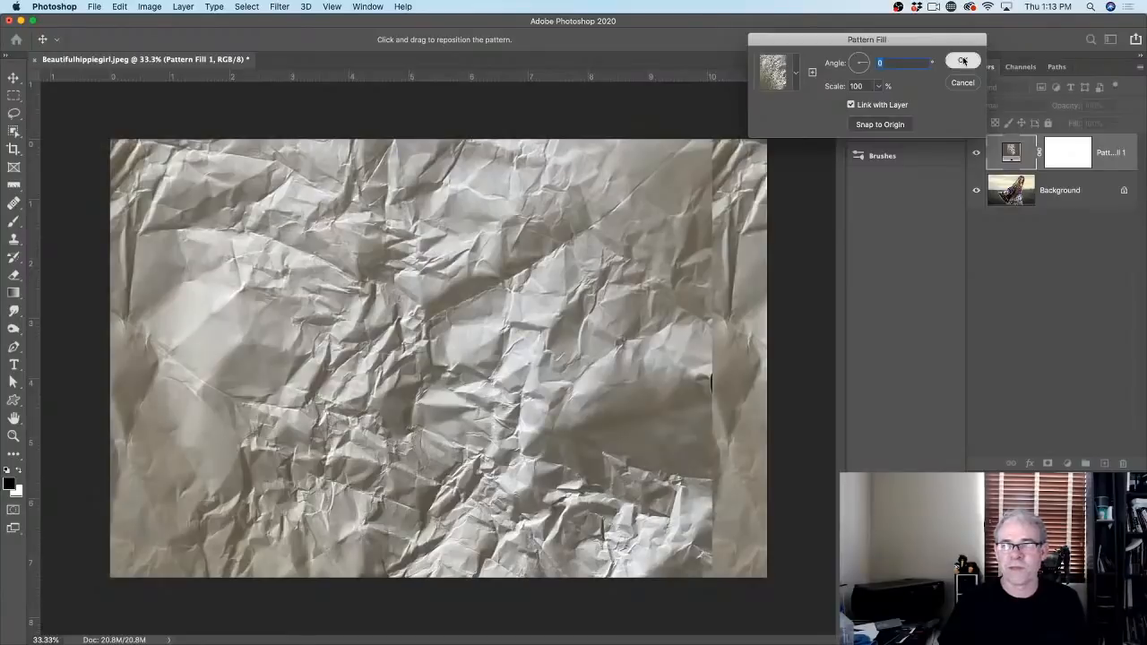
Step: Set the Pattern Fill 1 pattern scale to 120%
key(super+t)
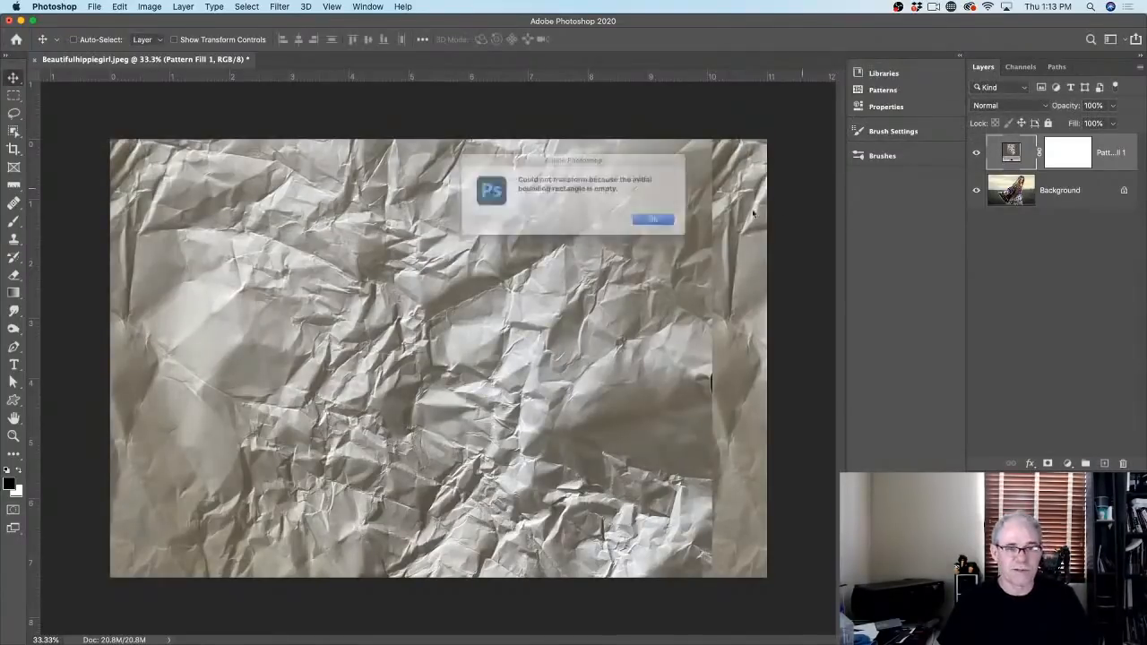
click(663, 222)
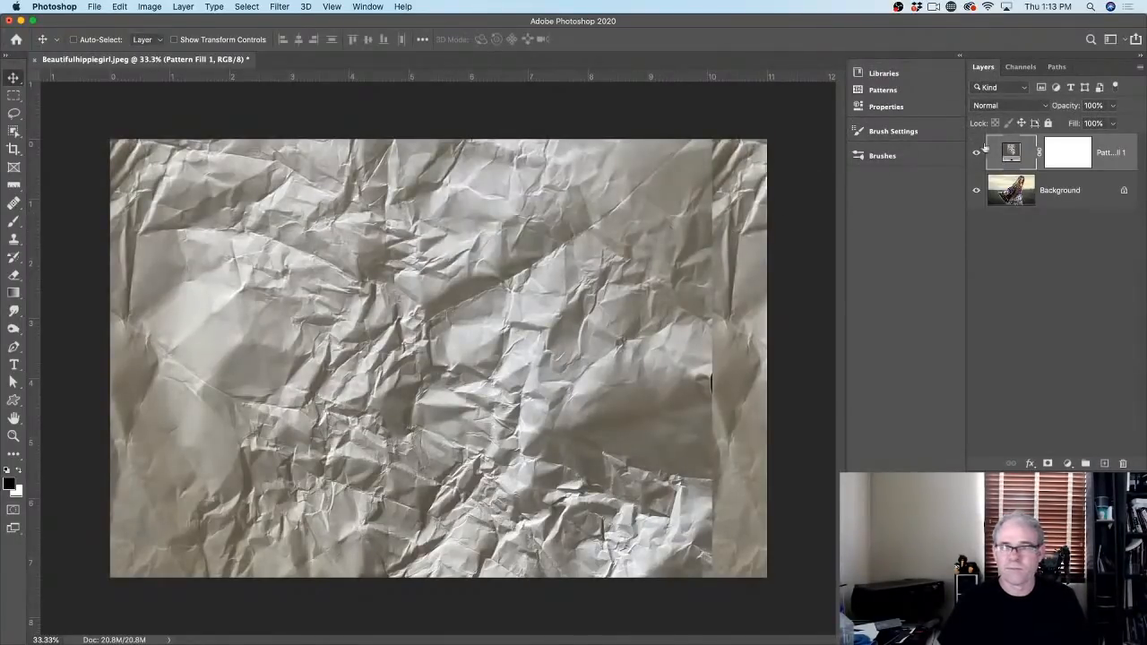
click(1071, 153)
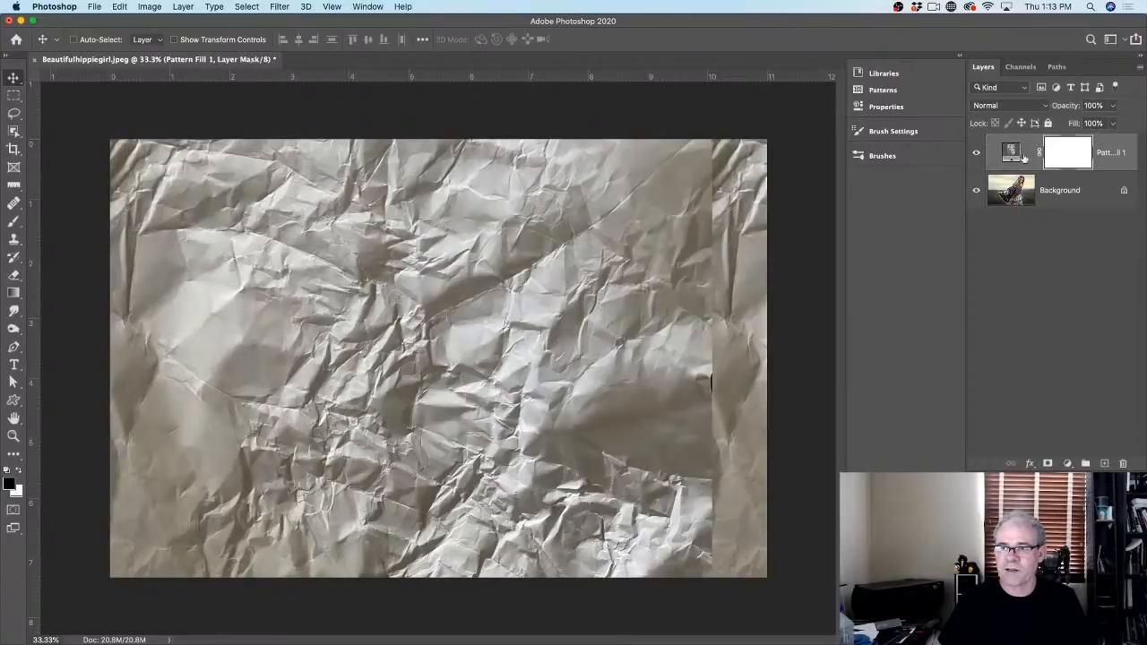
double_click(1010, 154)
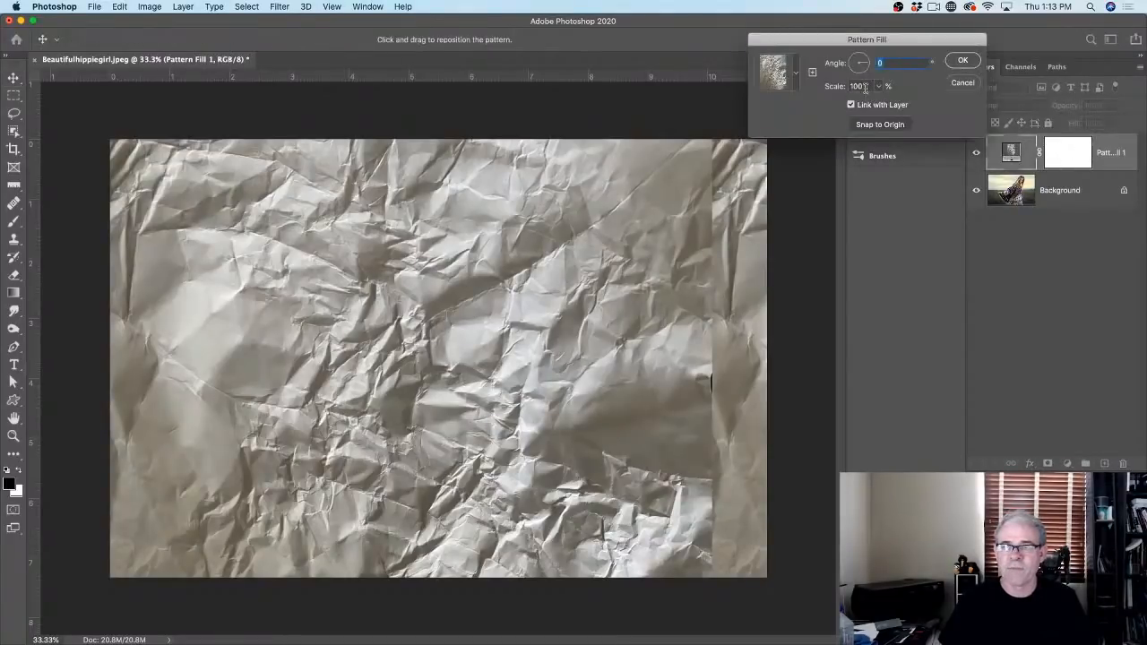
drag(865, 88, 811, 85)
text(120)
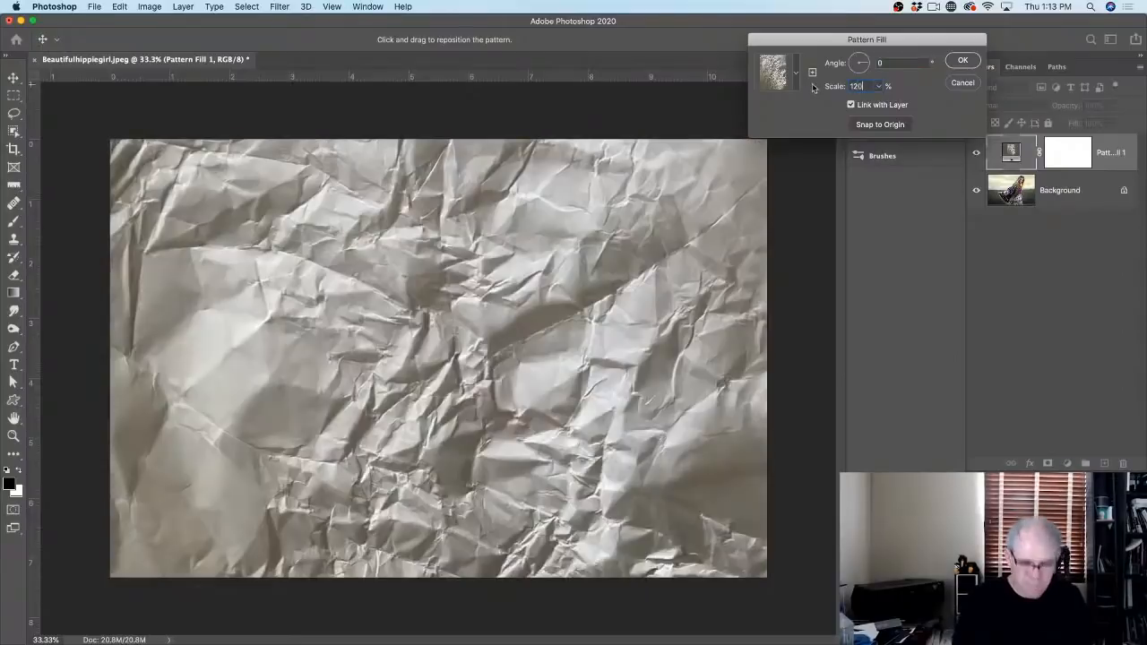
key(Return)
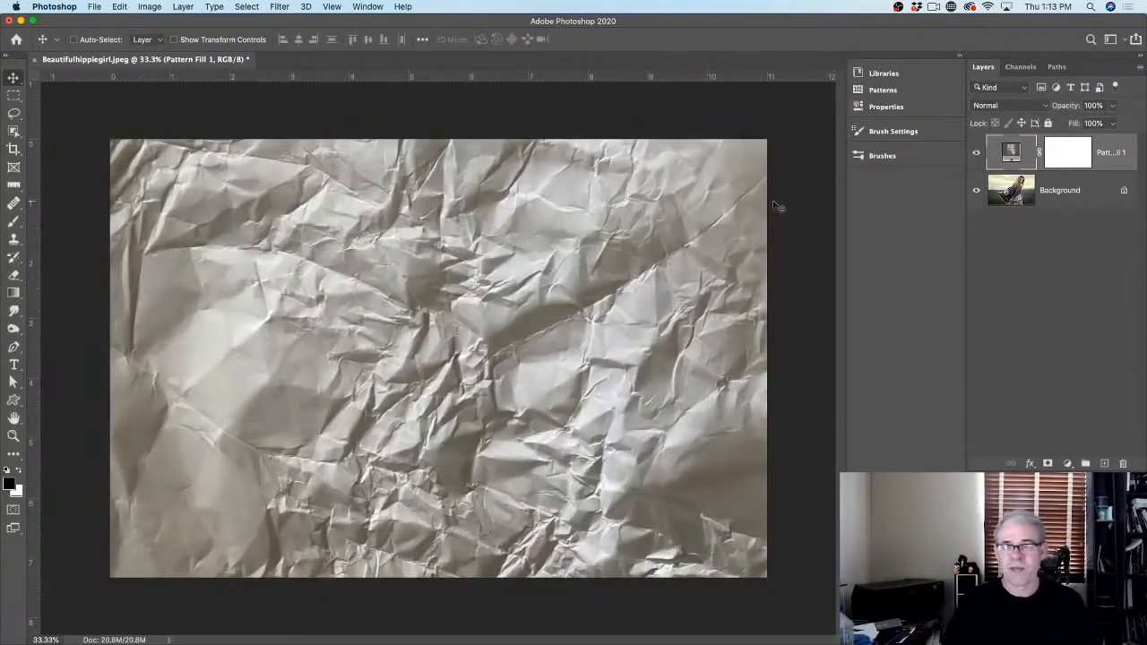
click(1003, 106)
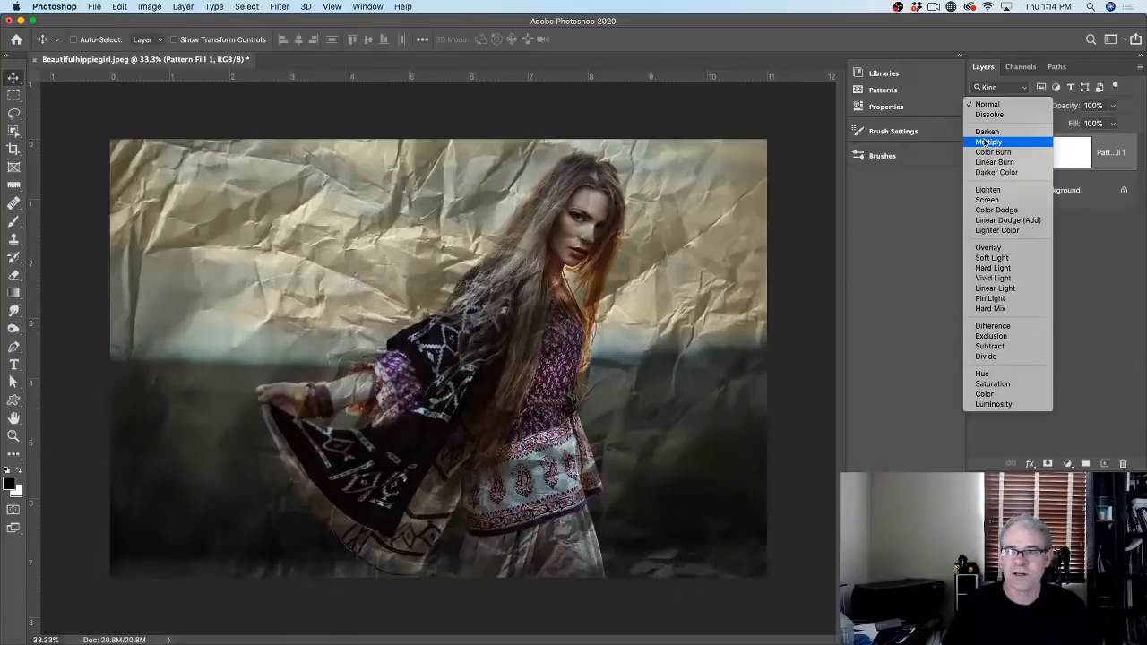
Step: Choose Multiply as the Pattern Fill 1 layer's blend mode
click(987, 142)
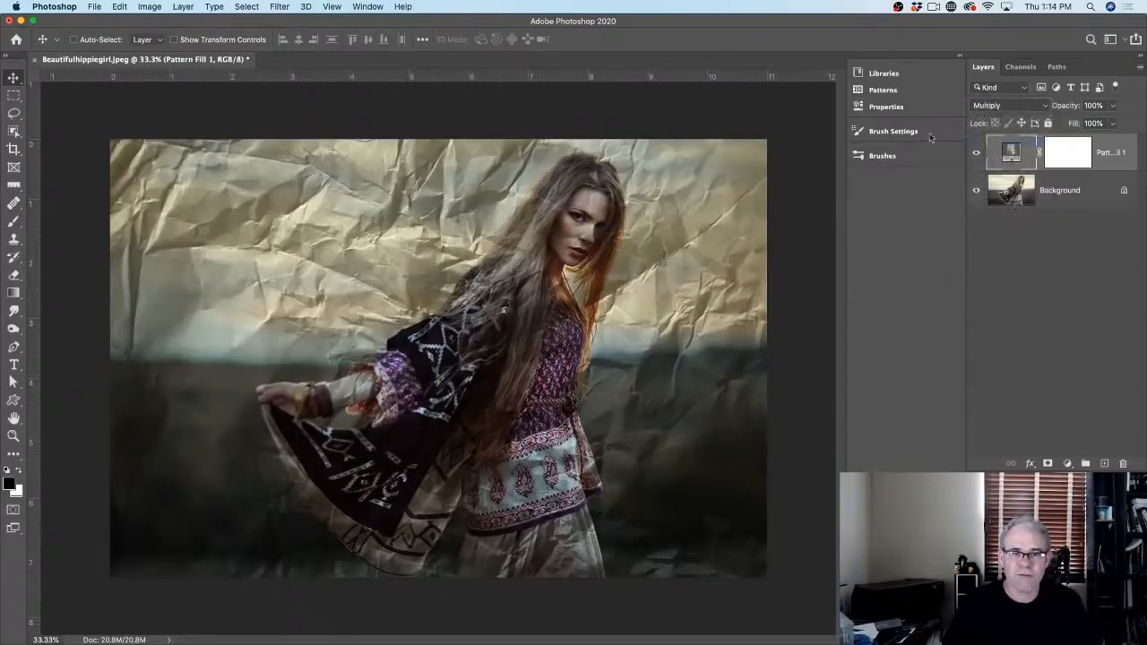
Step: Target the Pattern Fill 1 layer mask and switch to the Brush Tool
click(1075, 155)
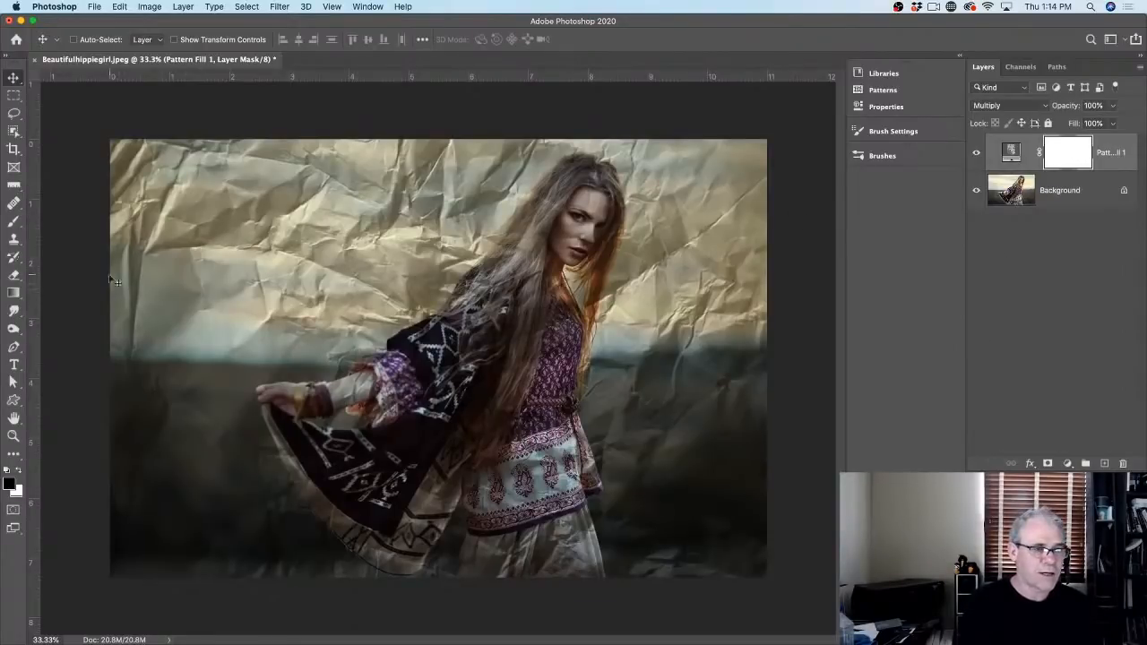
click(13, 221)
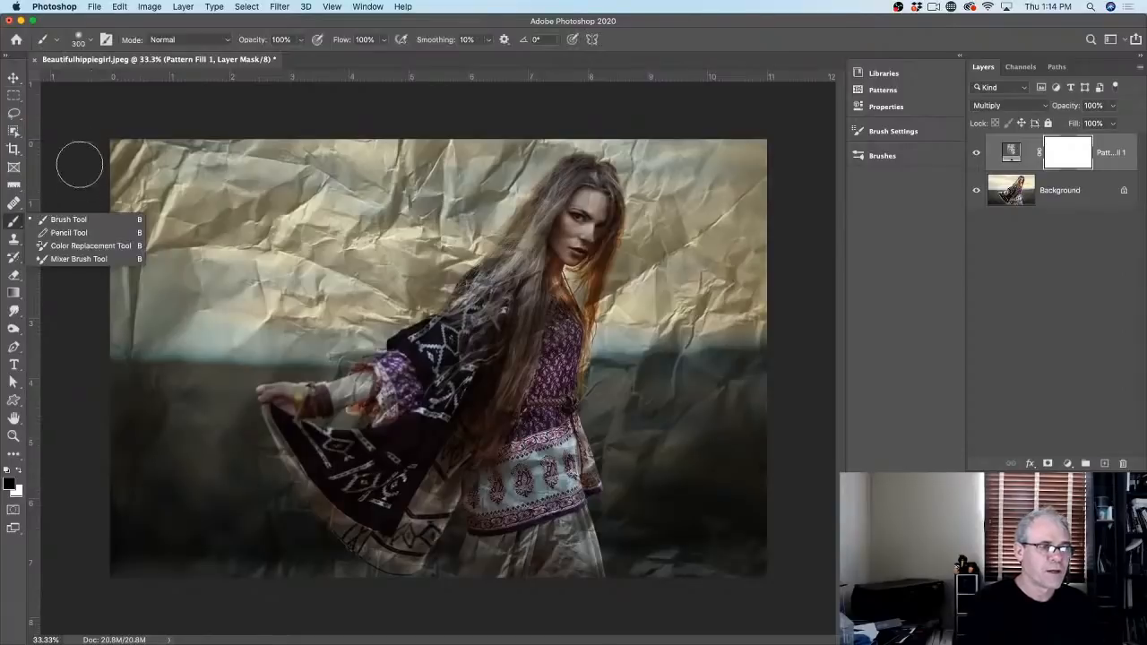
Step: Pick a soft round brush with 0% hardness
click(57, 40)
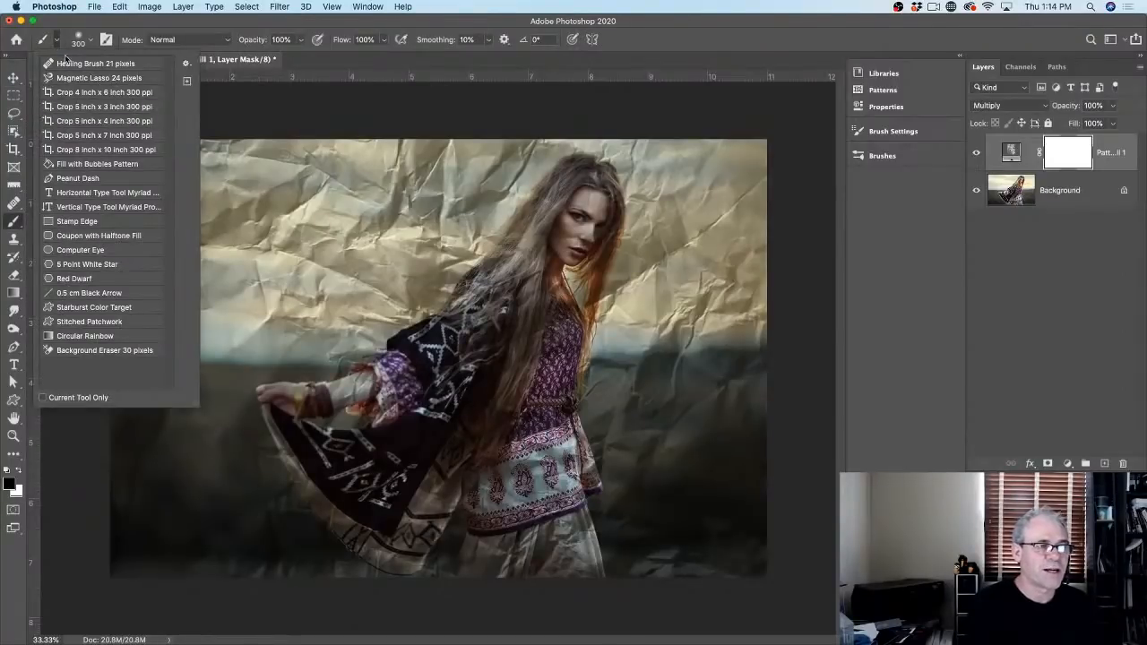
click(42, 41)
click(78, 40)
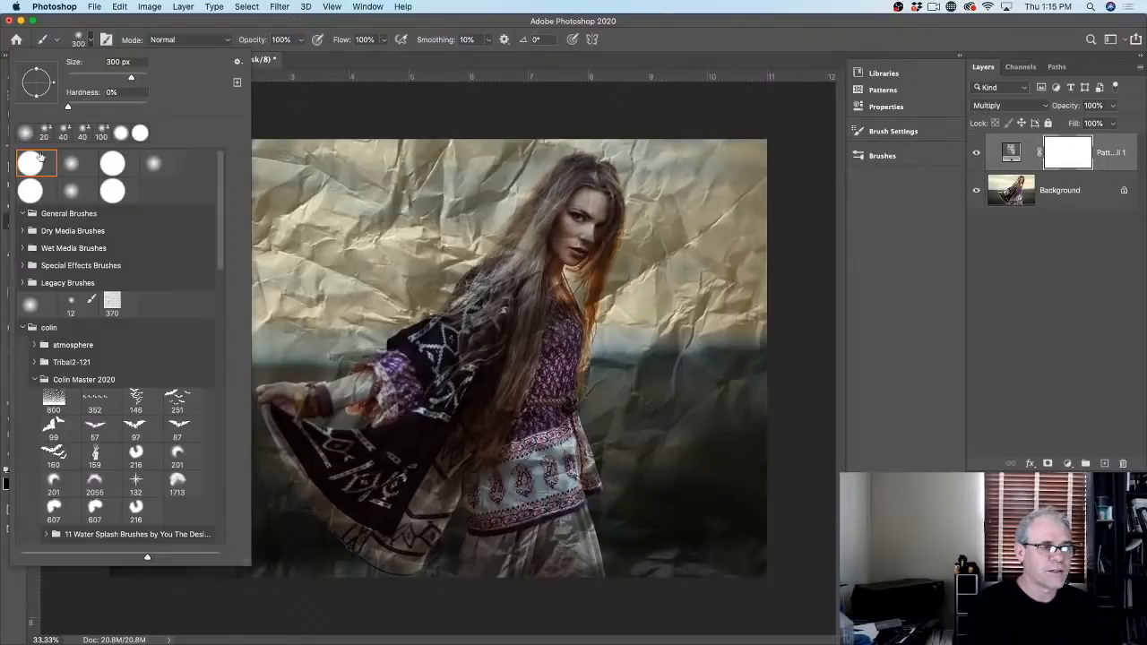
drag(71, 108, 48, 109)
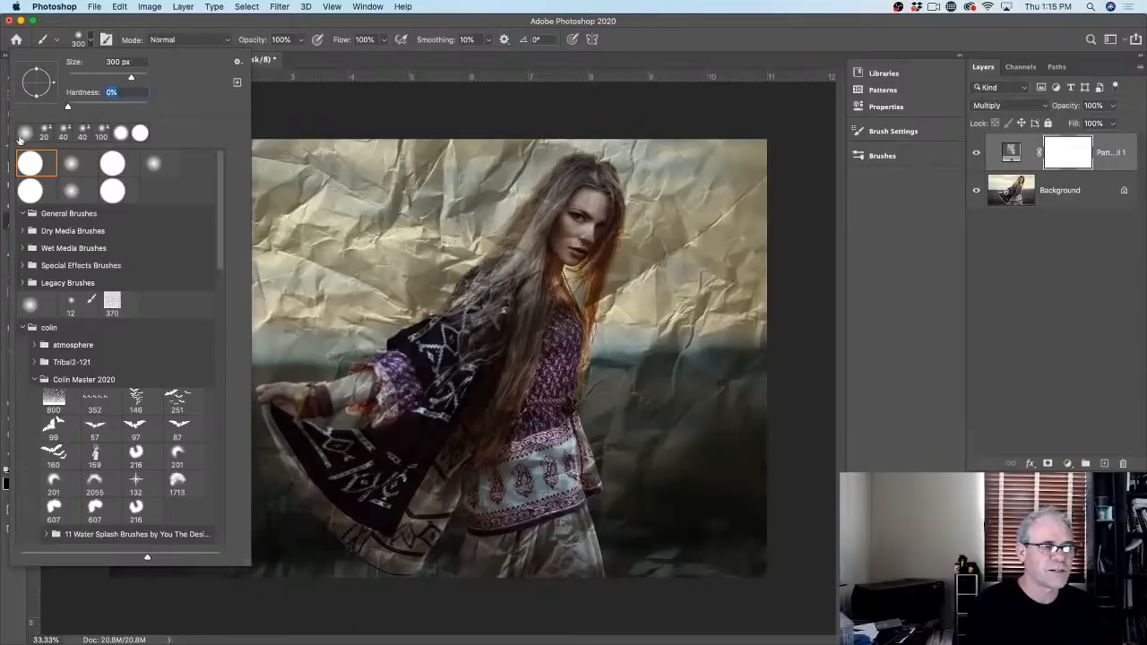
click(24, 133)
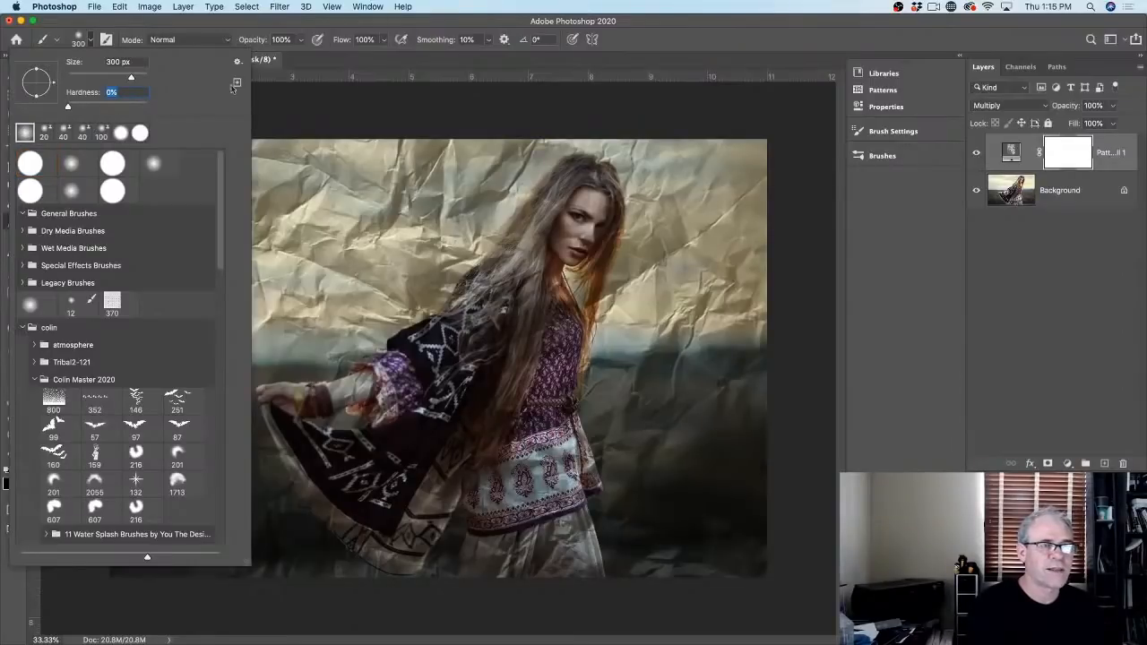
click(85, 40)
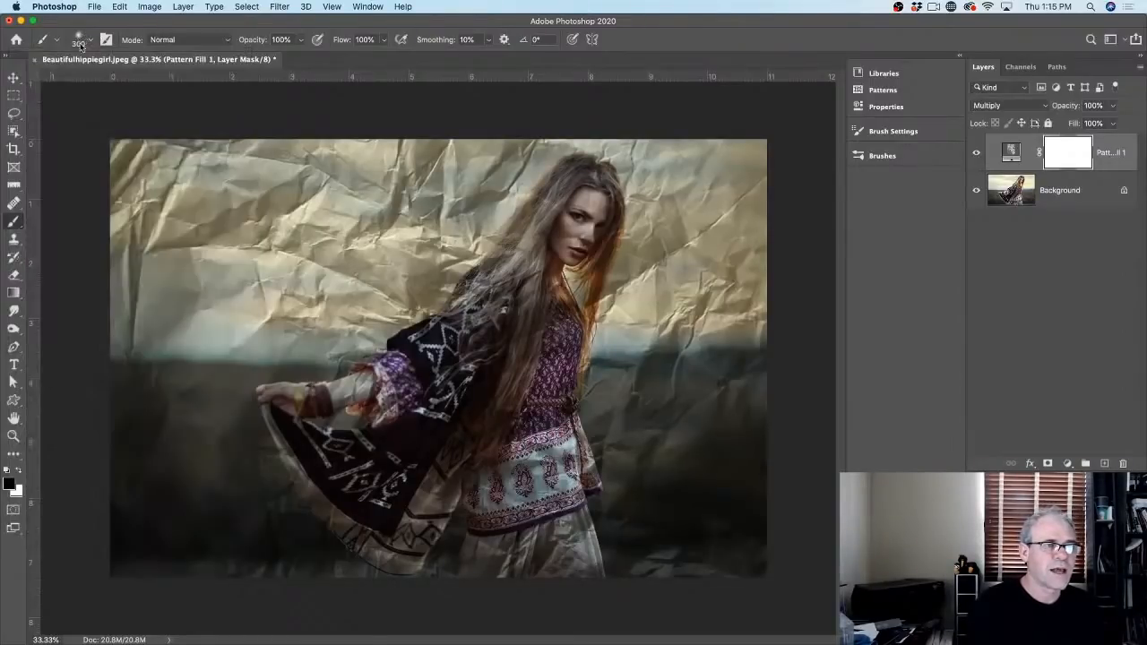
Step: Set the foreground colour to pure black
click(10, 485)
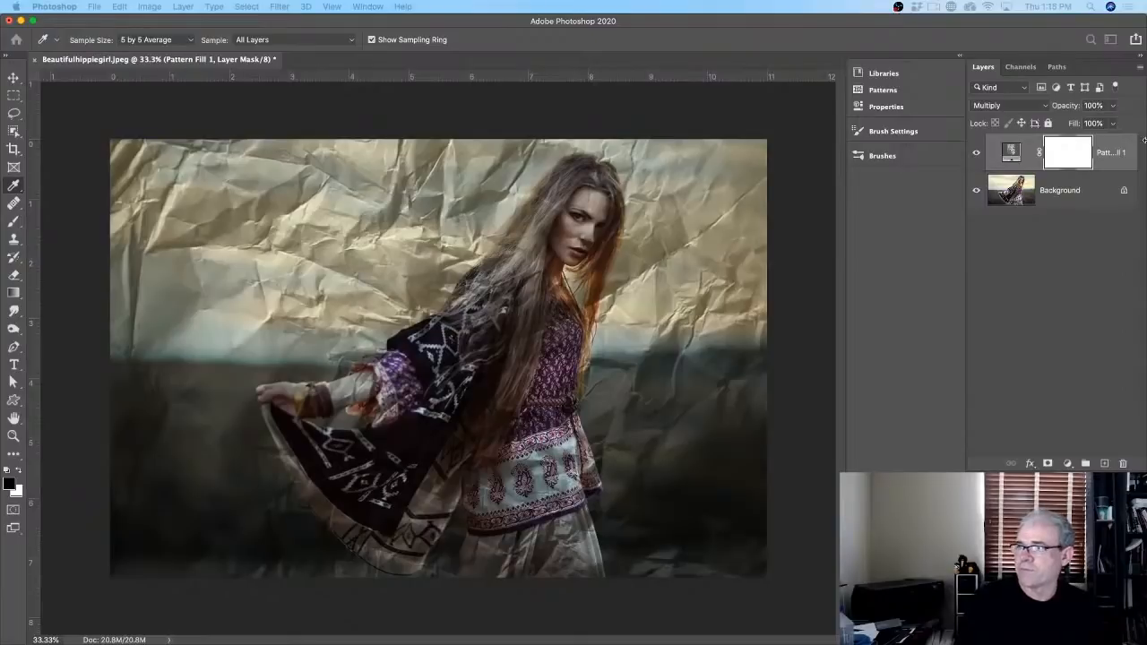
drag(343, 189, 284, 123)
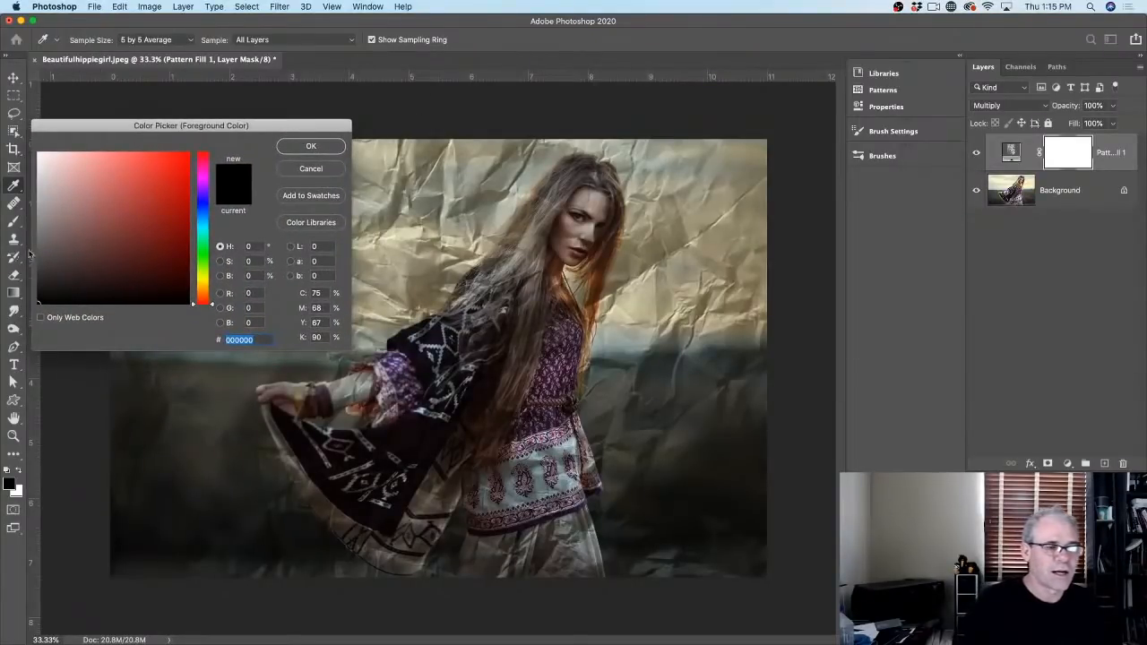
click(37, 306)
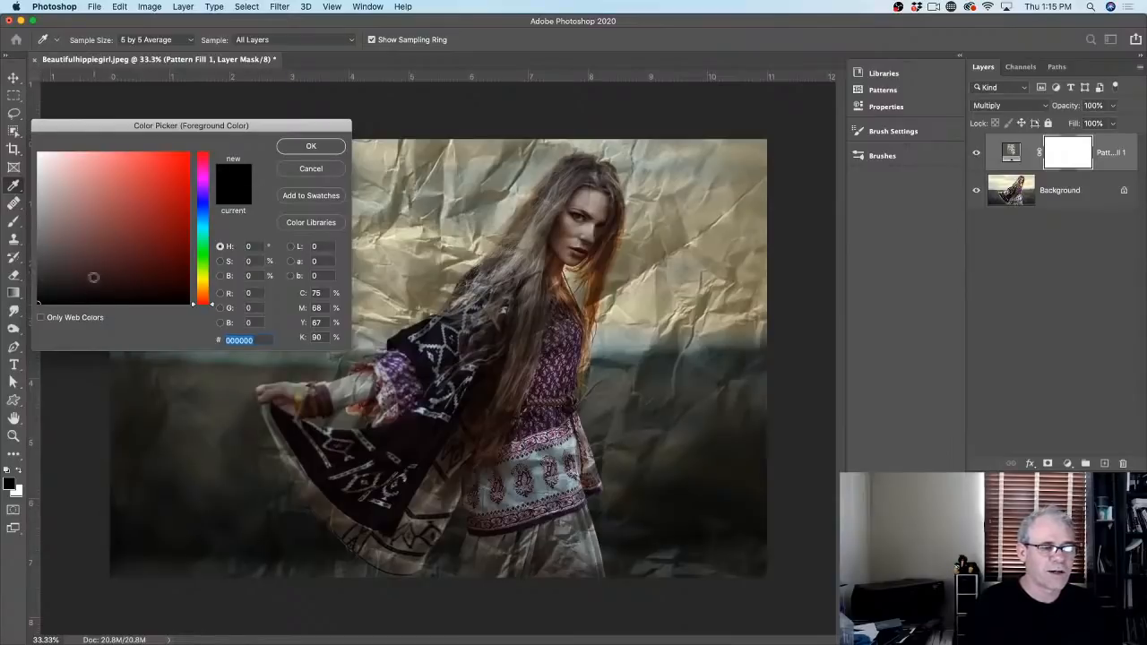
drag(113, 124, 149, 101)
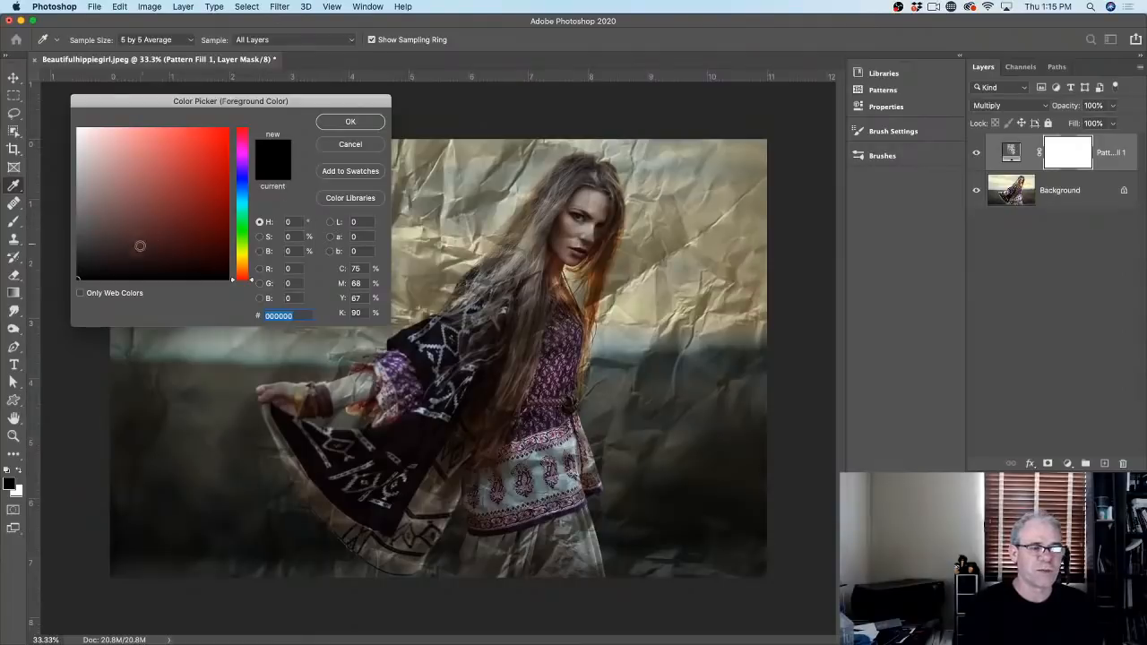
mouse_move(116, 261)
mouse_down()
mouse_move(86, 286)
mouse_move(78, 275)
mouse_move(207, 269)
mouse_move(261, 316)
mouse_up()
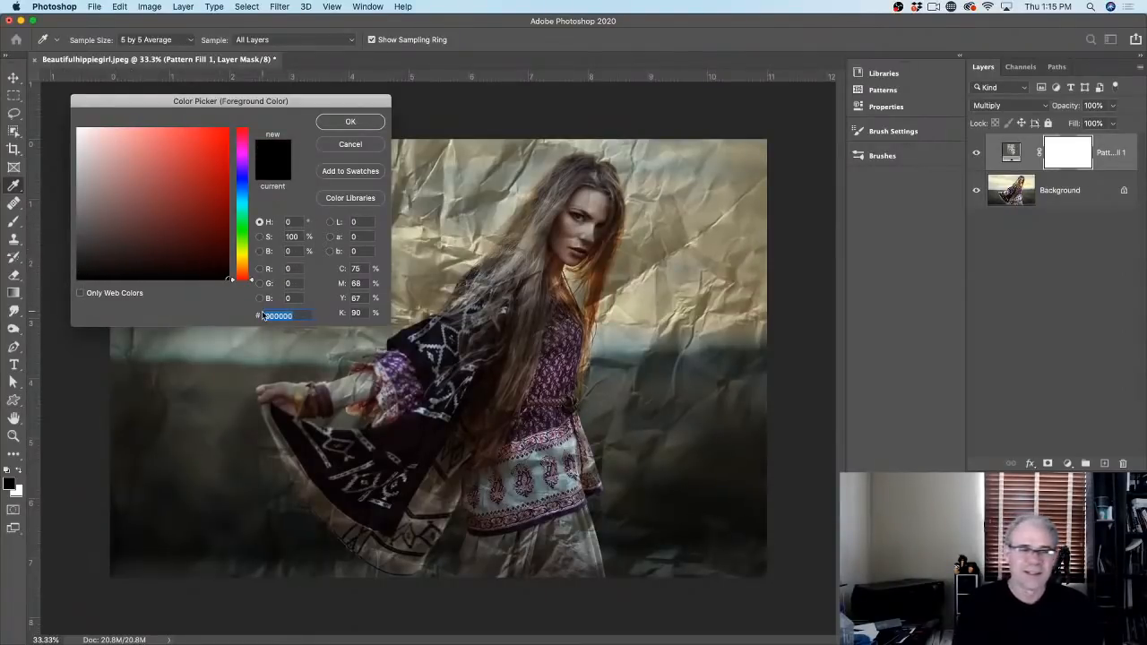
drag(167, 248, 65, 286)
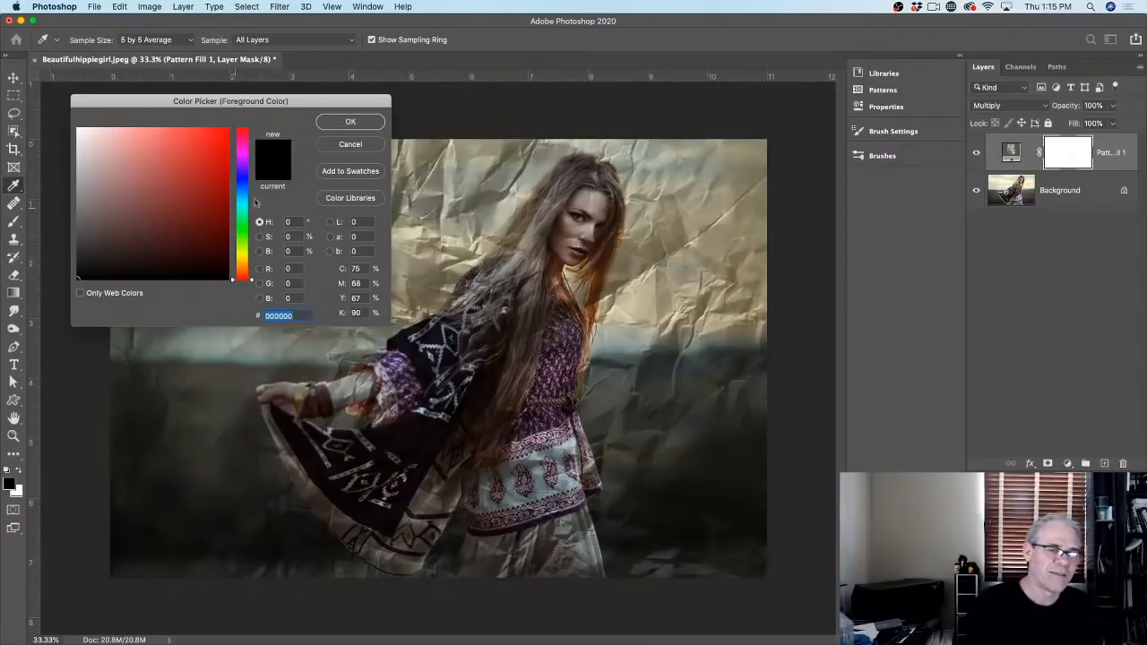
click(350, 121)
Step: Paint the mask black over the woman's hair, arm, skirt and the lower background
key(b)
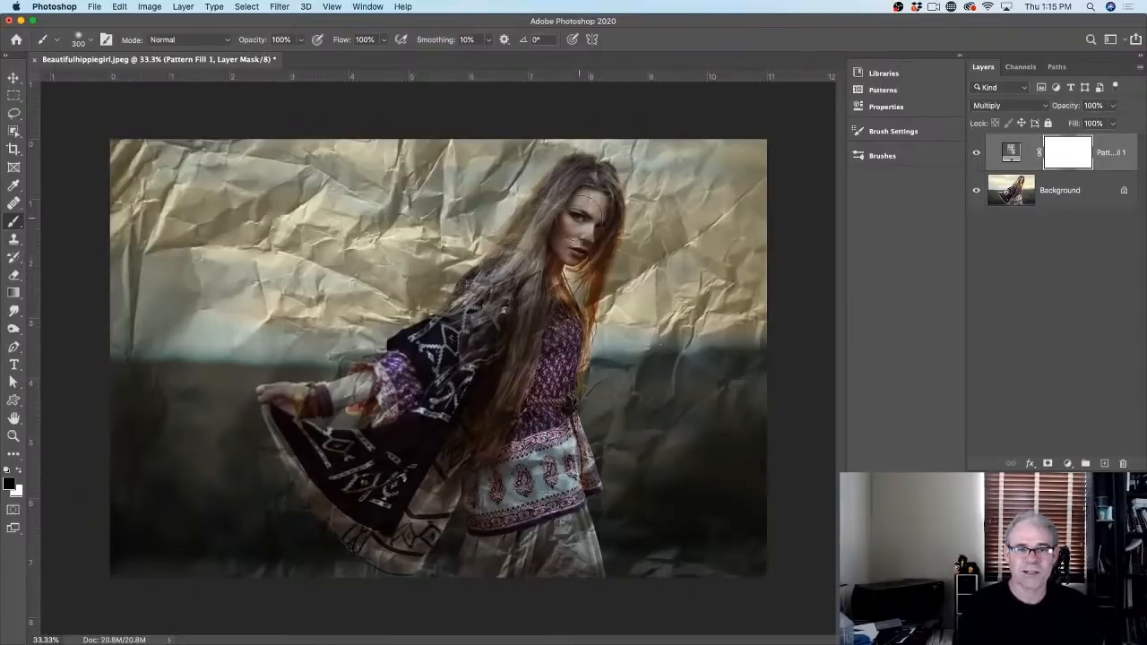
mouse_move(592, 208)
mouse_down()
mouse_move(471, 350)
mouse_move(344, 446)
mouse_move(472, 378)
mouse_move(465, 426)
mouse_move(515, 373)
mouse_move(492, 466)
mouse_move(417, 488)
mouse_up()
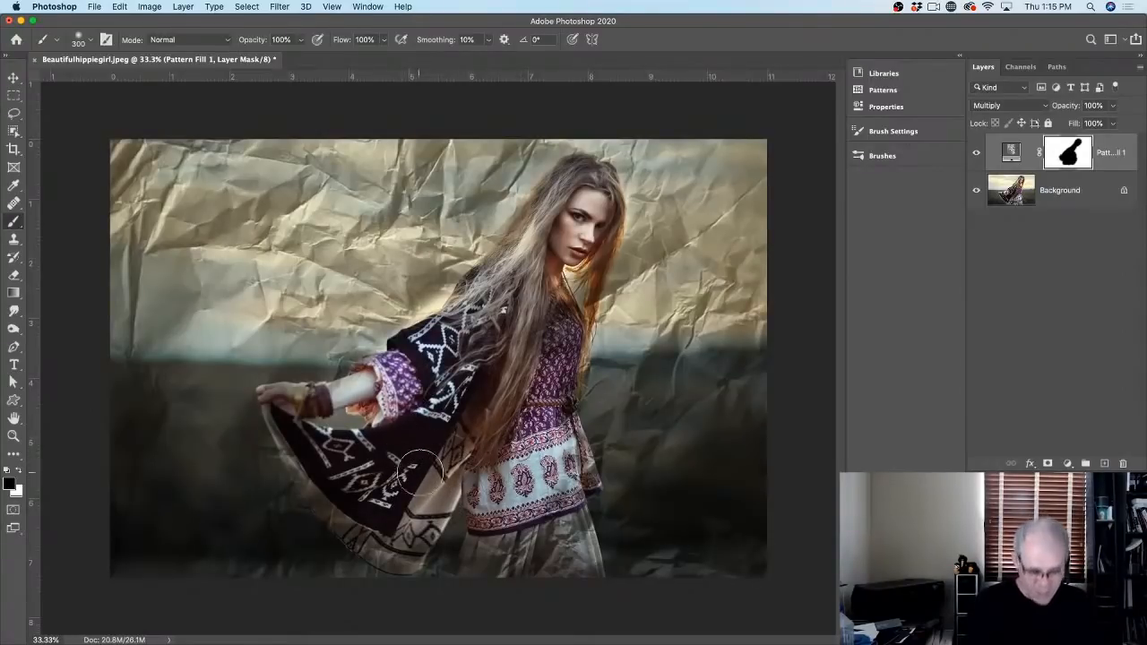
mouse_move(444, 438)
mouse_down()
mouse_move(515, 554)
mouse_move(539, 551)
mouse_move(559, 567)
mouse_move(531, 361)
mouse_move(409, 447)
mouse_move(330, 461)
mouse_move(340, 512)
mouse_move(429, 536)
mouse_move(388, 547)
mouse_up()
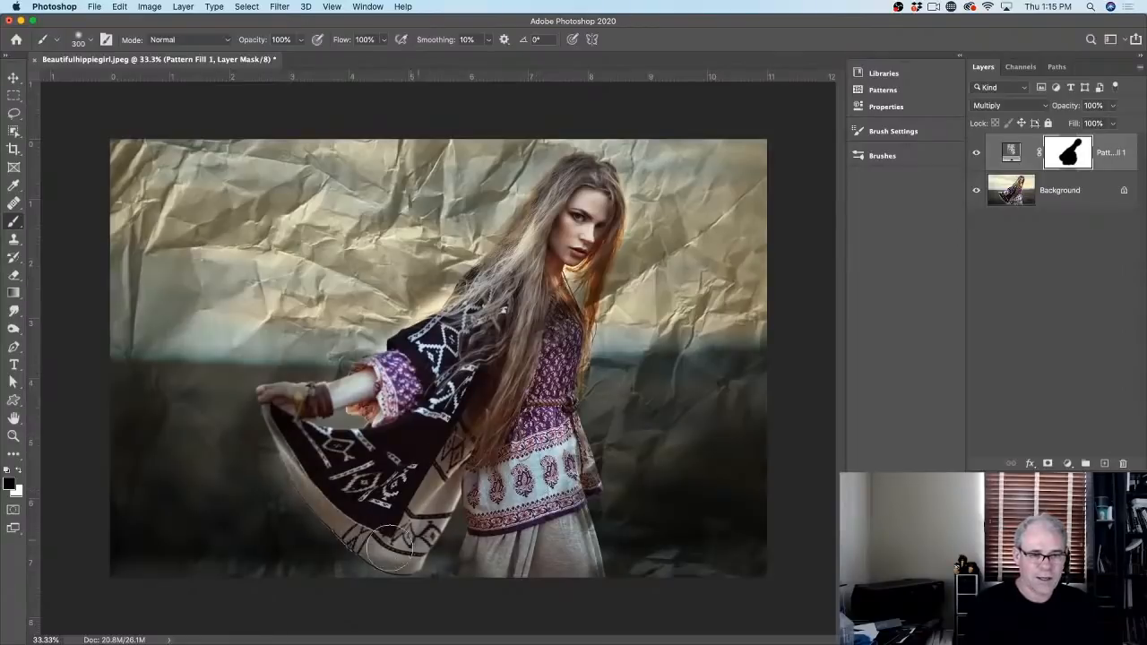
key(bracketright)
key(bracketright)
key(bracketright)
key(bracketright)
key(bracketright)
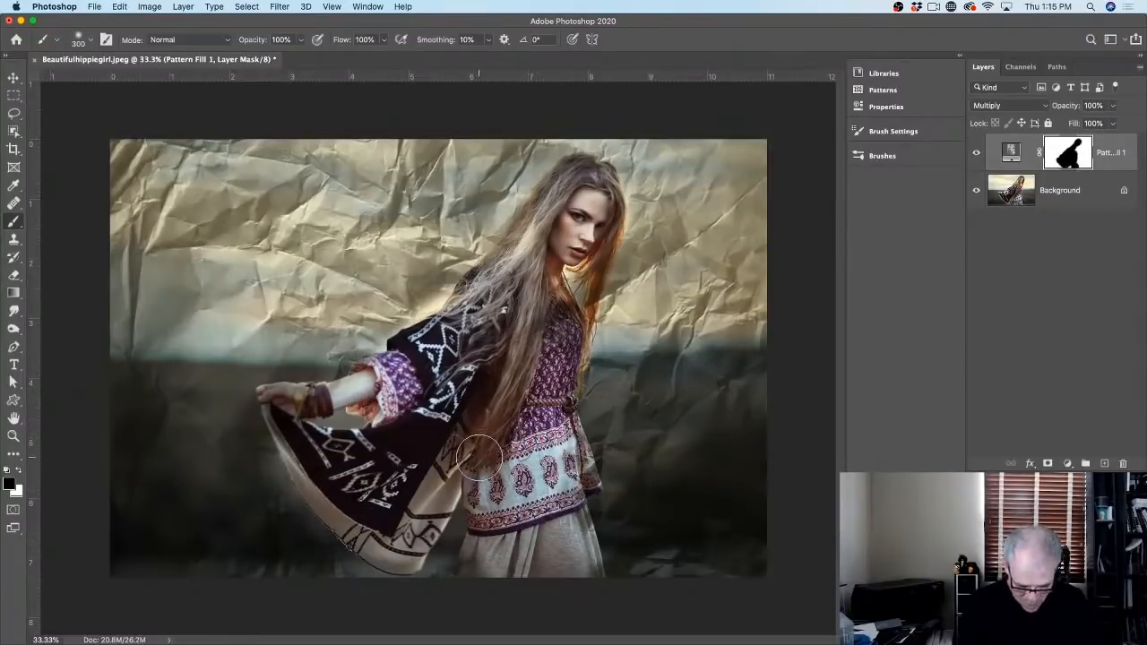
key(bracketright)
key(bracketright)
mouse_move(508, 470)
mouse_down()
mouse_move(718, 487)
mouse_move(119, 488)
mouse_move(285, 458)
mouse_move(83, 452)
mouse_move(423, 462)
mouse_move(777, 439)
mouse_move(498, 516)
mouse_move(722, 511)
mouse_up()
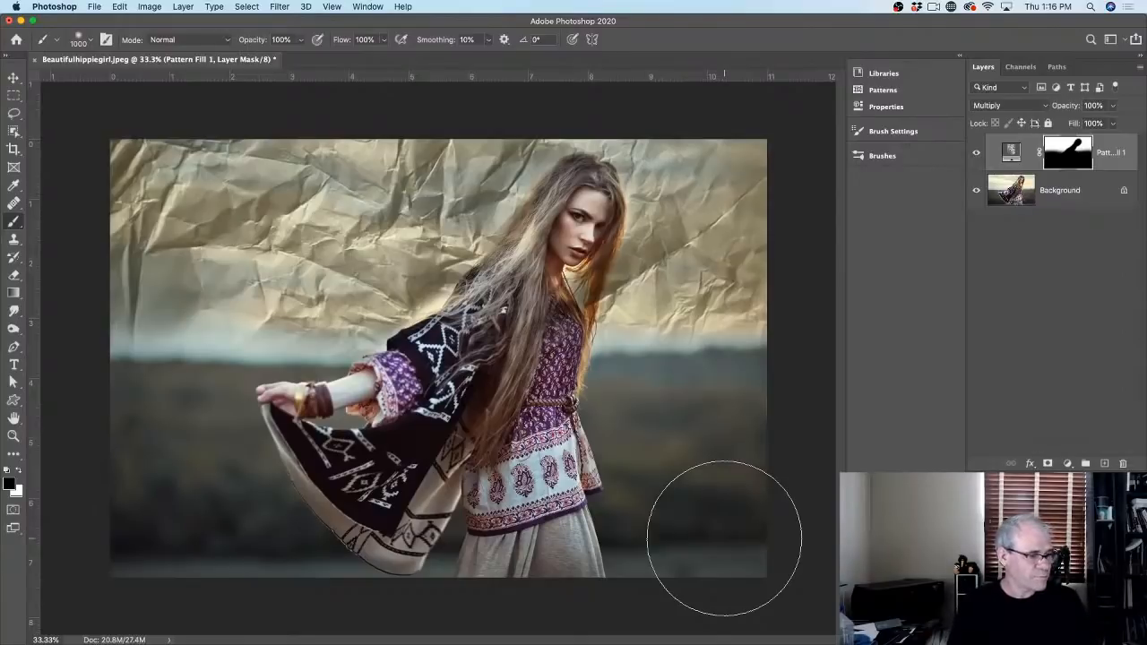
click(14, 78)
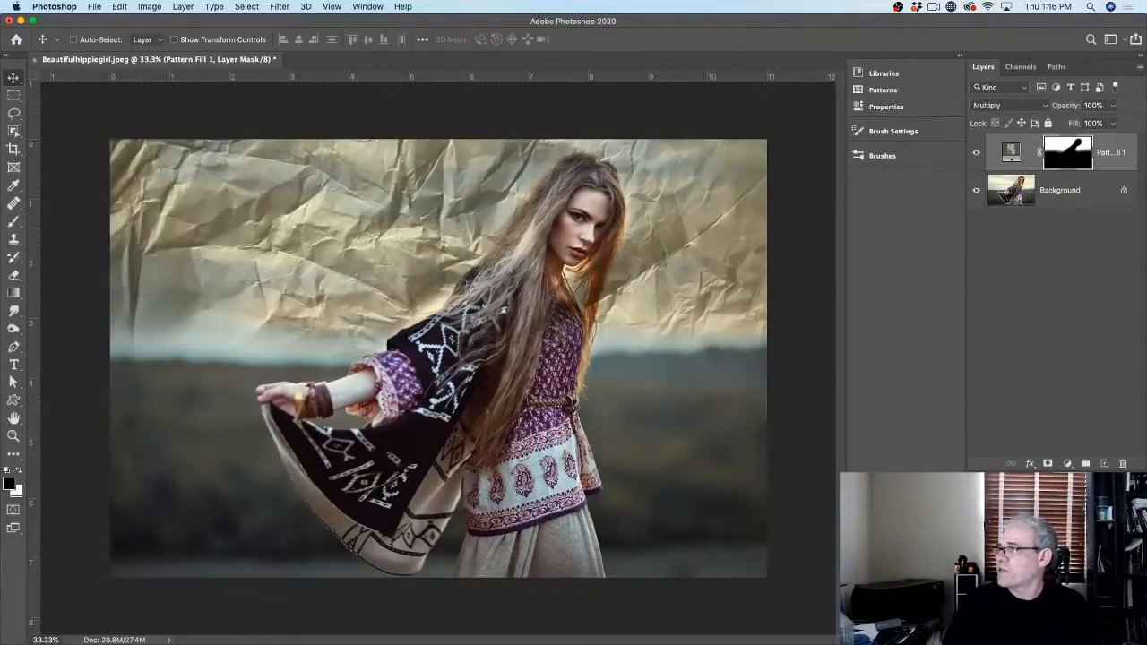
Step: Set Pattern Fill 1 to Darker Color blend mode at 32% opacity
click(986, 105)
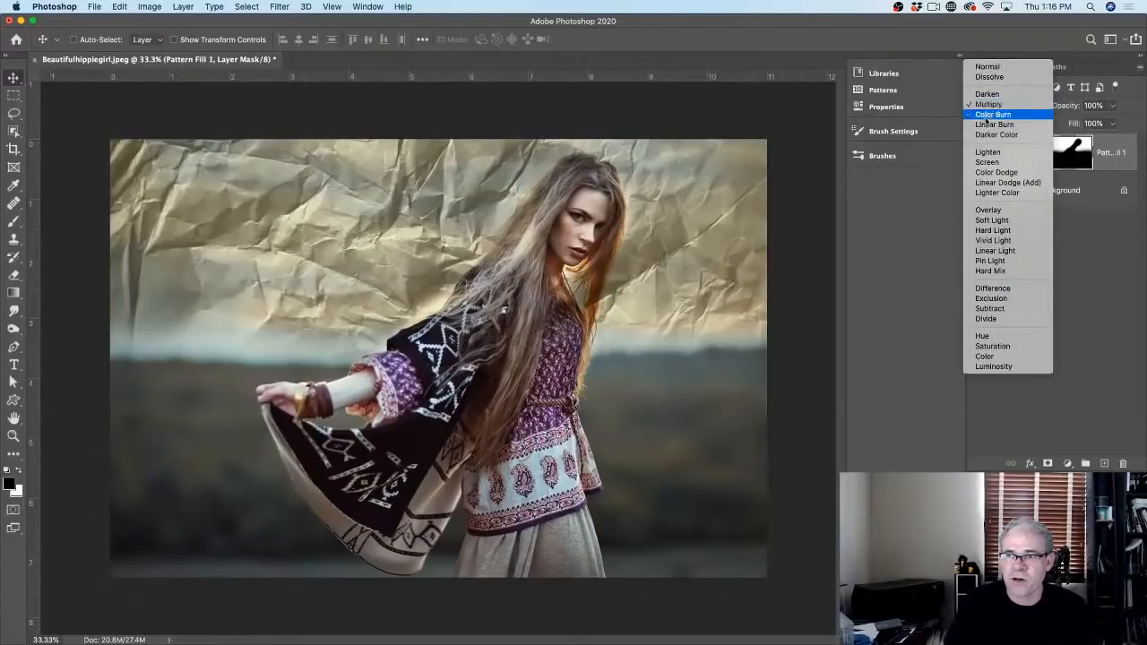
click(996, 134)
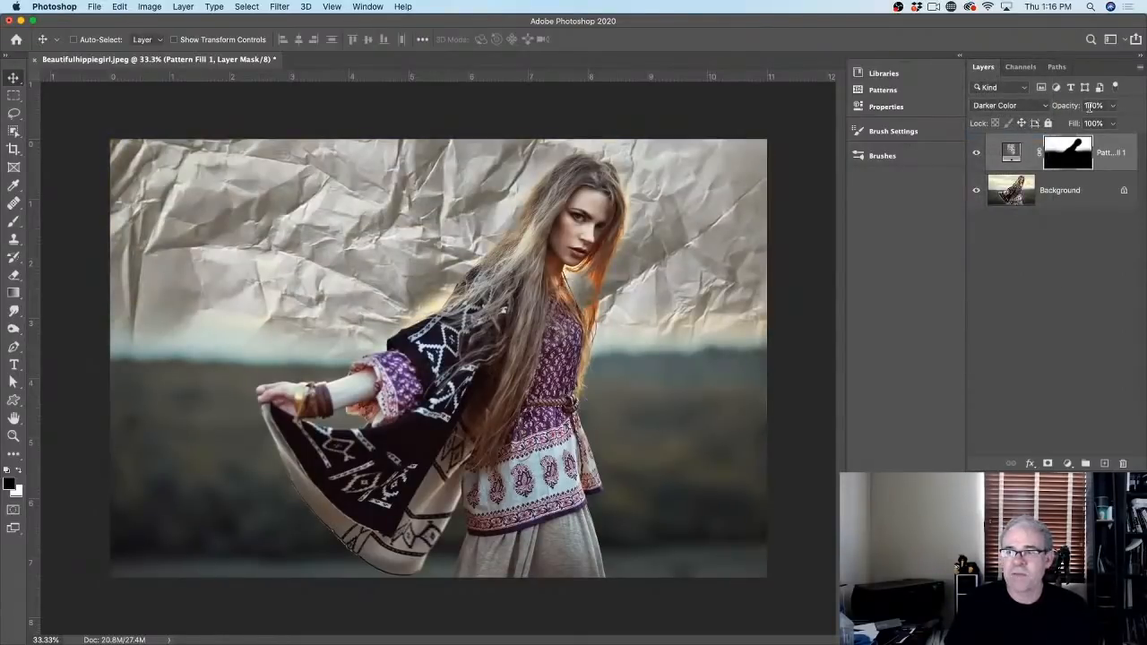
drag(1066, 106, 1027, 108)
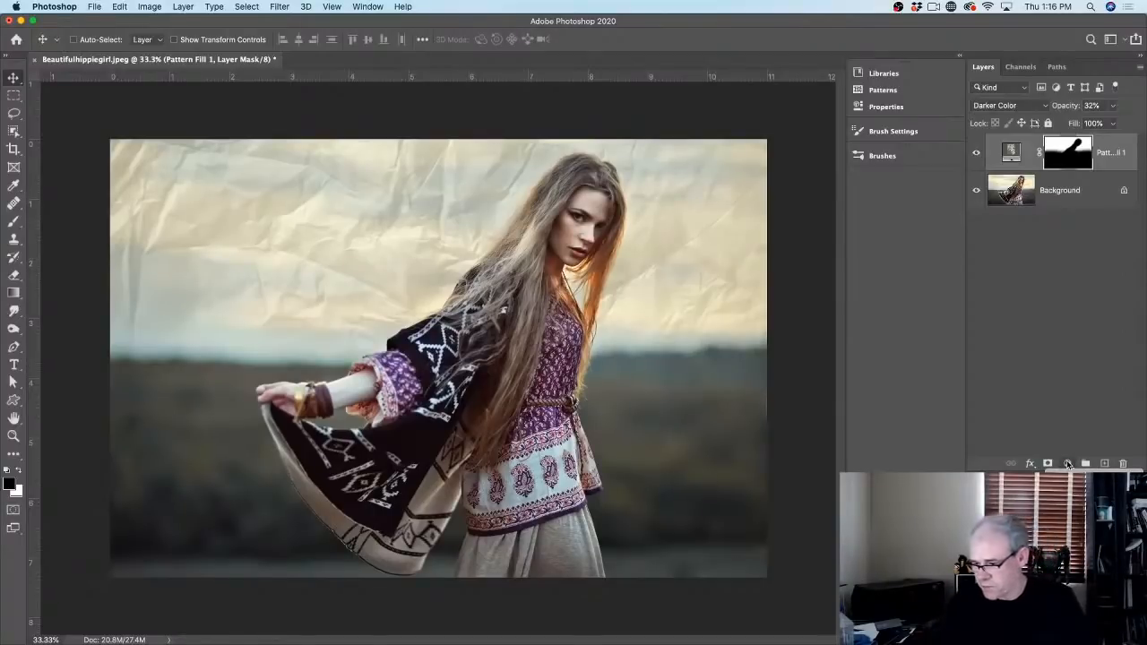
click(1067, 465)
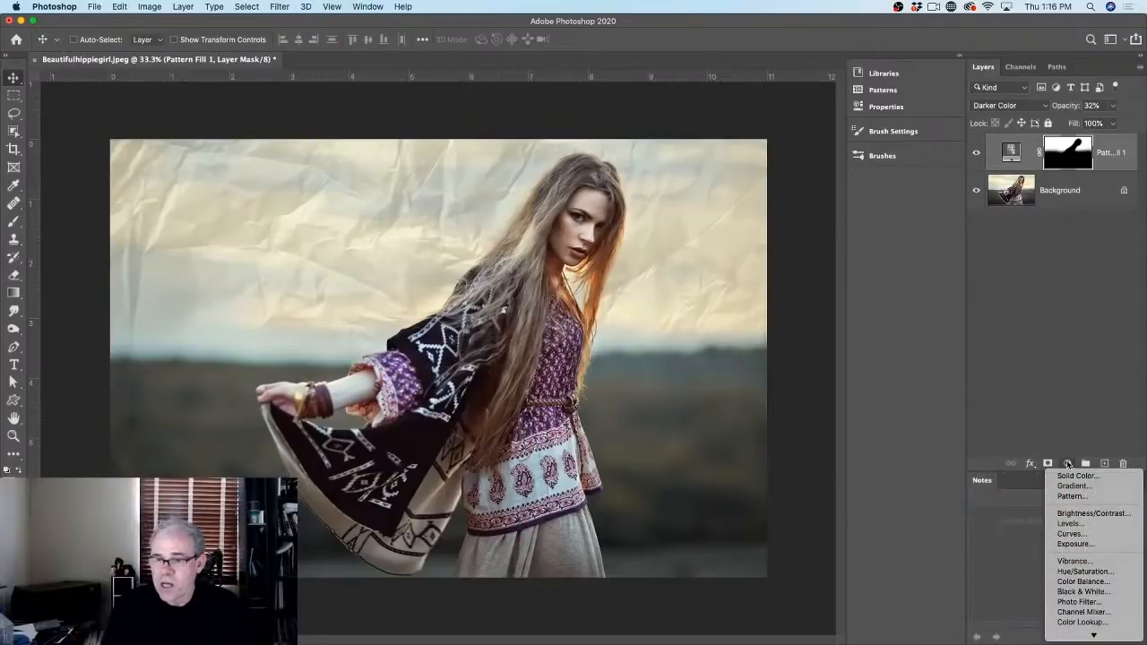
Step: Add a Color Lookup adjustment layer using the EdgyAmber.3DL LUT
scroll(1086, 584, down, 3)
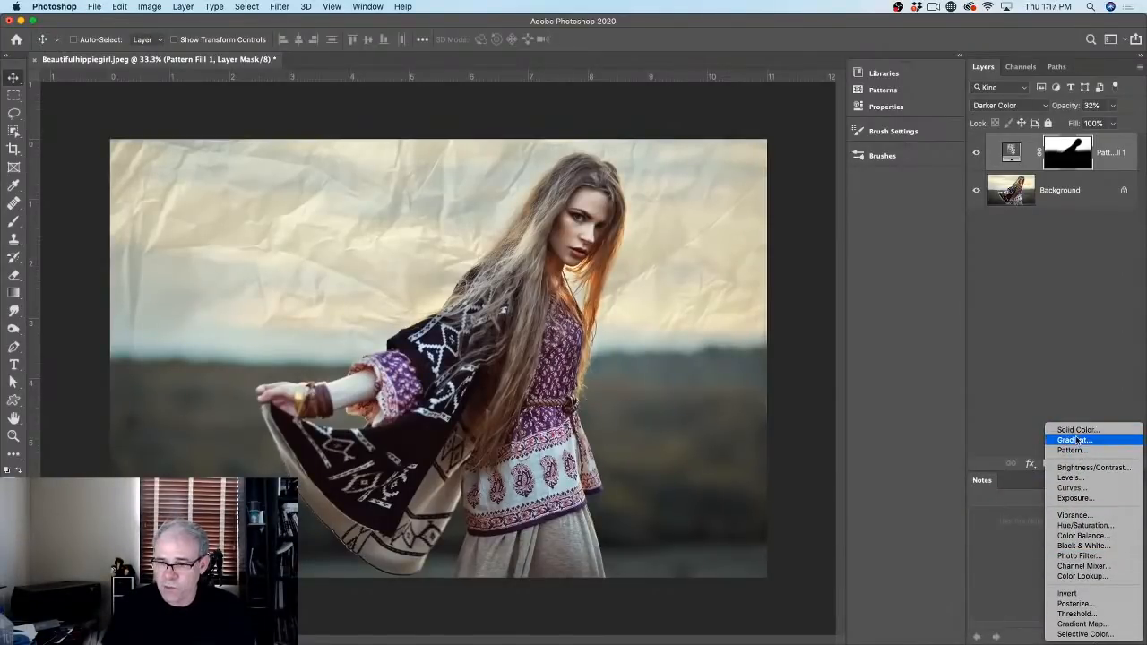
click(1080, 576)
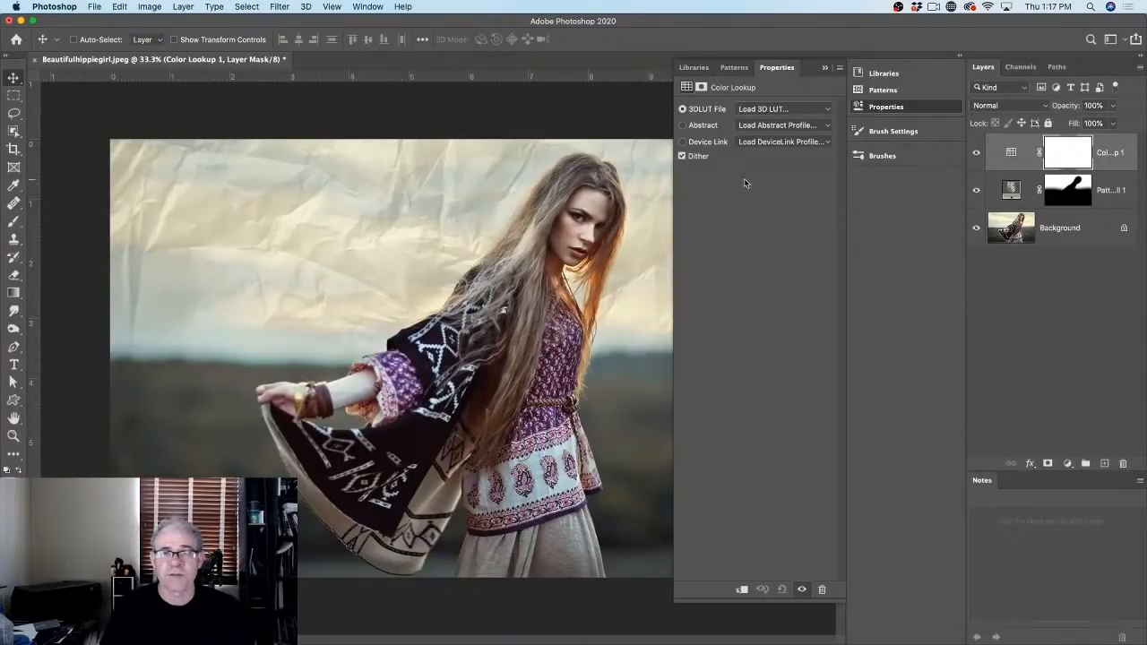
click(761, 109)
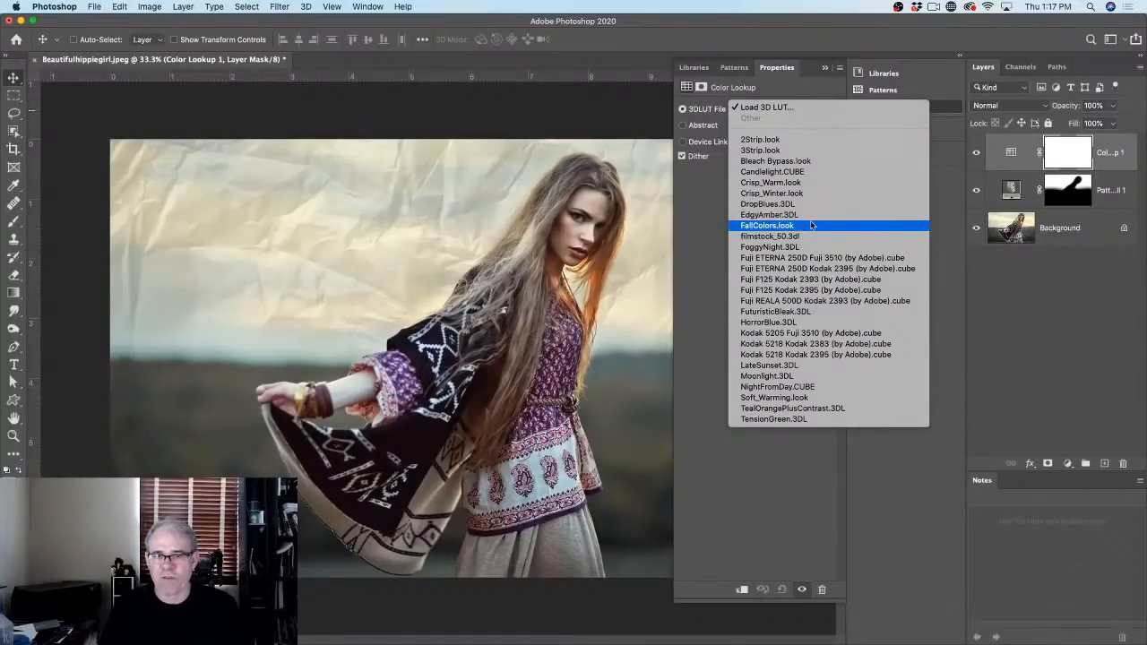
click(813, 216)
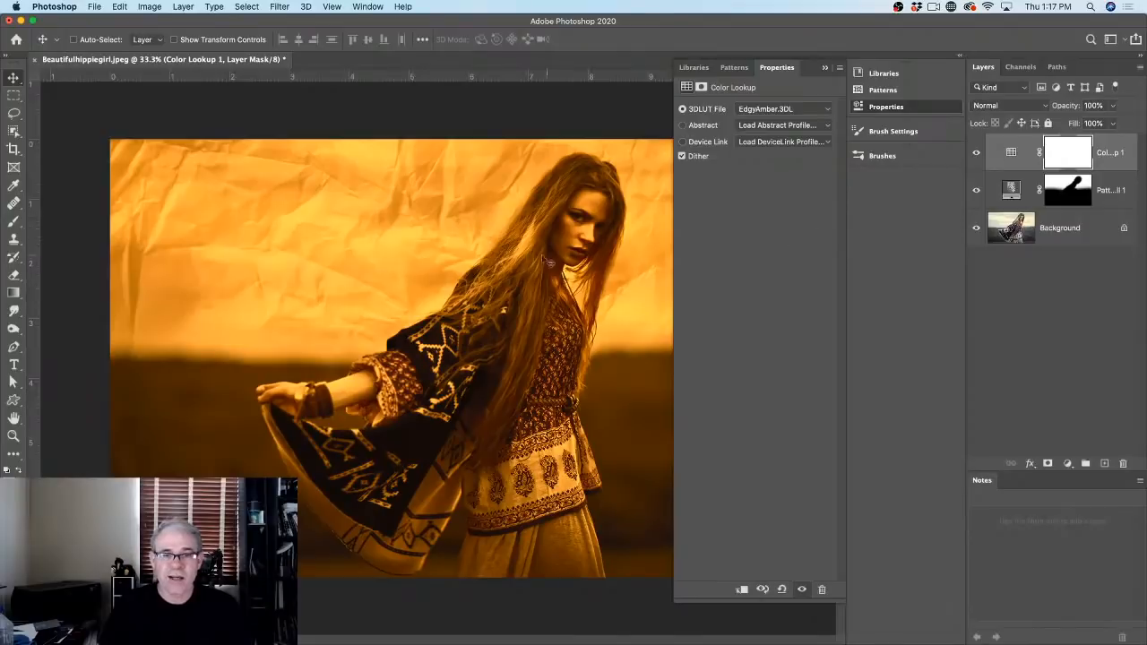
Step: Switch the Color Lookup 1 layer's blend mode to Hard Light
click(1028, 108)
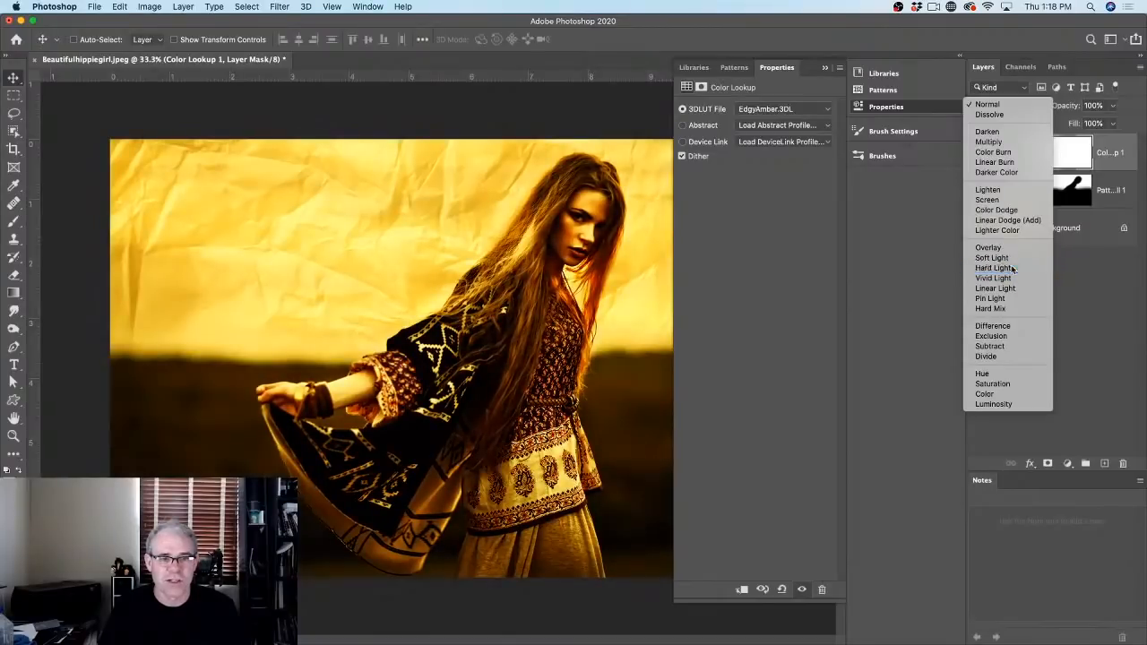
click(1011, 267)
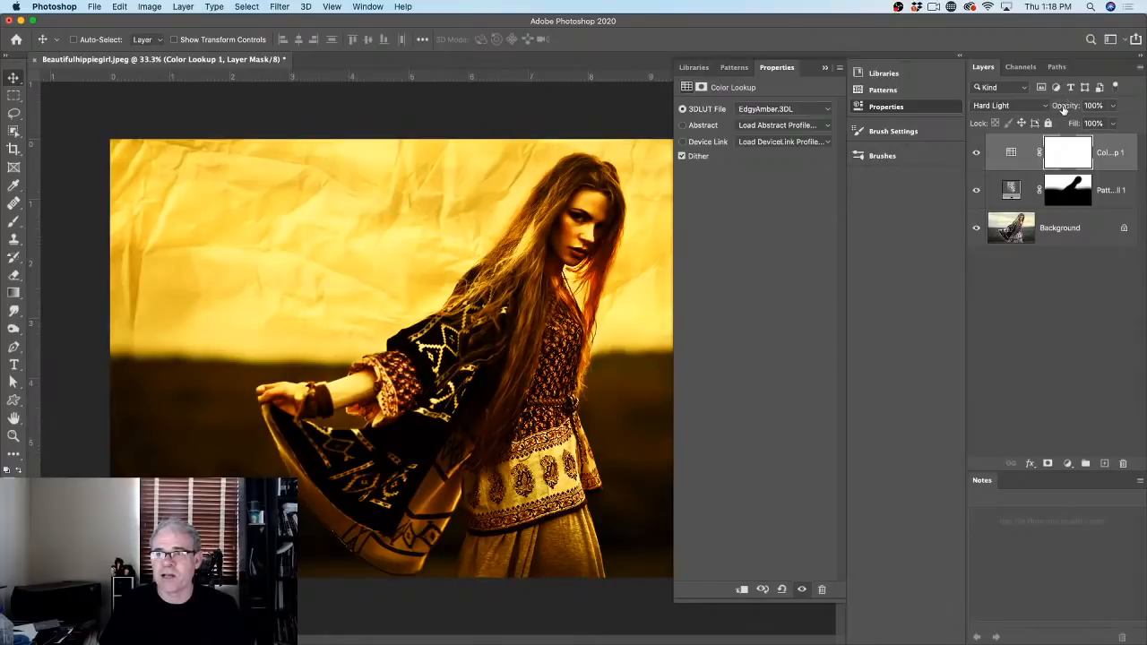
Step: Lower the amber grade to 45% opacity and toggle layer visibility to compare
drag(1064, 107, 1033, 110)
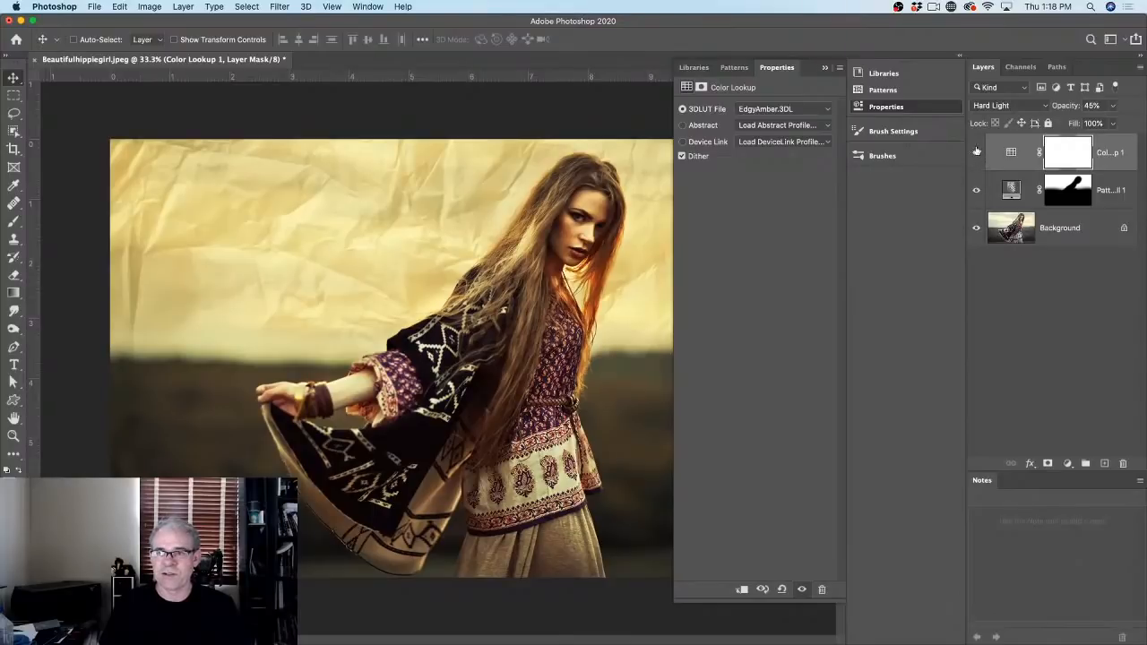
mouse_move(976, 151)
mouse_down()
mouse_move(978, 190)
mouse_move(975, 154)
mouse_up()
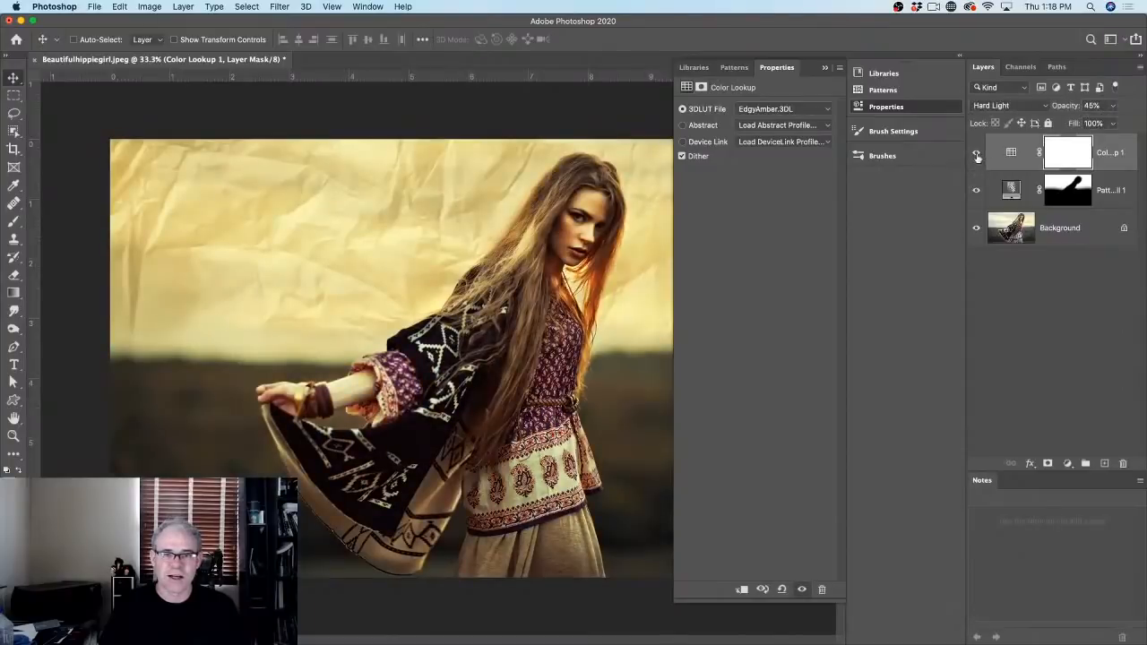
click(976, 189)
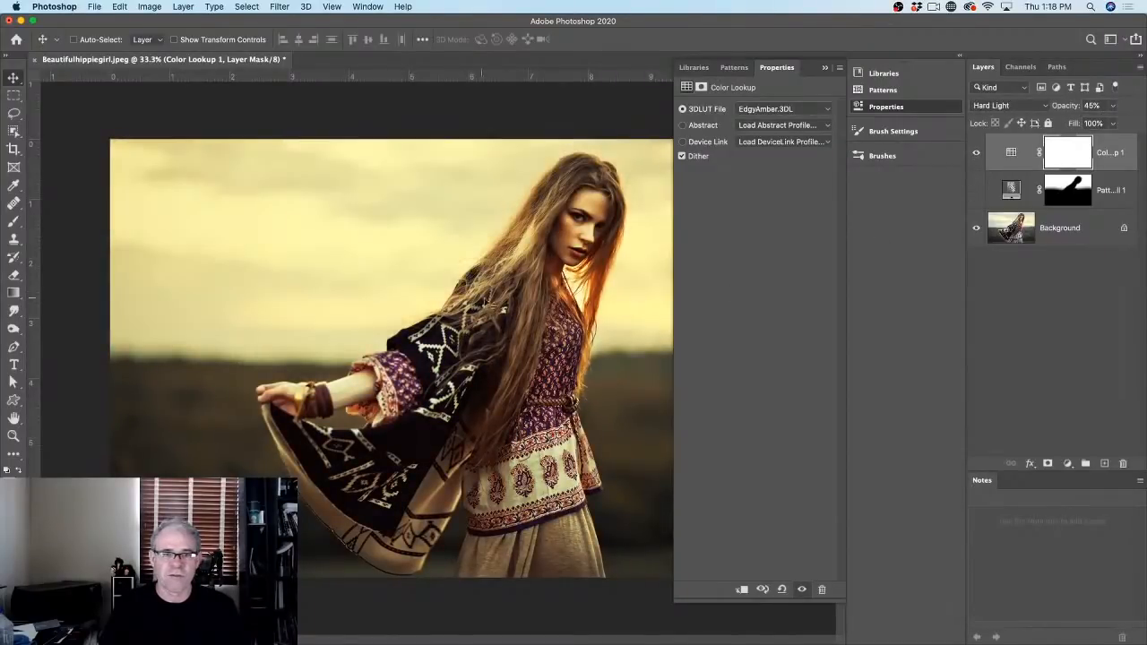
click(975, 190)
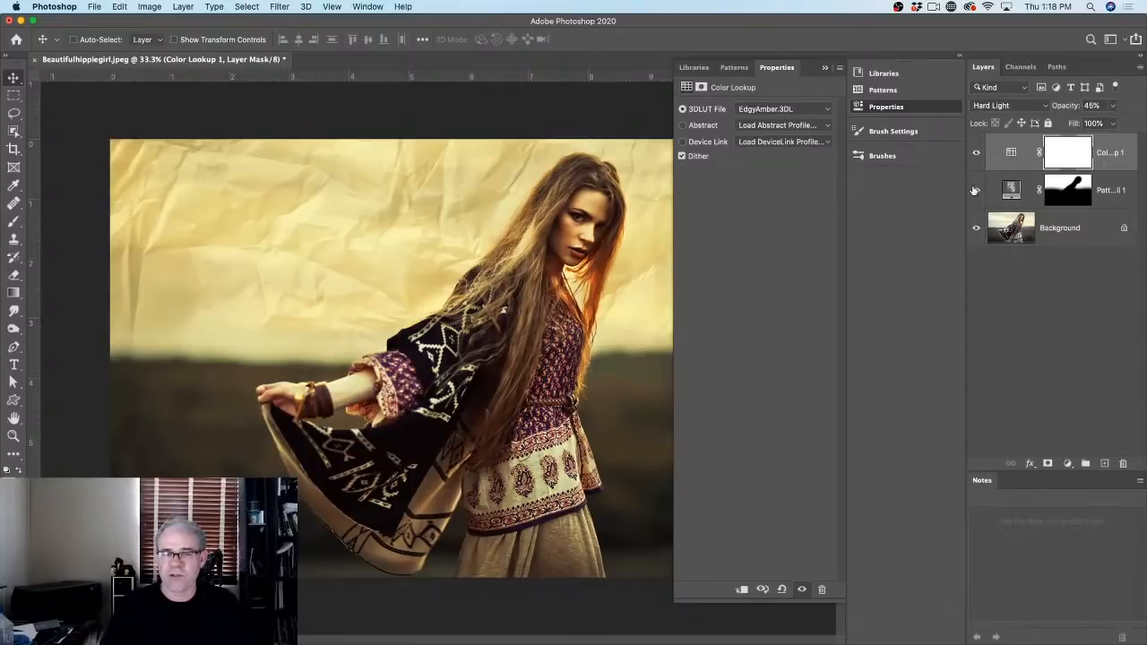
click(731, 69)
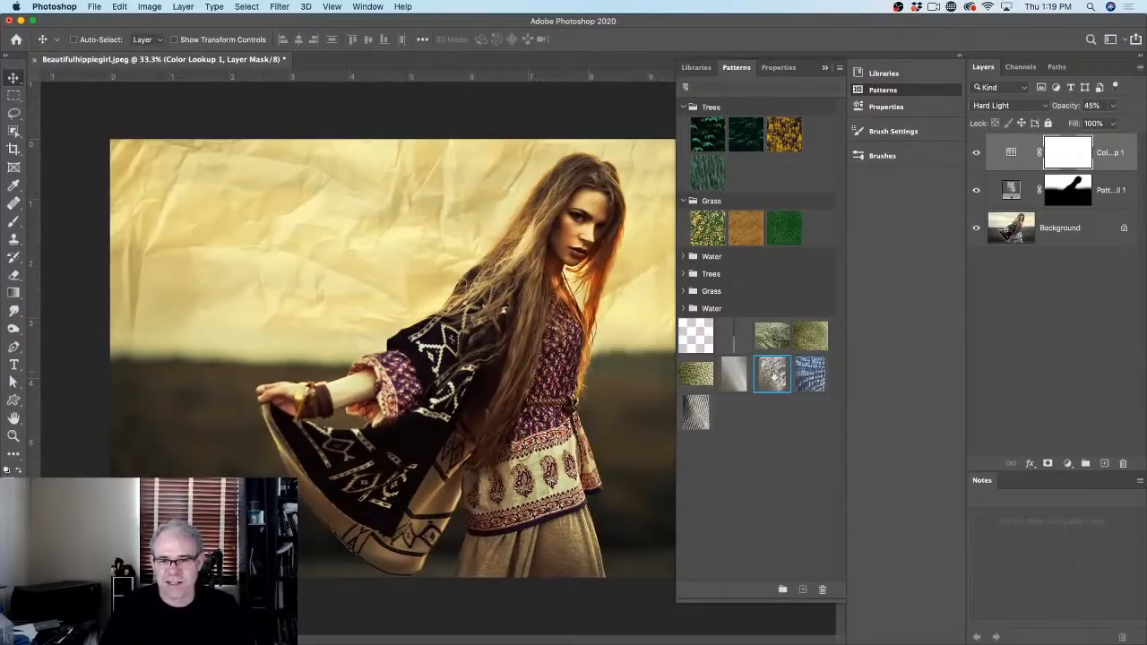
Step: Fill a new layer with the woven pattern and enlarge its scale to about 122%
double_click(697, 411)
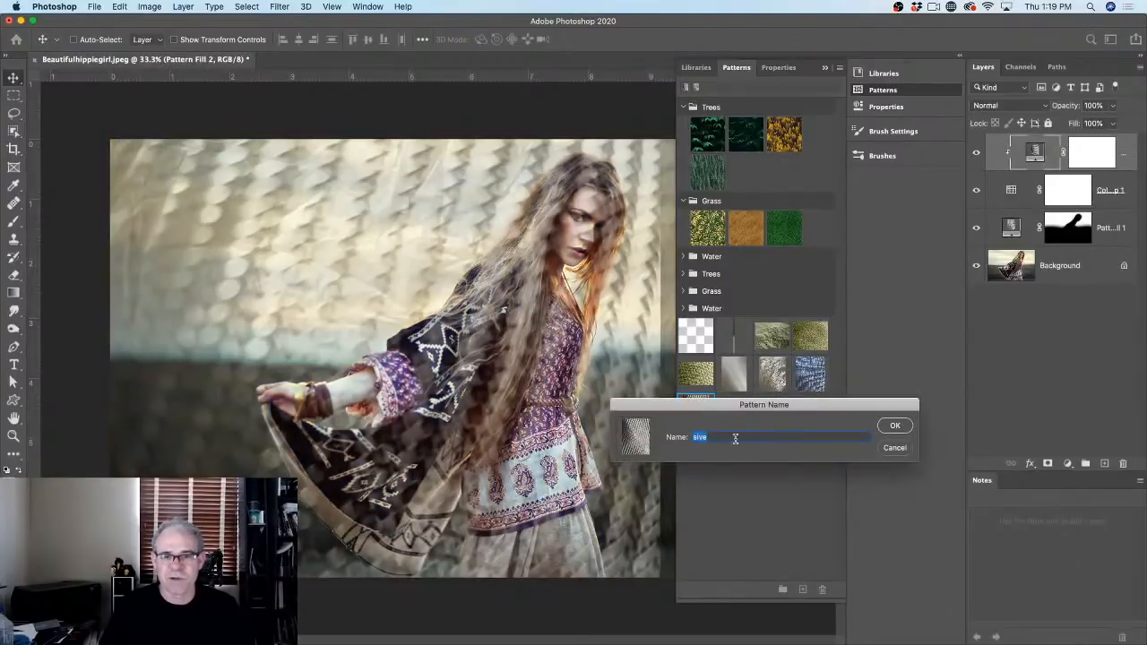
click(896, 425)
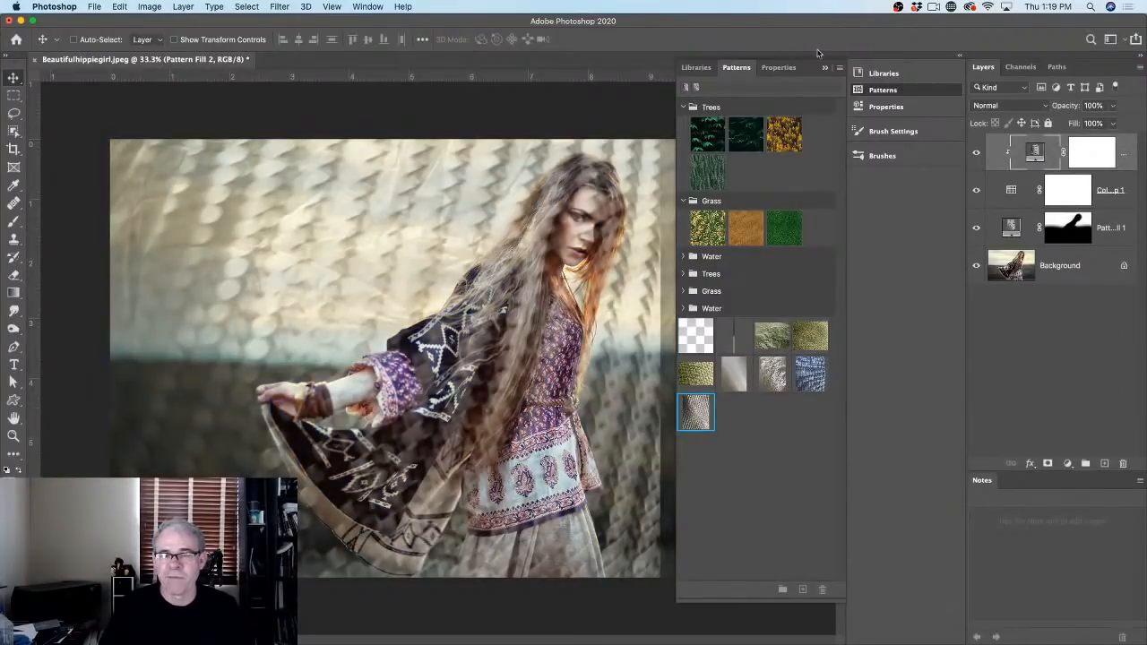
mouse_move(823, 66)
mouse_down()
mouse_move(786, 63)
mouse_move(873, 61)
mouse_up()
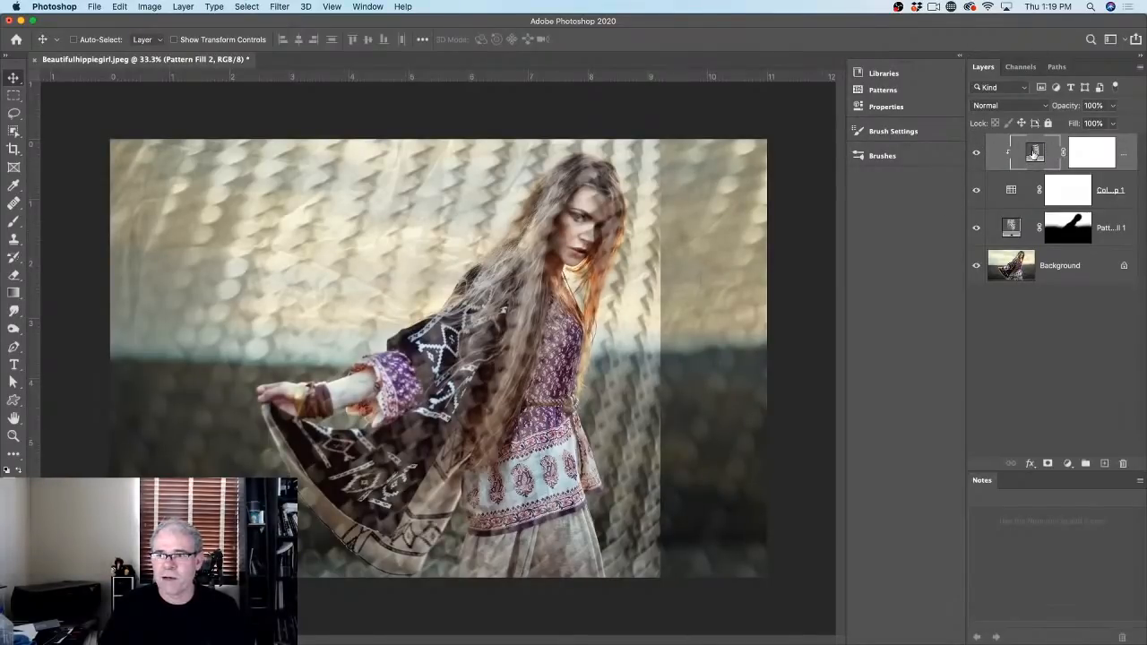
double_click(1033, 153)
click(879, 86)
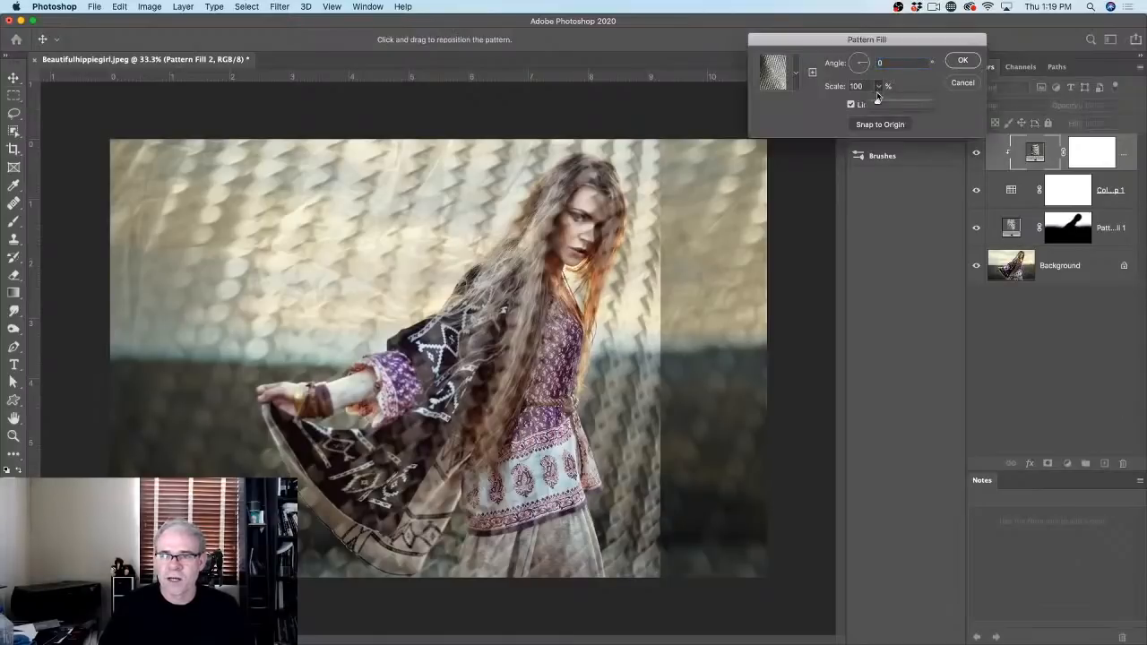
drag(877, 104, 879, 103)
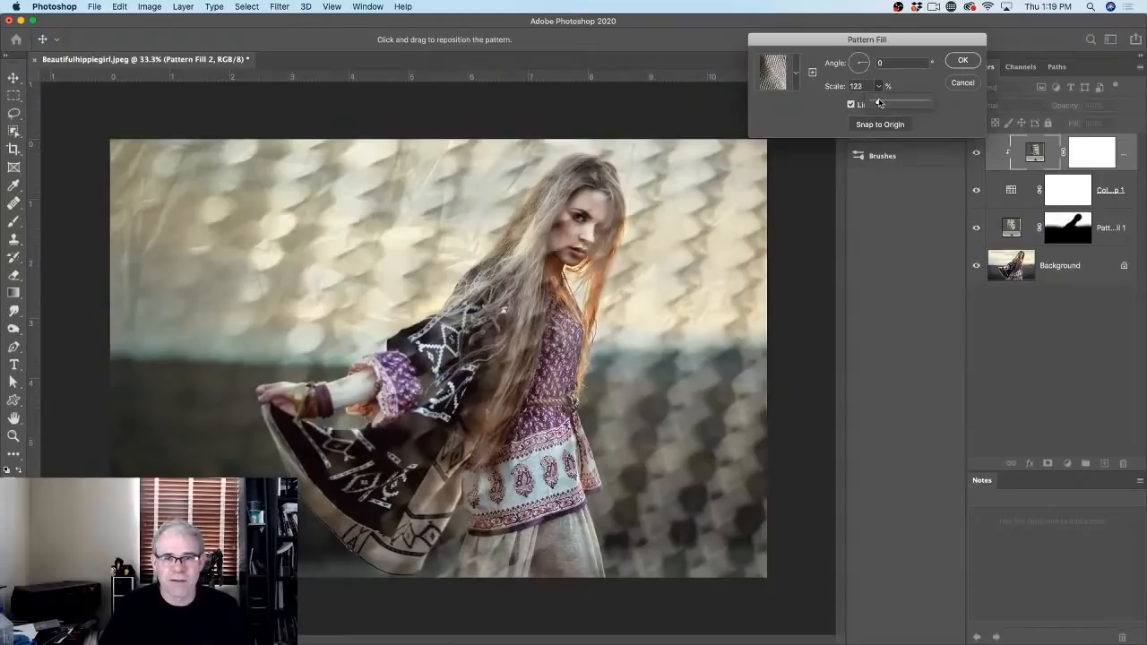
click(962, 62)
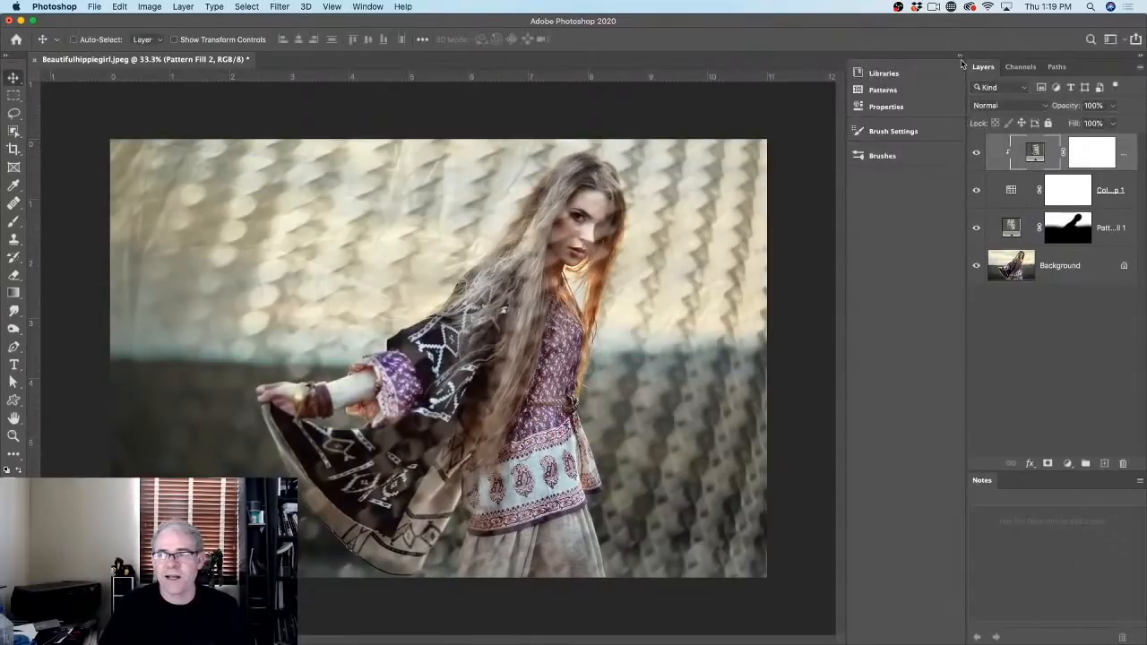
Step: Hide the colour-grade and crumpled-paper layers to view the woven pattern alone
click(975, 190)
click(978, 229)
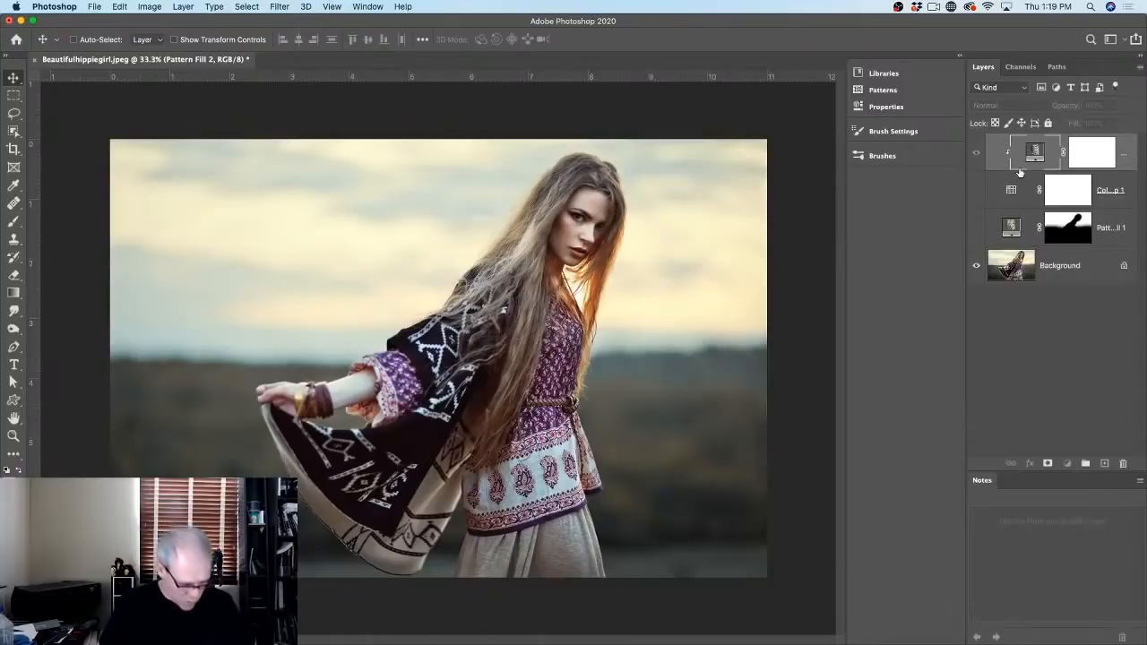
drag(1019, 172, 1021, 168)
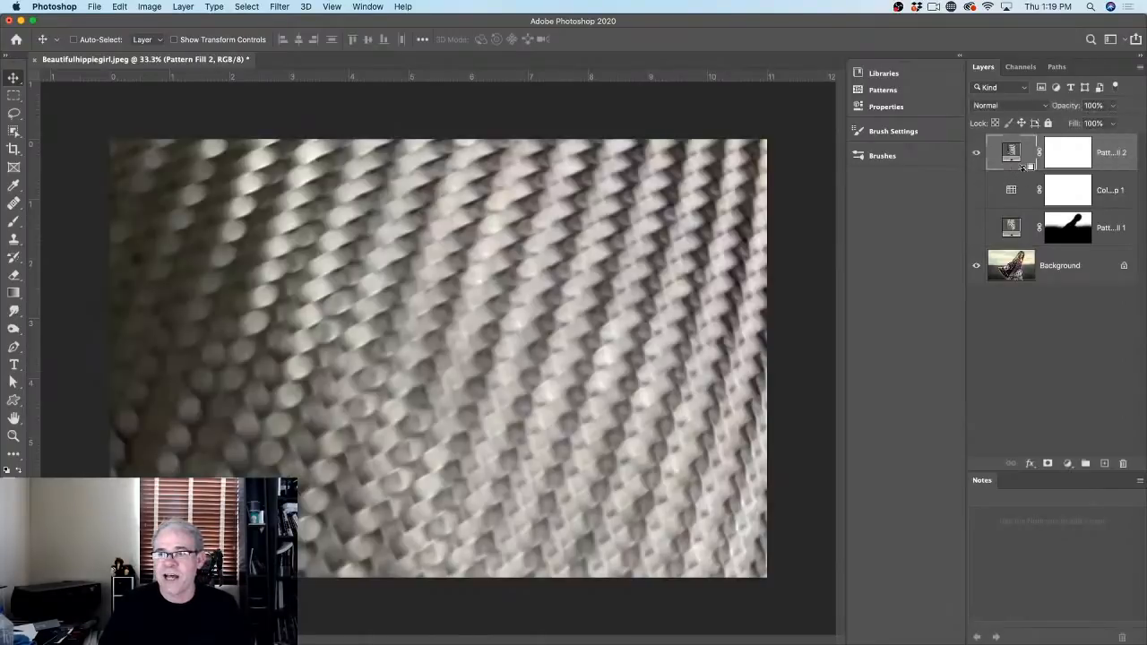
Step: Set Pattern Fill 2 to the Overlay blend mode at 99% opacity
click(1021, 107)
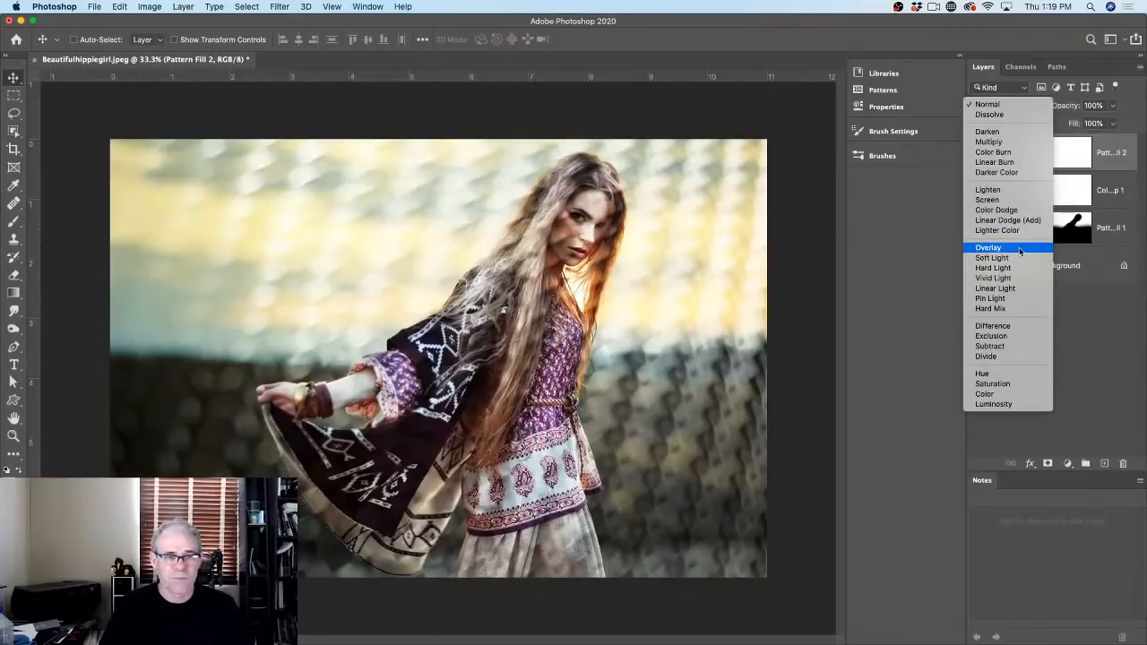
click(1019, 251)
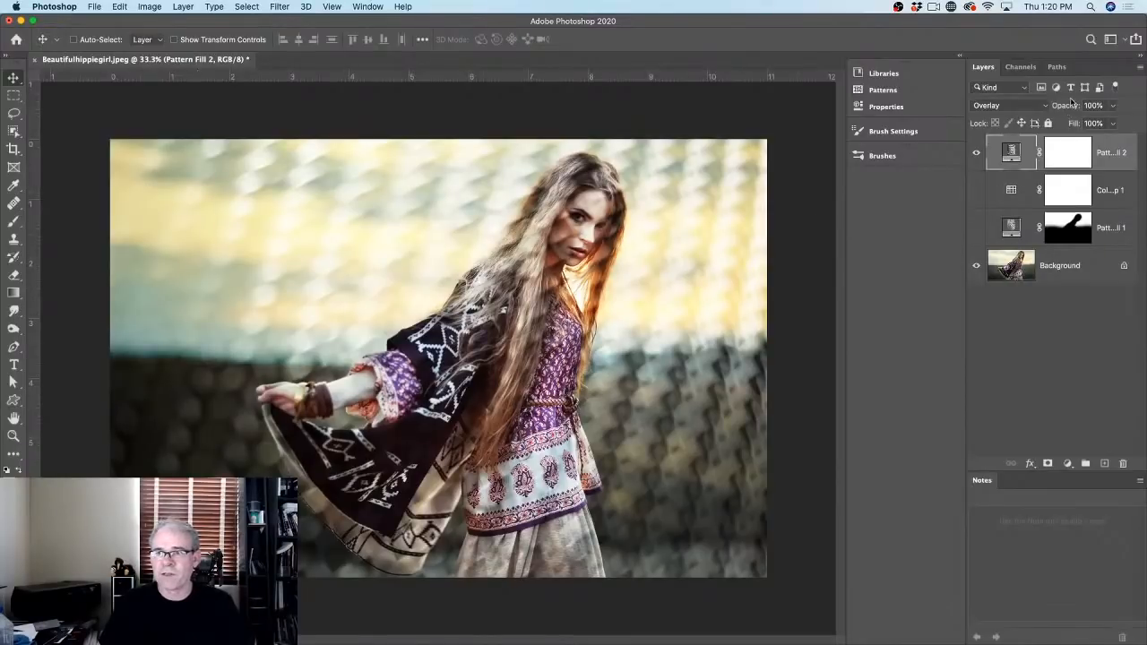
mouse_move(1068, 106)
mouse_down()
mouse_move(1035, 112)
mouse_move(1073, 112)
mouse_up()
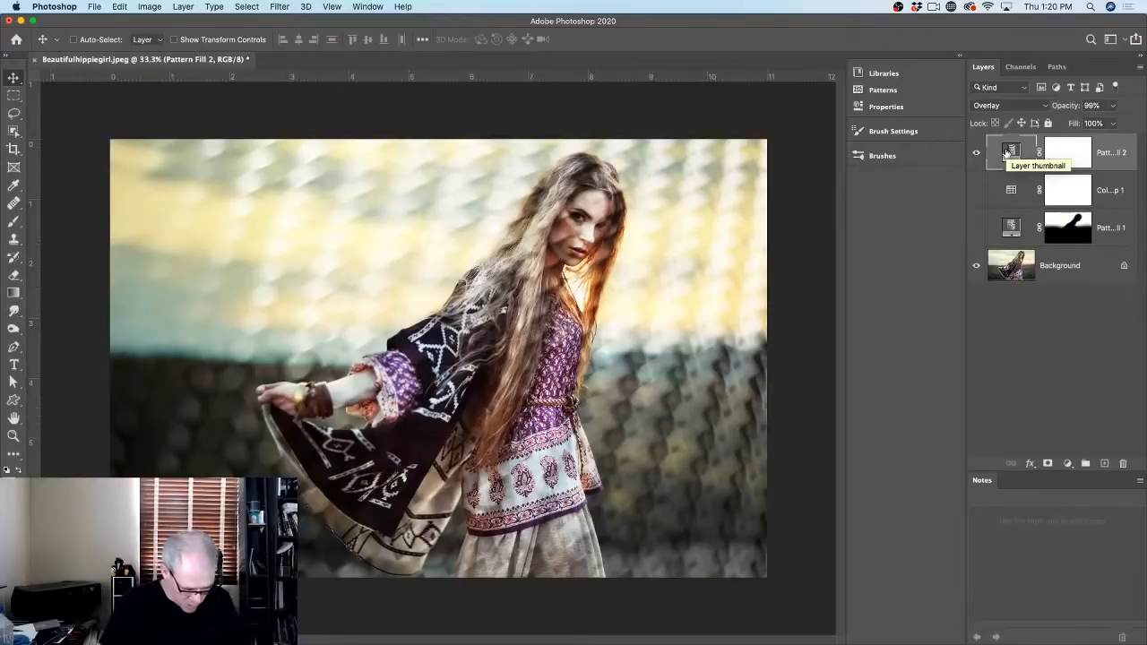
Step: Duplicate Pattern Fill 2 and blend the copy in Color Burn at 99% opacity
key(super+j)
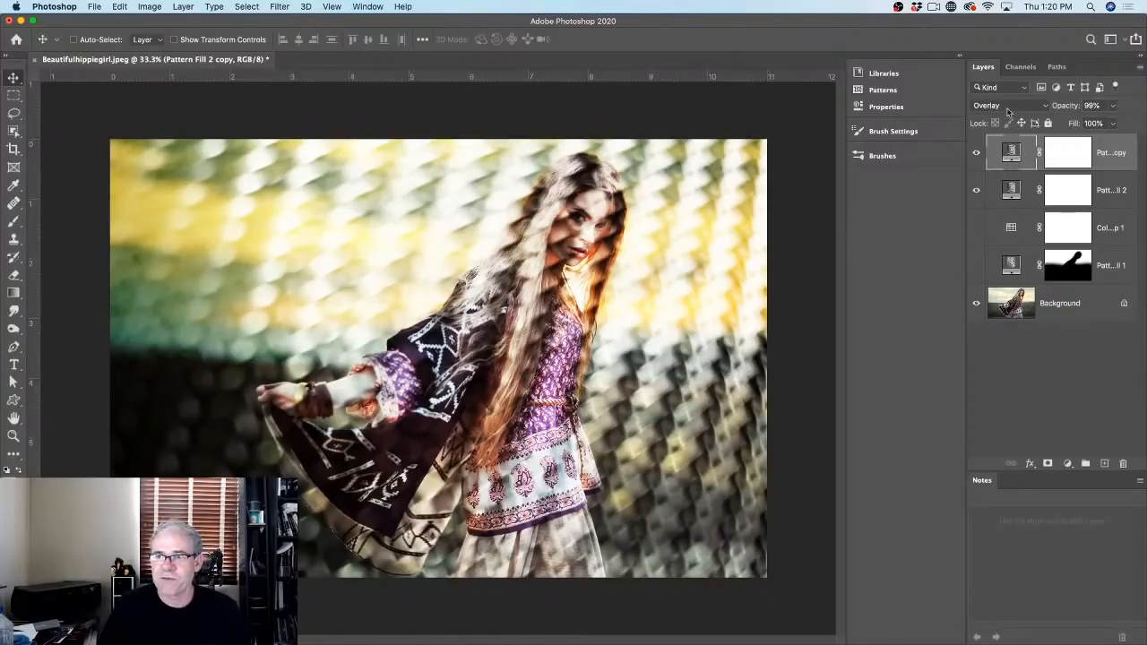
click(1007, 107)
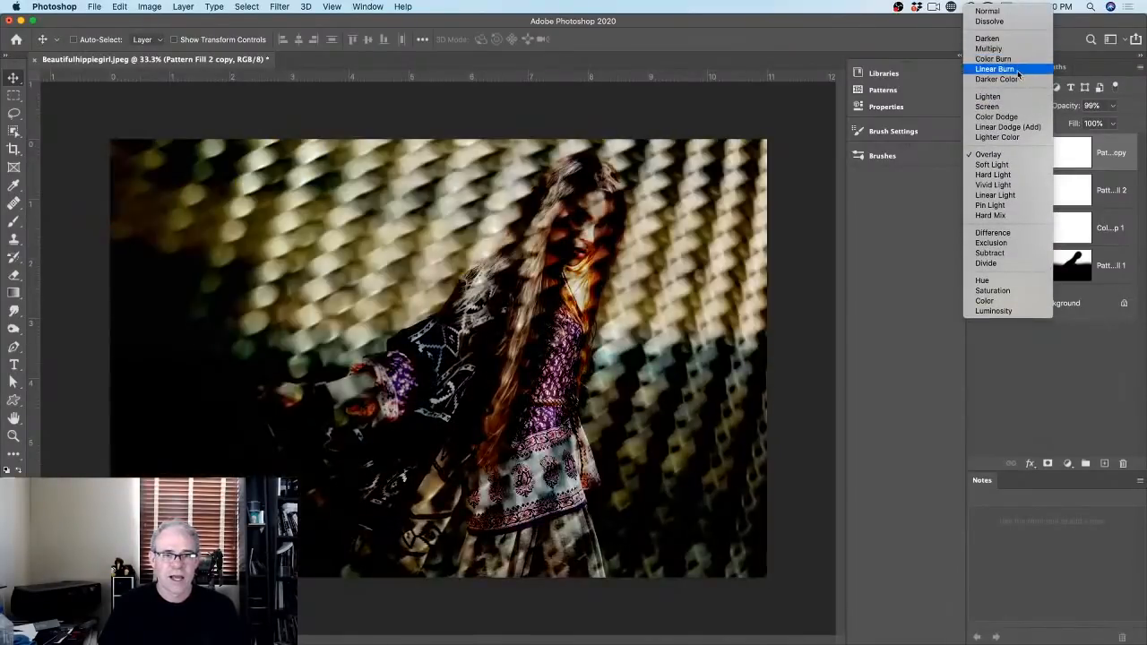
click(1018, 64)
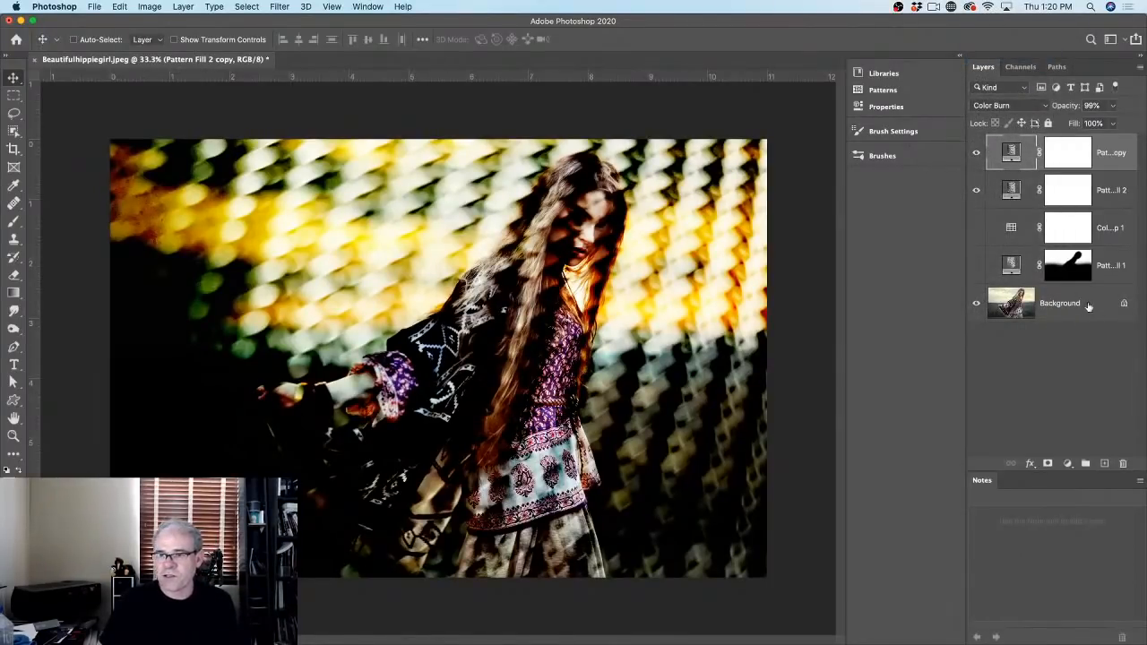
Step: Rasterize the Pattern Fill 2 copy layer and compare it against the layers beneath
right_click(1110, 154)
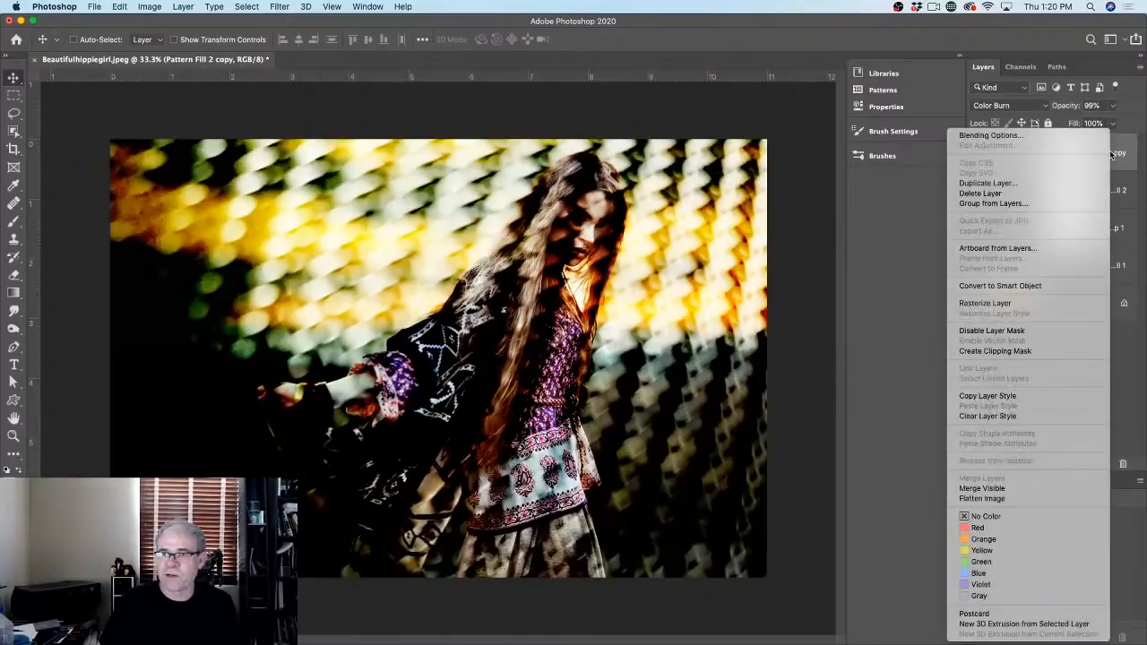
click(1023, 305)
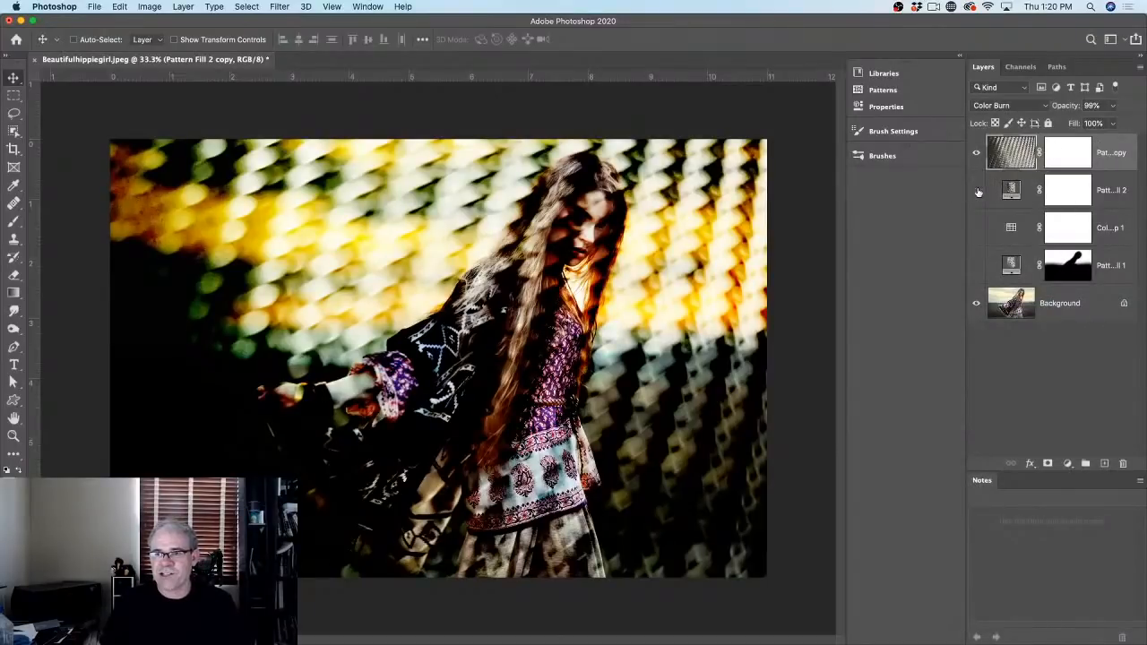
click(977, 190)
click(976, 153)
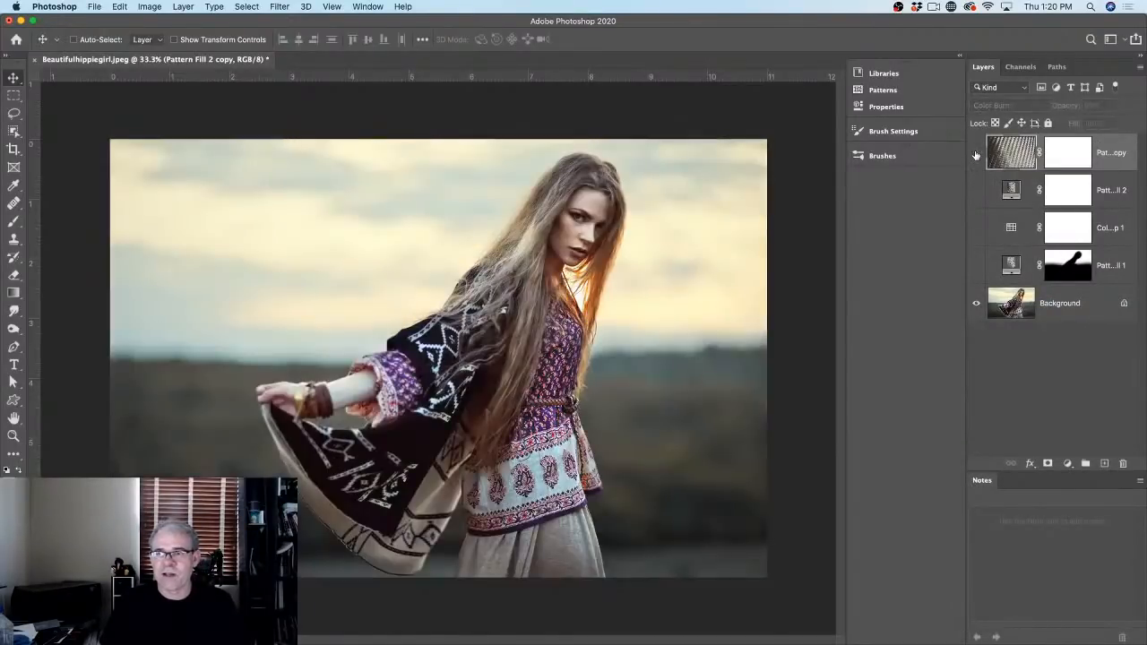
click(975, 153)
Step: Invert the rasterized copy, shift it slightly left, and select it together with Pattern Fill 2
key(super+t)
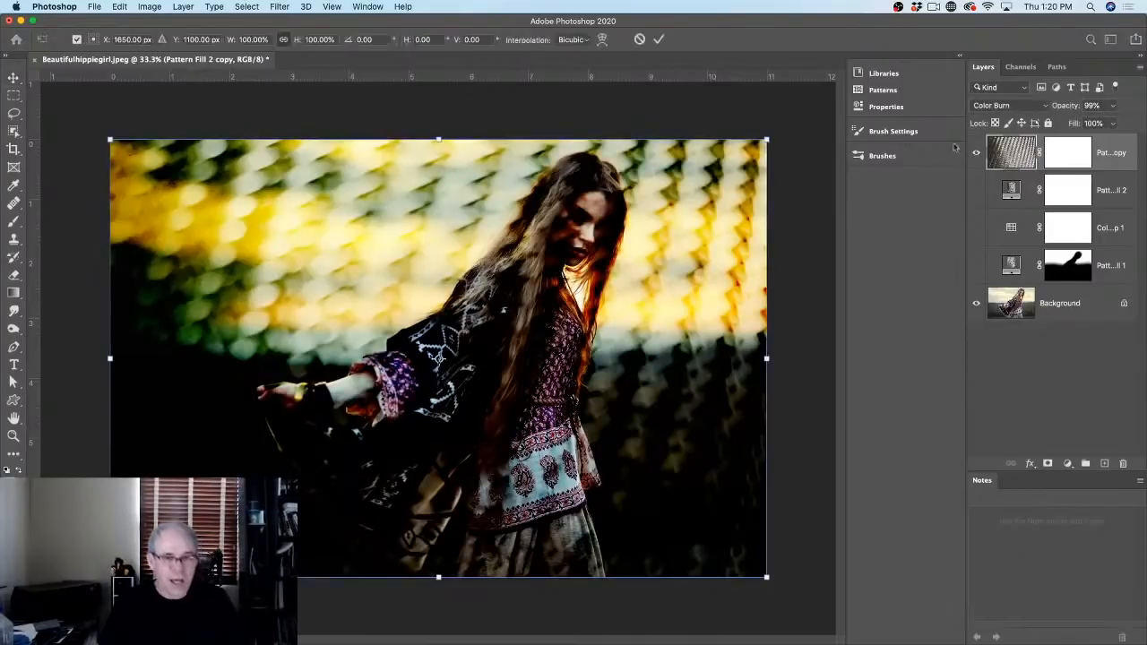
key(Escape)
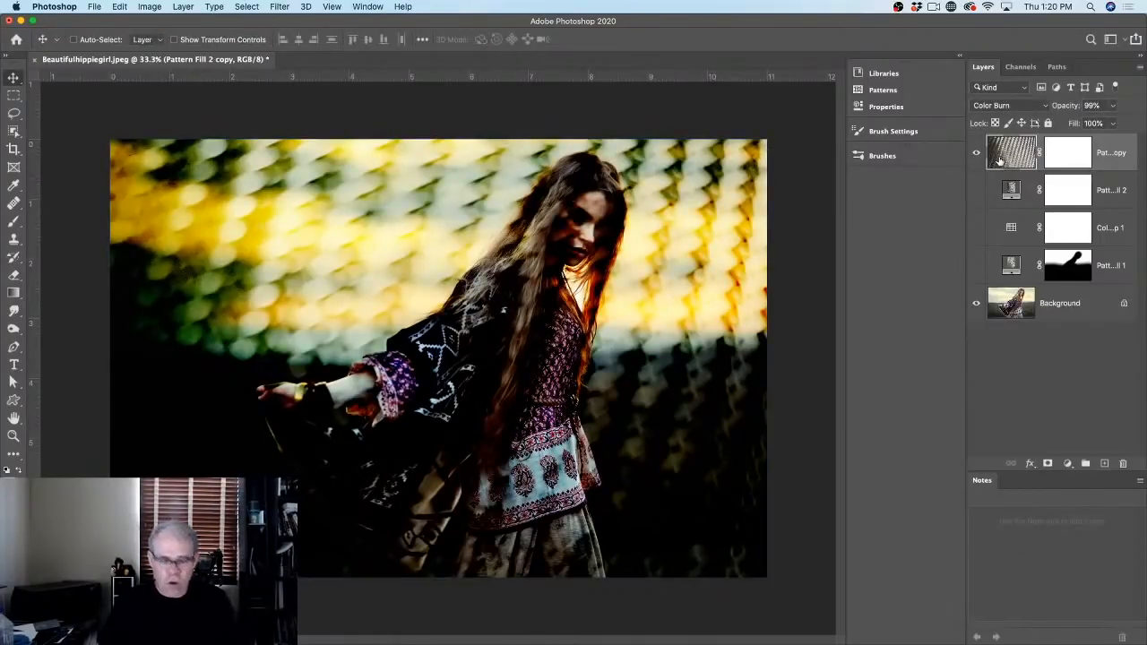
key(super)
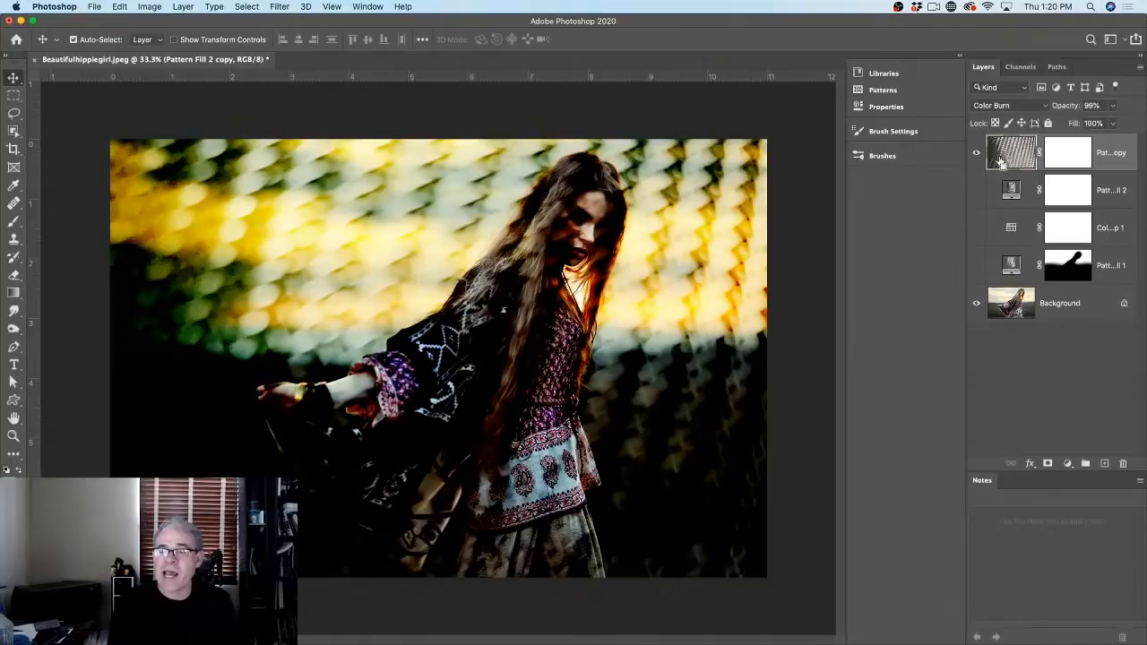
key(super+i)
key(super+i)
key(super+i)
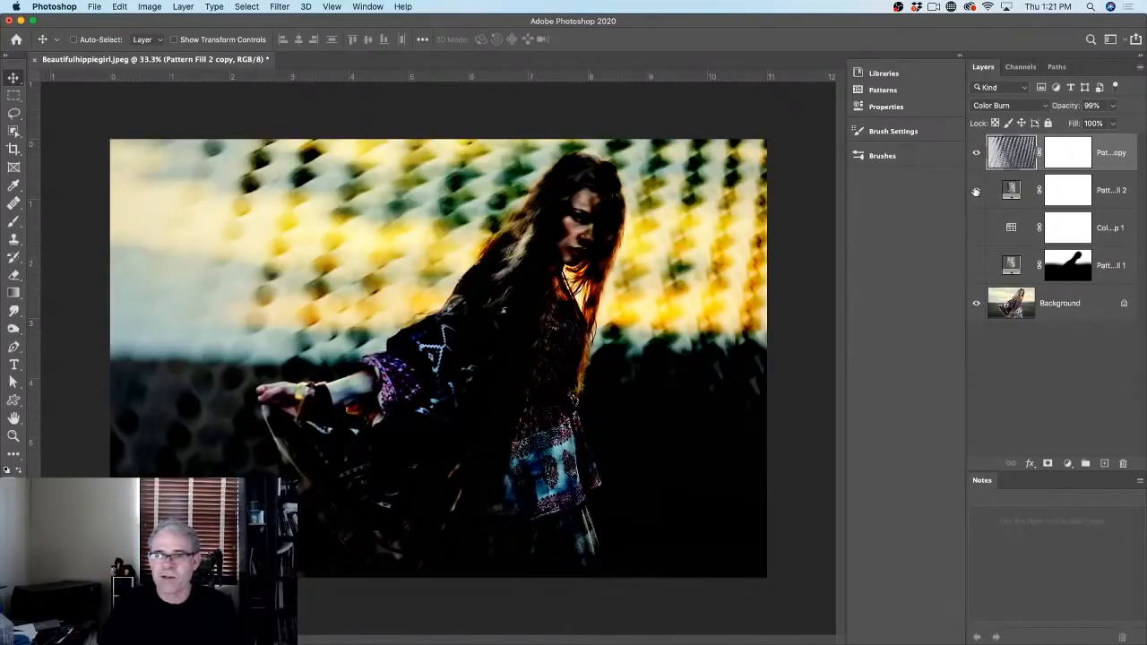
click(976, 189)
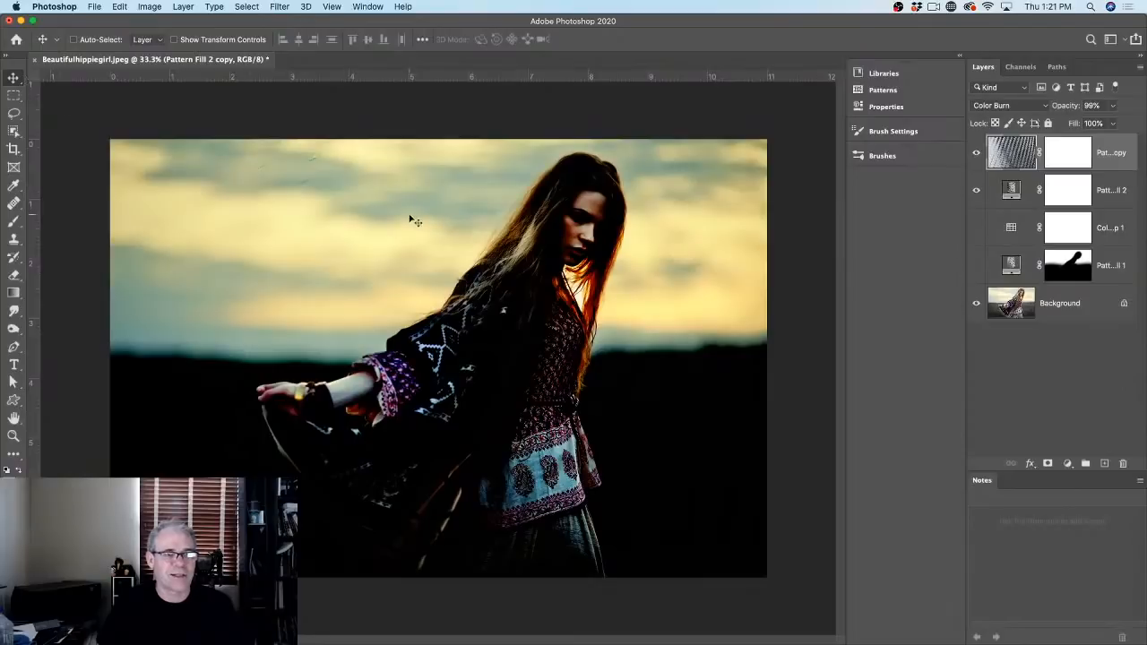
drag(653, 225, 657, 231)
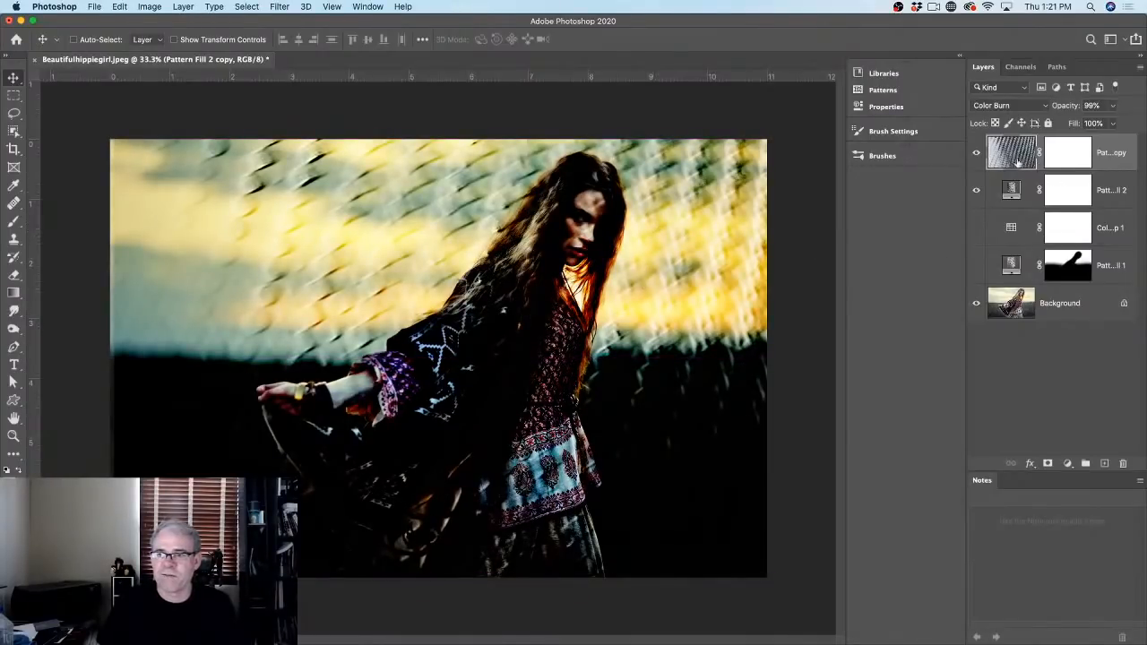
shift+click(1016, 190)
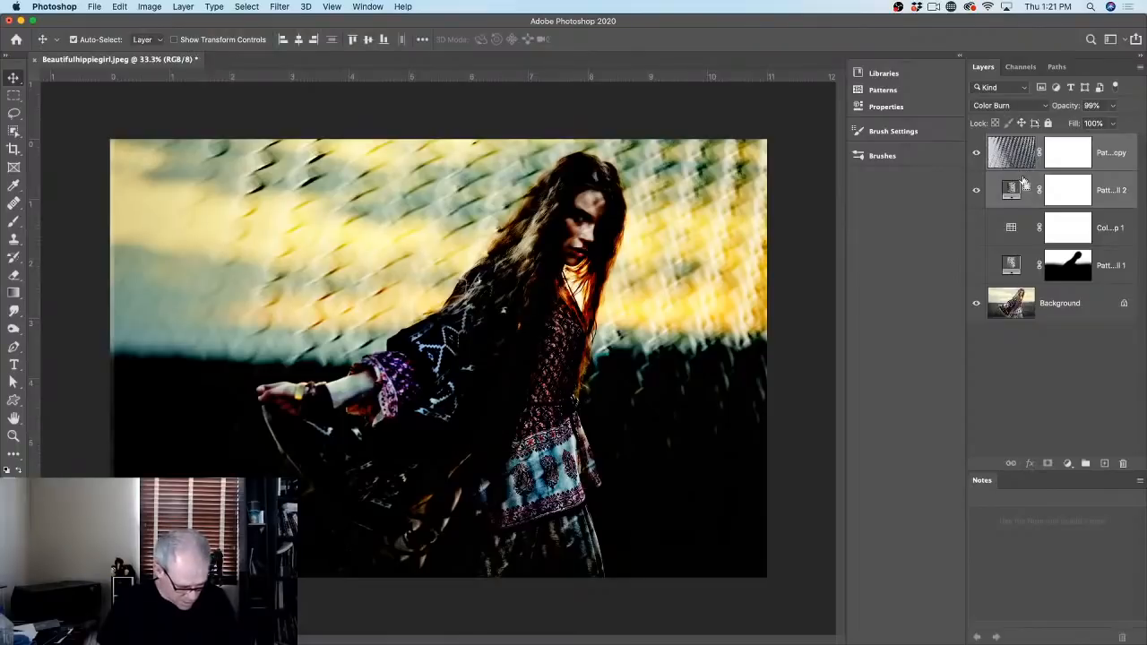
Step: Group both woven pattern layers as Group 1, blend it in Soft Light, and add a blank mask
key(super+g)
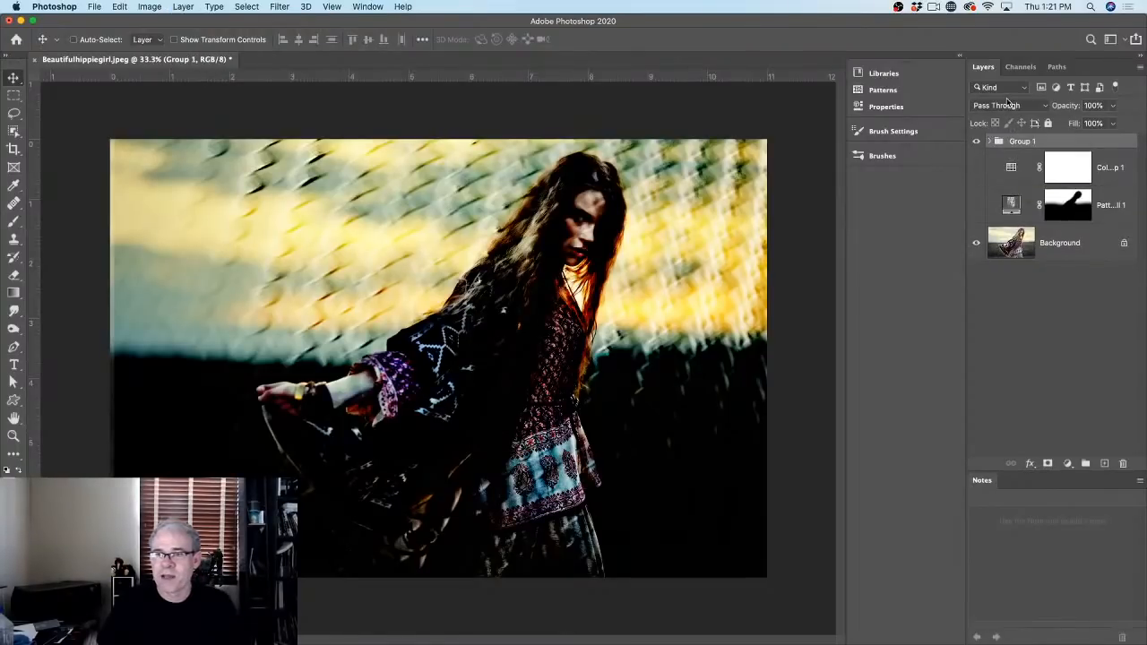
click(1006, 102)
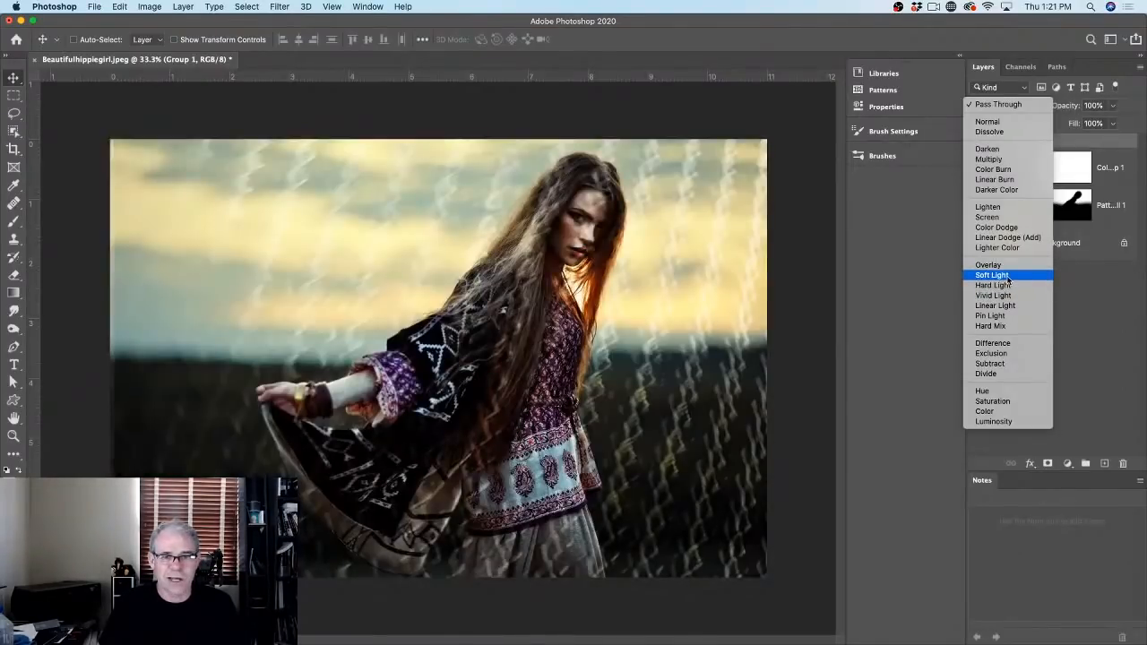
click(1002, 275)
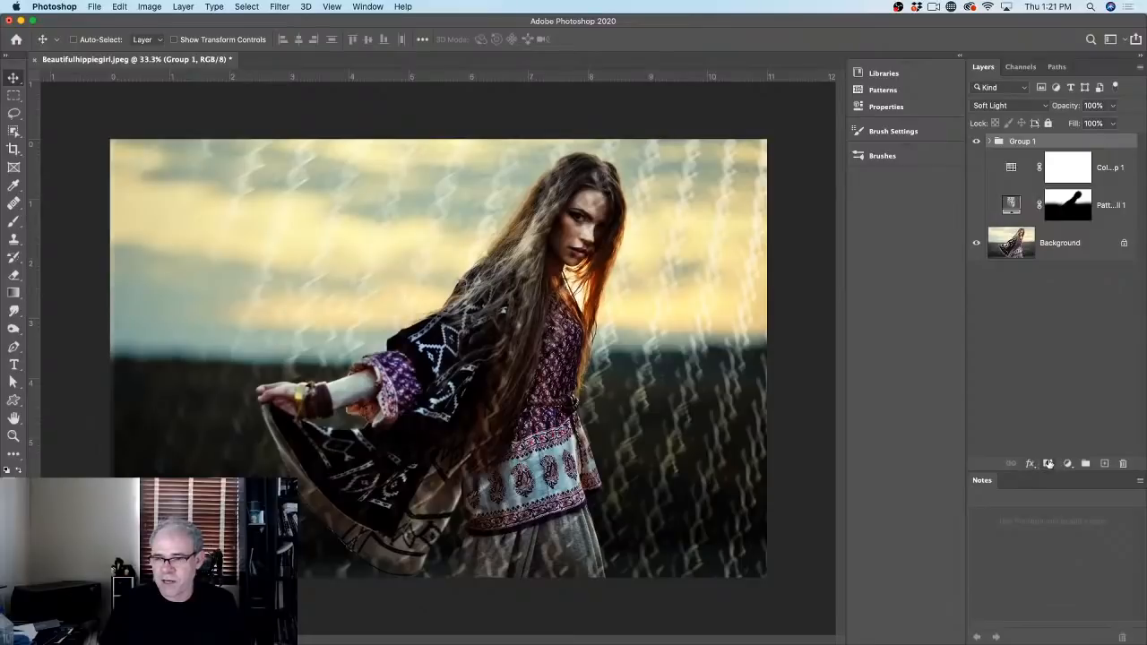
click(1048, 463)
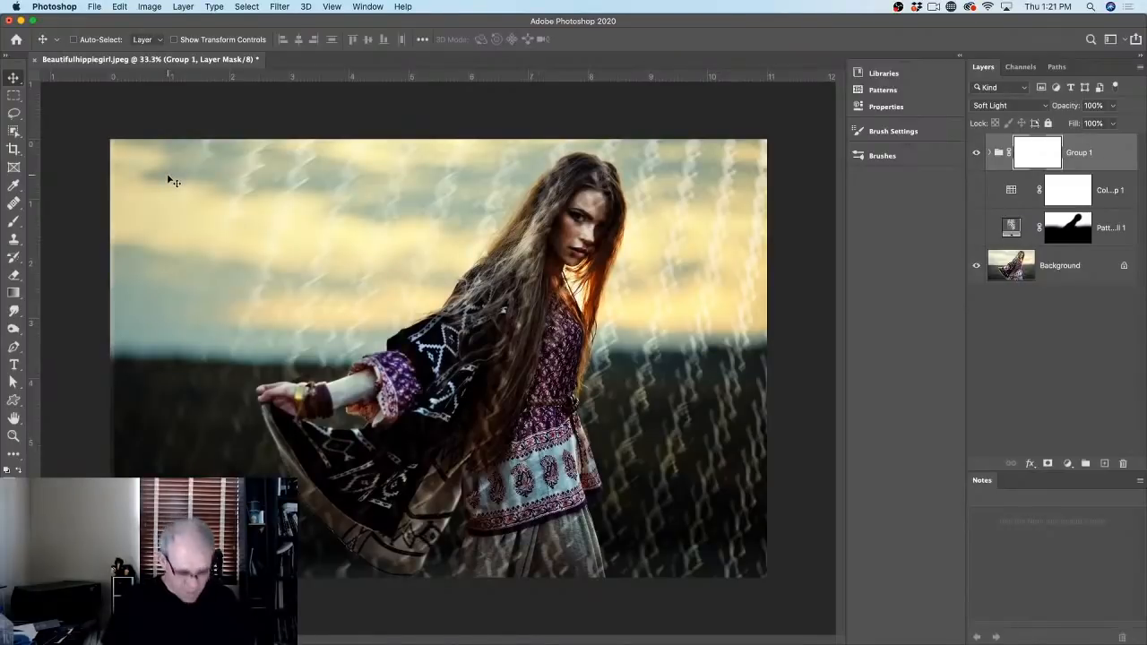
Step: Paint black on Group 1's mask with a 400 px brush over the hair and jacket, then shrink it to 200 px
key(b)
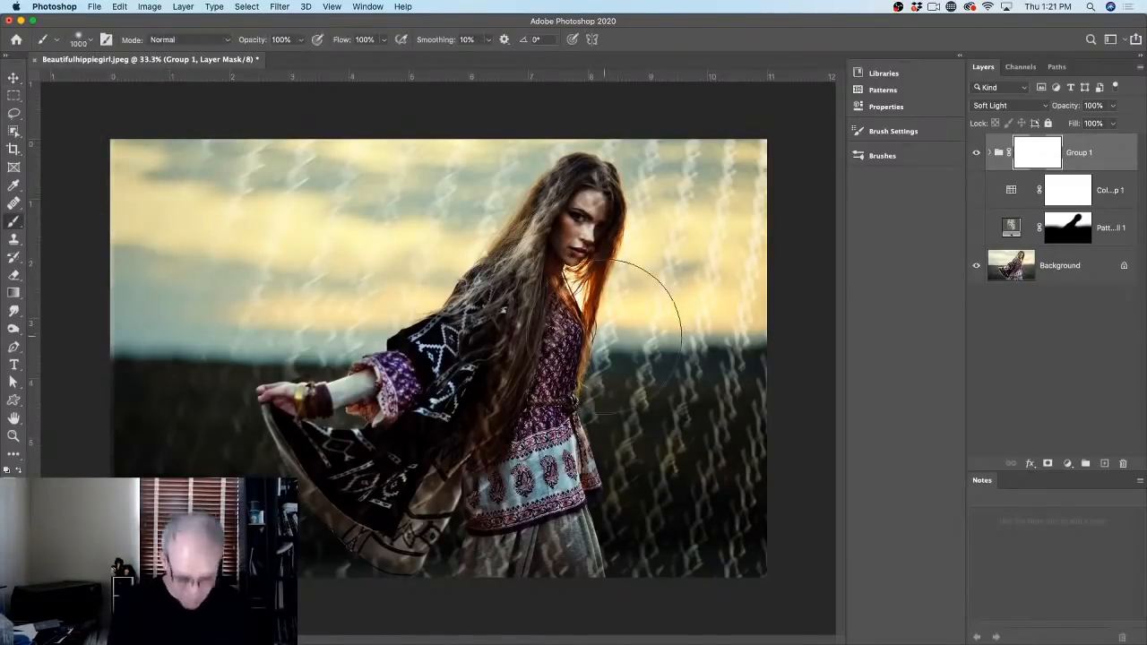
key(bracketleft)
key(bracketleft)
key(bracketleft)
key(bracketleft)
key(bracketleft)
key(bracketleft)
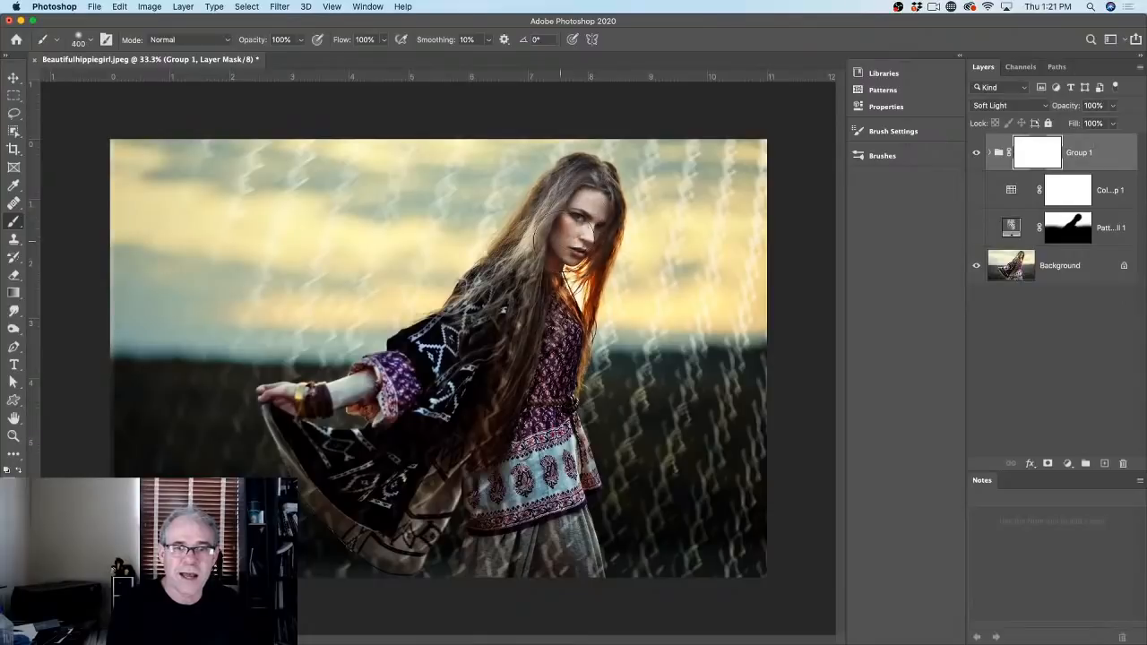
mouse_move(537, 264)
mouse_down()
mouse_move(448, 403)
mouse_move(510, 422)
mouse_move(567, 359)
mouse_move(551, 255)
mouse_move(537, 438)
mouse_move(502, 484)
mouse_move(386, 448)
mouse_move(515, 458)
mouse_move(512, 567)
mouse_move(323, 526)
mouse_move(502, 324)
mouse_up()
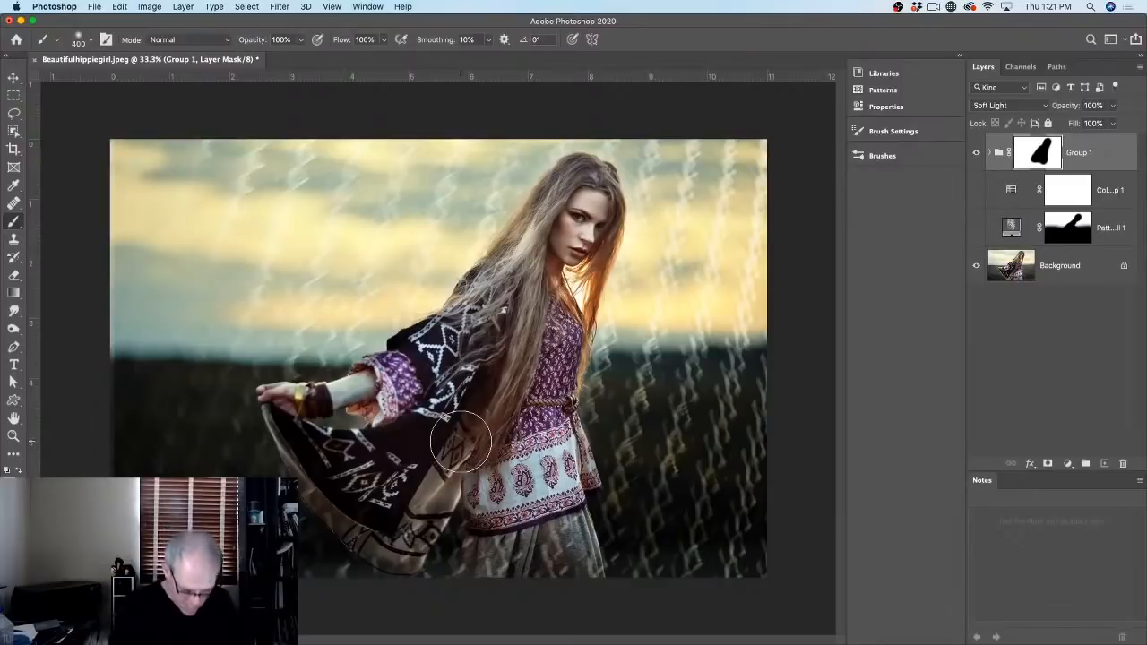
key(bracketleft)
key(bracketleft)
key(bracketleft)
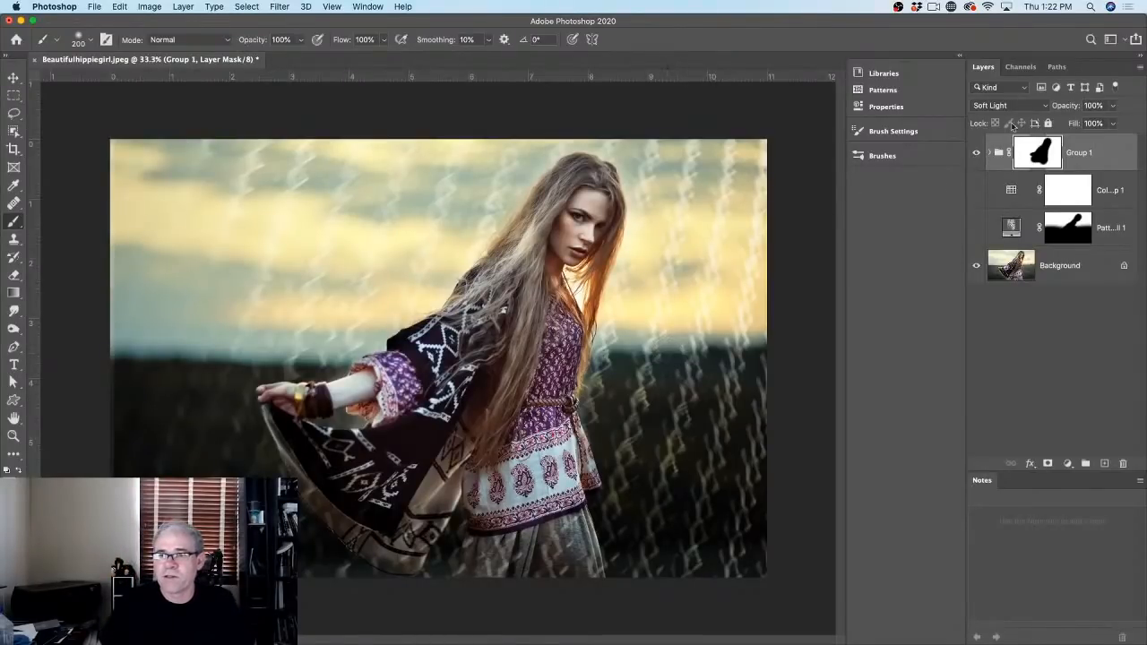
click(1067, 464)
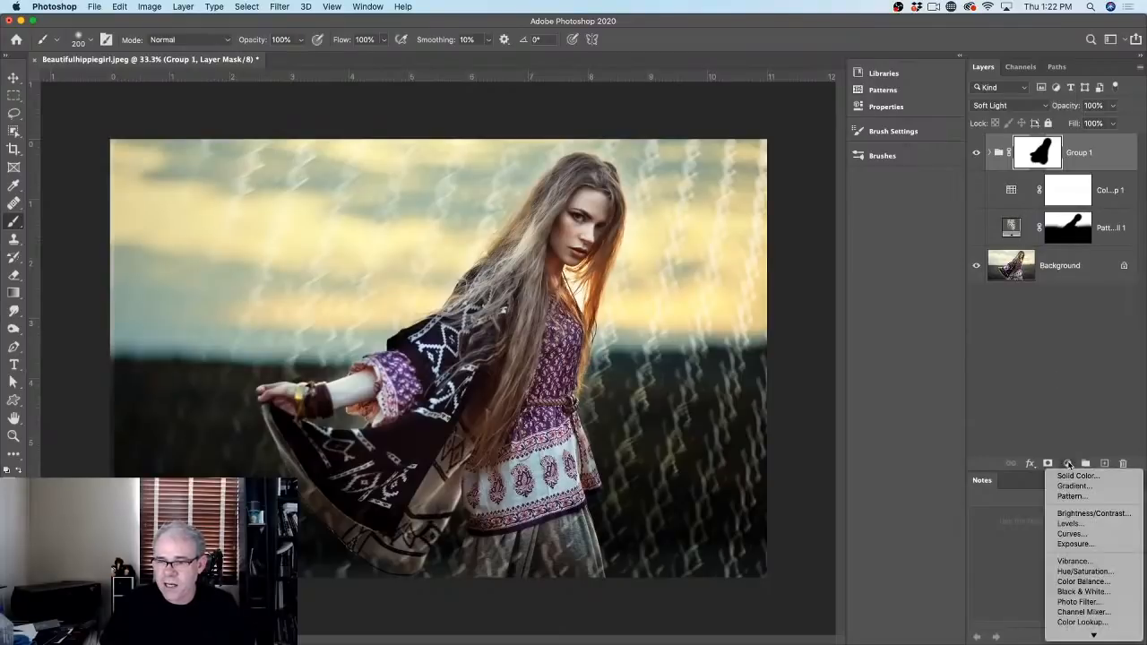
mouse_move(1084, 636)
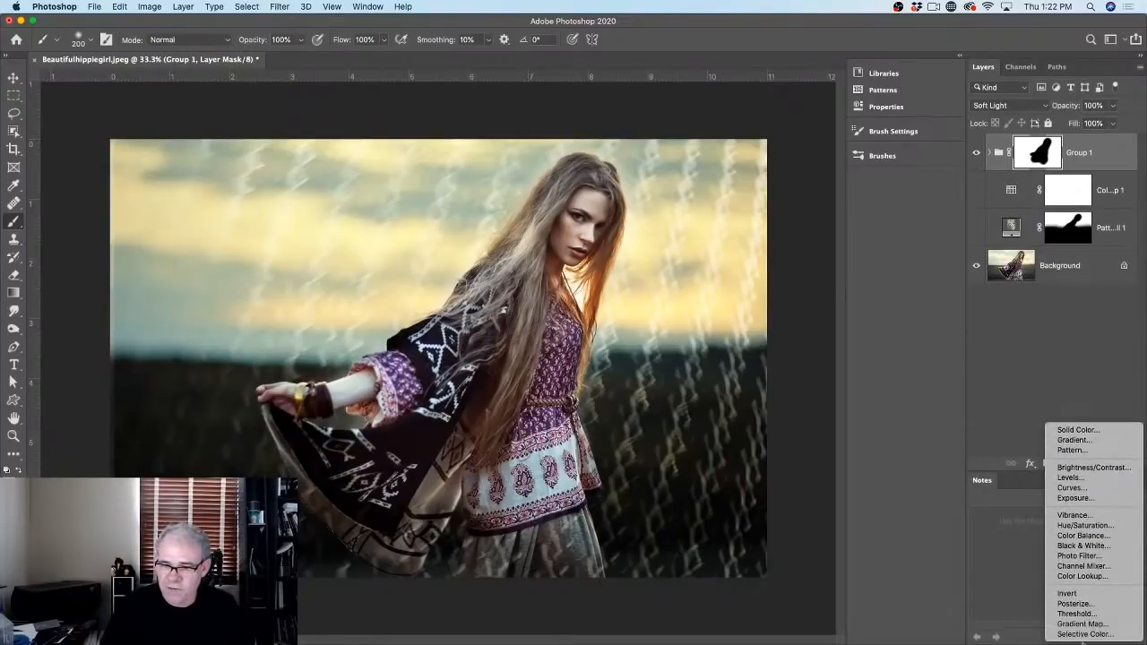
click(1071, 593)
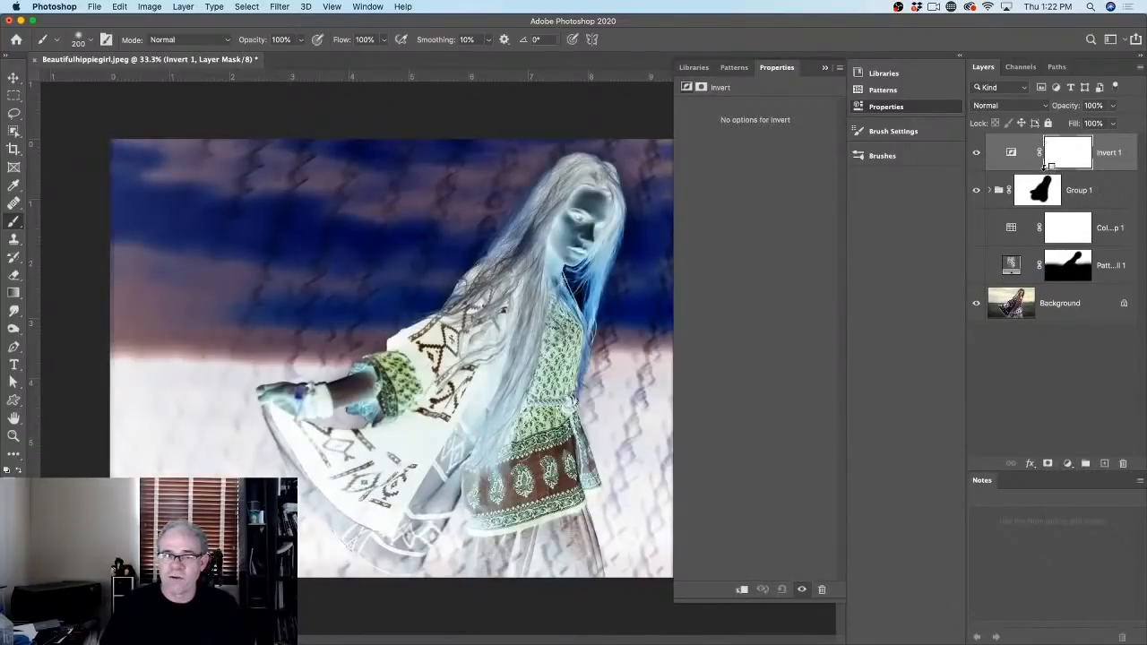
alt+click(1044, 166)
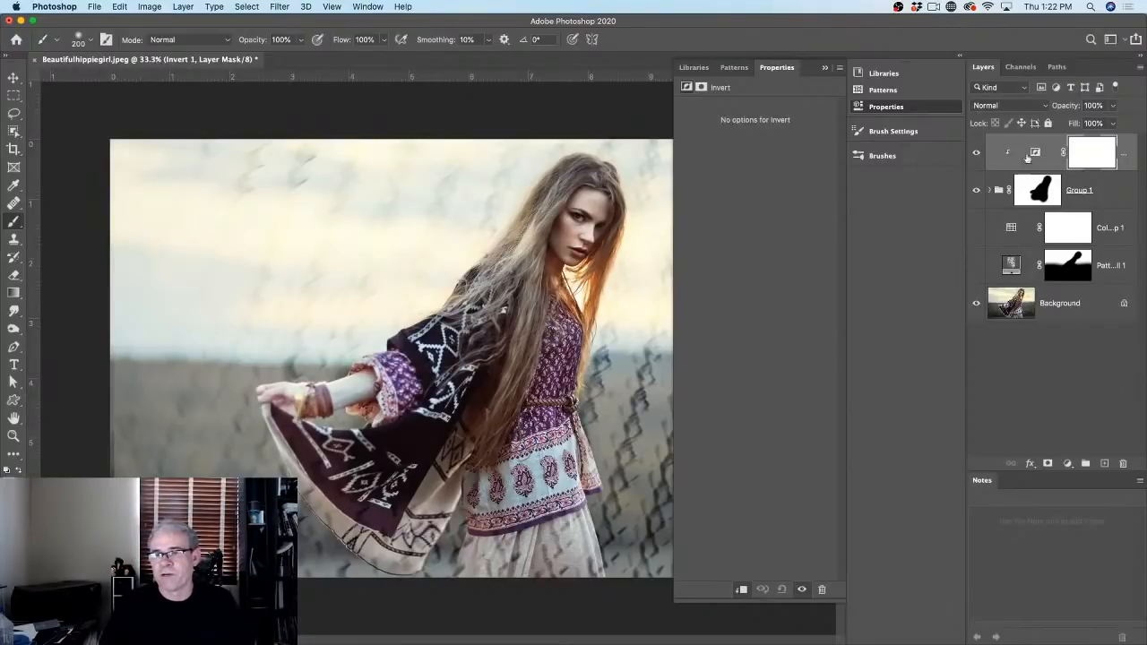
click(976, 154)
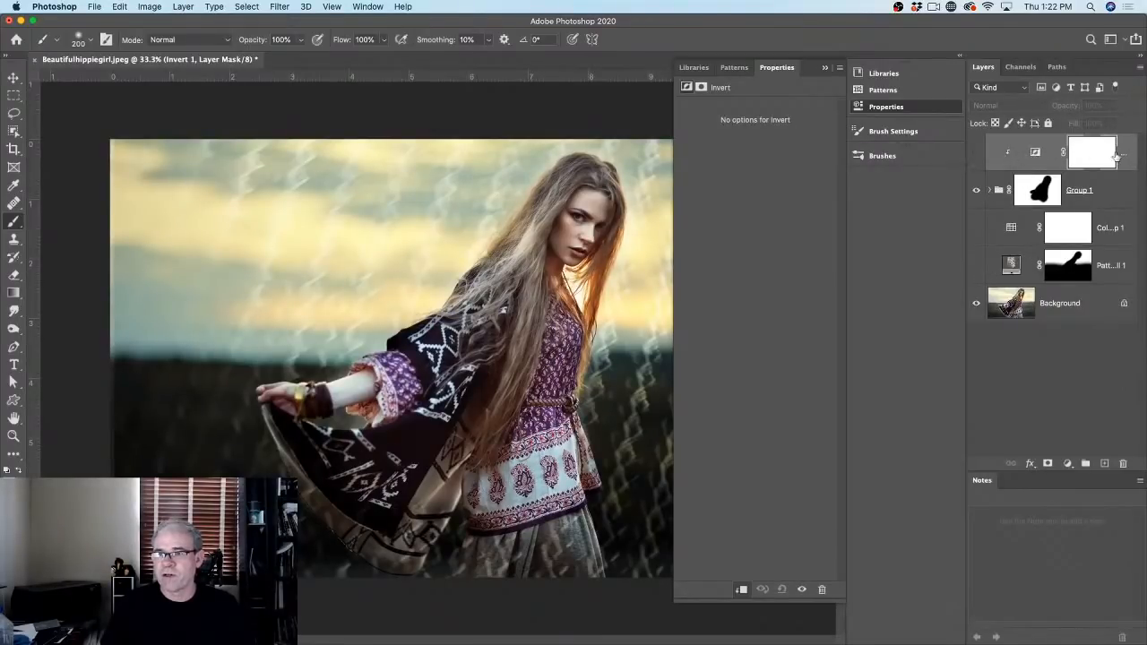
drag(1116, 157, 1122, 462)
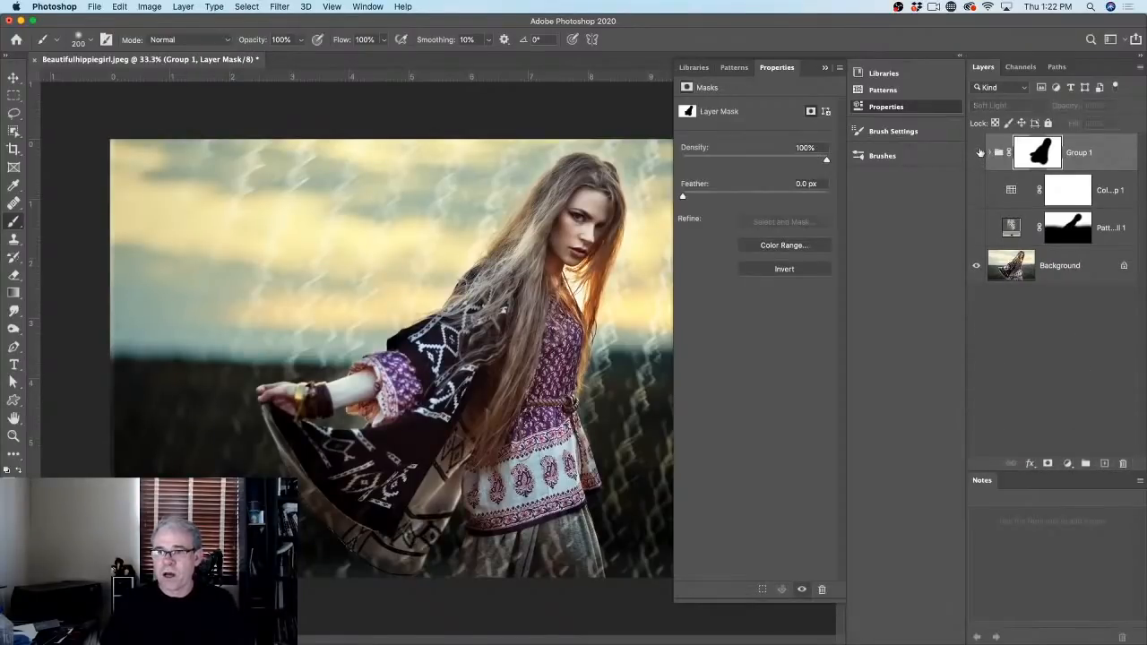
click(977, 152)
click(976, 228)
click(1016, 237)
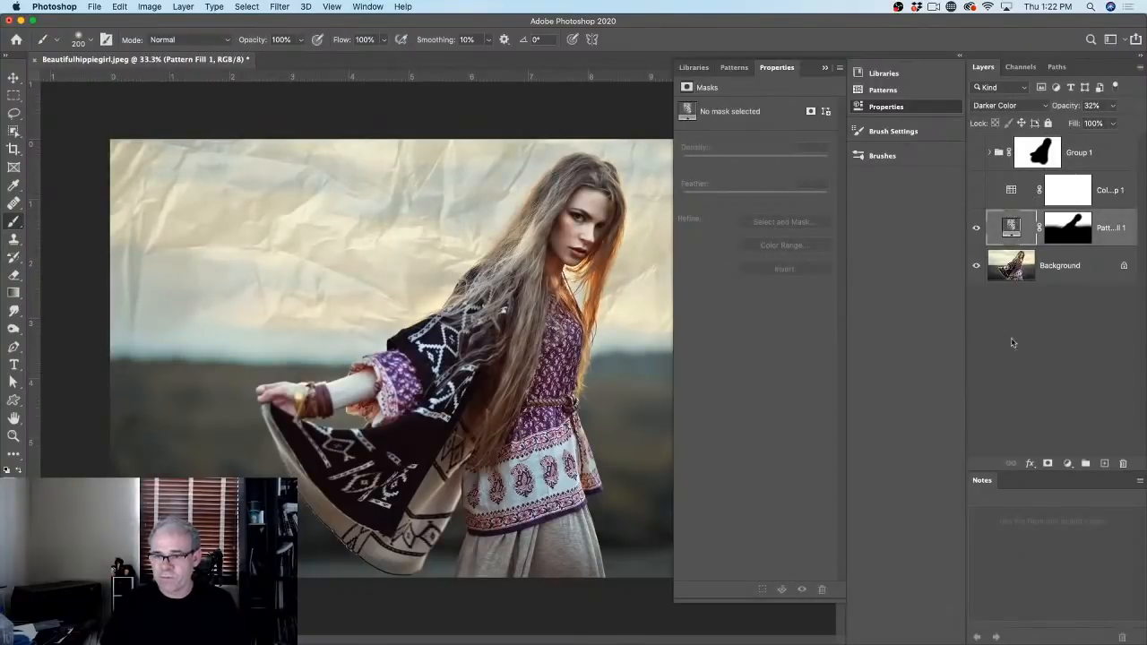
click(1066, 463)
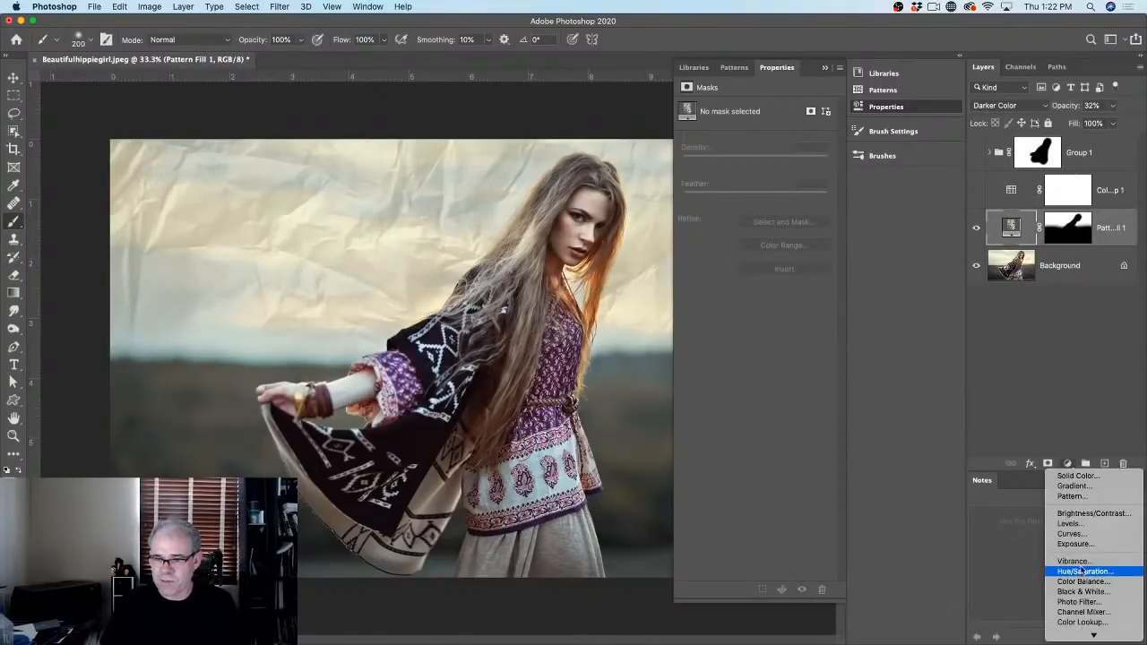
scroll(1080, 621, down, 2)
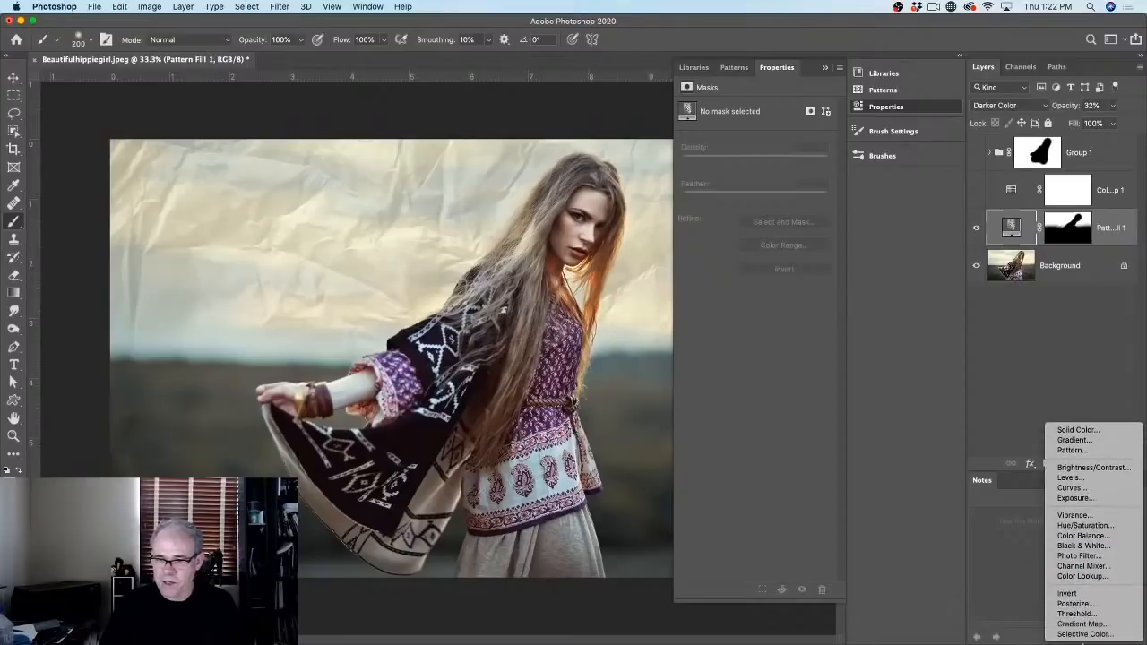
click(1066, 593)
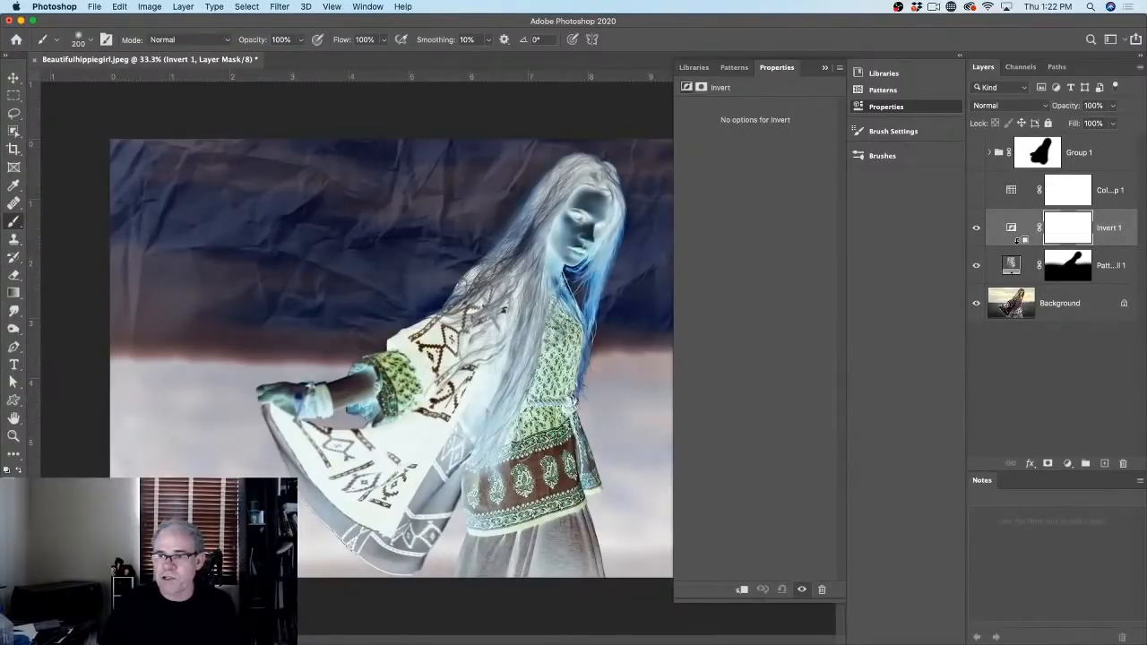
alt+click(1017, 240)
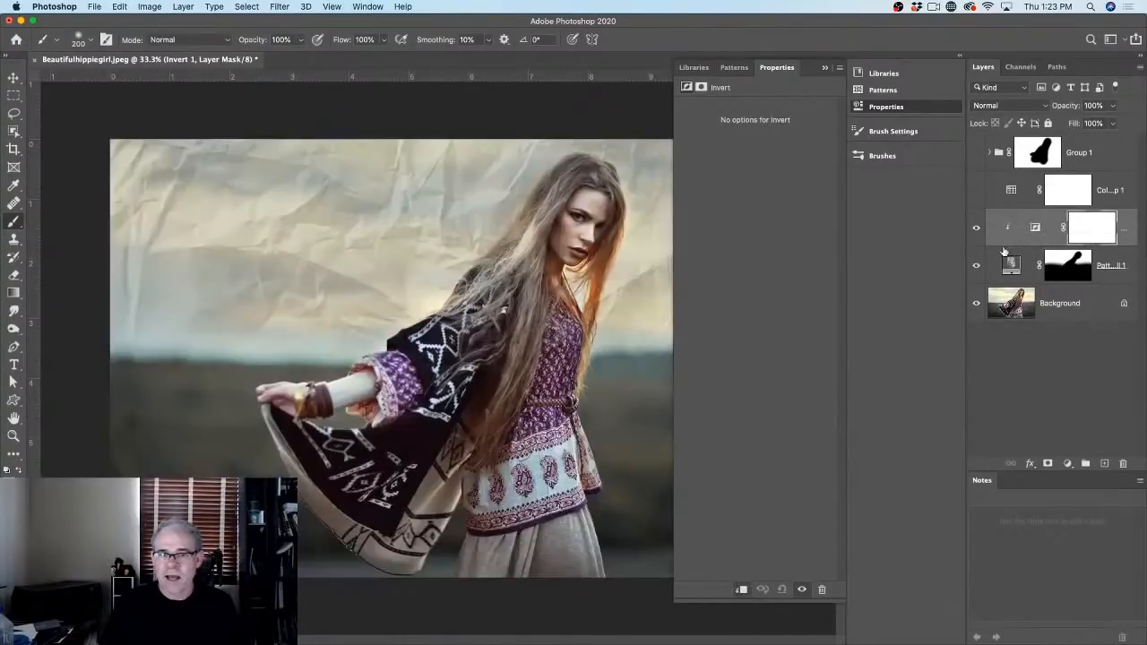
click(976, 228)
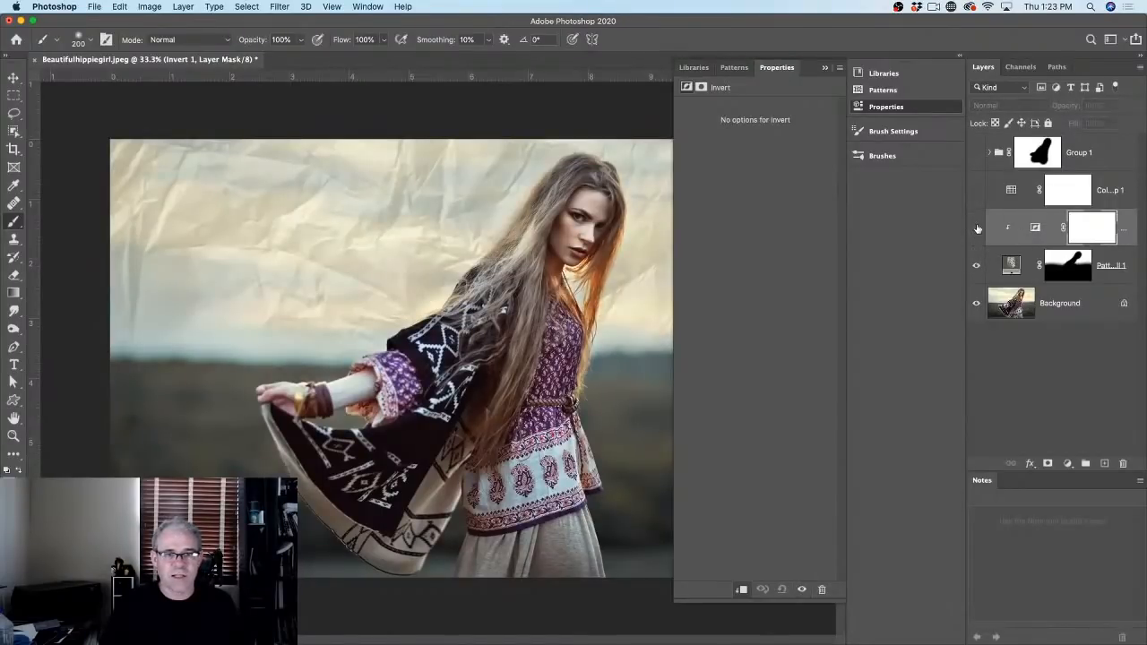
click(976, 228)
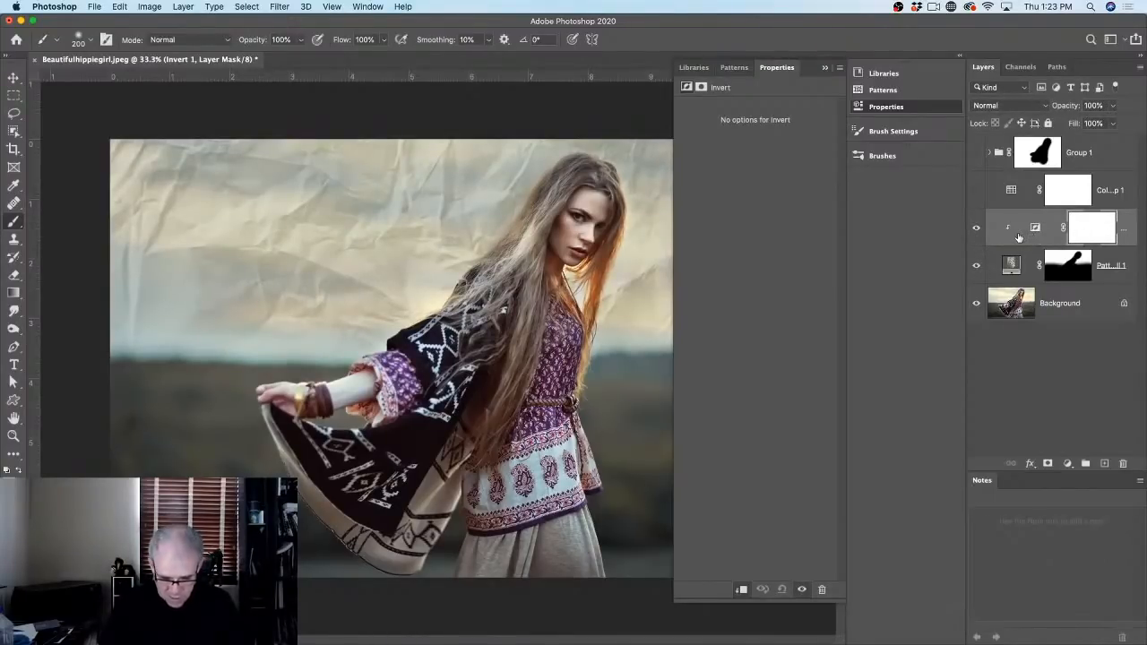
key(Delete)
Step: Show Group 1, lower Color Lookup 1's opacity to 9%, and select the Brush Tool
click(976, 190)
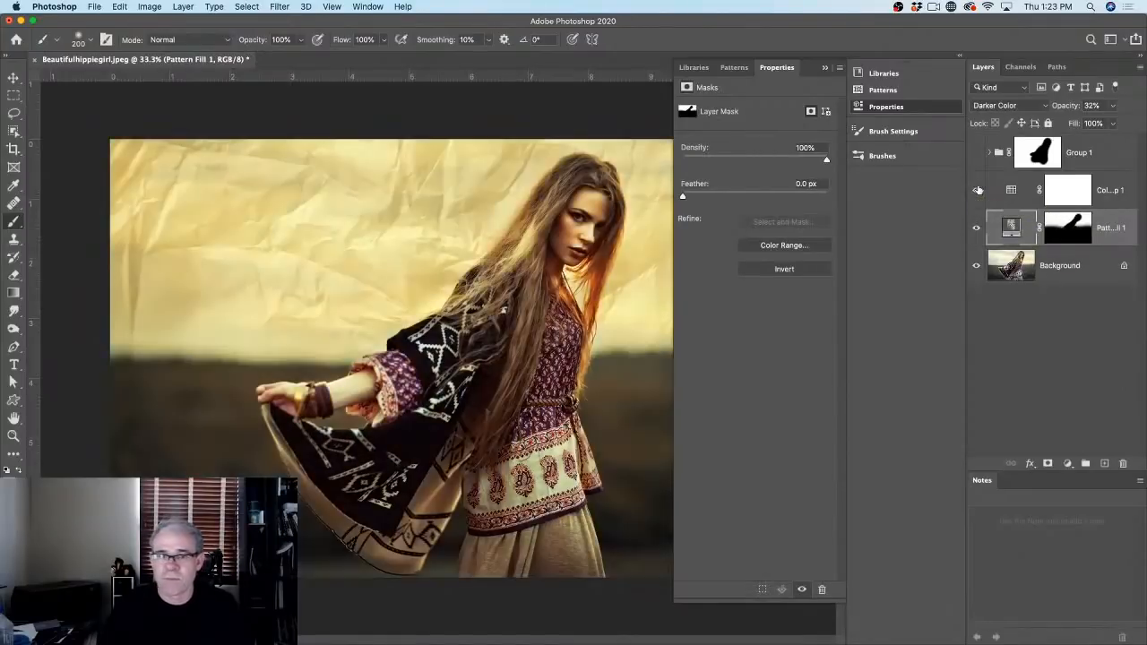
click(976, 154)
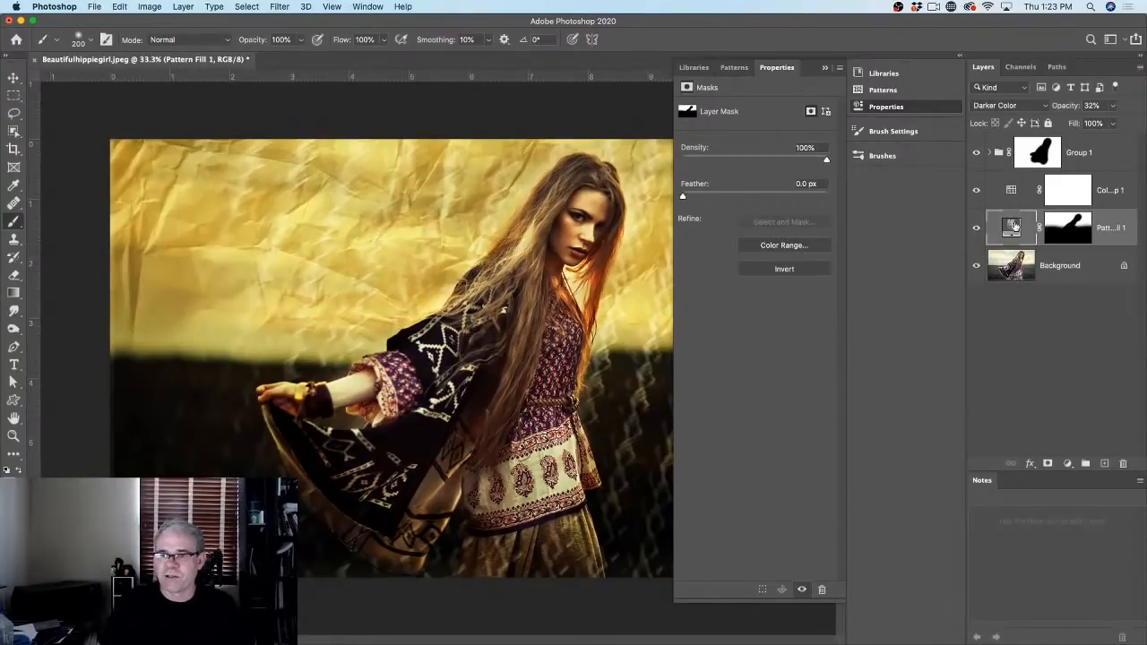
drag(1063, 106, 1048, 111)
click(1028, 195)
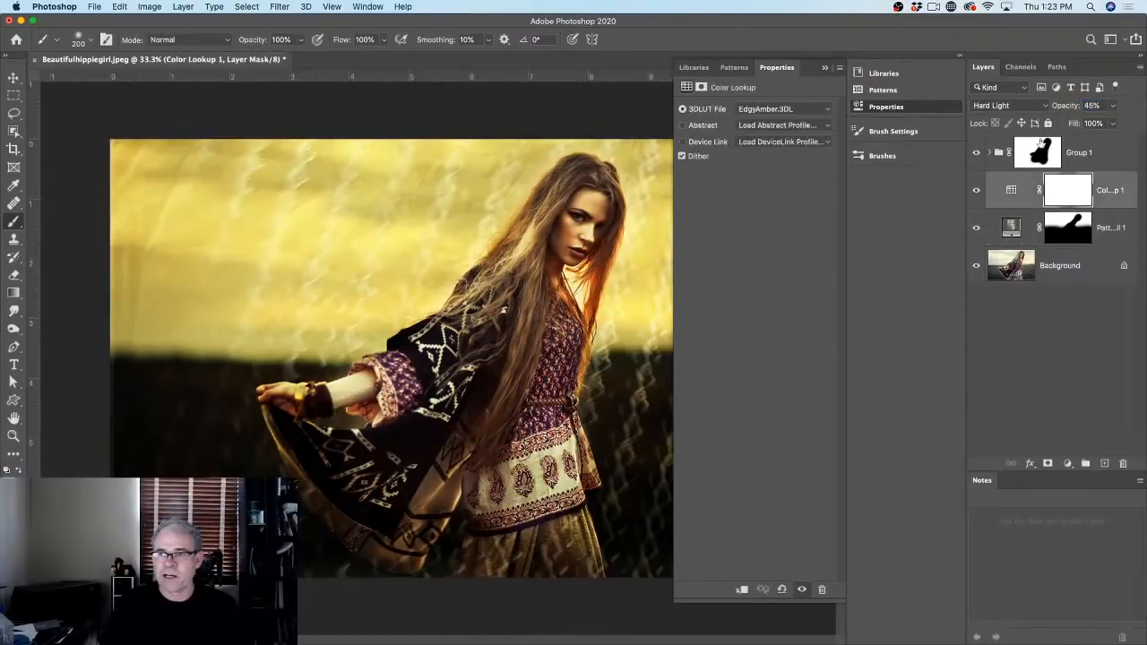
click(1066, 106)
drag(1066, 107, 1035, 112)
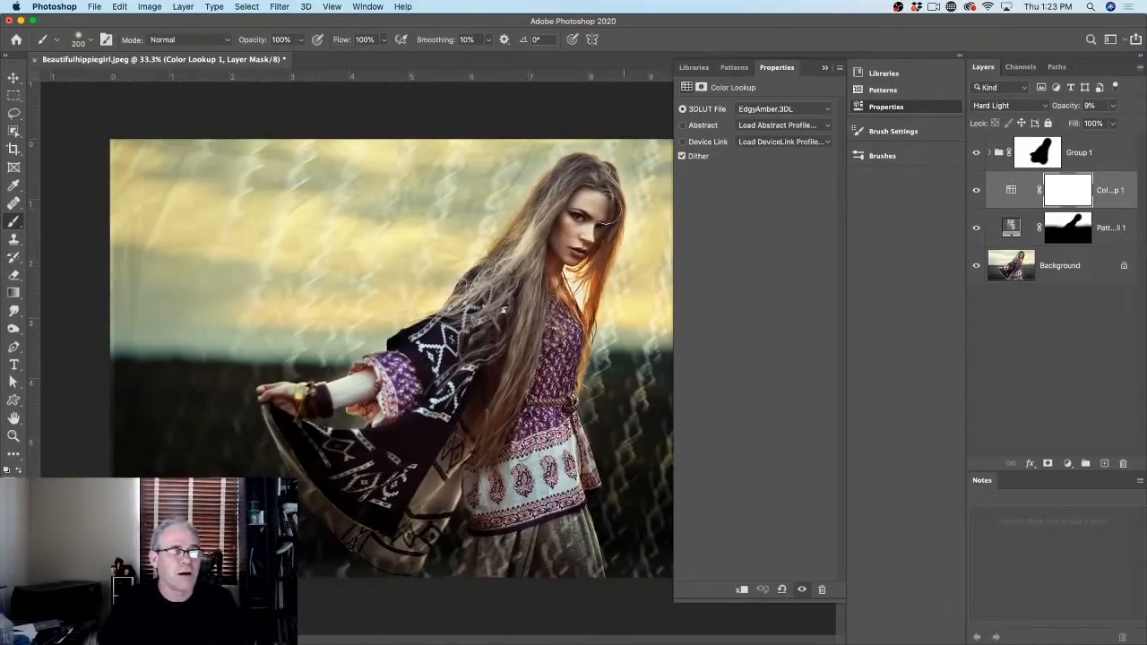
drag(14, 221, 76, 219)
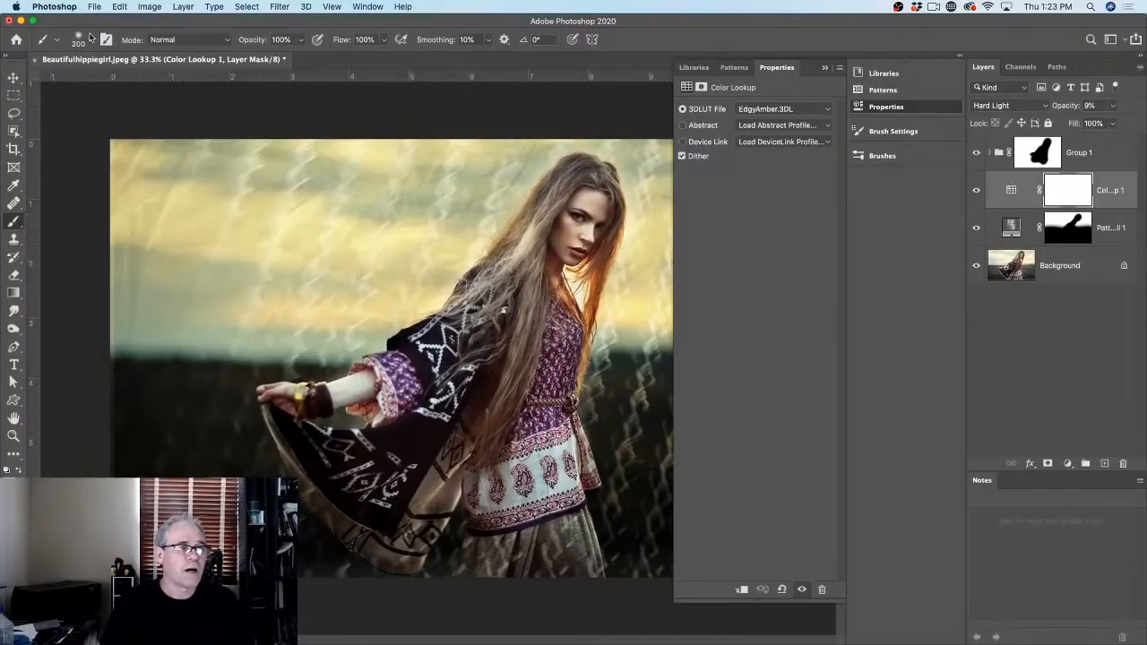
click(91, 37)
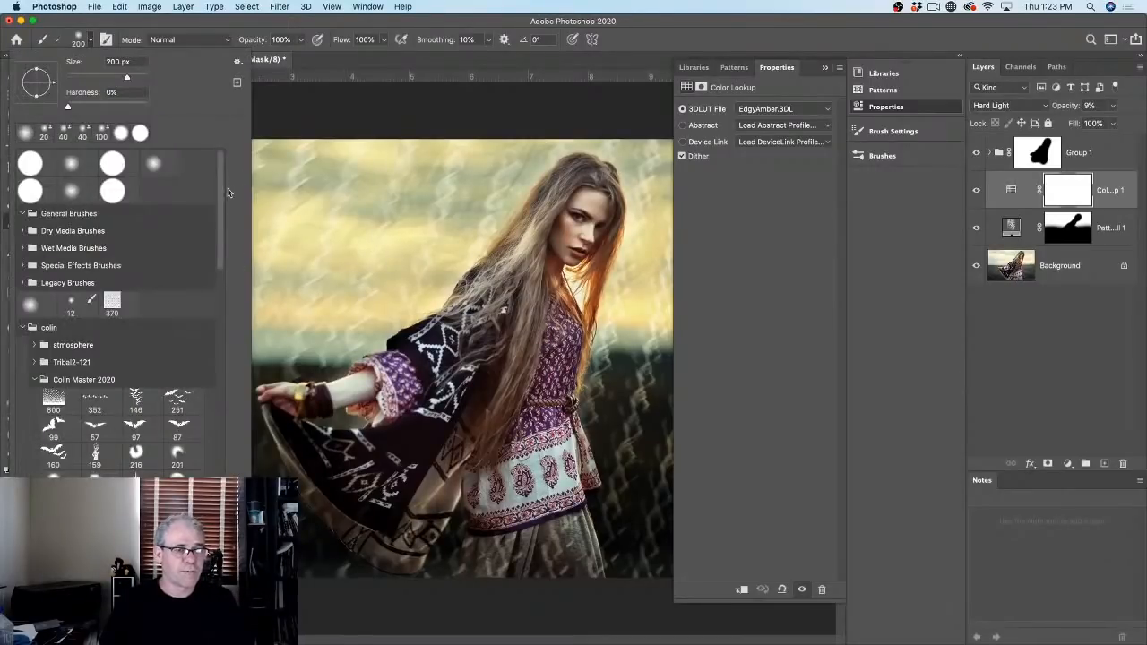
Step: Open the Brush Settings panel and switch it to the Brushes panel
mouse_move(221, 198)
mouse_down()
mouse_move(219, 370)
mouse_move(231, 389)
mouse_move(253, 105)
mouse_up()
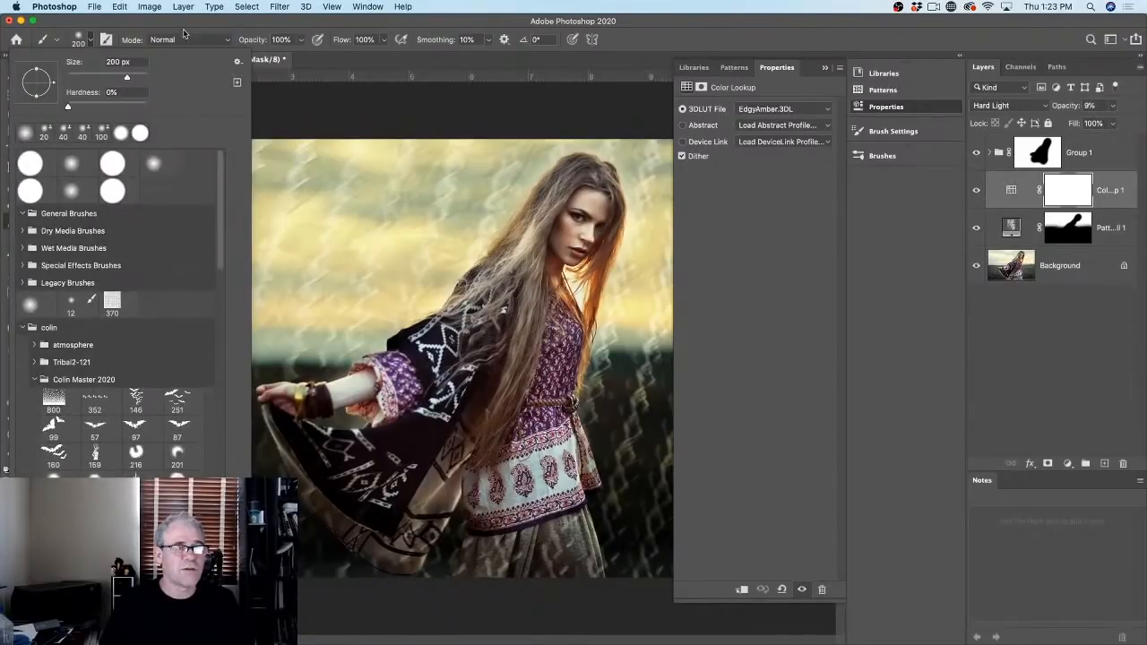
click(183, 24)
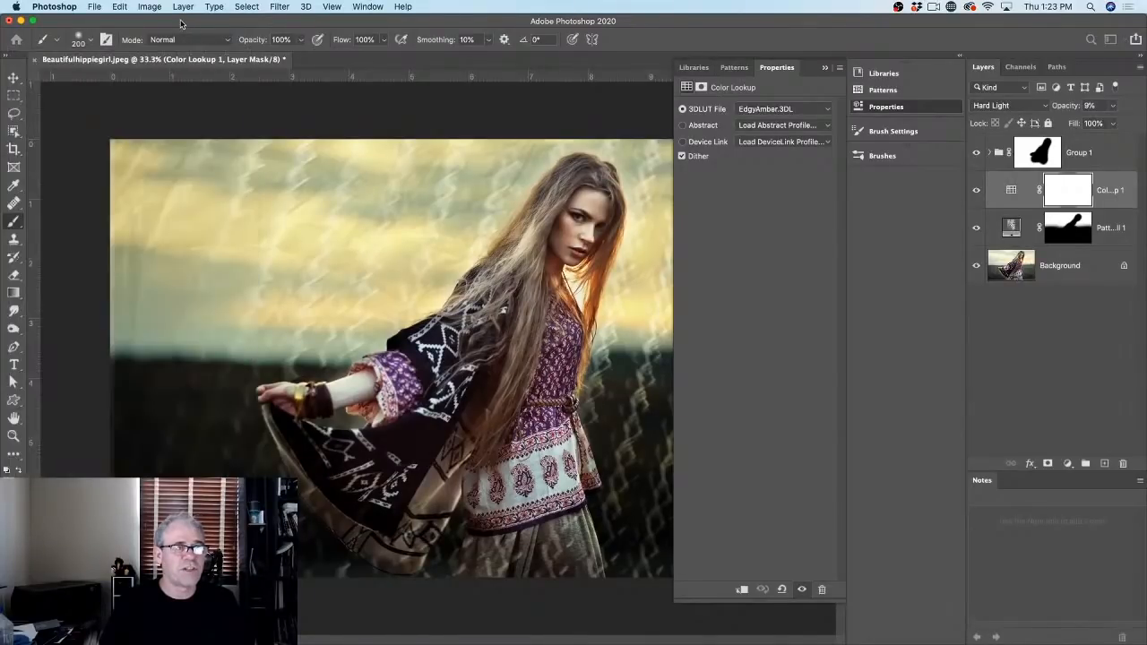
click(105, 41)
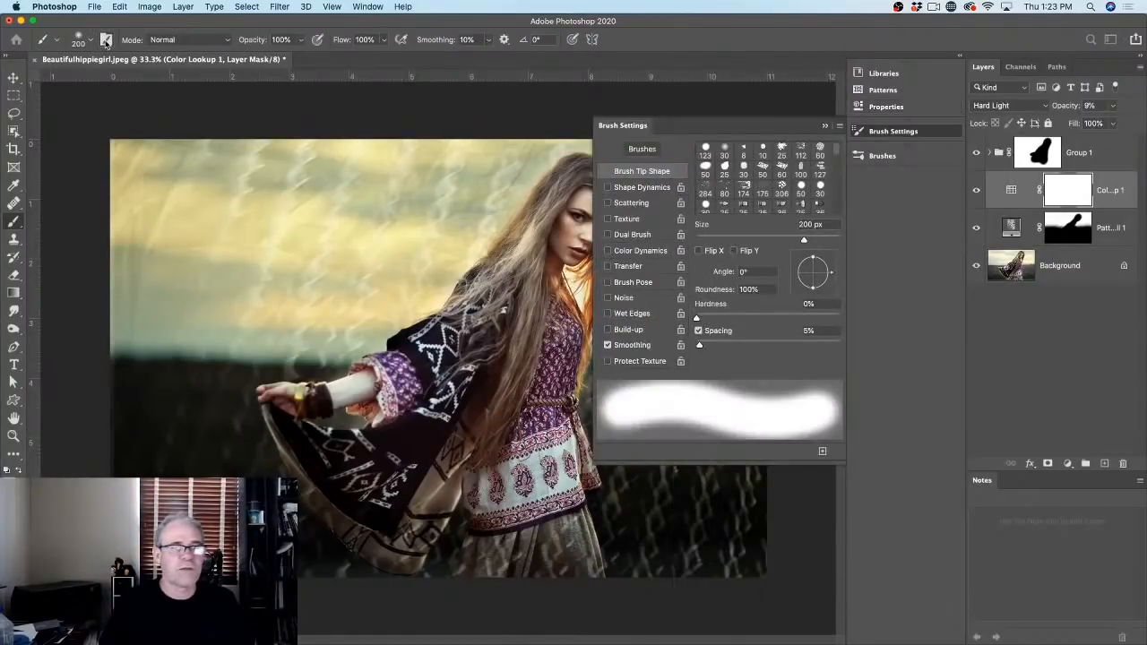
click(105, 41)
click(105, 41)
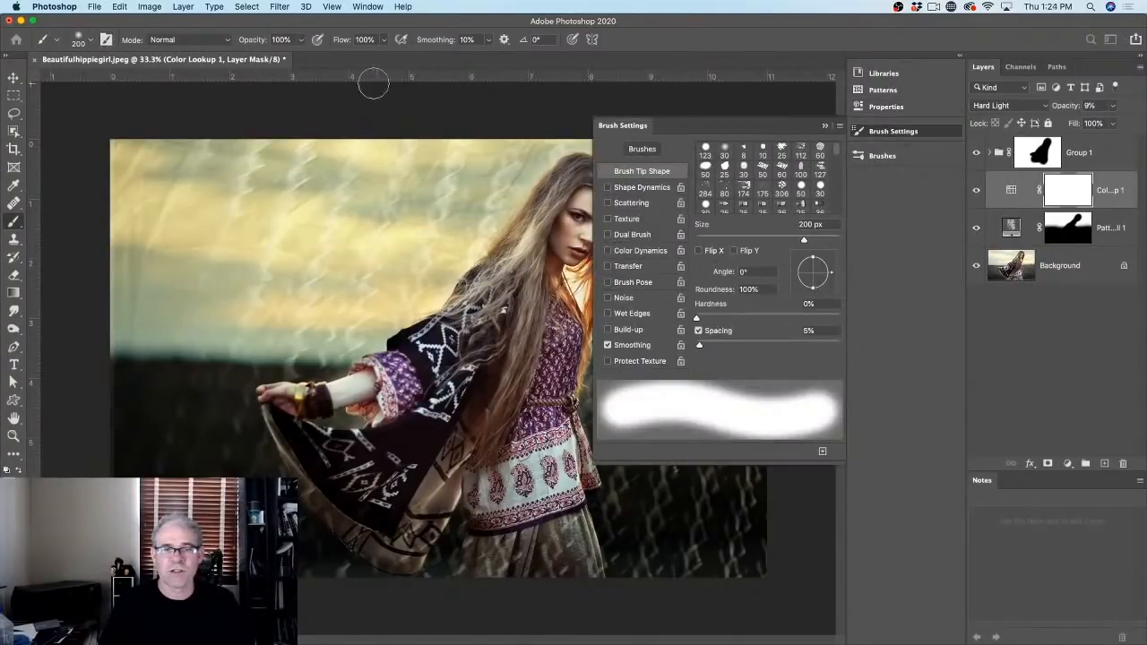
double_click(105, 41)
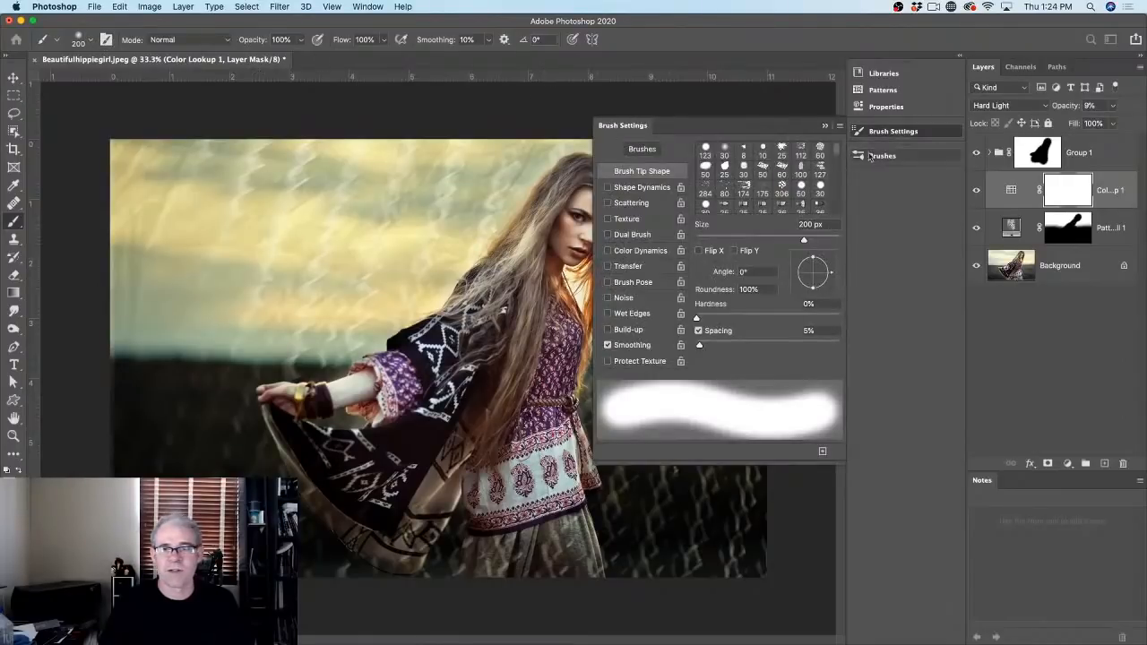
click(840, 125)
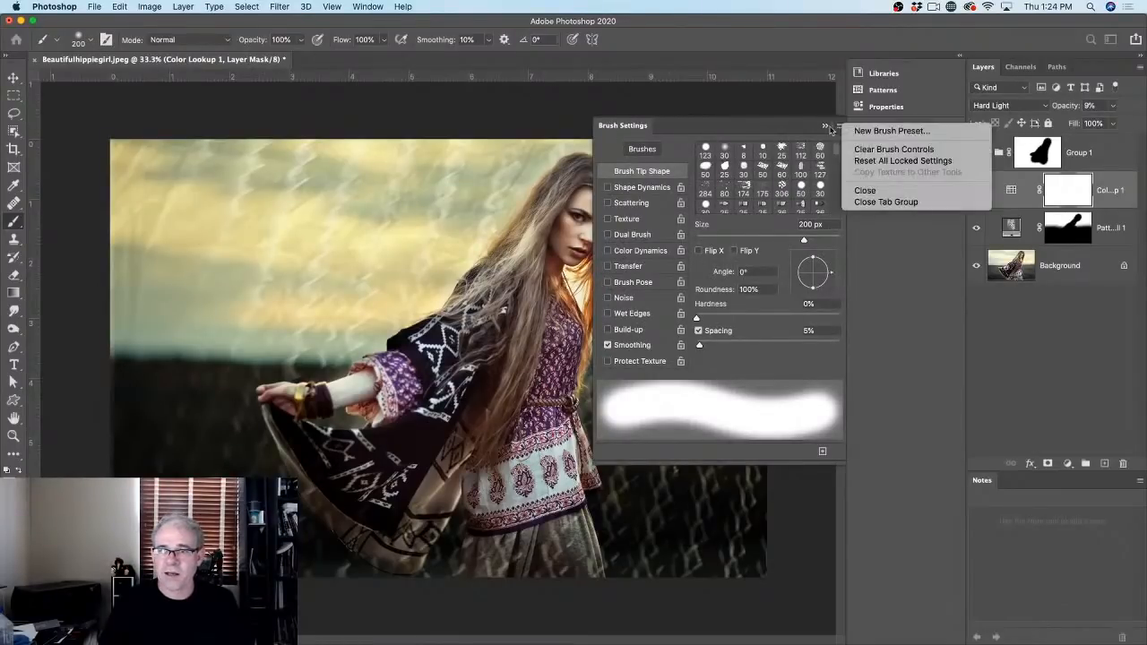
click(766, 123)
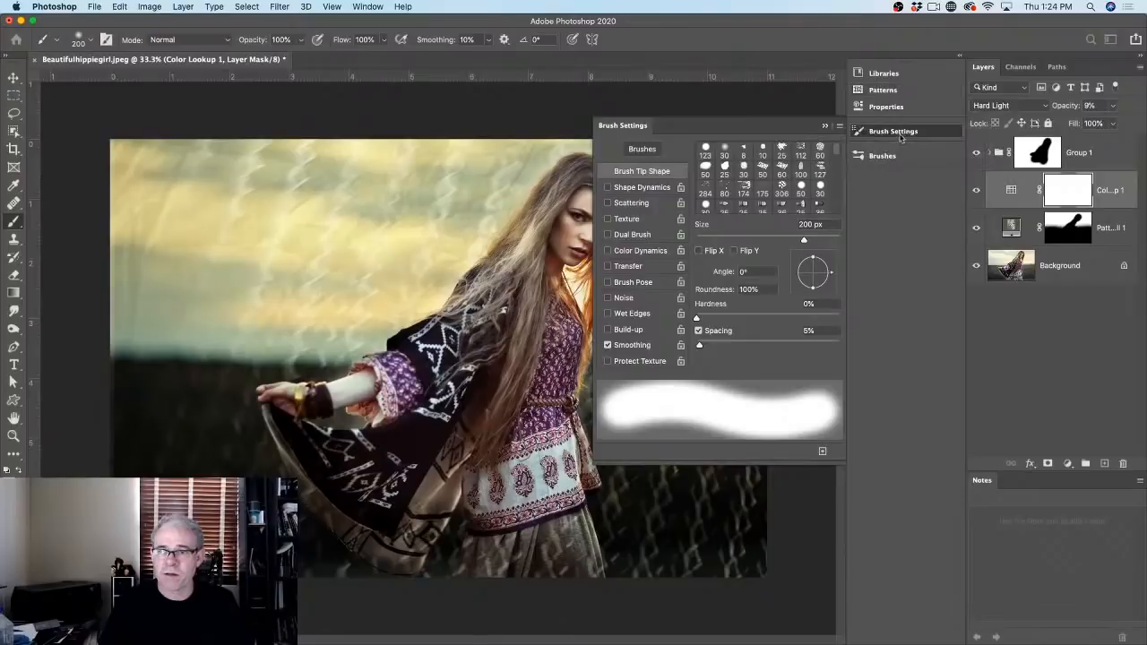
click(900, 159)
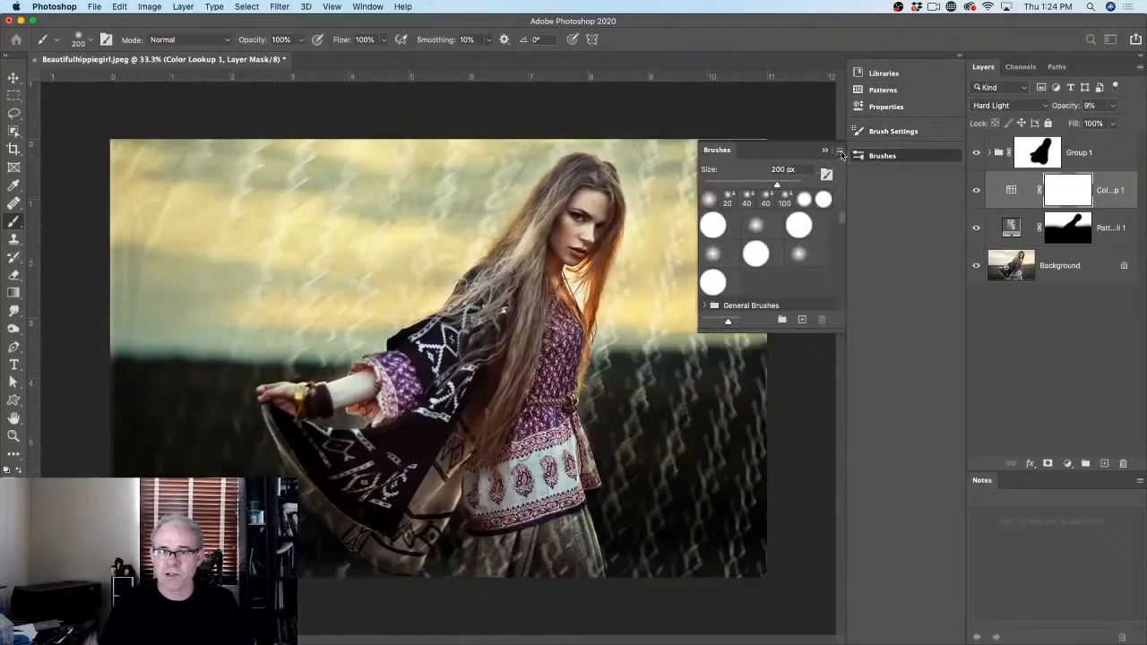
click(840, 151)
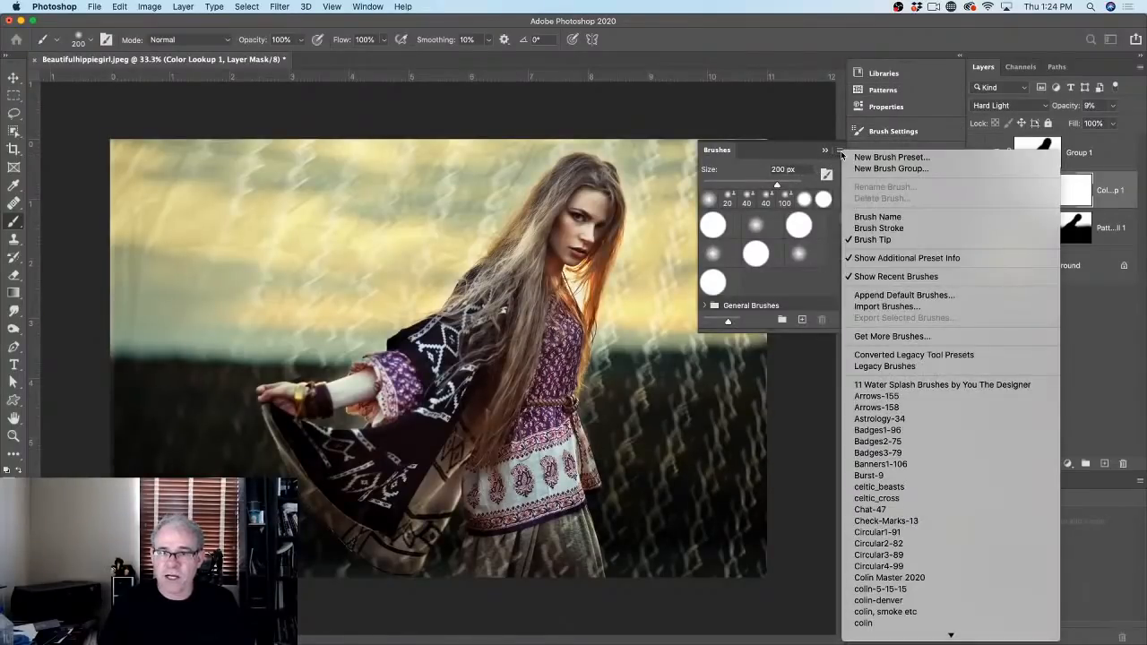
click(839, 151)
click(840, 151)
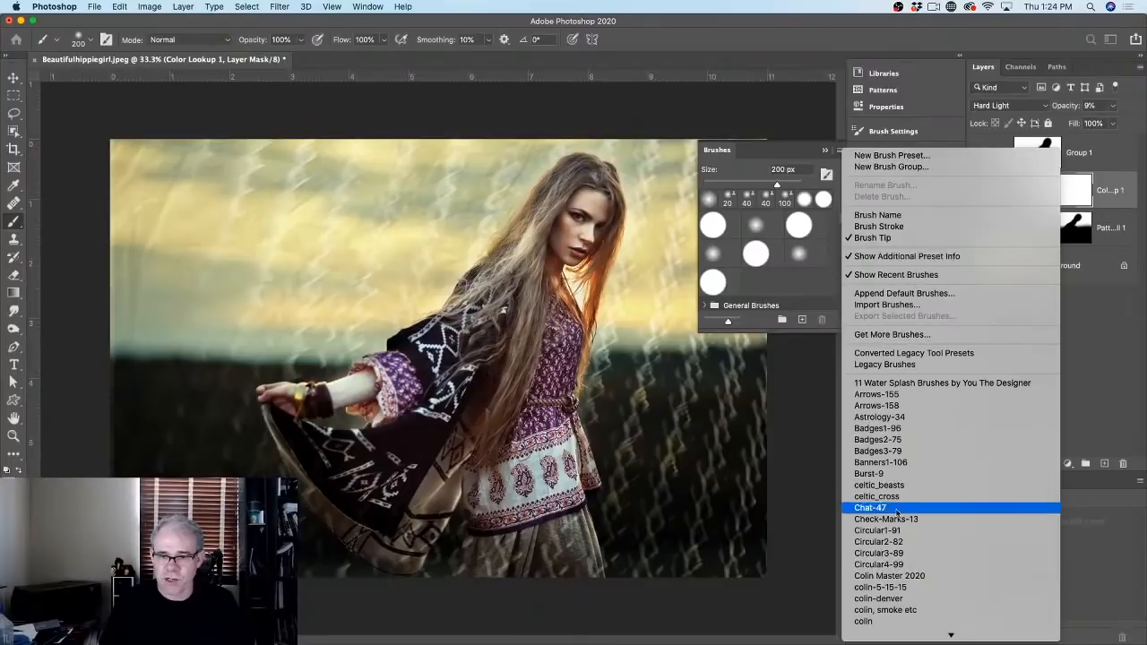
mouse_move(887, 641)
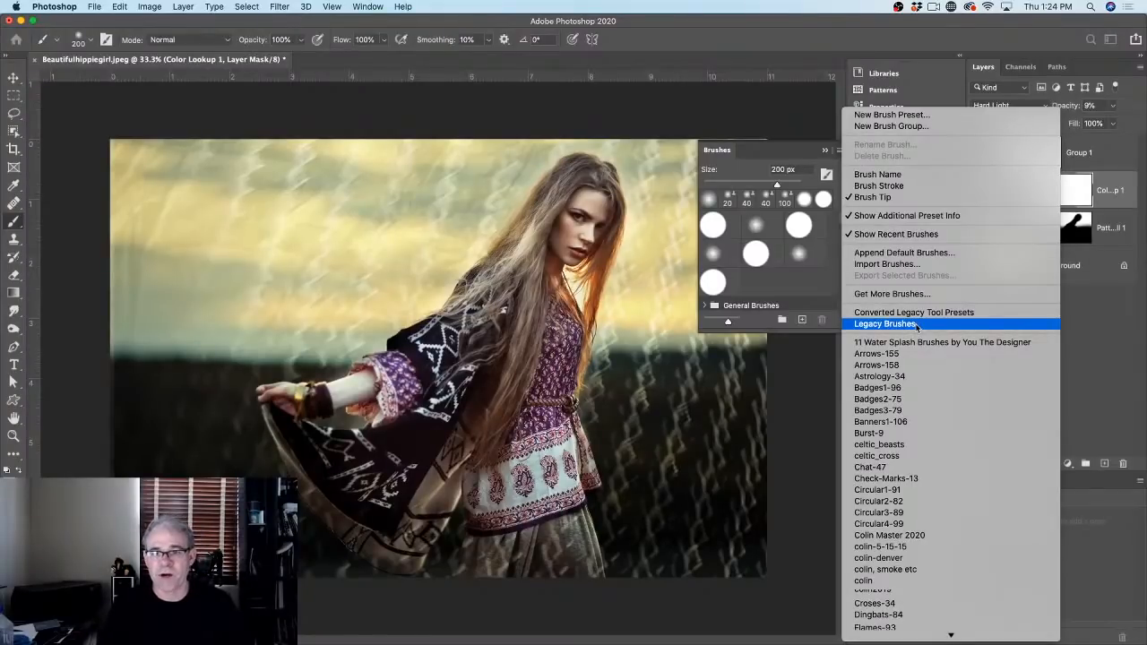
Step: Expand the Legacy Brushes folder in the brush preset picker and browse its presets
click(89, 40)
click(89, 40)
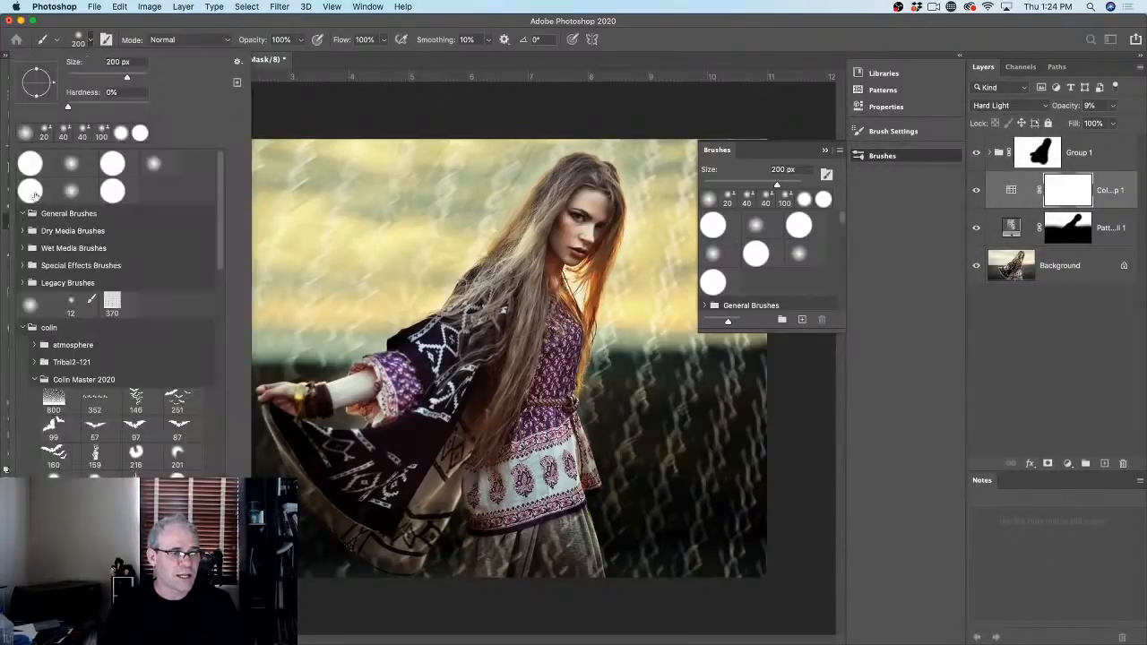
mouse_move(222, 212)
mouse_down()
mouse_move(220, 287)
mouse_move(219, 217)
mouse_up()
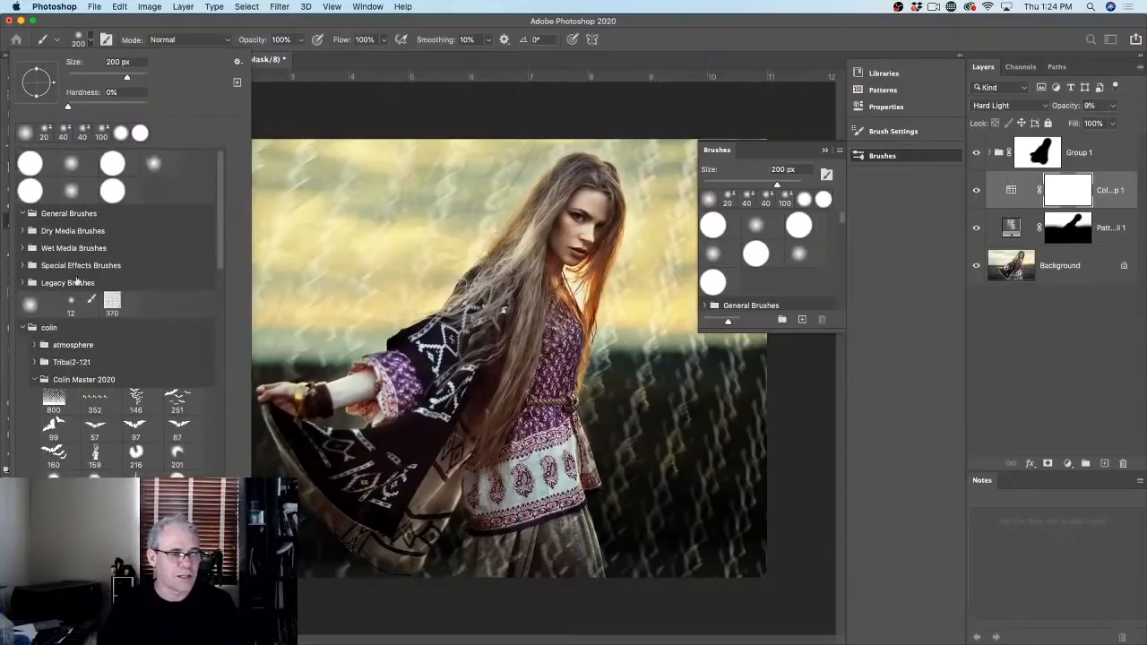
click(30, 281)
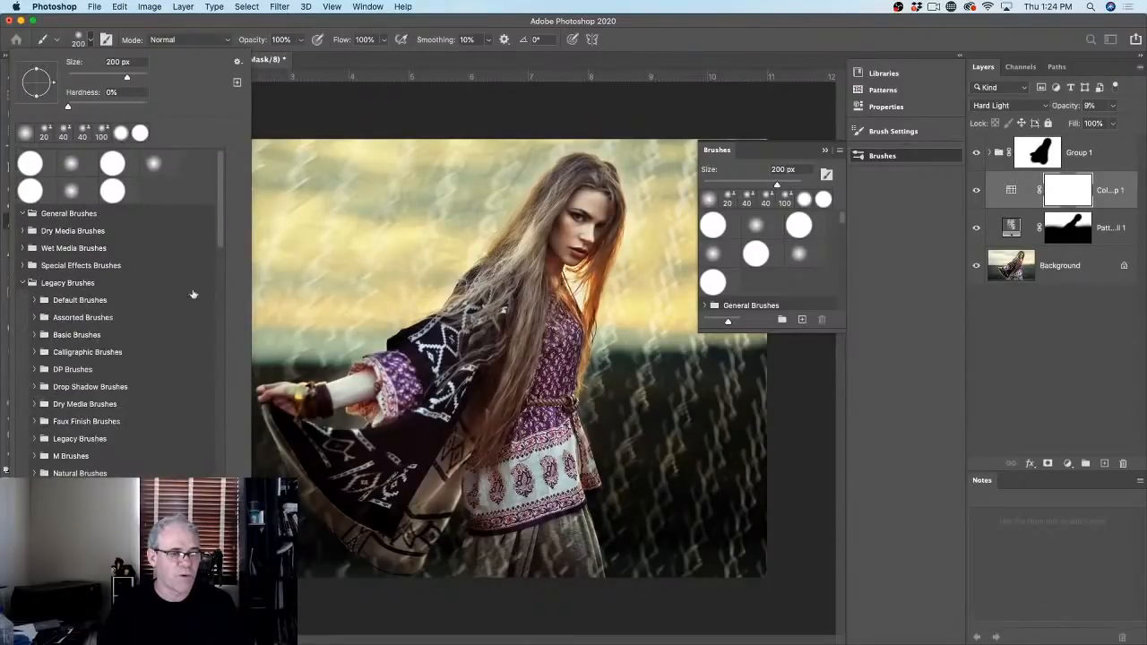
drag(220, 233, 221, 262)
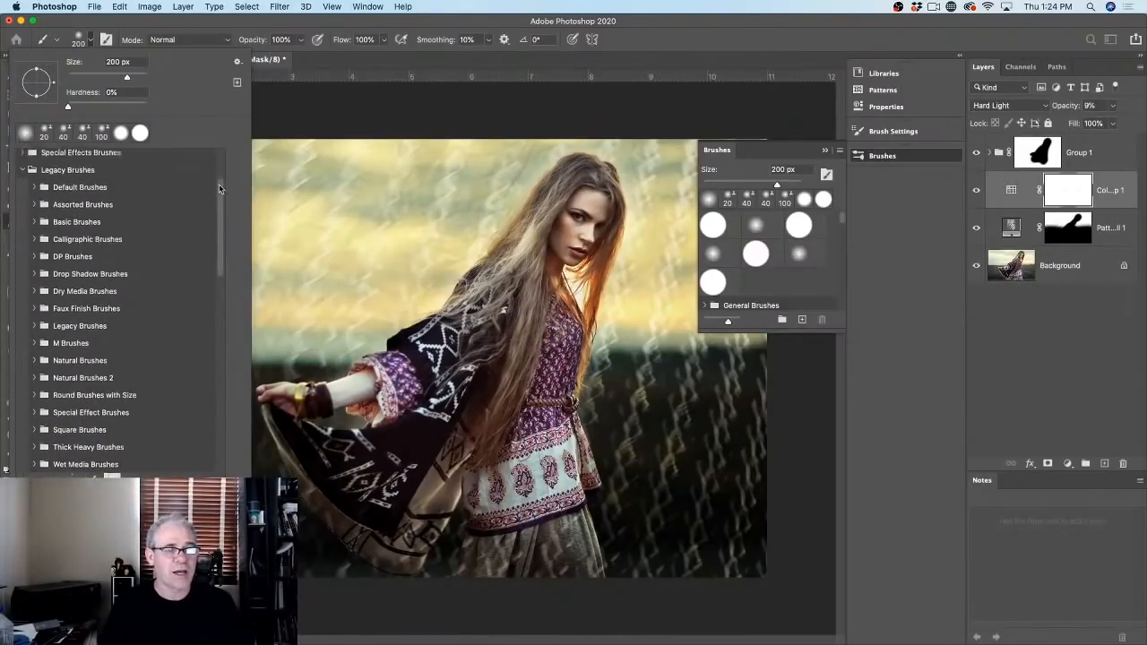
scroll(218, 183, up, 3)
scroll(223, 185, down, 2)
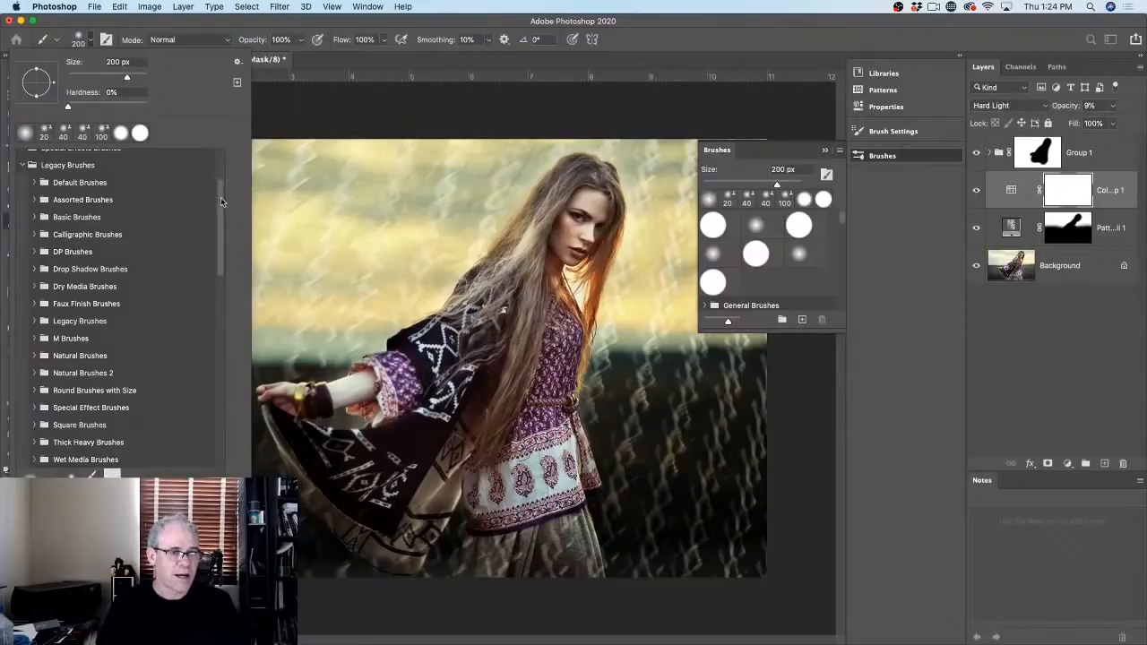
mouse_move(220, 198)
mouse_down()
mouse_move(228, 462)
mouse_move(215, 265)
mouse_move(224, 154)
mouse_up()
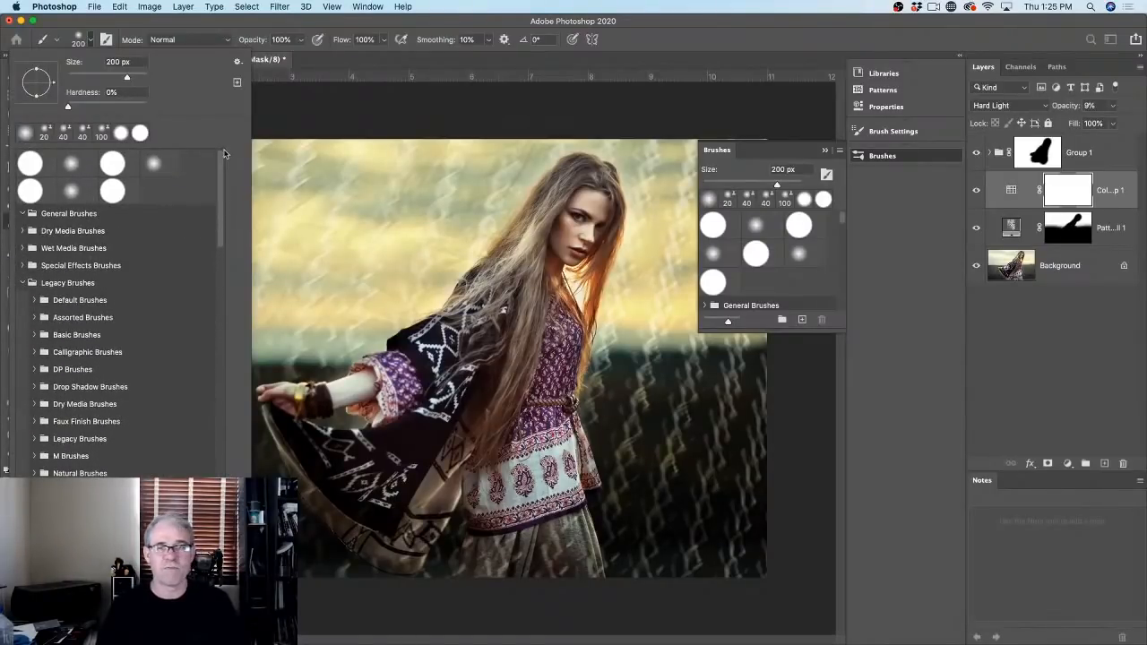
click(238, 63)
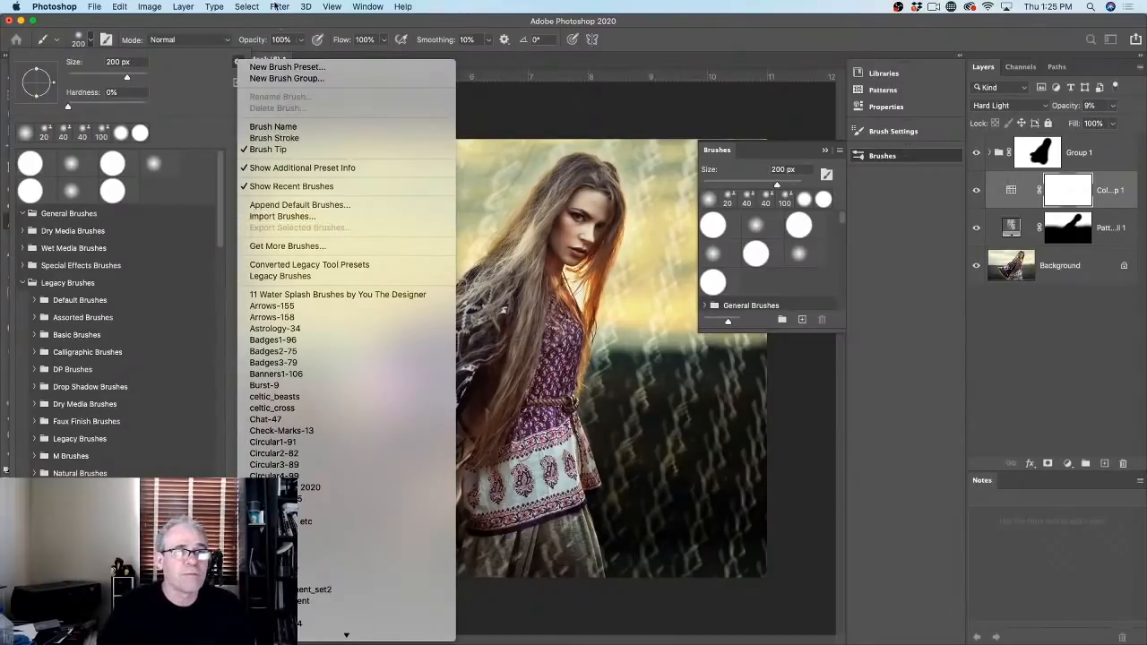
key(Escape)
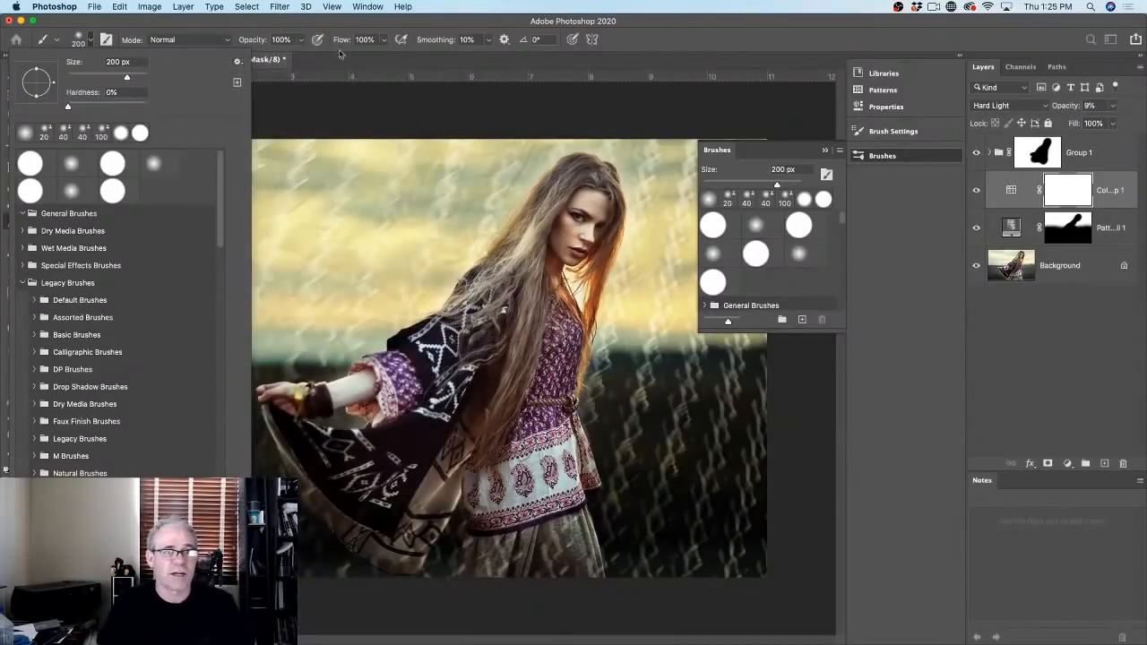
click(253, 31)
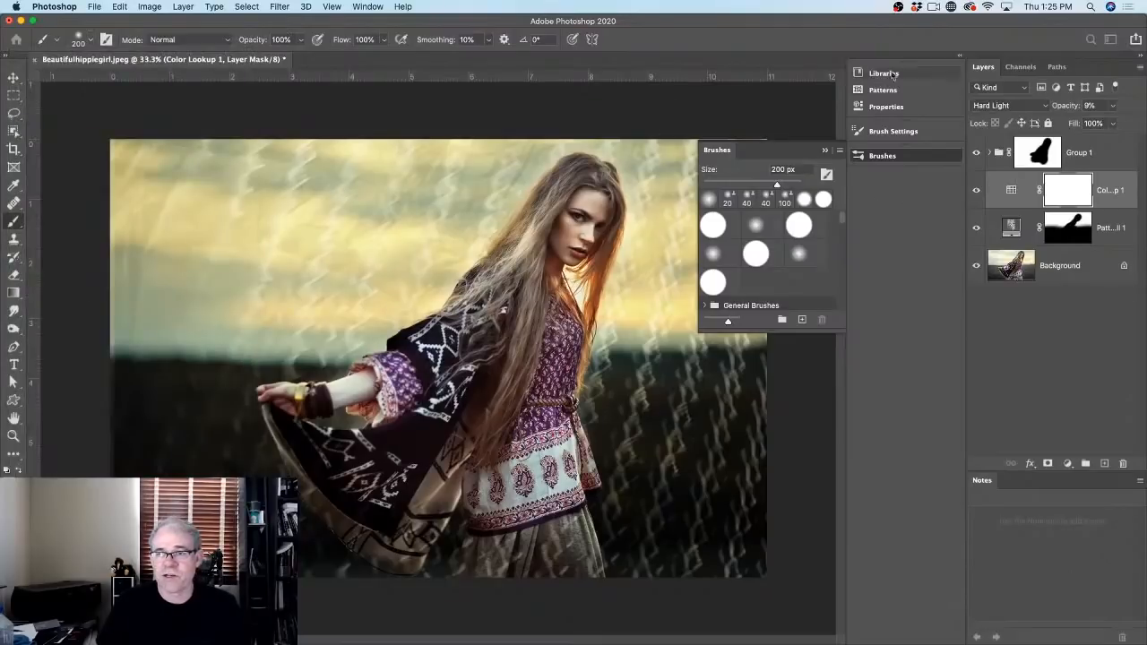
Step: Show only Pattern Fill 1 and set it to Normal blend mode at 100% opacity
click(825, 152)
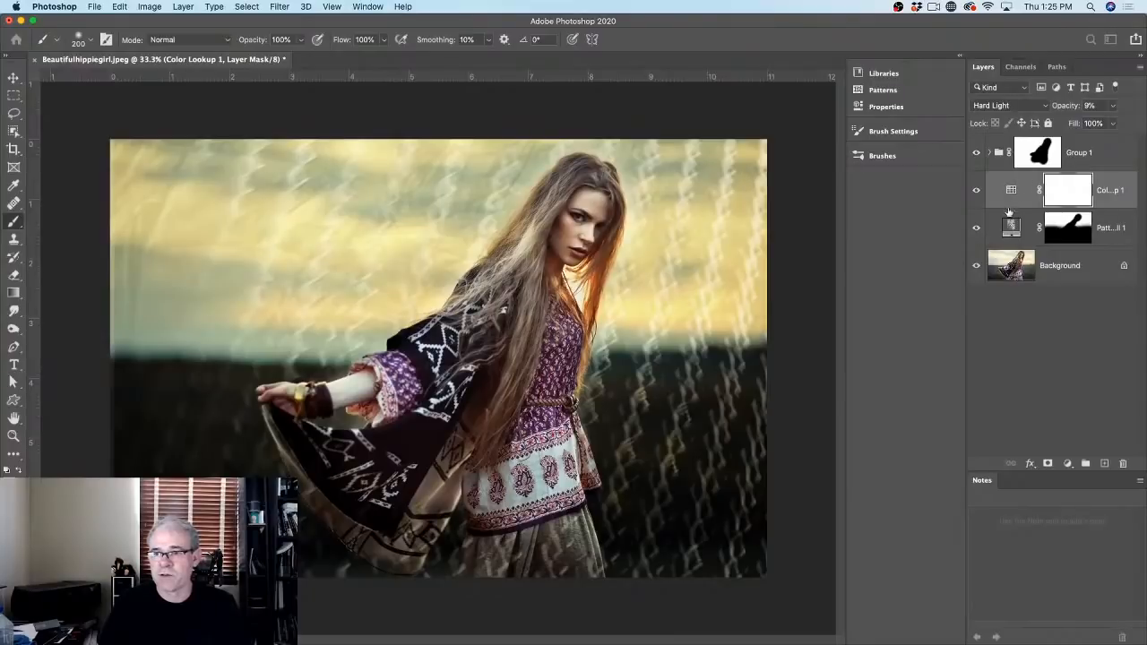
click(1011, 228)
drag(977, 154, 976, 190)
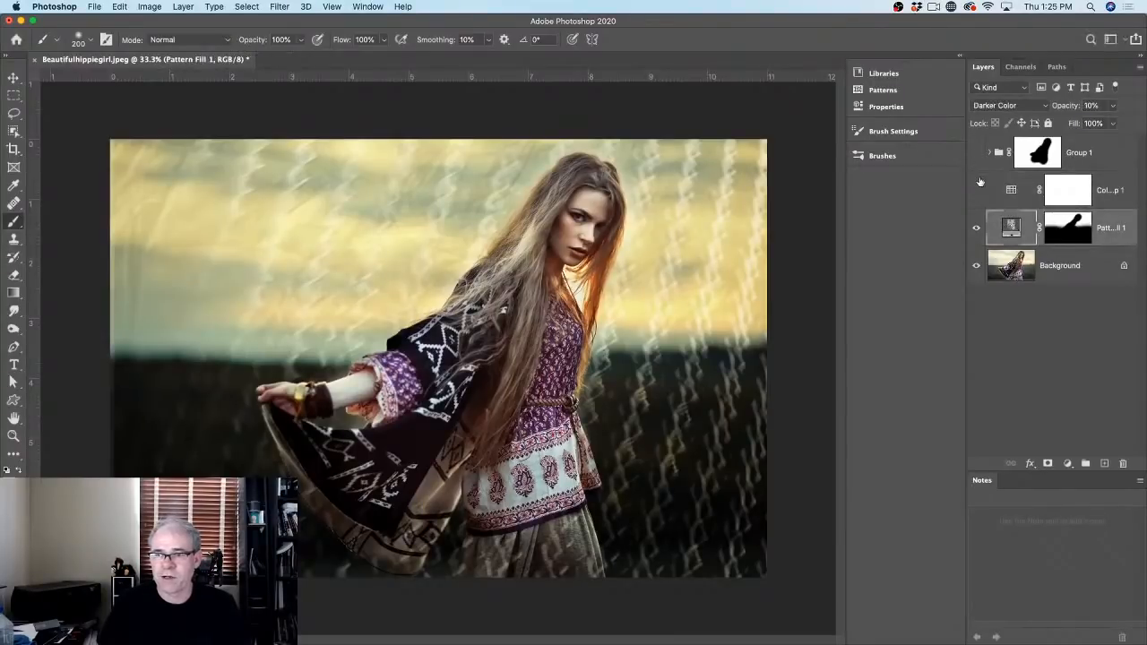
click(975, 265)
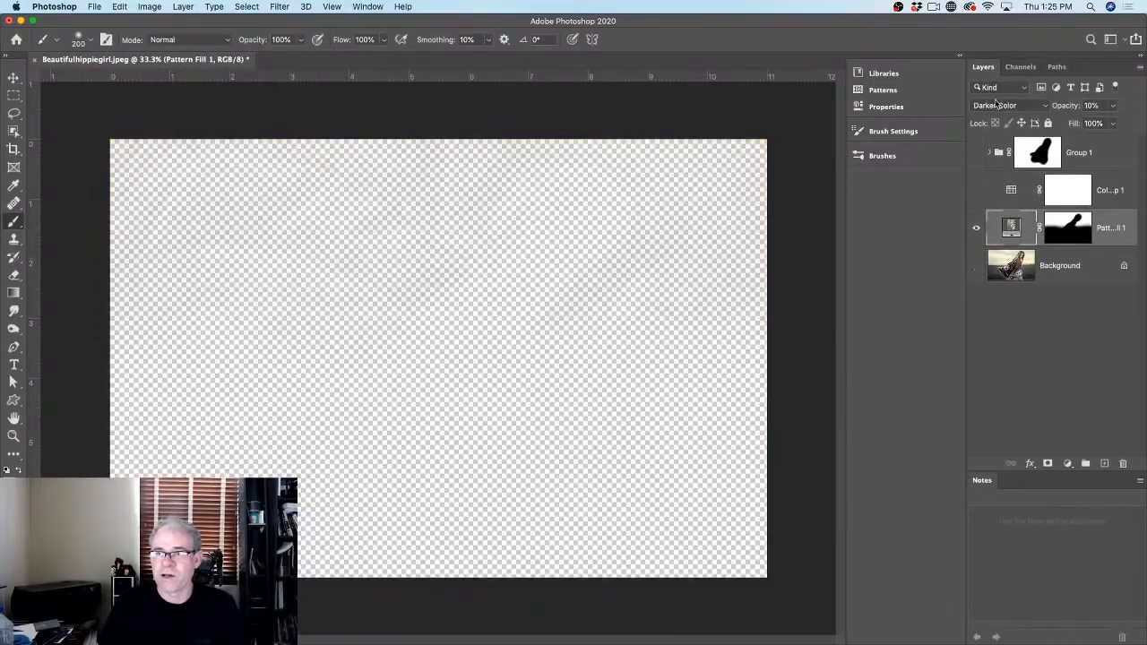
click(996, 106)
click(989, 36)
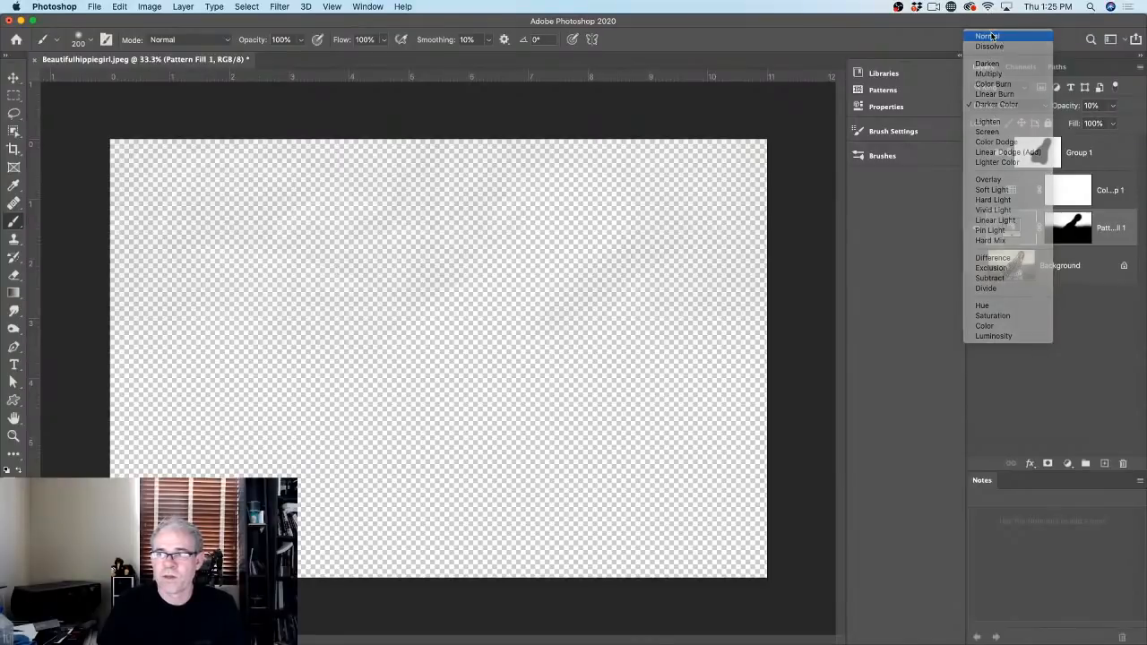
click(1091, 106)
text(100)
key(Return)
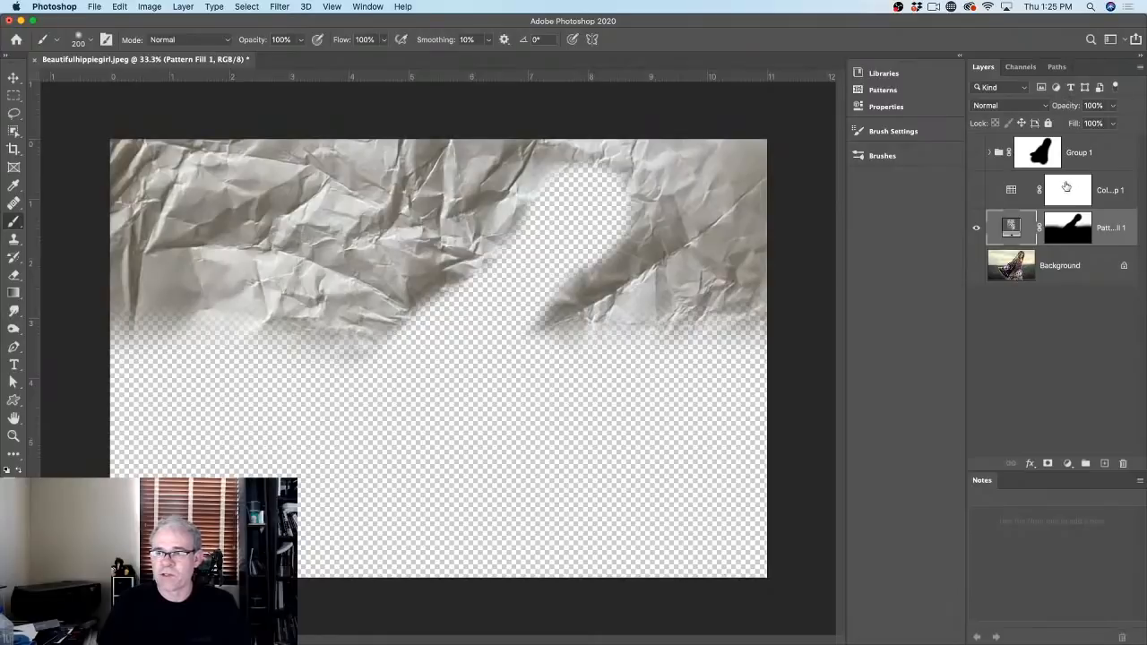
Step: Disable Pattern Fill 1's mask and marquee-select the entire canvas
shift+click(1071, 238)
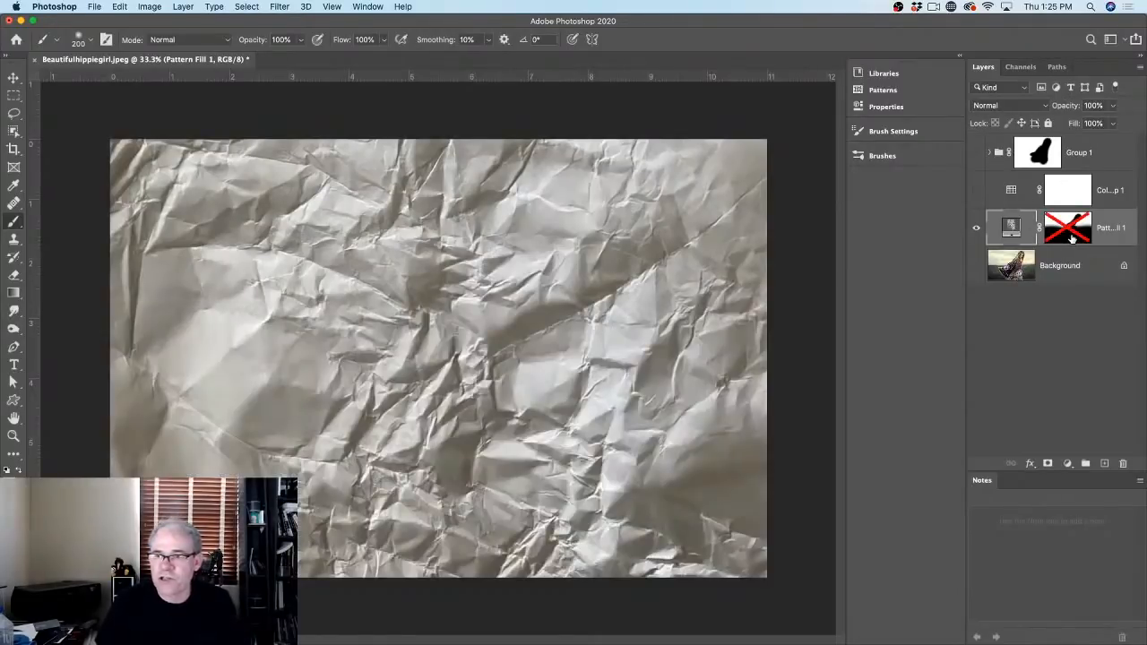
shift+click(1065, 227)
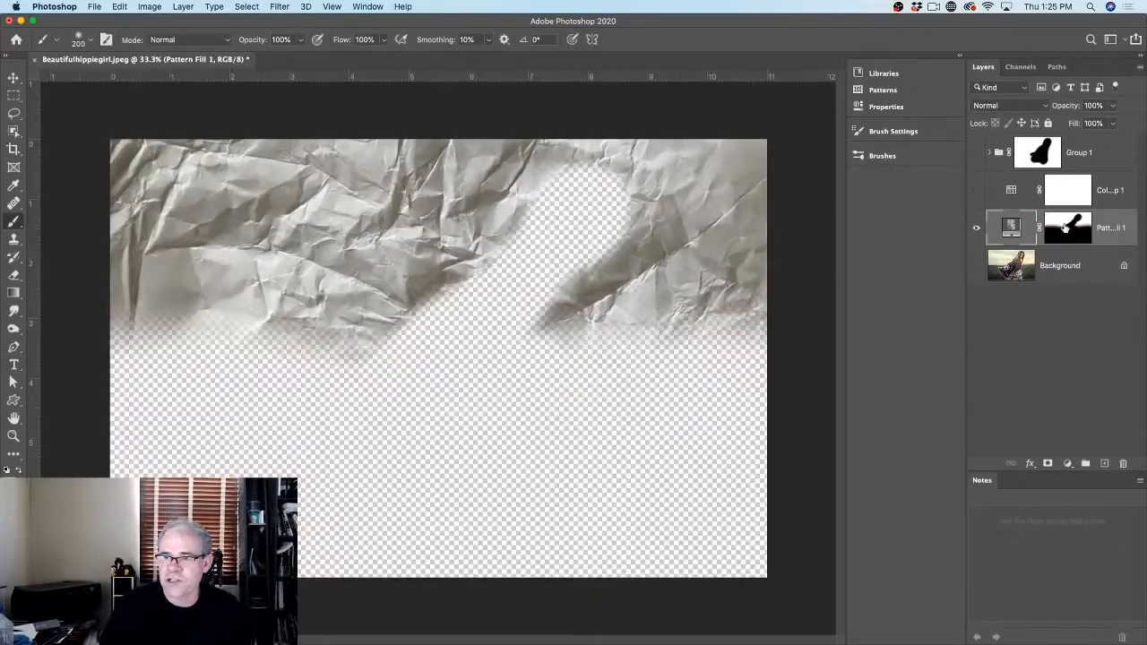
shift+click(1064, 227)
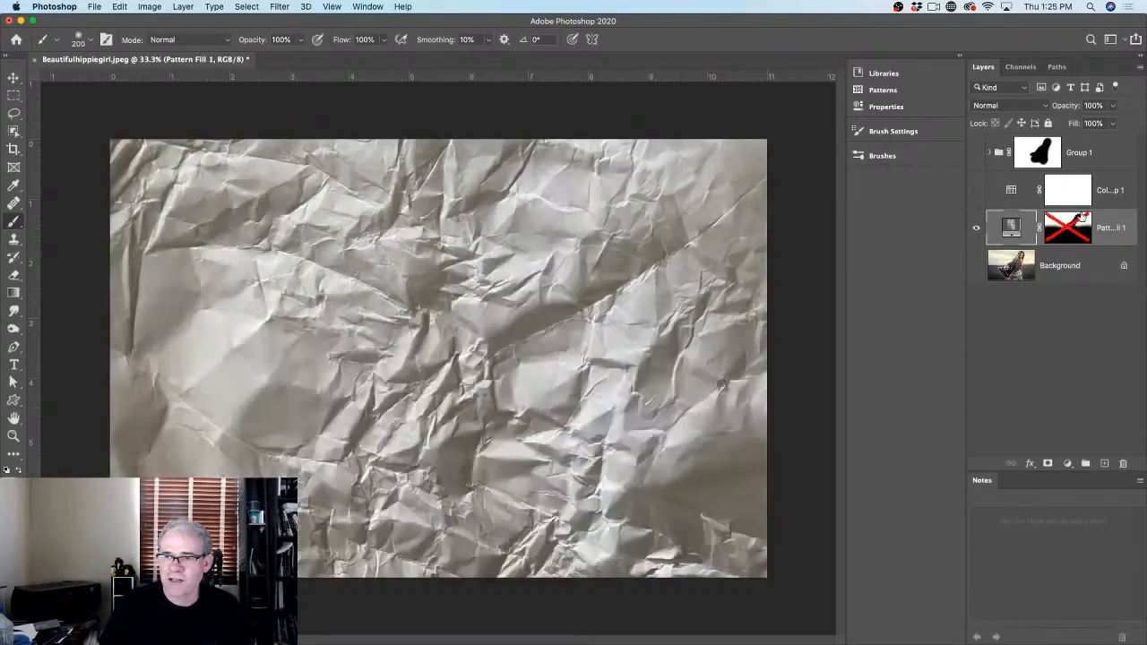
click(14, 95)
drag(108, 125, 828, 595)
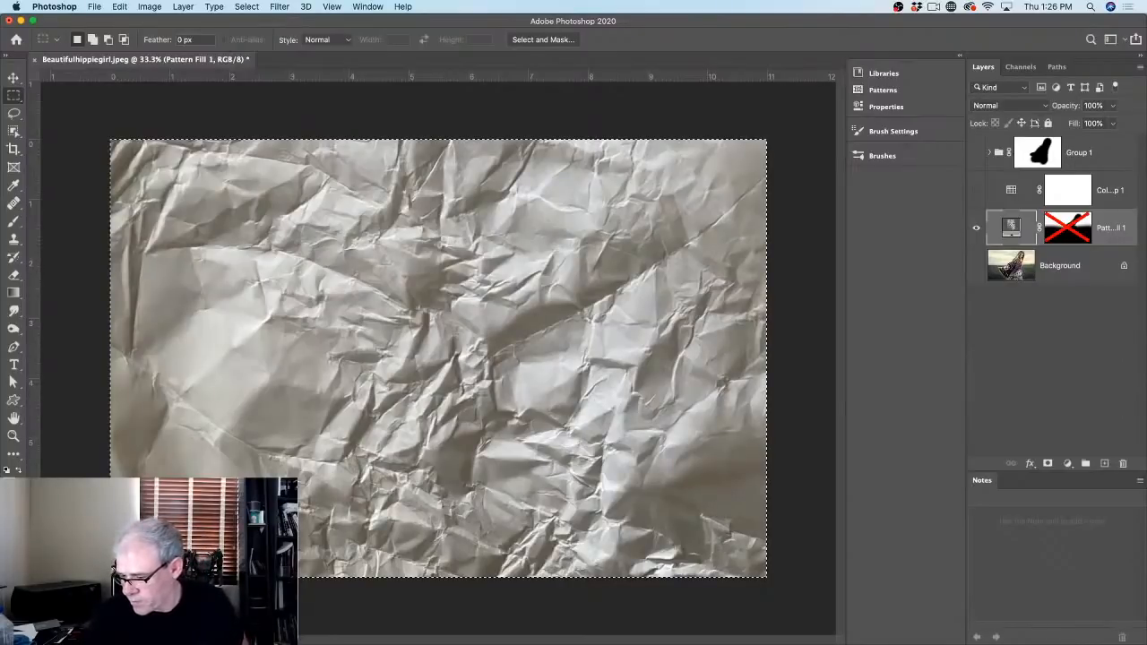
Step: Show Document Dimensions (3300 × 2200 px) in the status bar
click(168, 640)
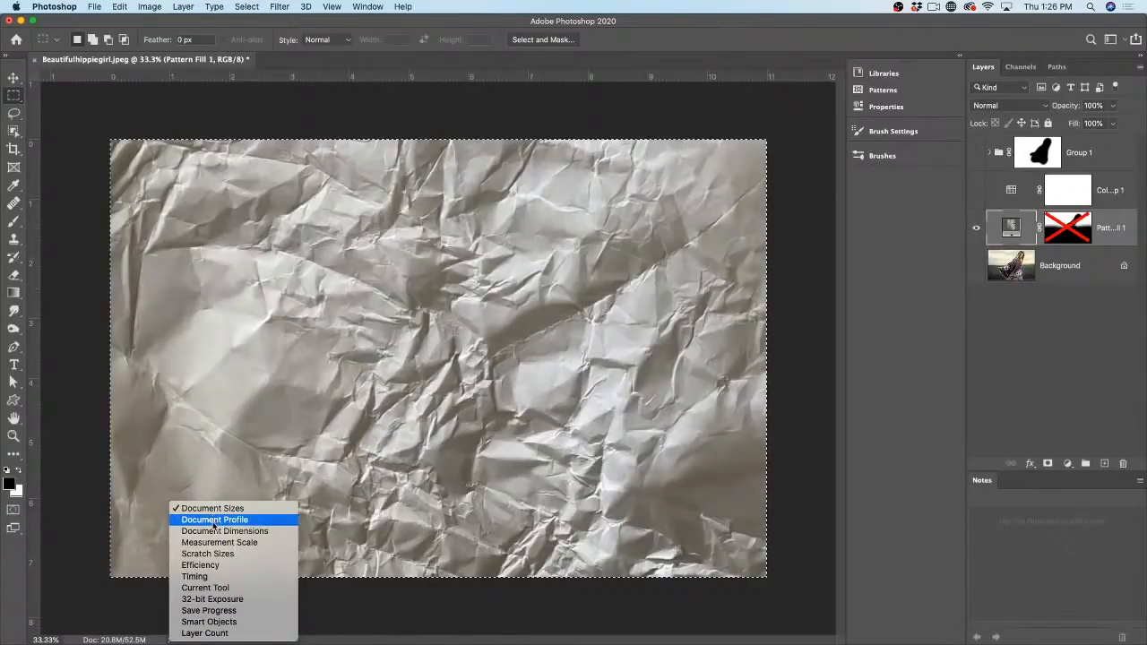
click(148, 618)
click(169, 639)
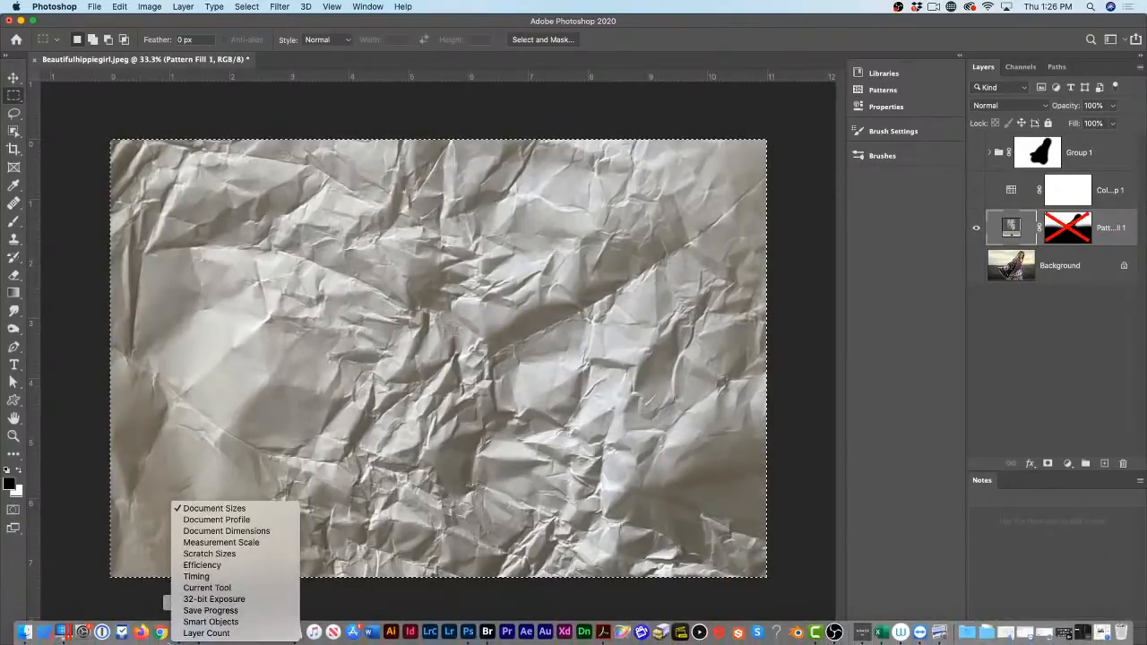
click(265, 532)
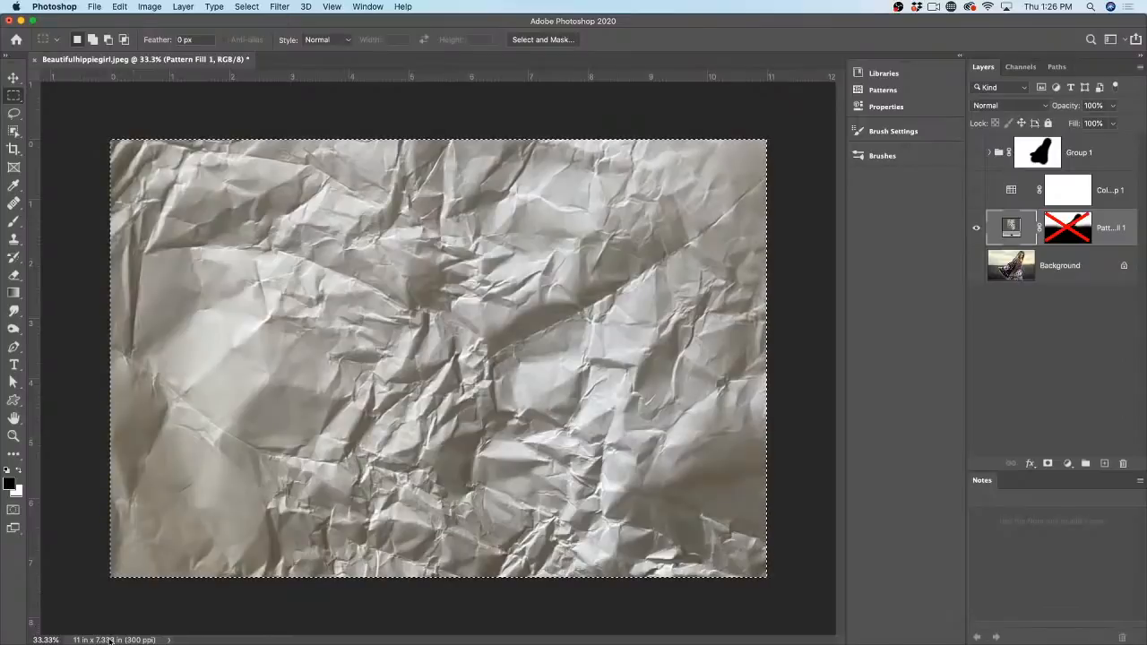
Step: Switch the ruler units from inches to pixels
right_click(326, 76)
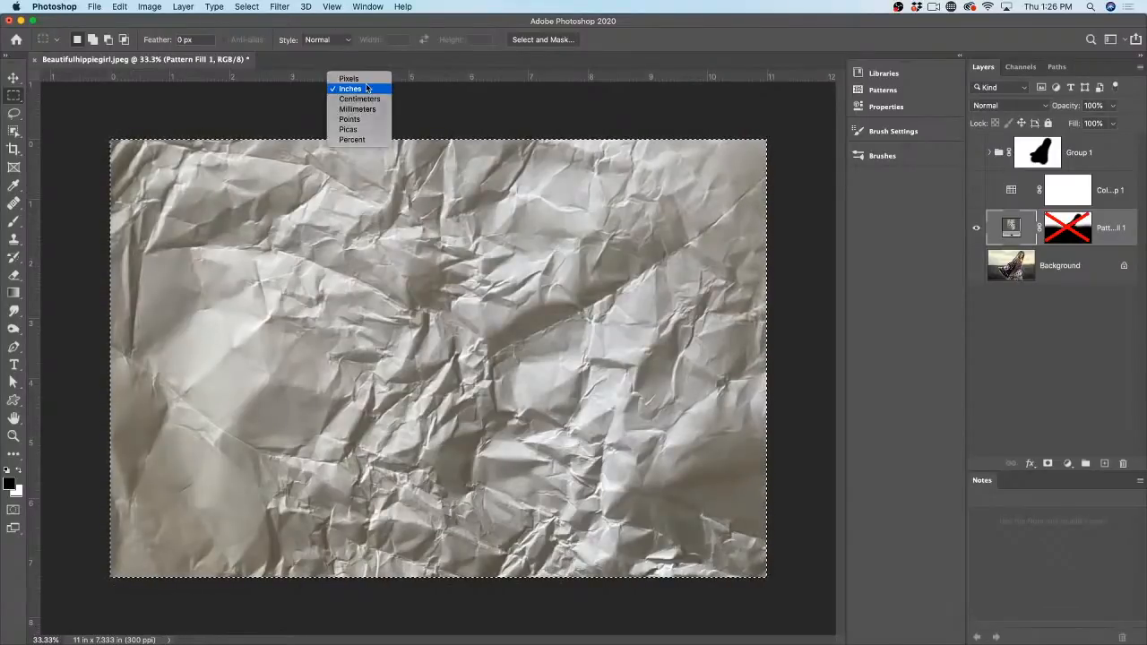
click(367, 86)
right_click(367, 84)
click(387, 87)
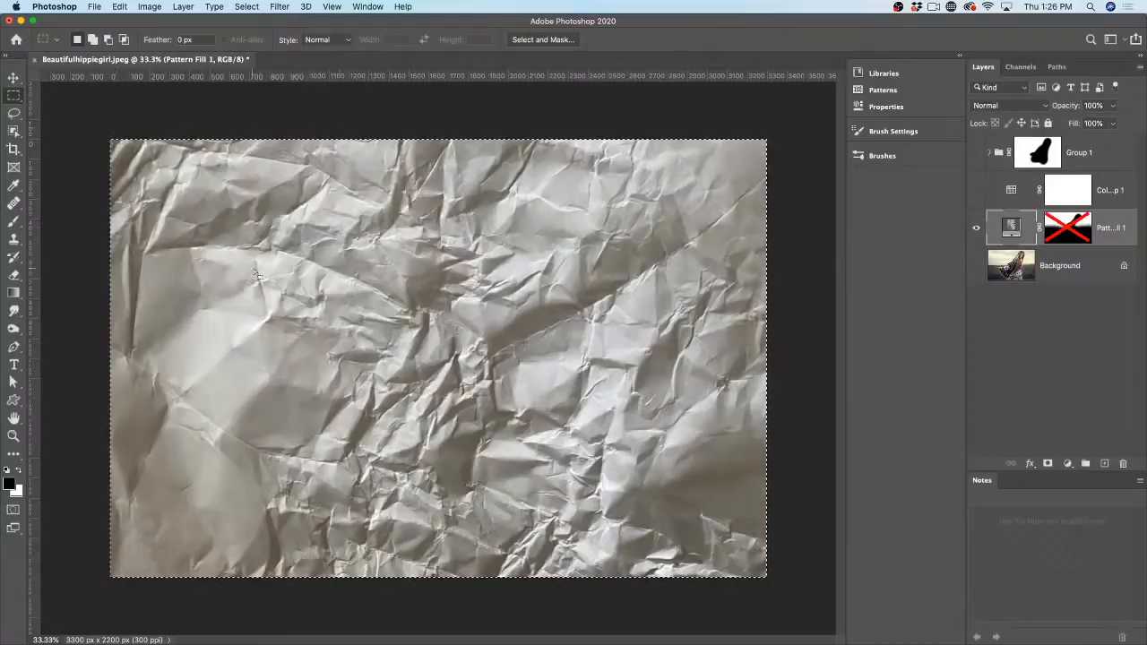
click(119, 7)
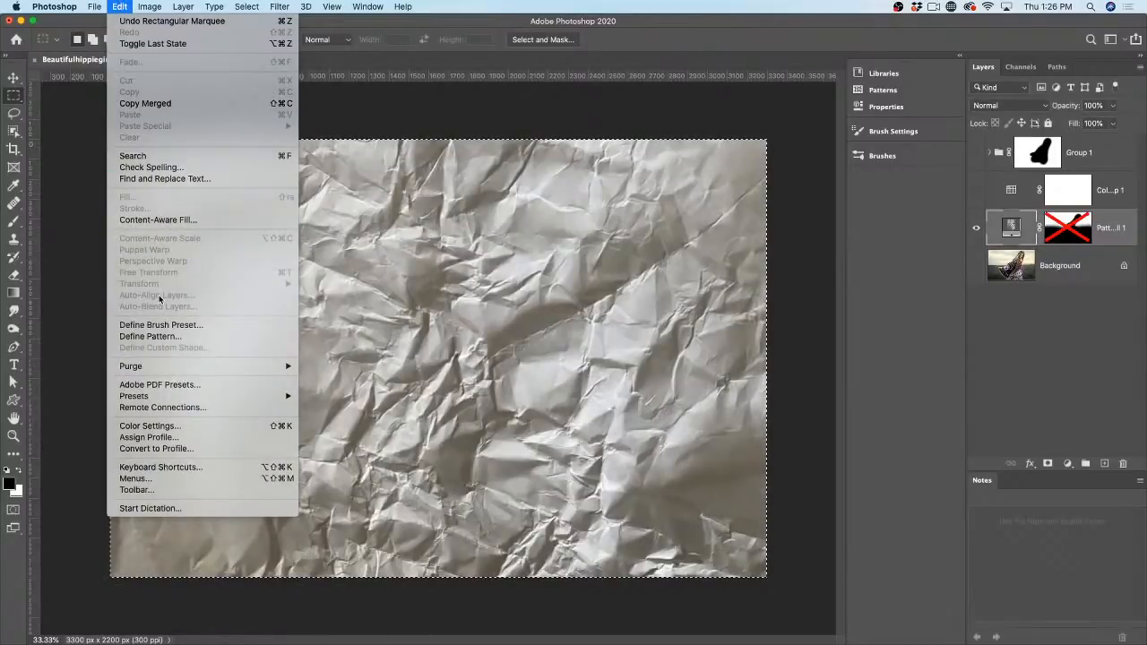
Step: Define the crumpled paper as a brush preset, show Background again, and add Layer 1 above it
click(163, 326)
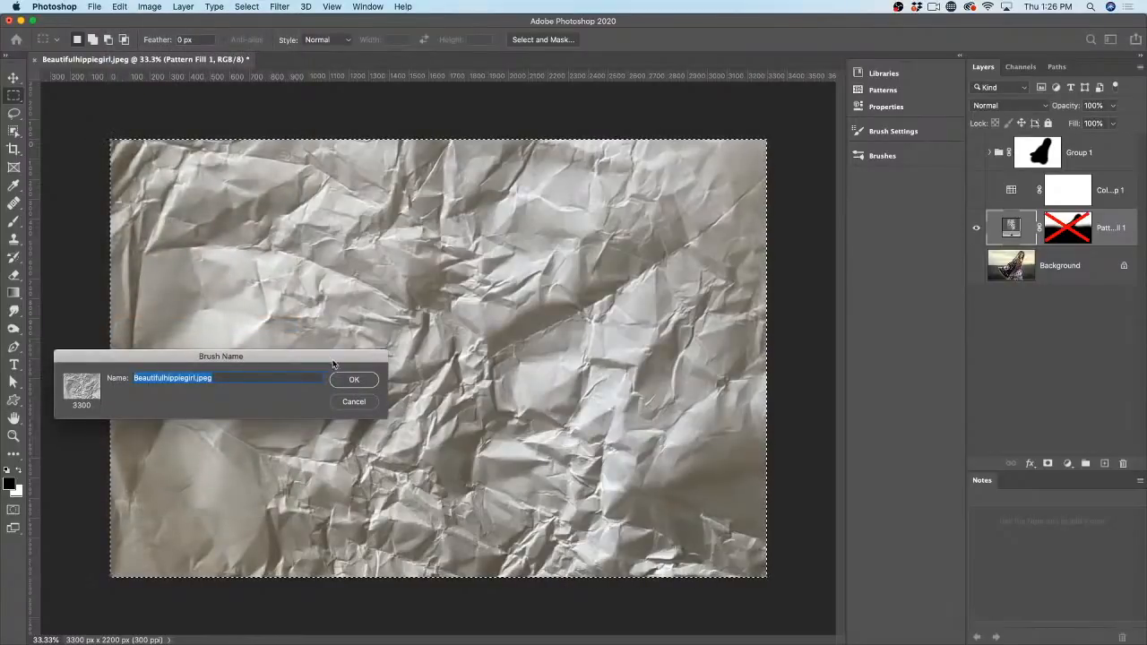
click(354, 379)
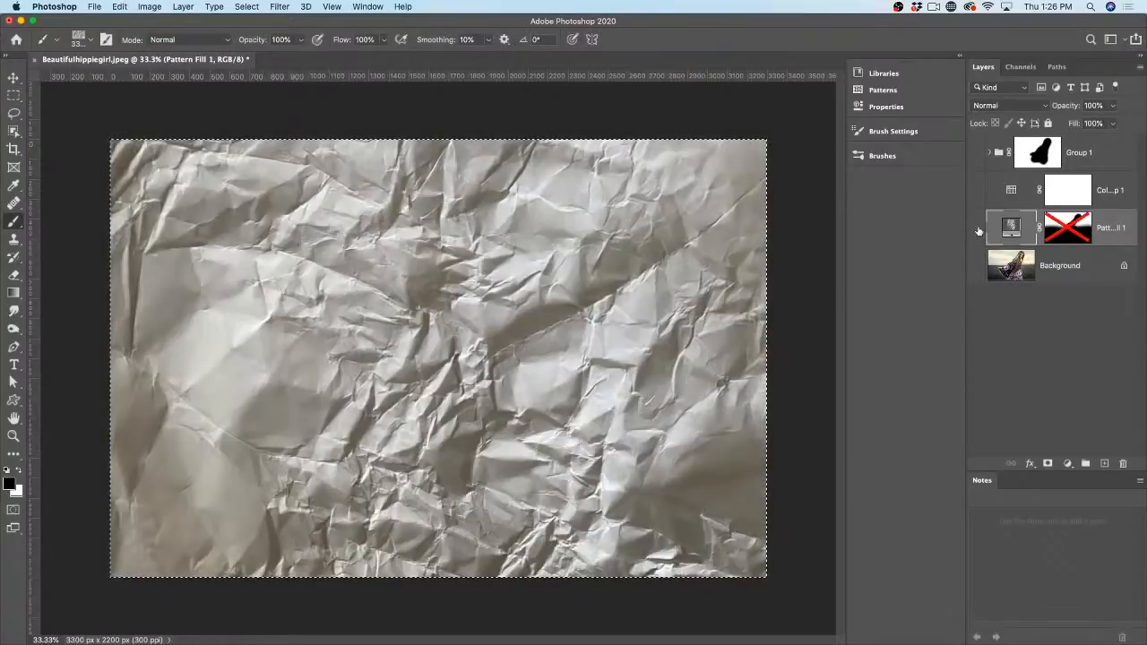
click(978, 231)
click(975, 263)
click(1029, 274)
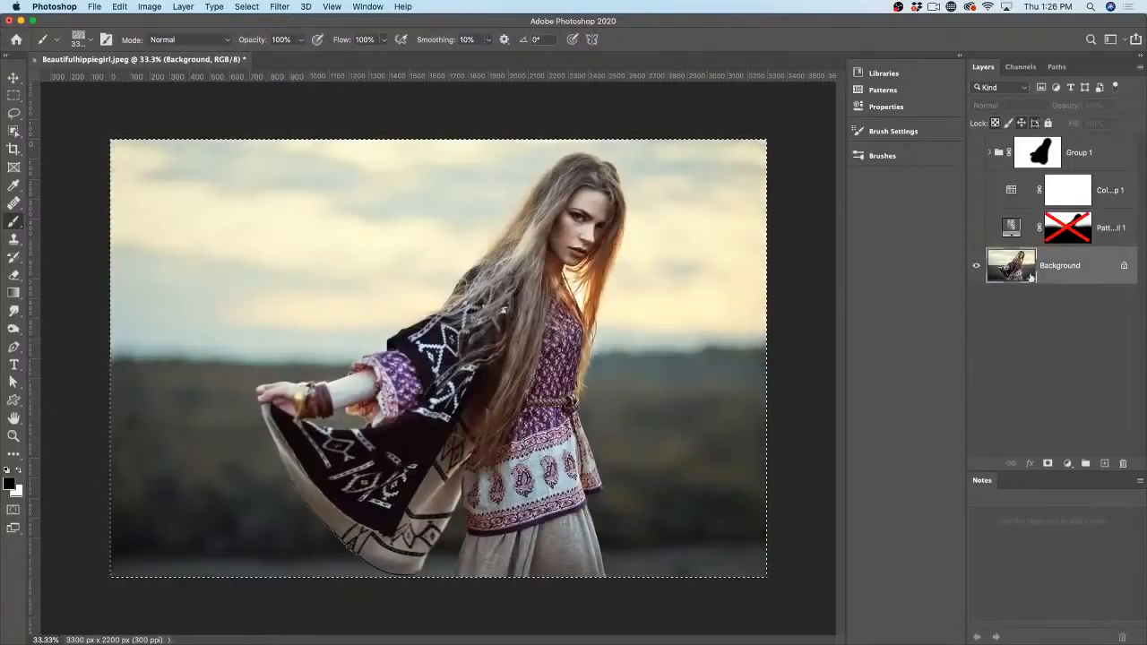
click(1105, 463)
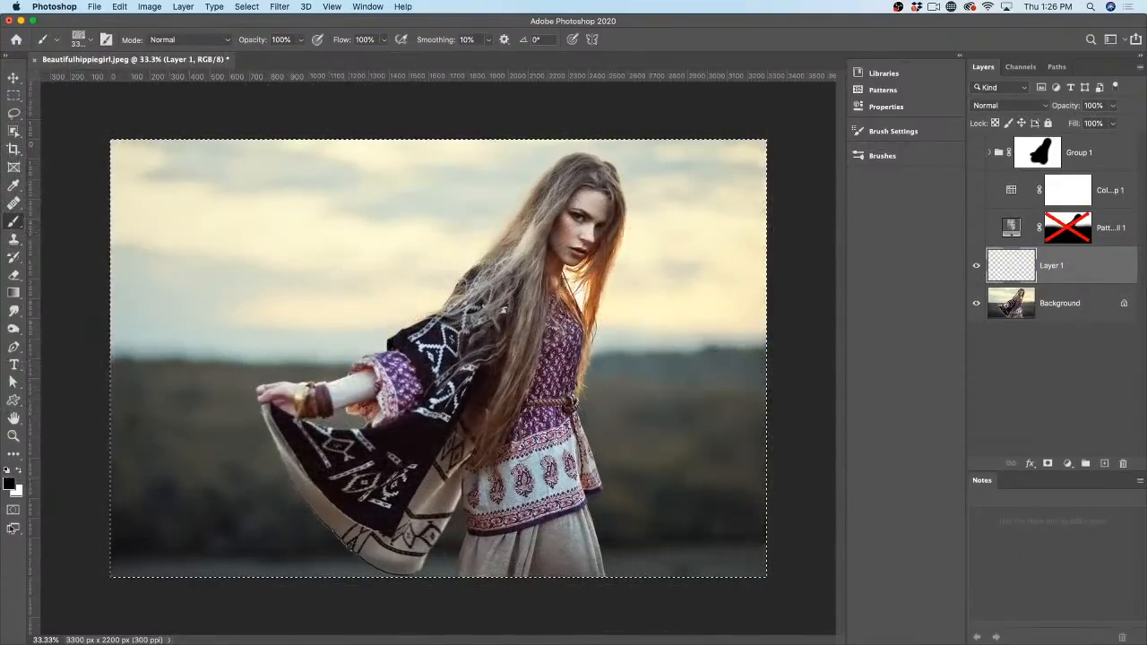
Step: Set the foreground colour to dark red #560a0a
click(9, 484)
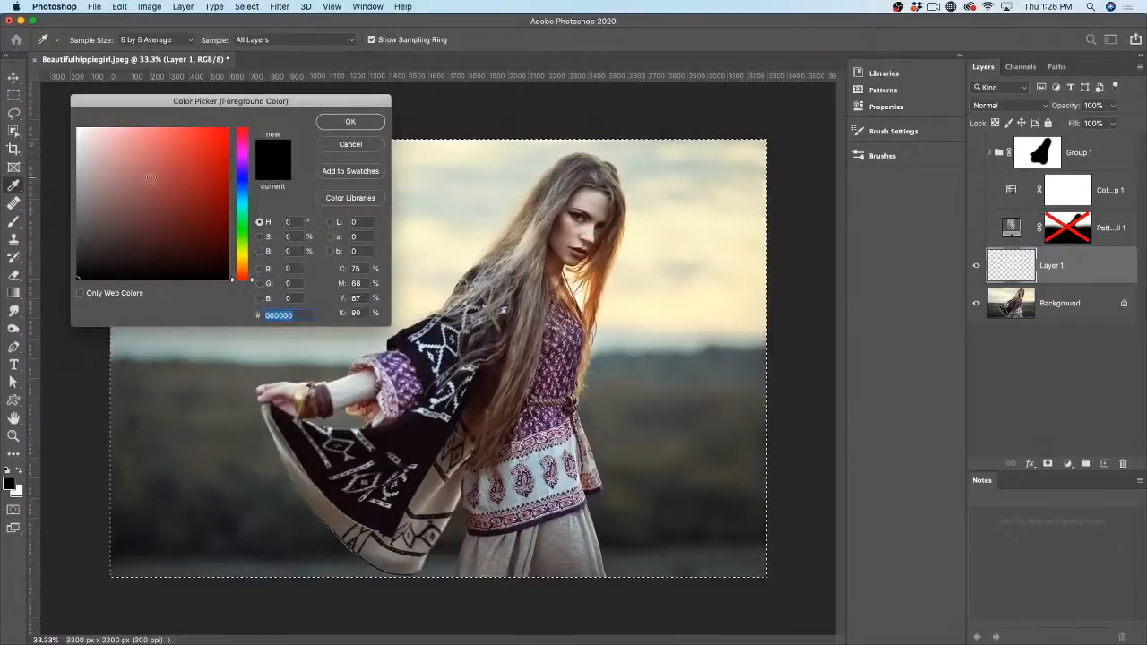
drag(210, 241, 212, 228)
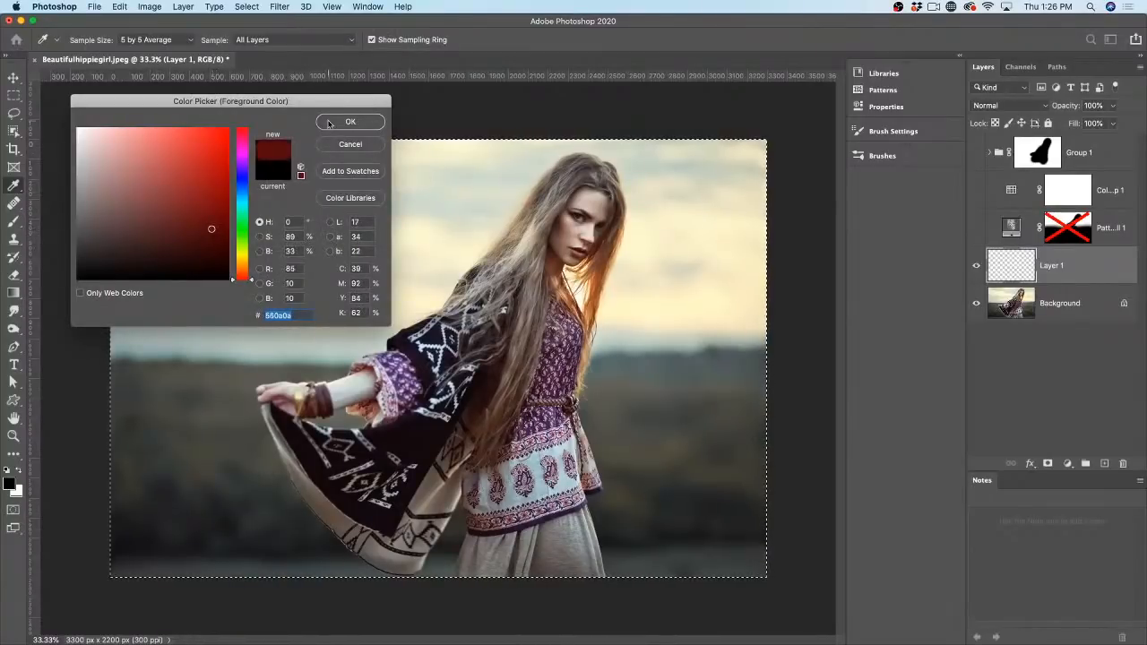
click(348, 122)
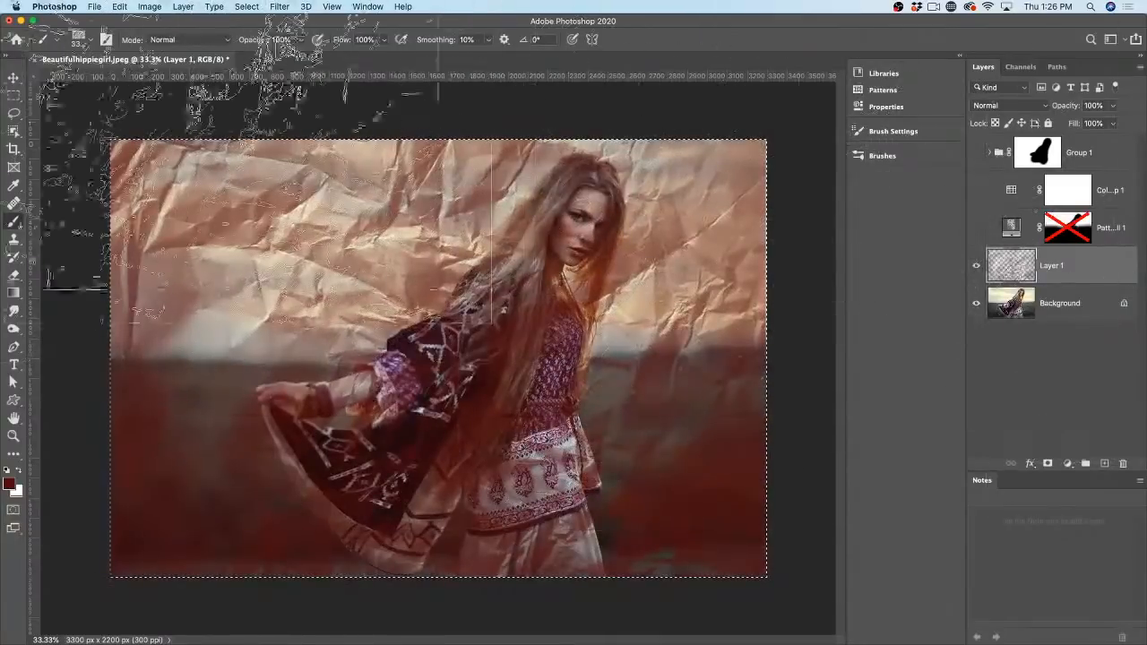
Step: Hide Layer 1's red paper stamp and deselect the canvas
key(v)
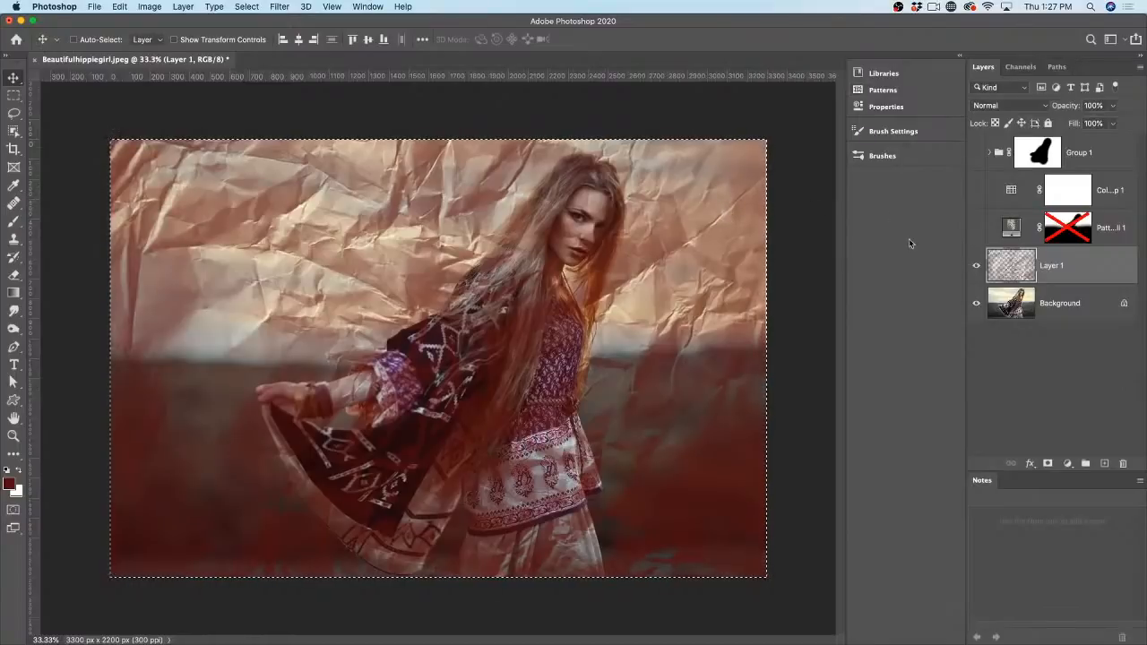
click(976, 265)
key(super+d)
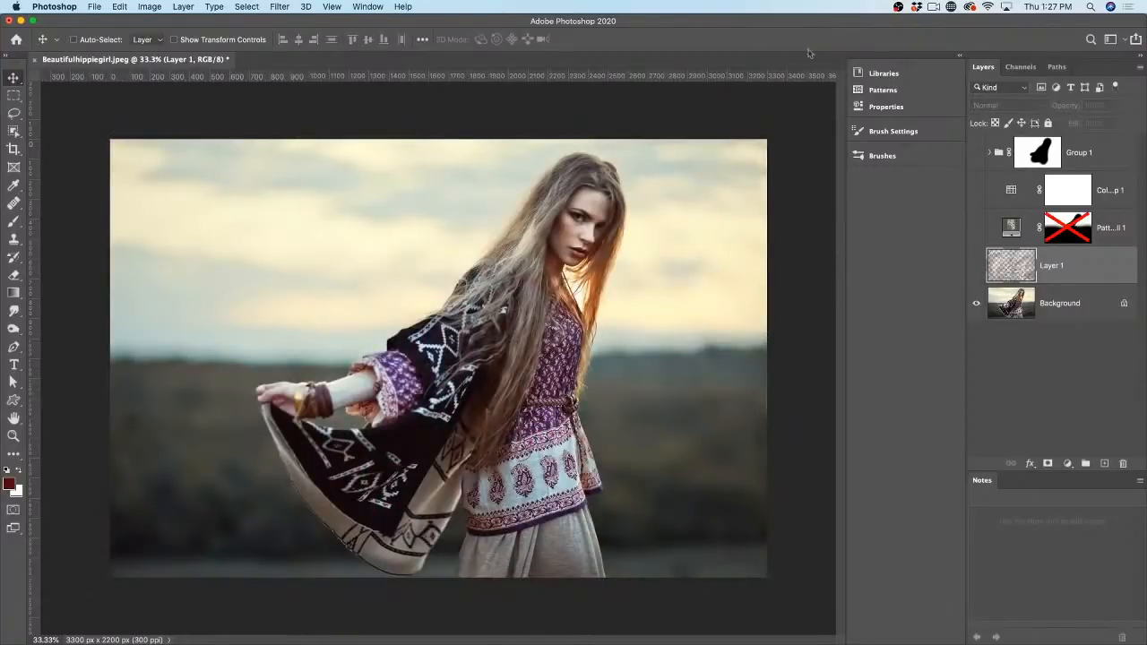
Step: Fill the image with the green woven pattern from the Patterns library
click(905, 89)
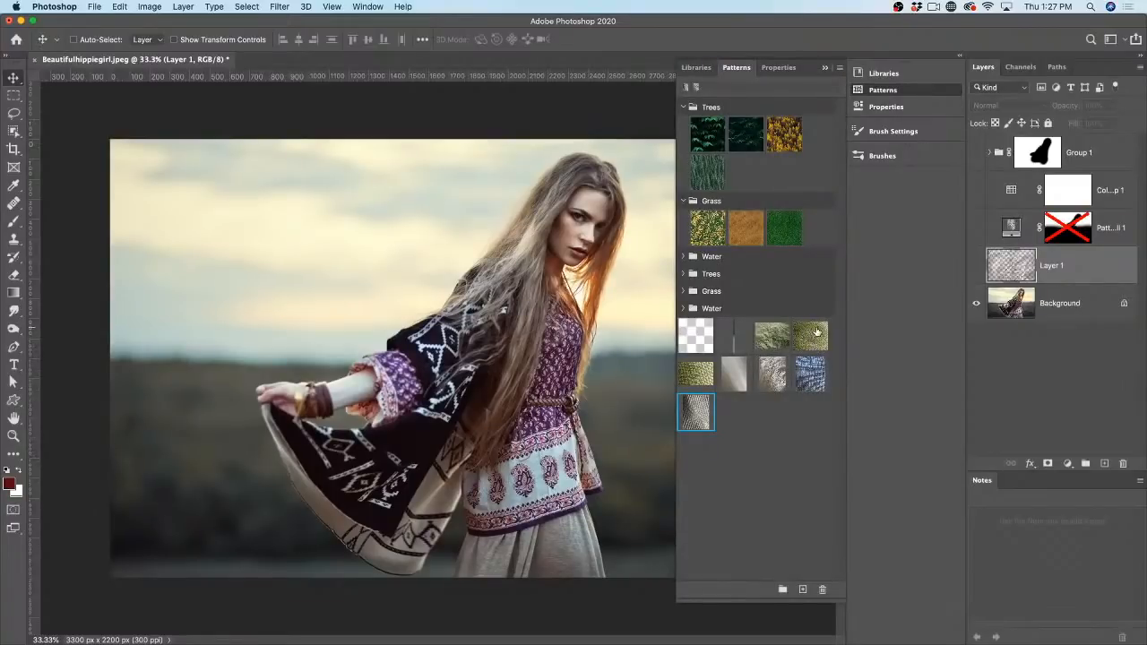
drag(695, 374, 333, 208)
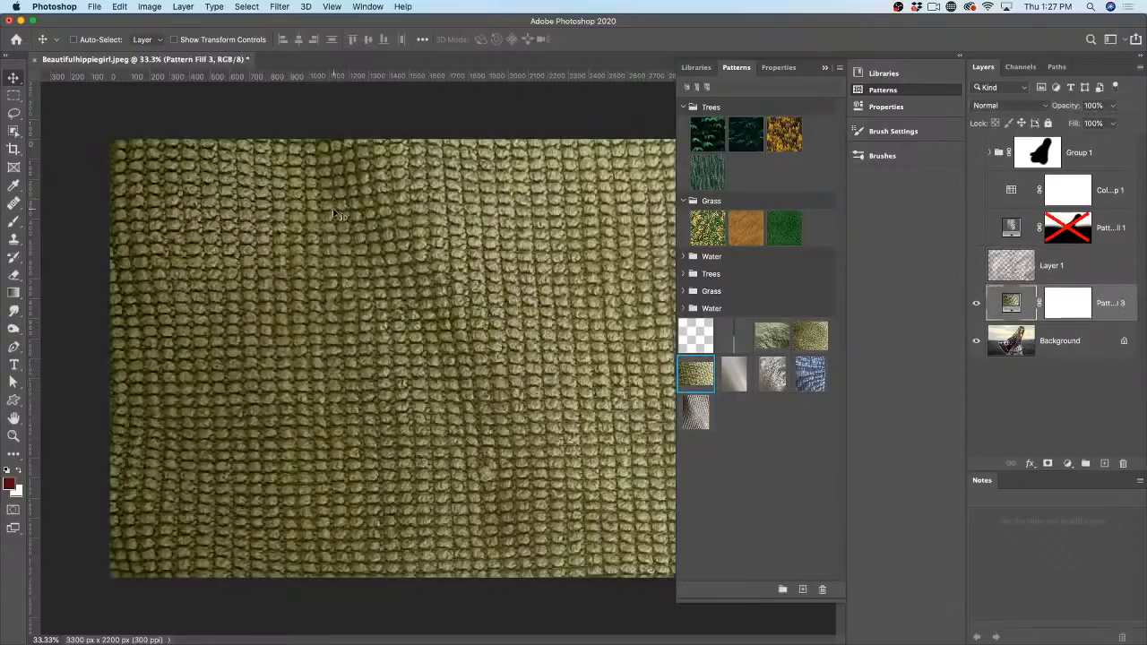
click(822, 68)
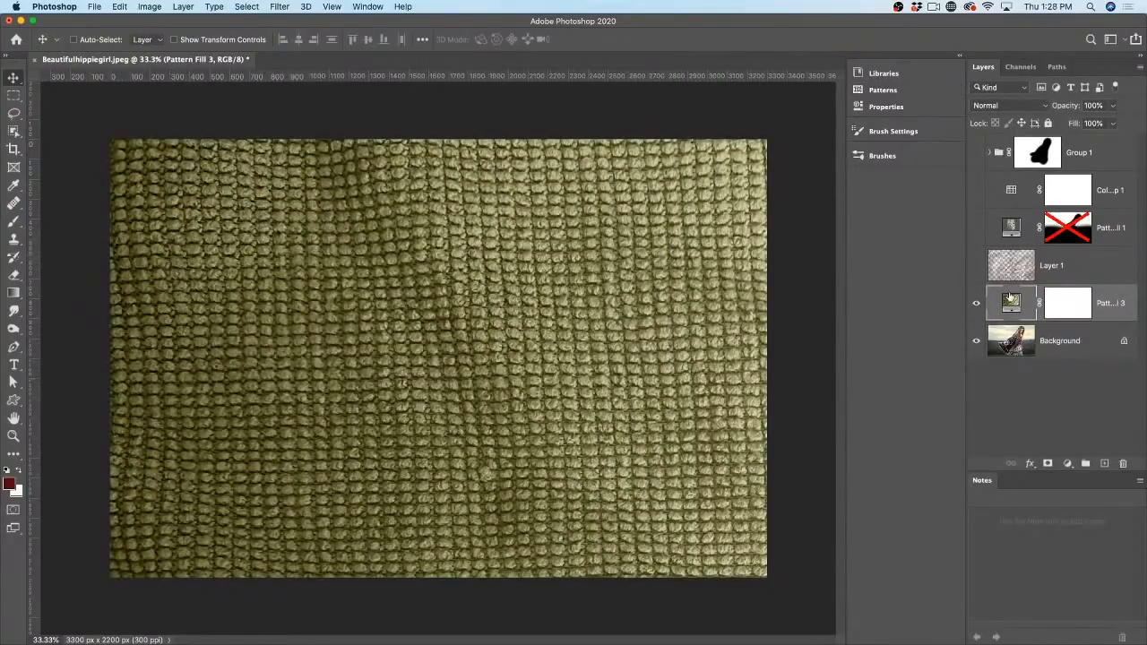
Step: Set the new pattern fill's scale to 124%
double_click(1010, 302)
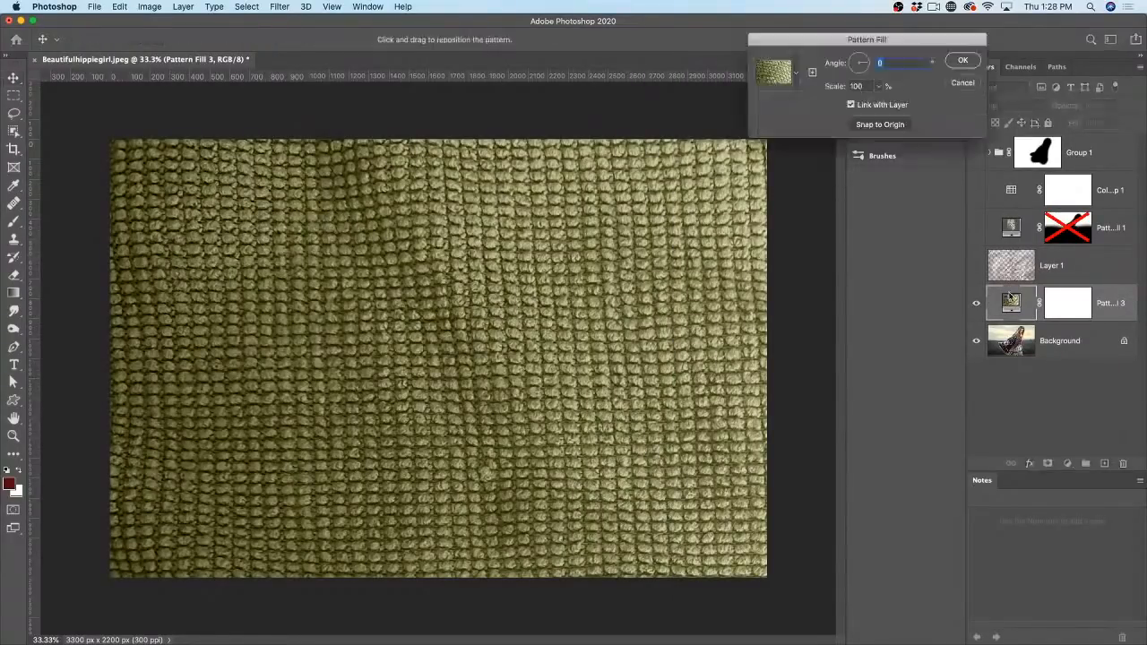
click(877, 86)
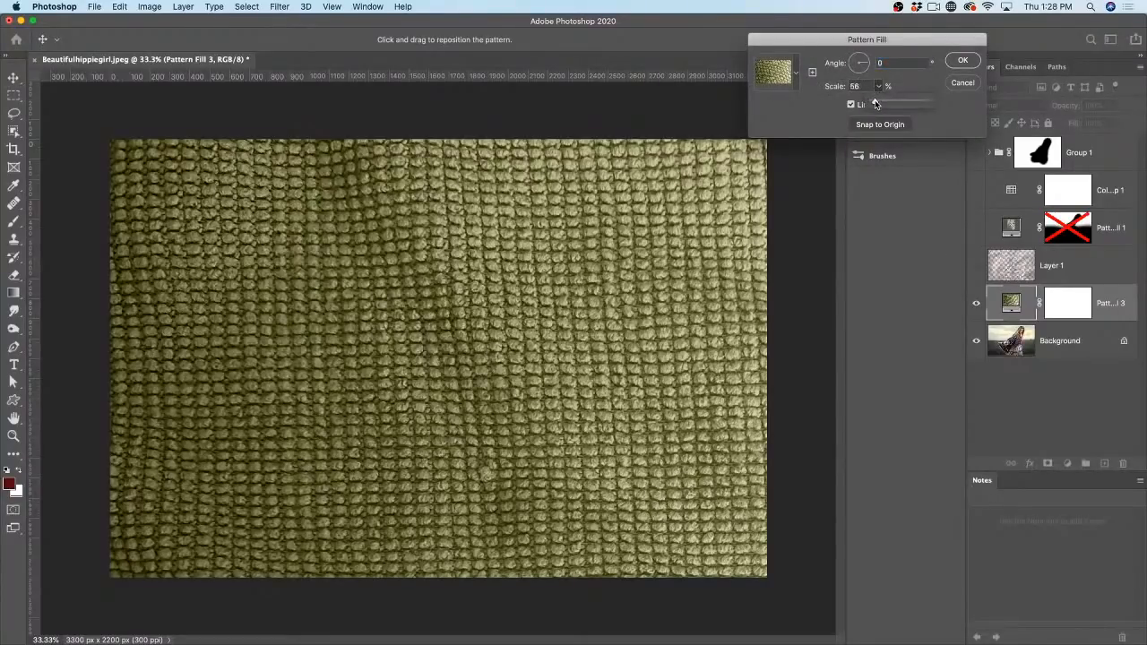
drag(875, 104, 871, 104)
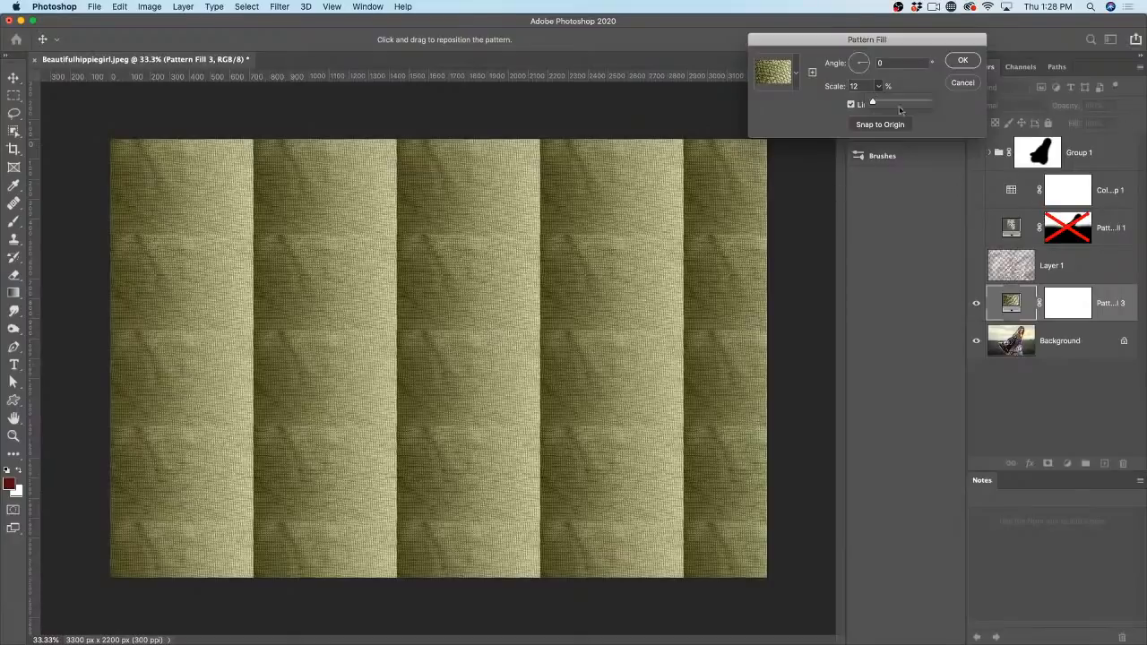
click(867, 88)
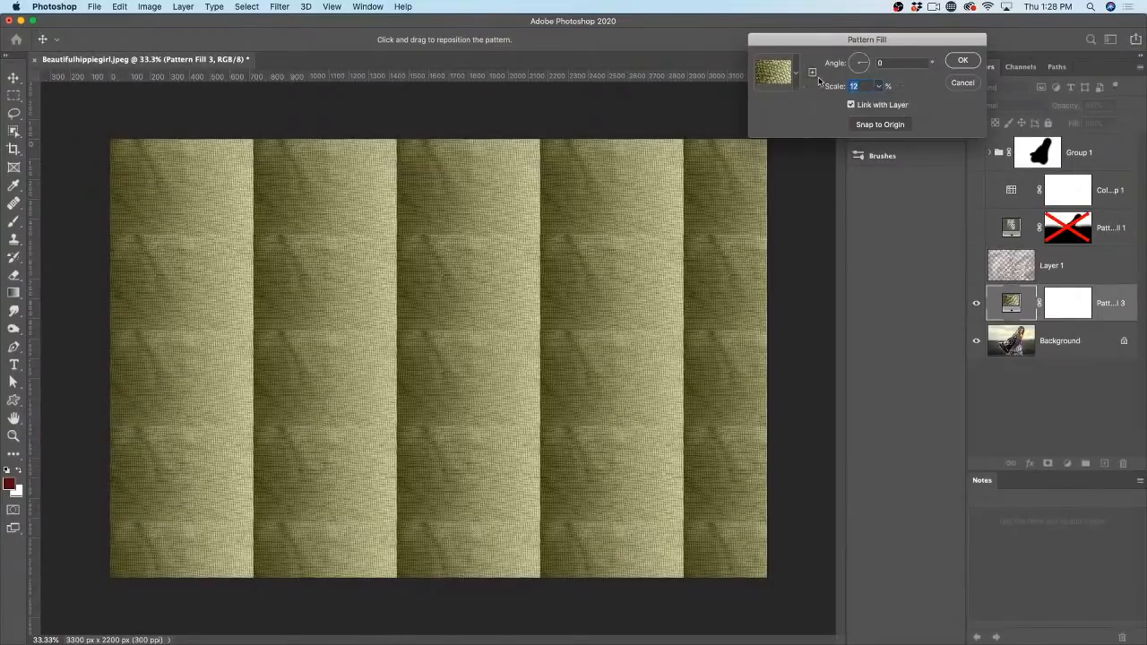
text(120)
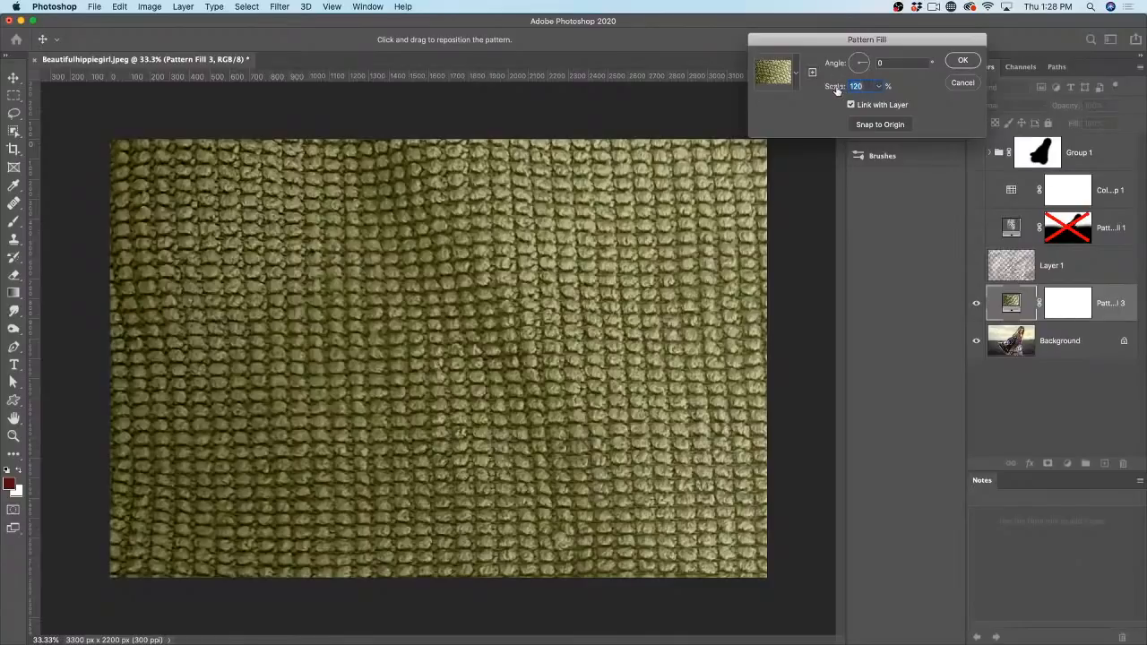
drag(839, 90, 842, 90)
click(958, 60)
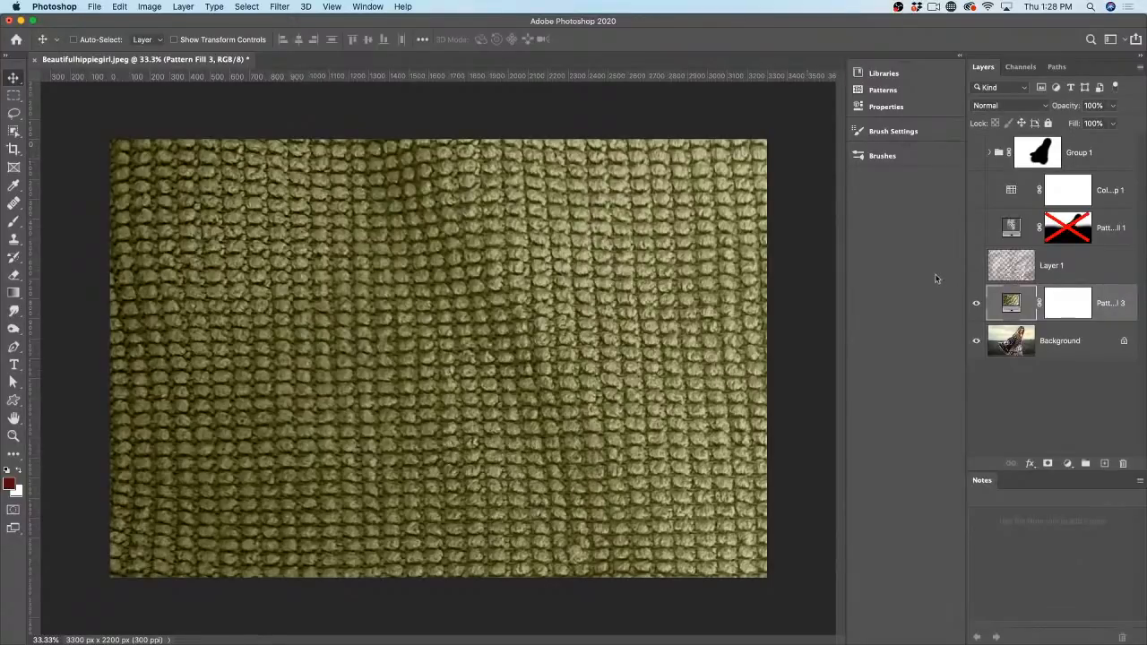
Step: Make Layer 1 and Pattern Fill 1 visible again, then lower Pattern Fill 1's opacity
click(975, 302)
click(975, 303)
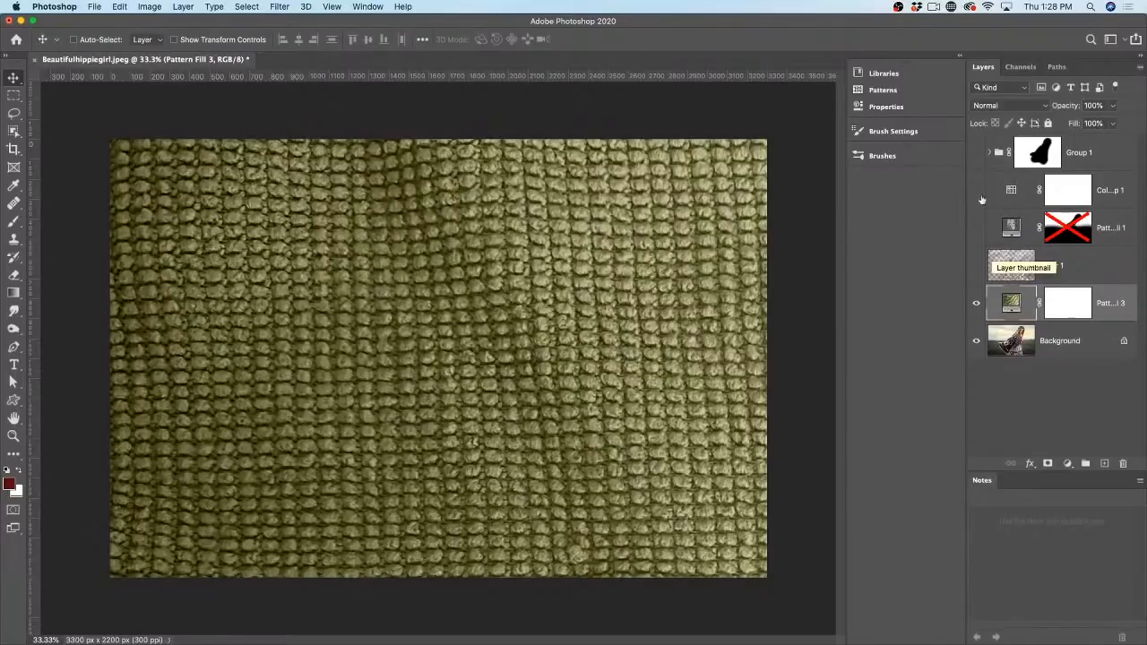
click(976, 266)
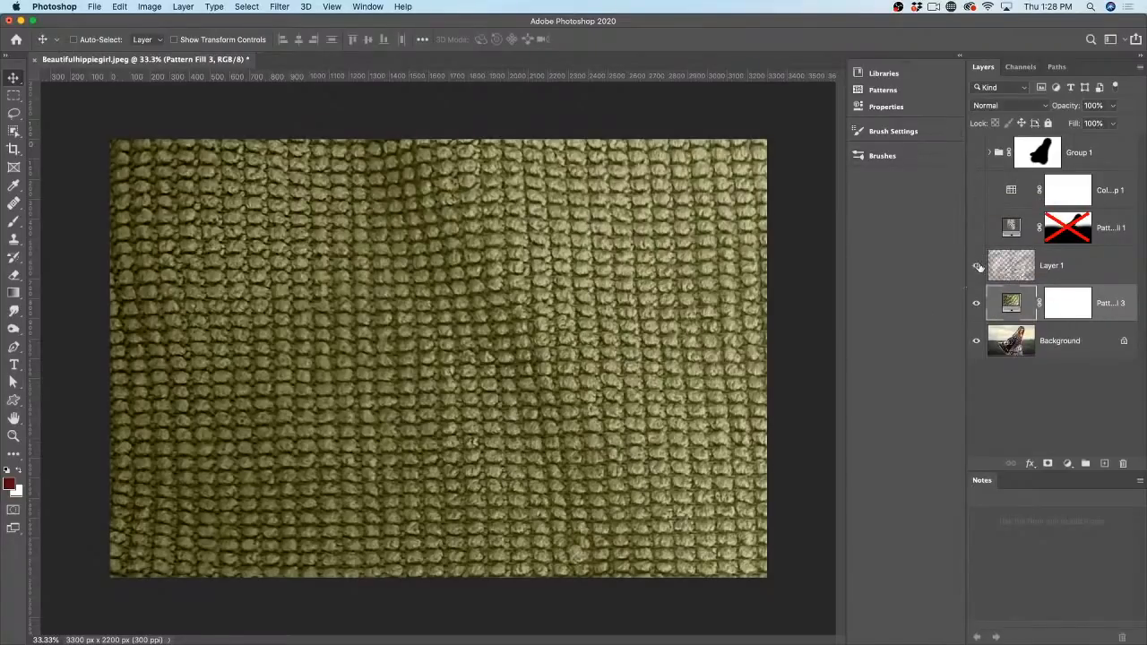
click(976, 228)
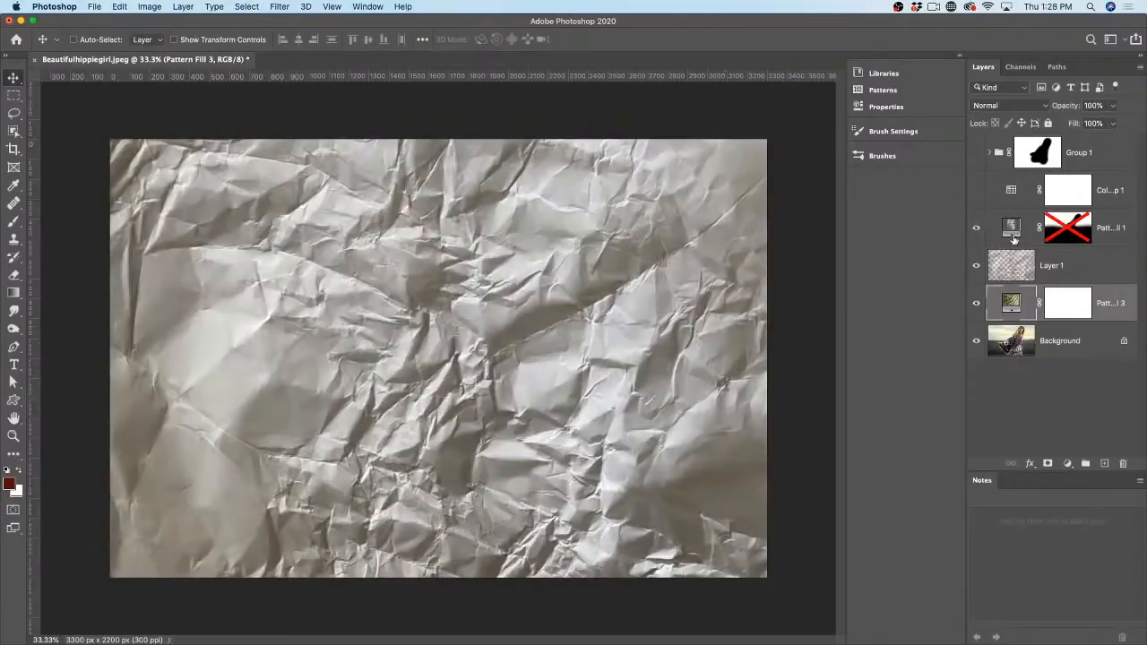
click(1012, 231)
mouse_move(1068, 108)
mouse_down()
mouse_move(1045, 109)
mouse_move(1059, 110)
mouse_up()
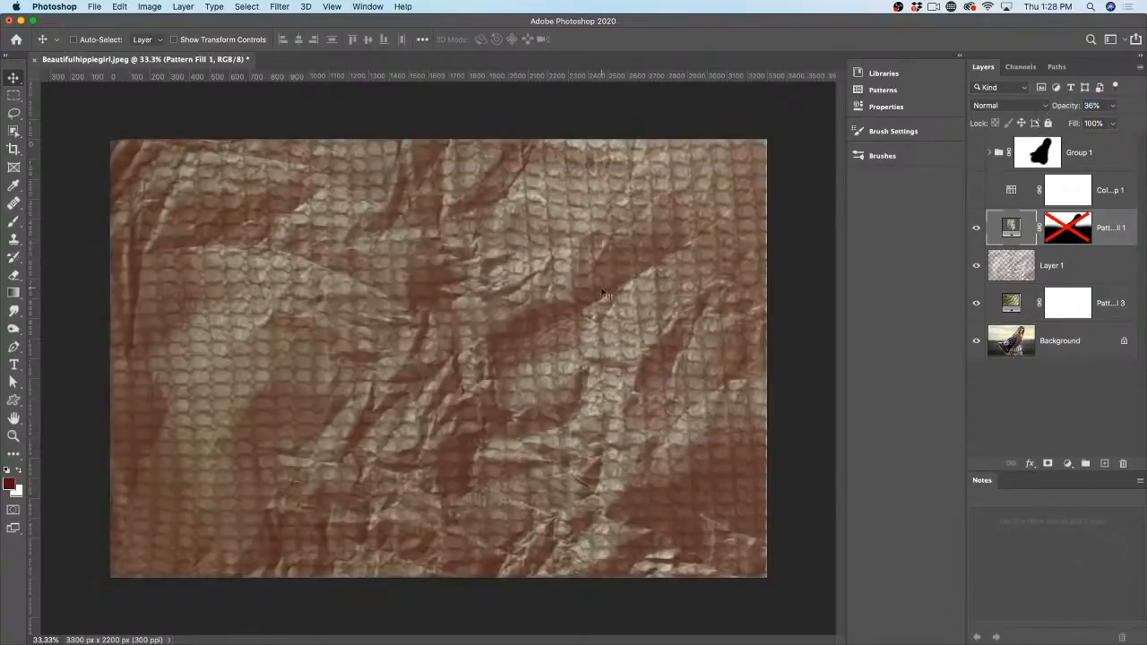
Step: Merge the woven fill, Layer 1 and crumpled-paper fill into one layer
click(1115, 304)
click(1109, 229)
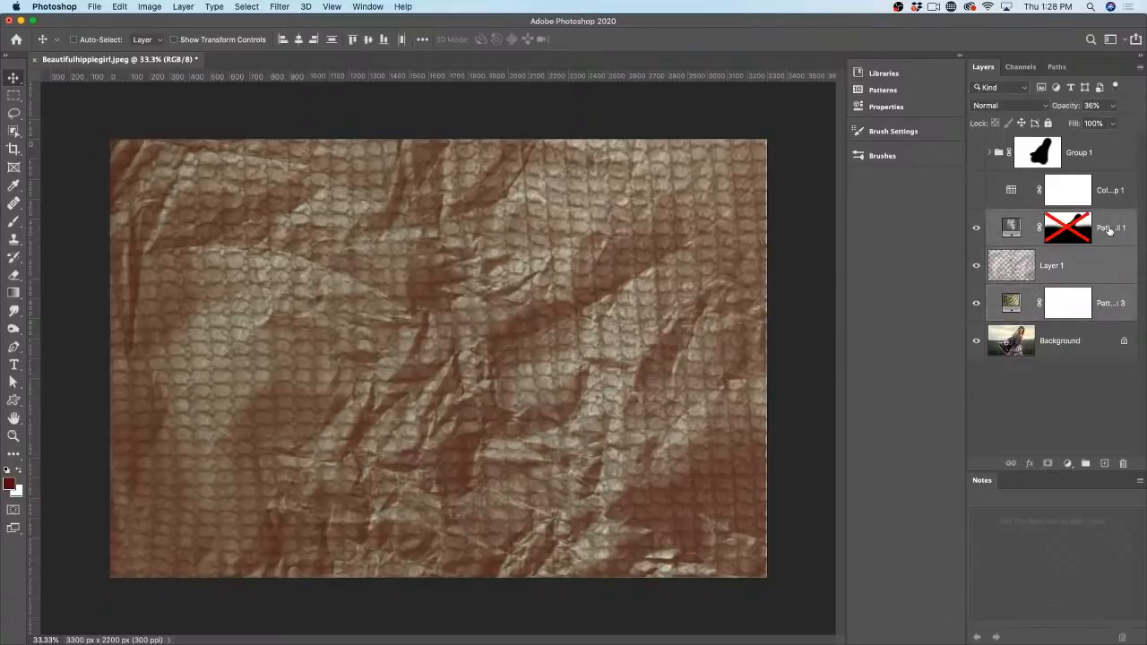
key(ctrl+e)
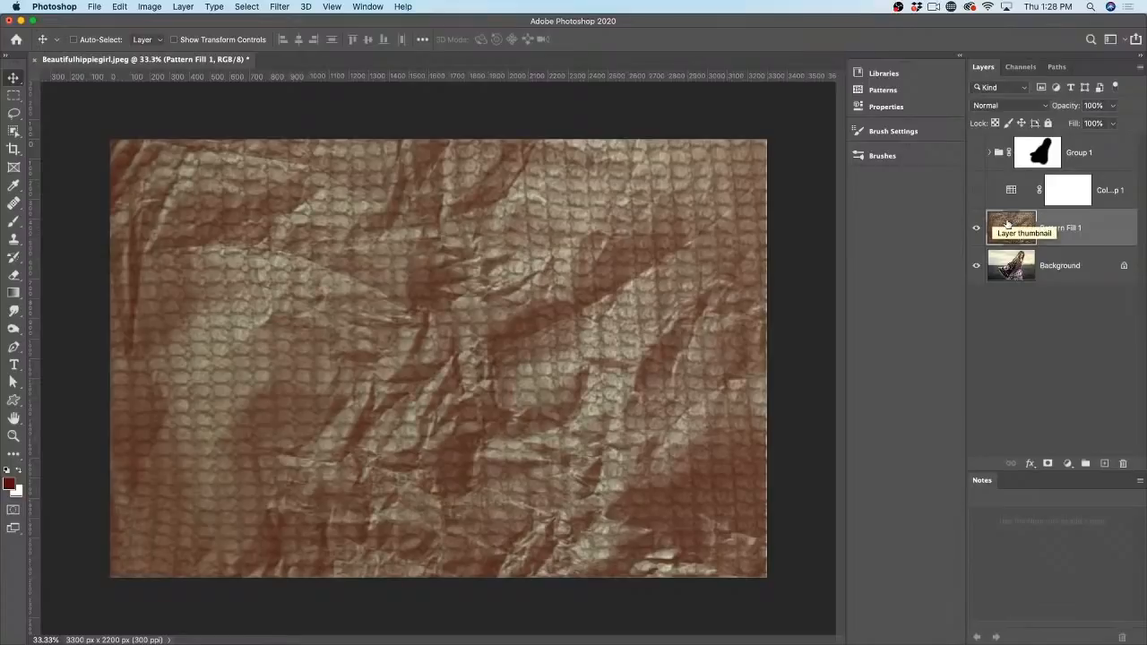
Step: Save the merged image as a new pattern and apply it as a clipped pattern fill
click(887, 91)
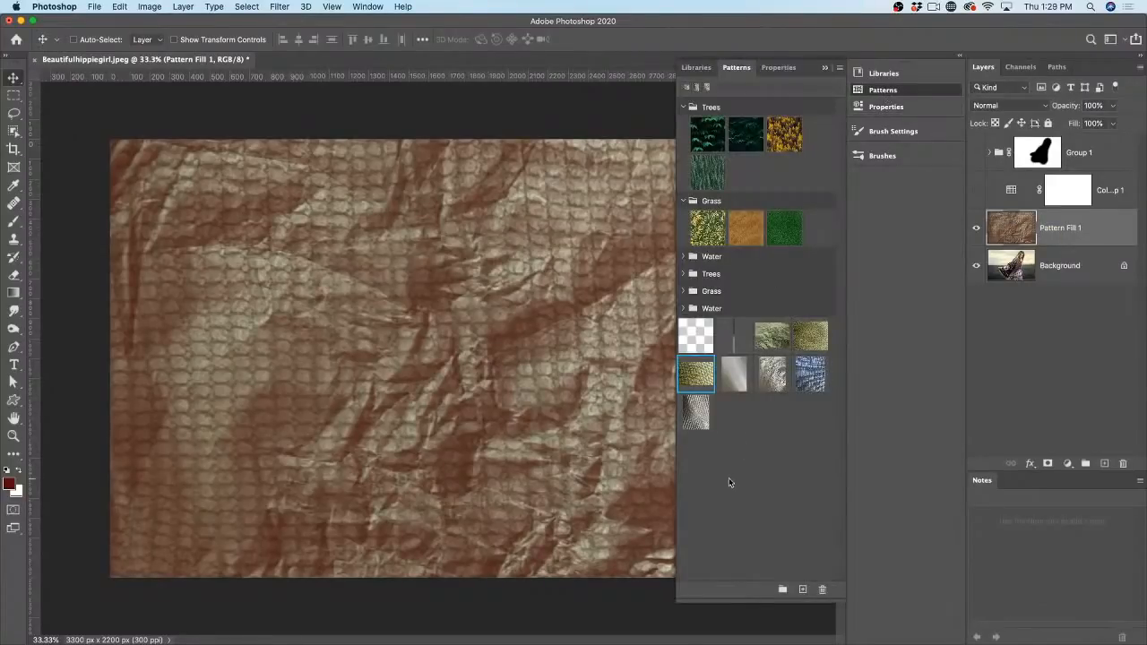
click(803, 589)
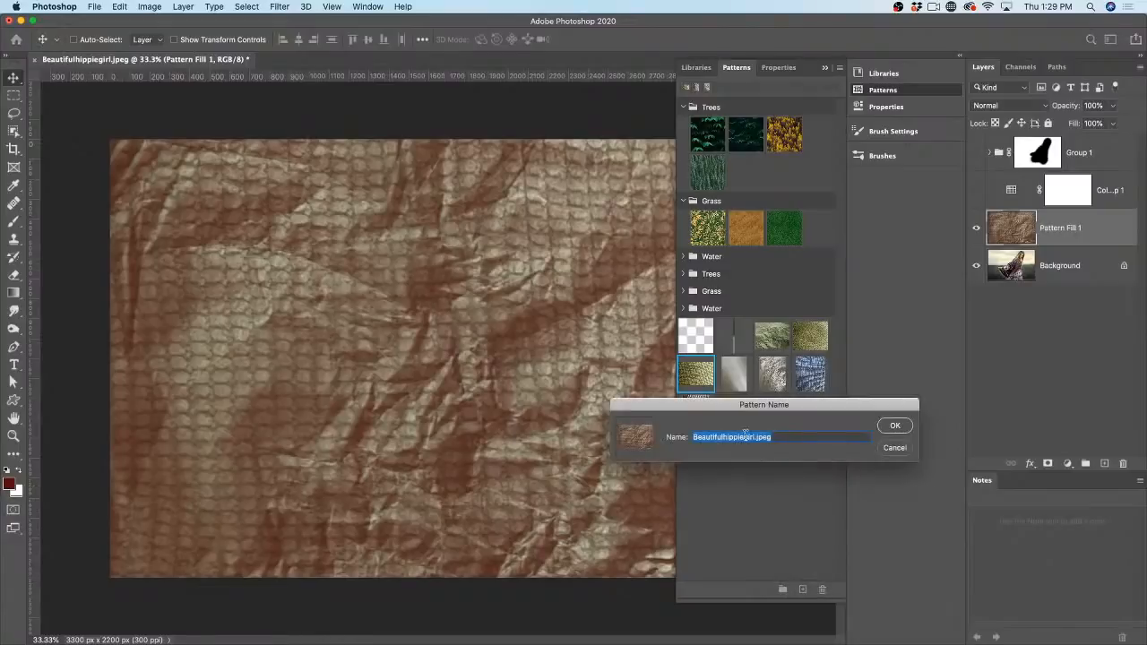
click(885, 429)
drag(734, 372, 573, 325)
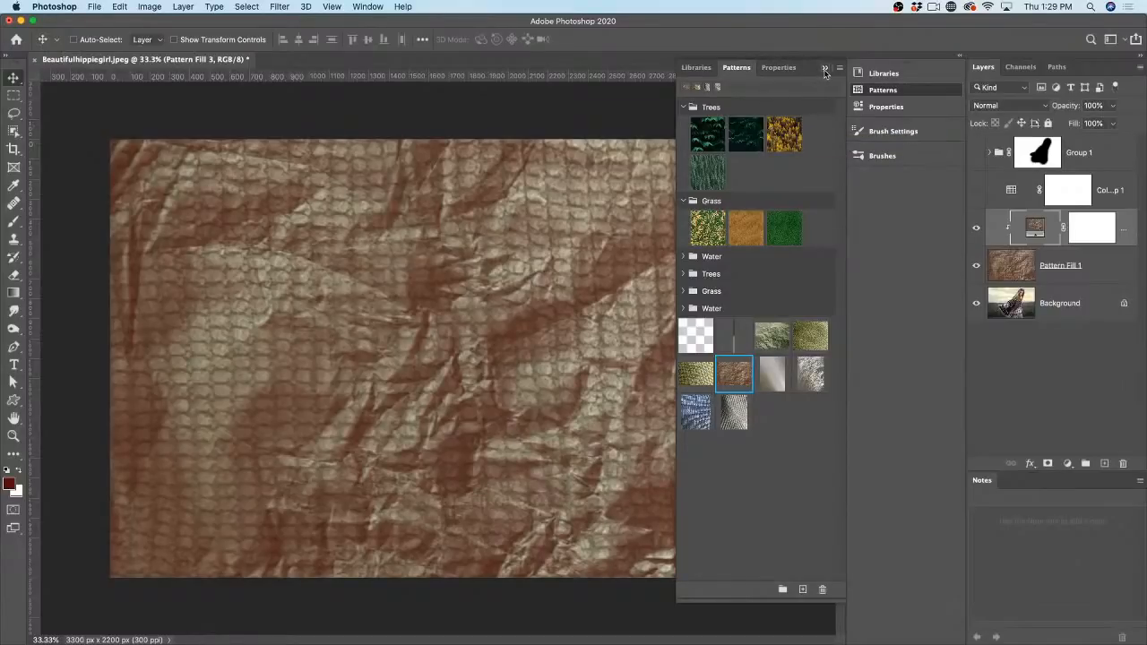
click(824, 69)
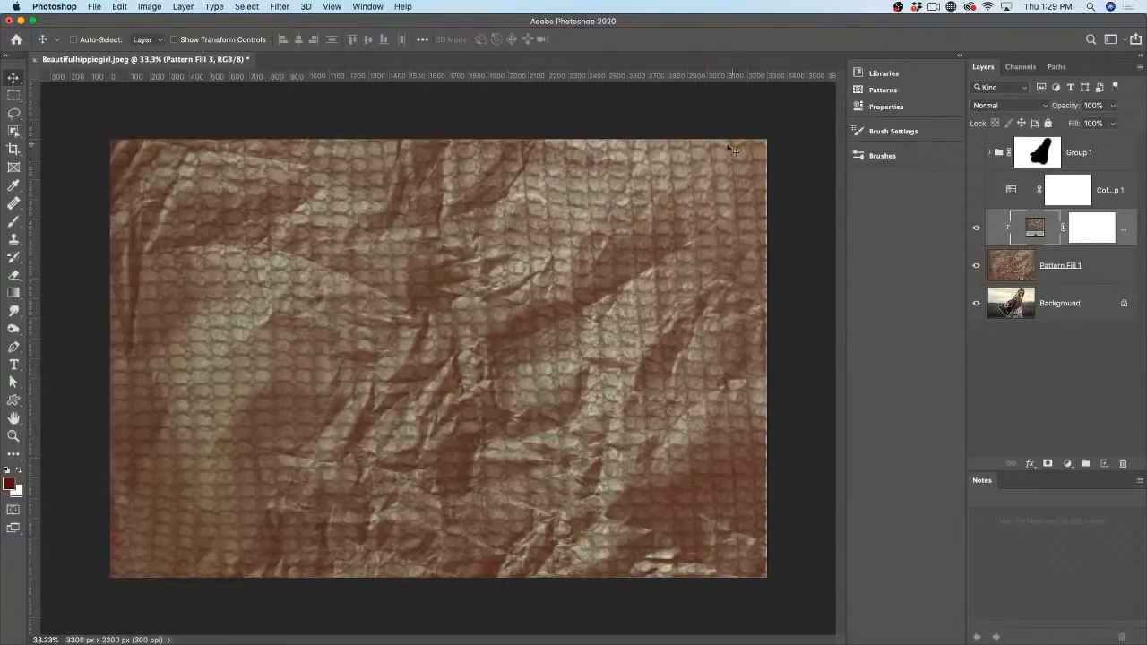
click(14, 222)
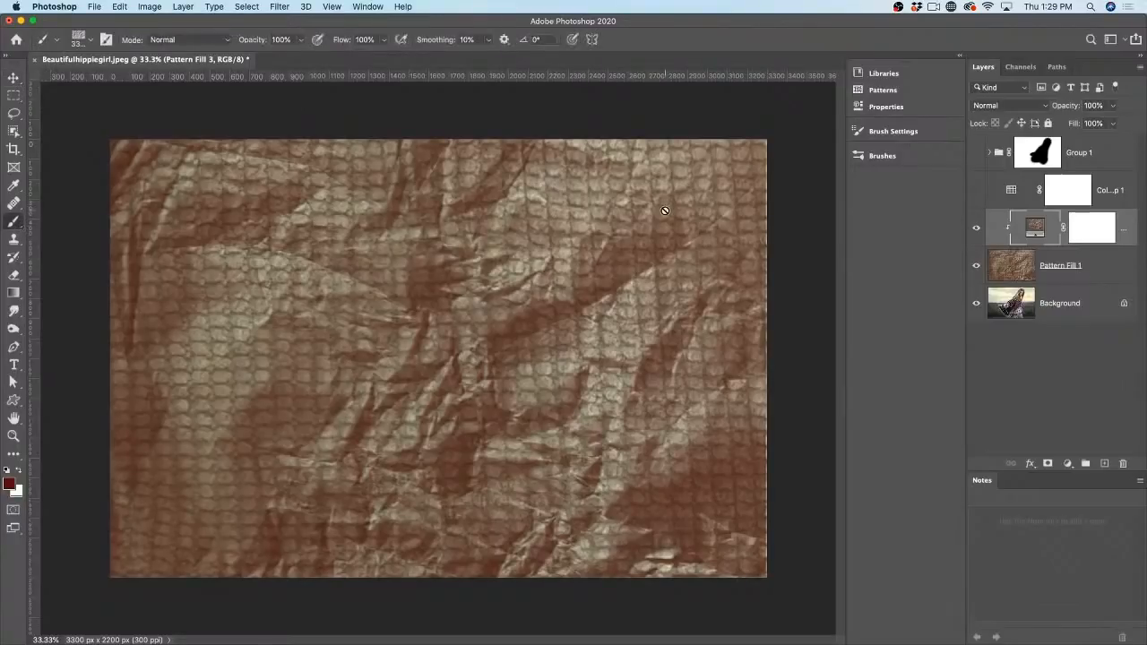
Step: Create a blank 1920×1080 px HDTV 1080p document at 72 ppi
click(10, 484)
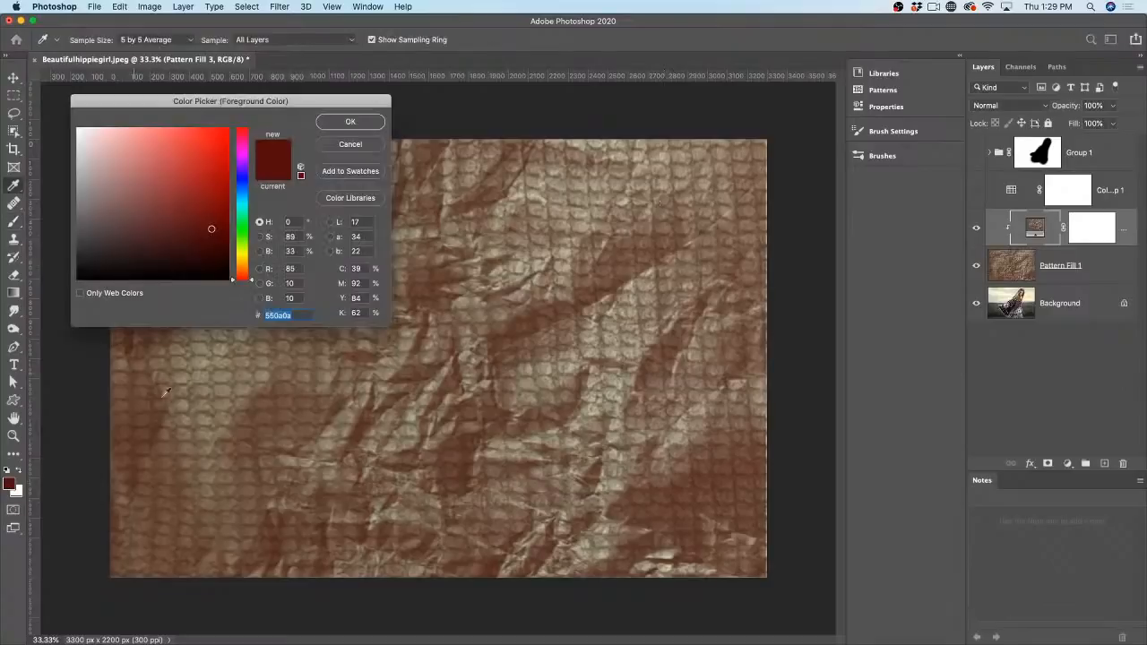
click(360, 143)
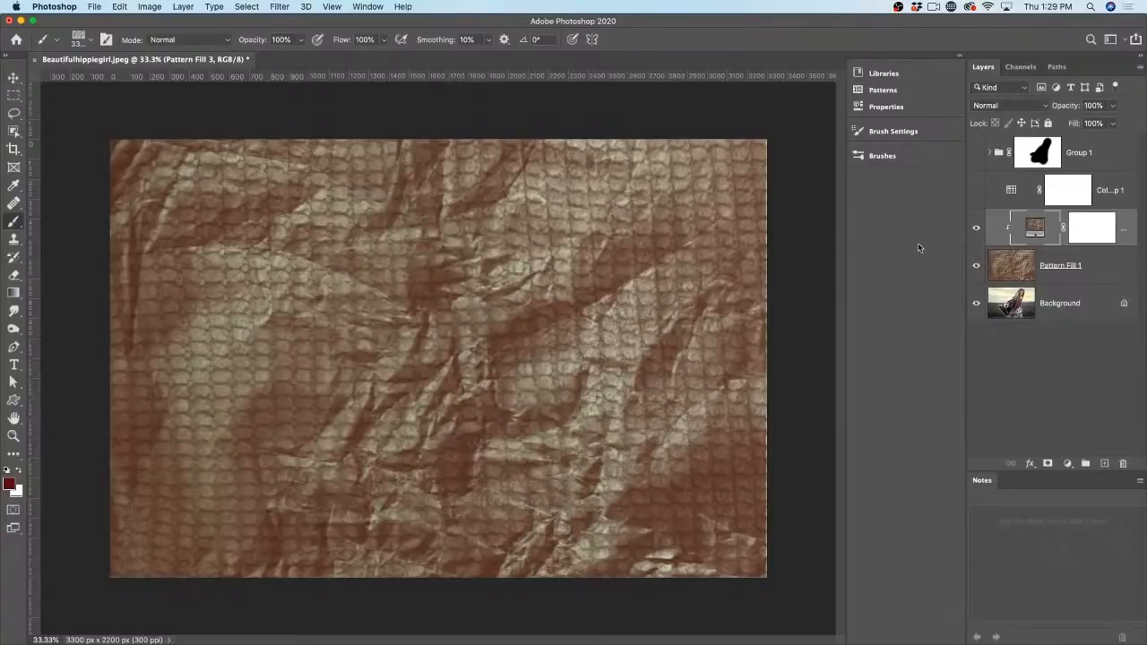
click(90, 6)
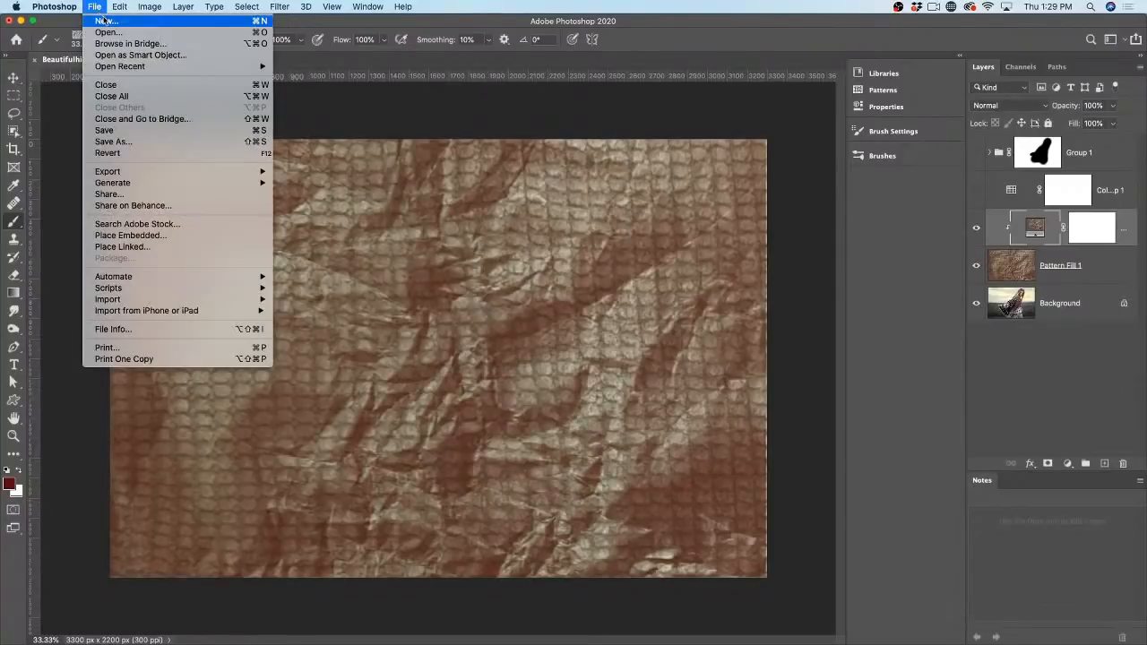
click(122, 24)
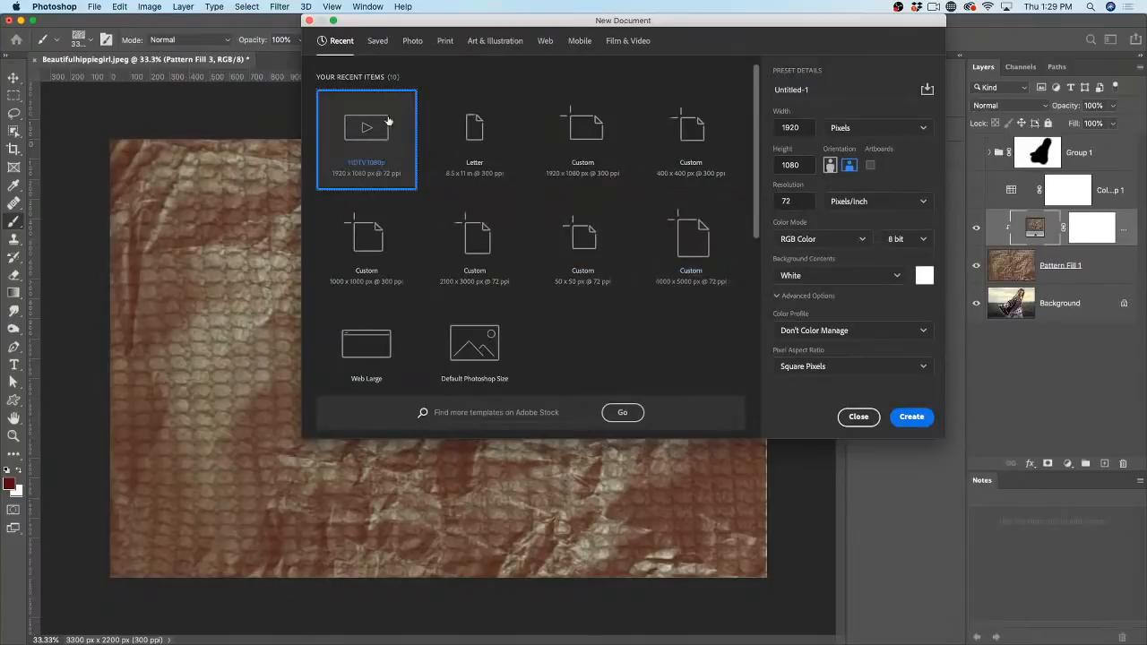
click(912, 419)
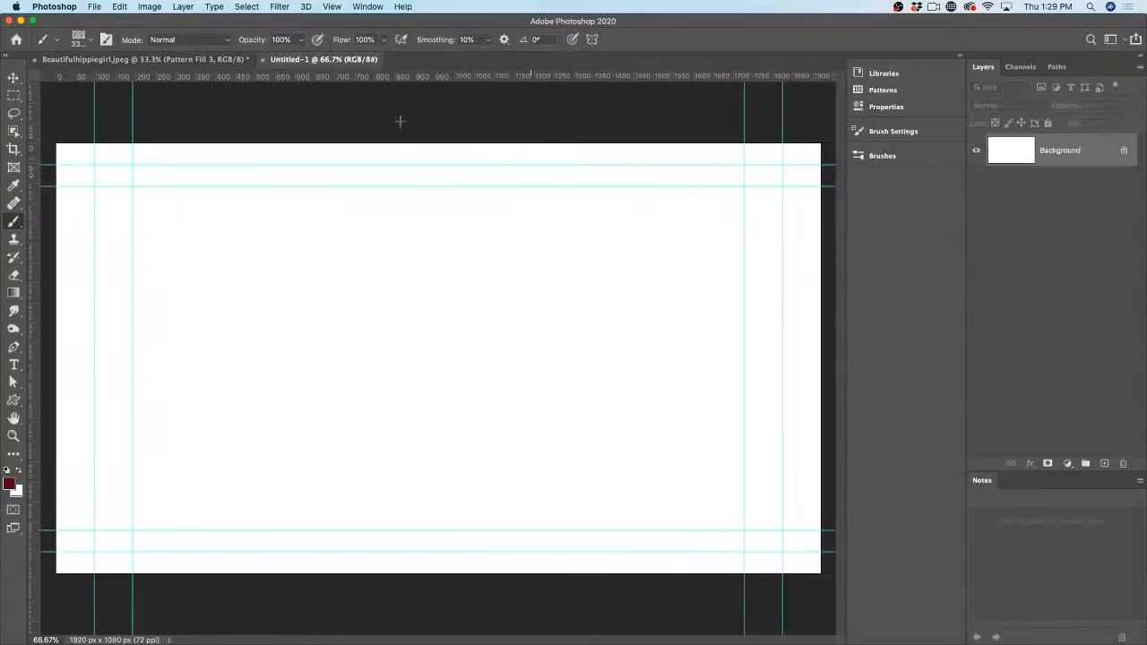
click(13, 78)
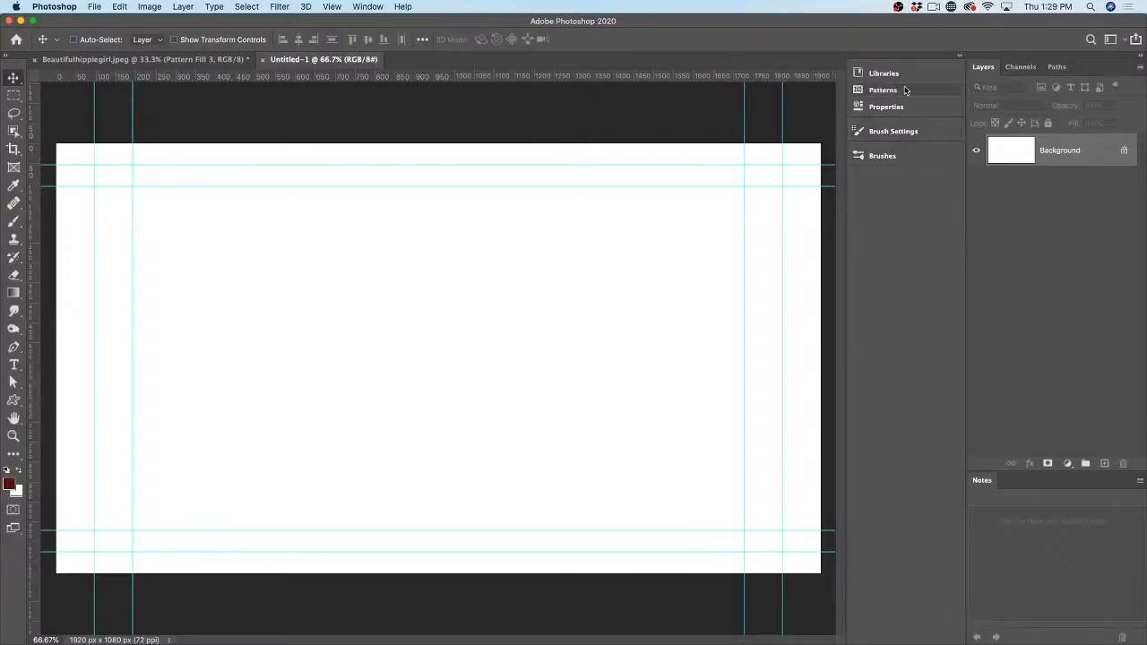
click(905, 89)
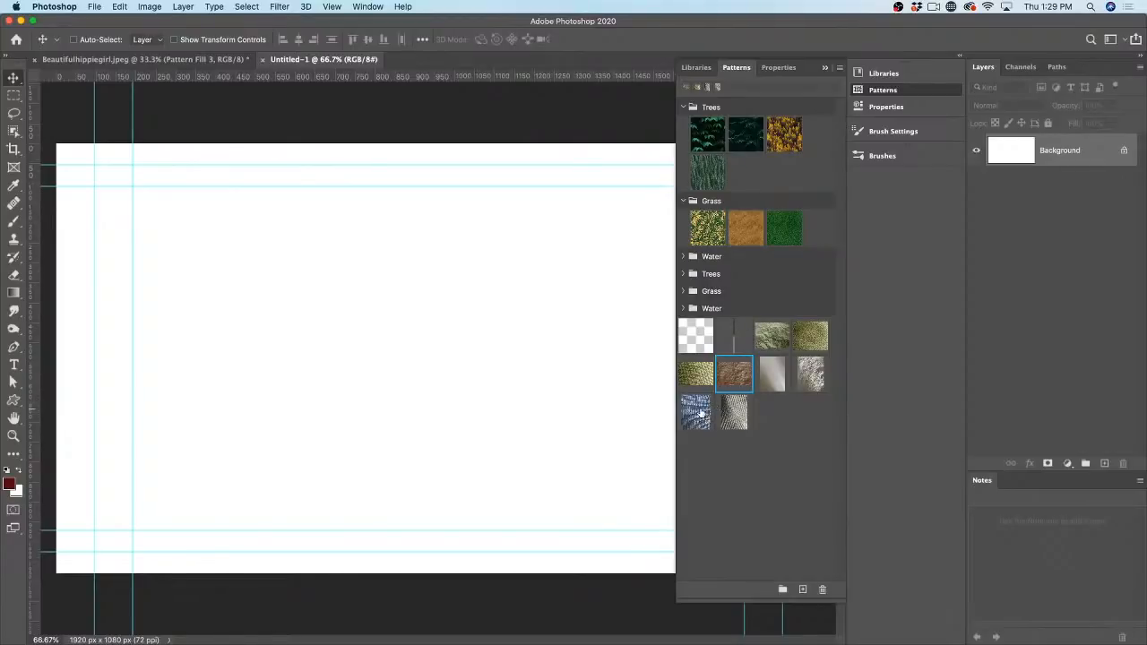
Step: Add the green woven pattern to Untitled-1 as Pattern Fill 1 covering the canvas
double_click(695, 374)
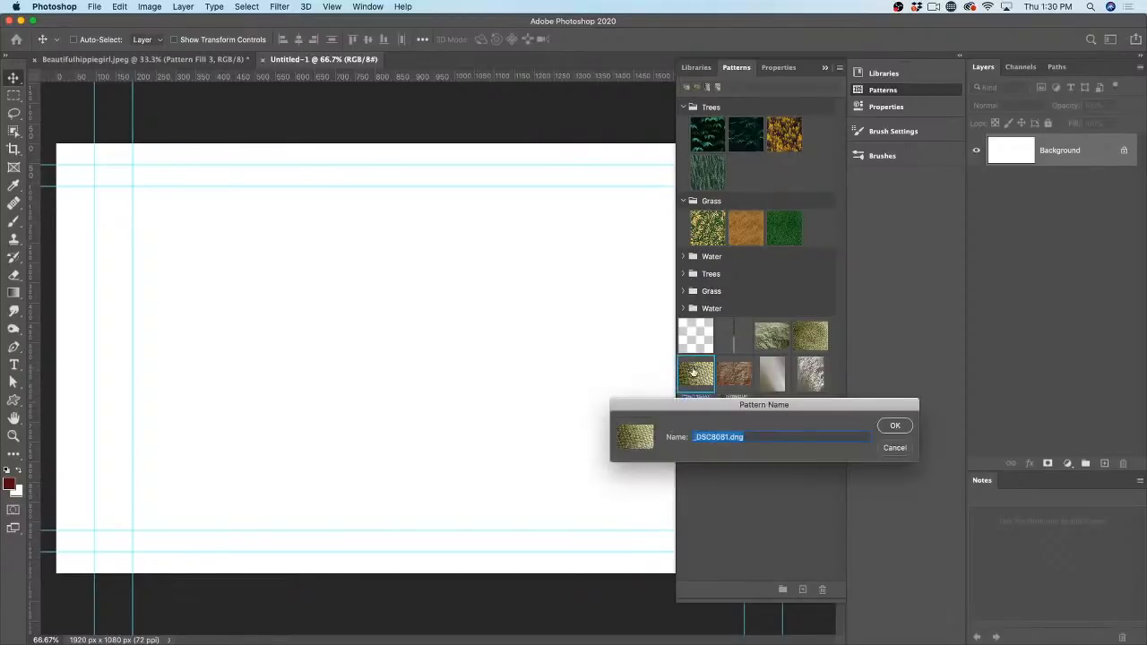
click(894, 425)
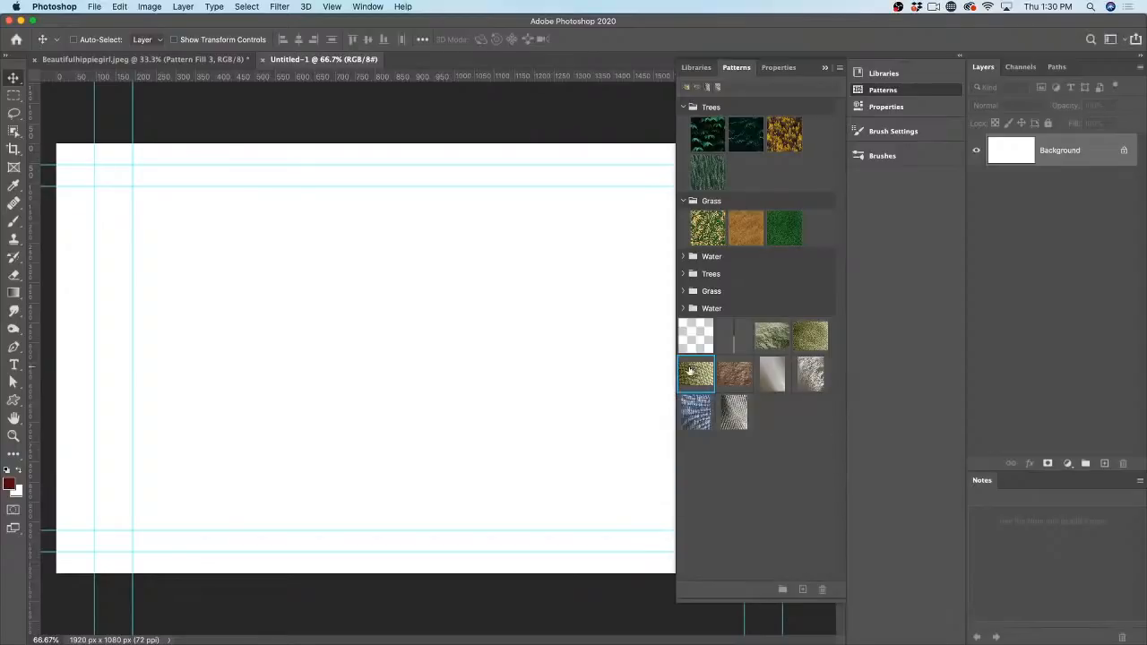
drag(695, 375, 461, 321)
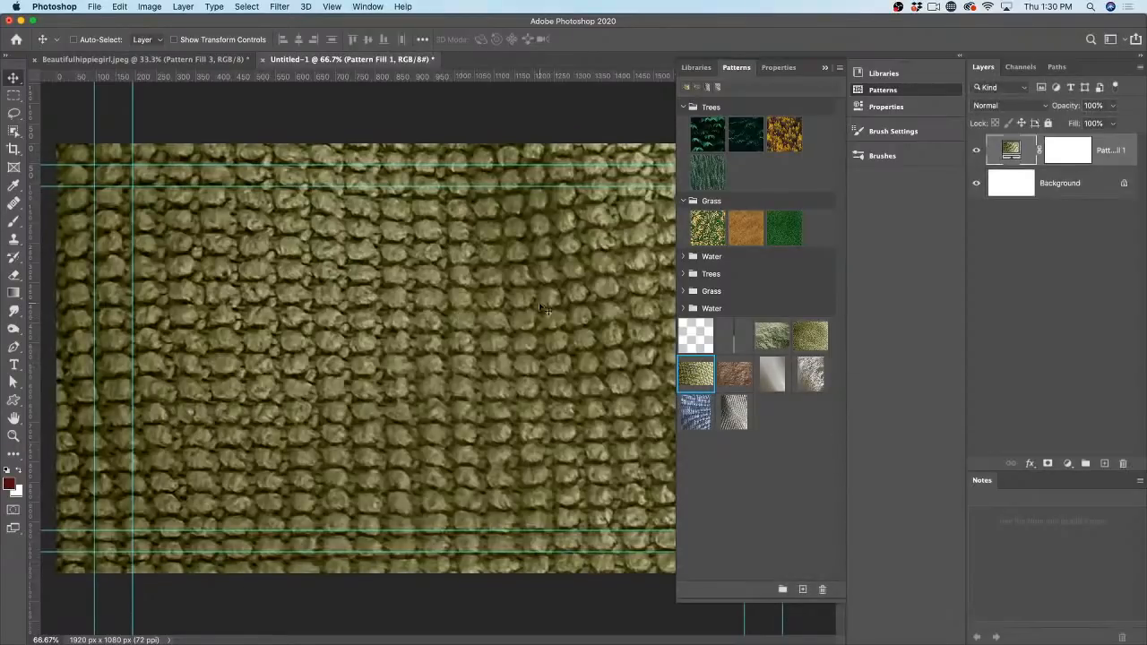
click(822, 68)
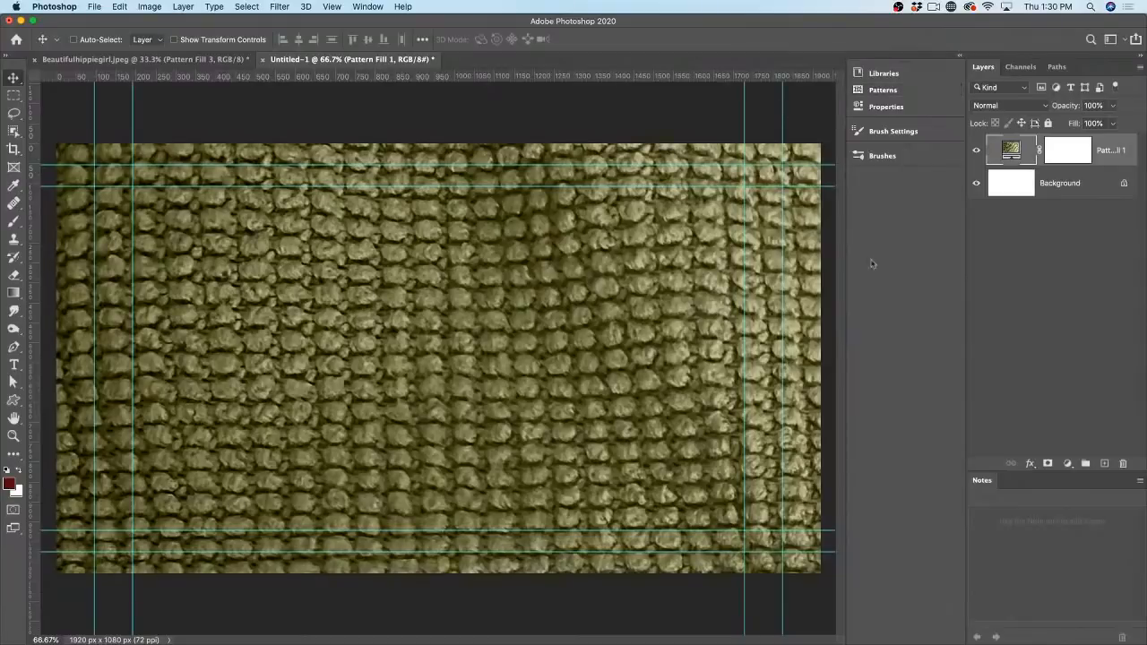
double_click(1010, 153)
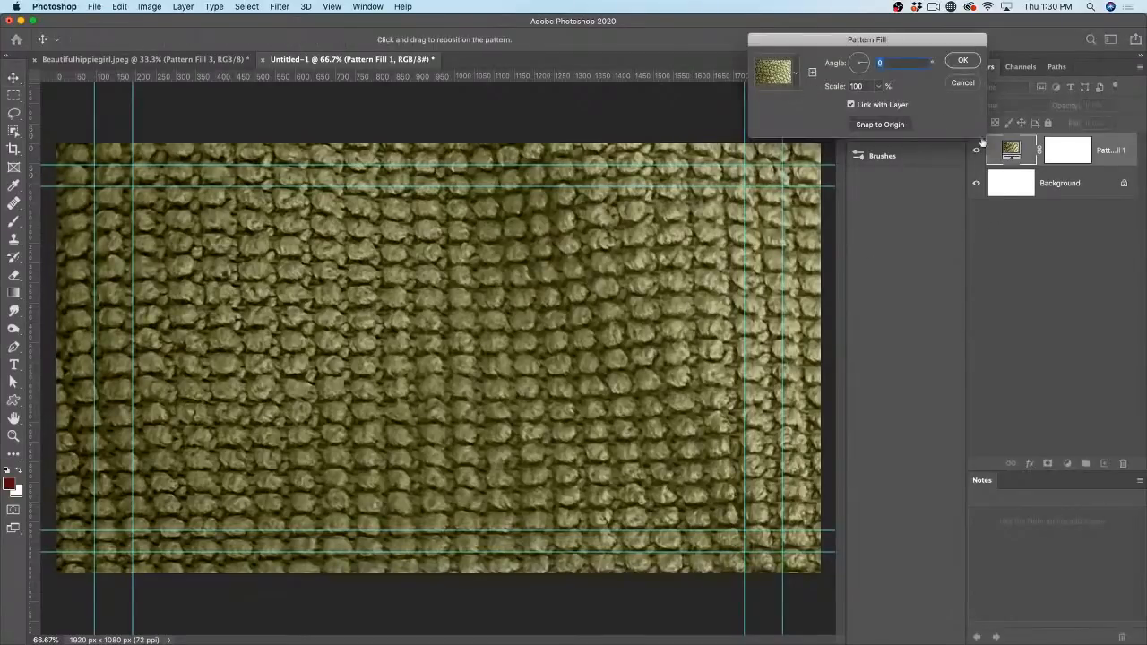
click(962, 82)
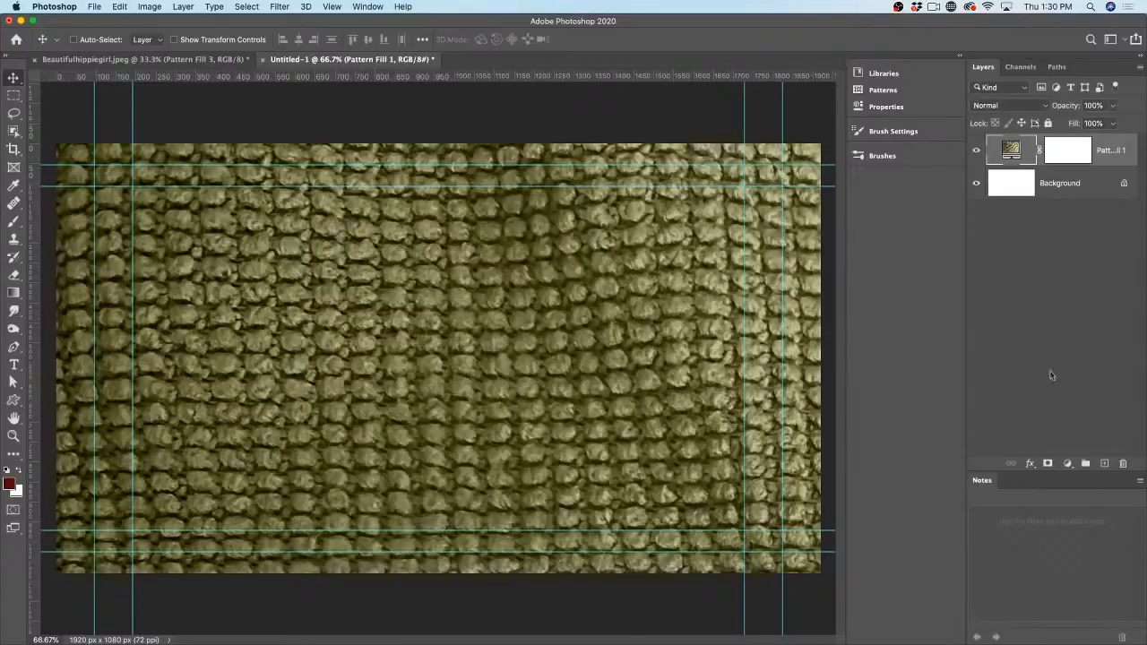
click(1068, 466)
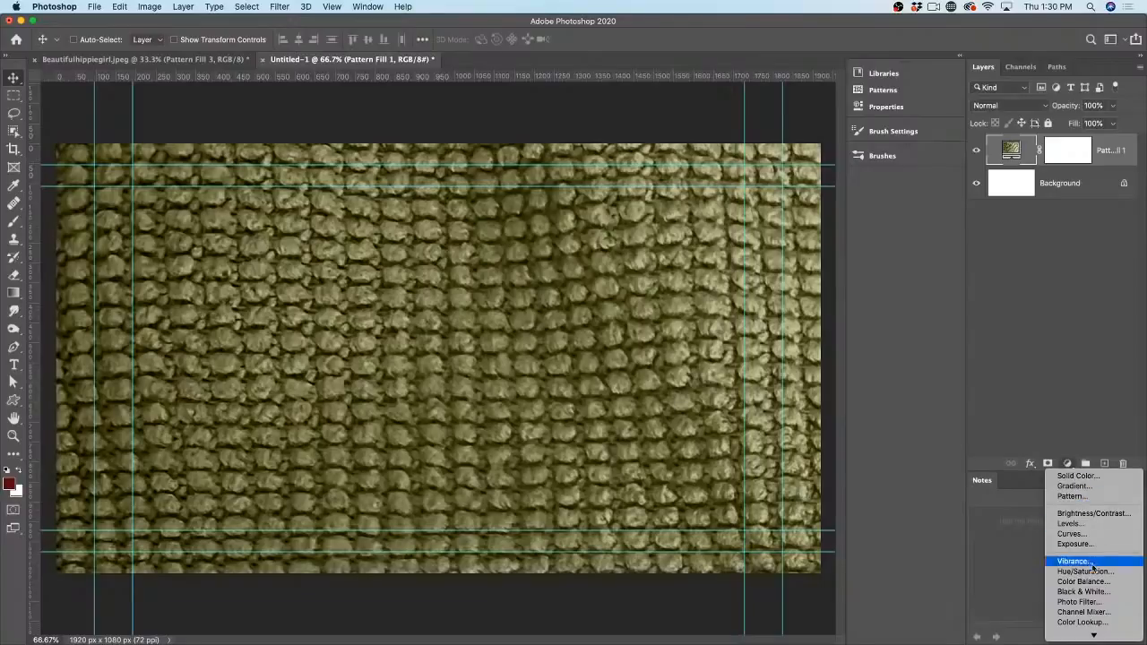
Step: Add a Hue/Saturation adjustment with hue −176 to turn the pattern purple
click(1084, 571)
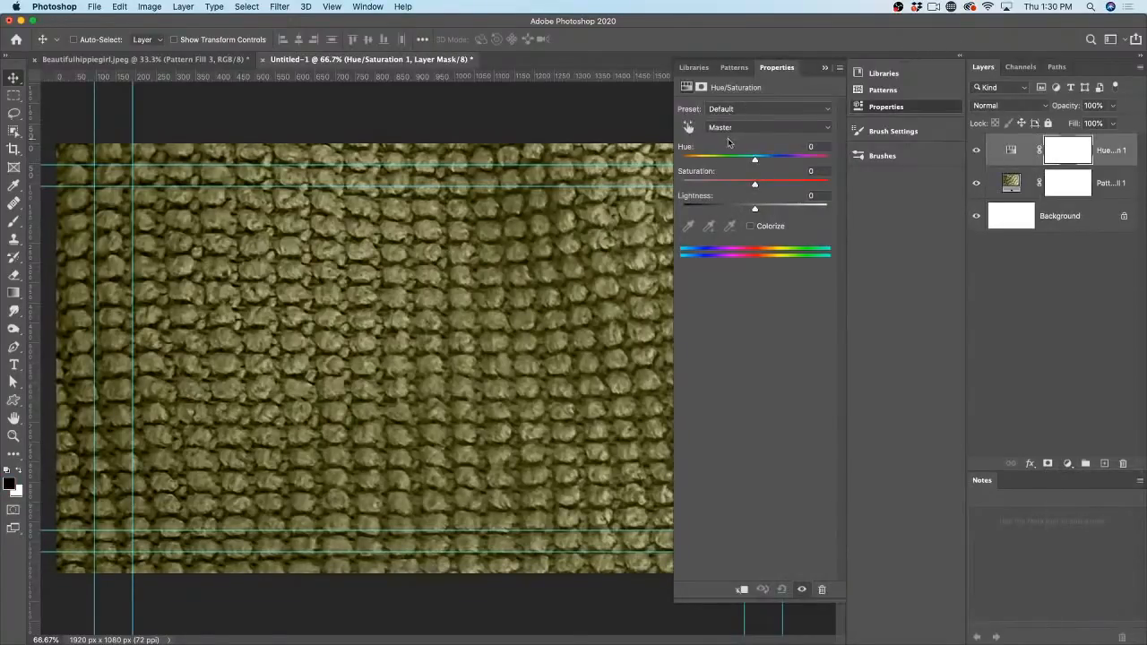
drag(752, 160, 685, 159)
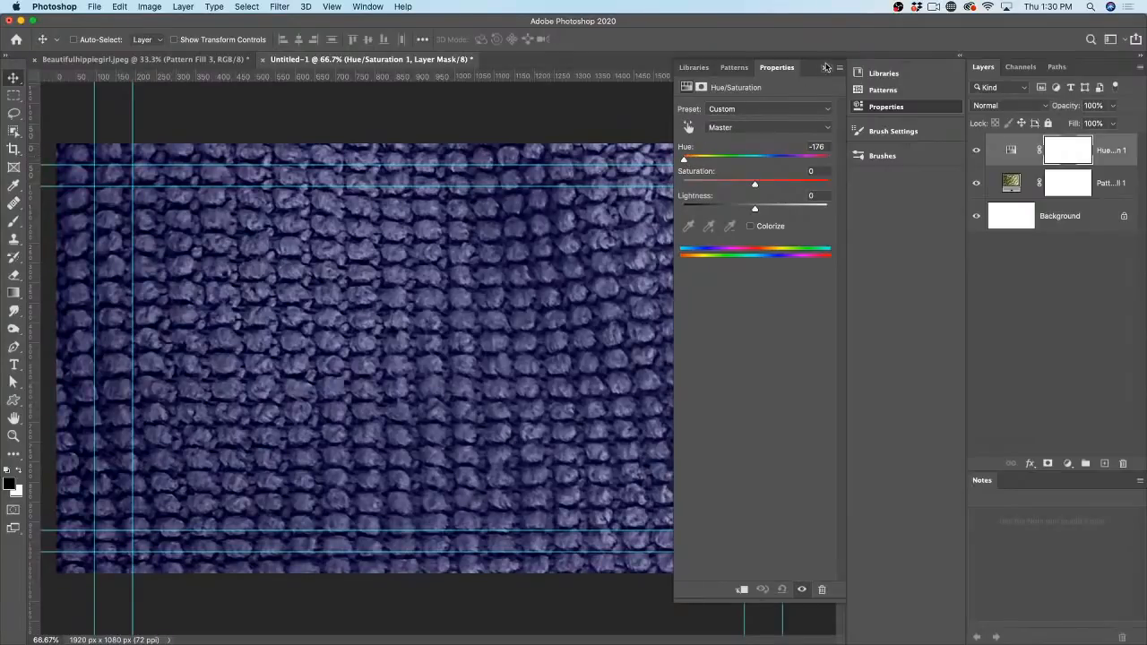
click(825, 67)
Step: Convert the Pattern Fill 1 layer into a smart object
click(1012, 183)
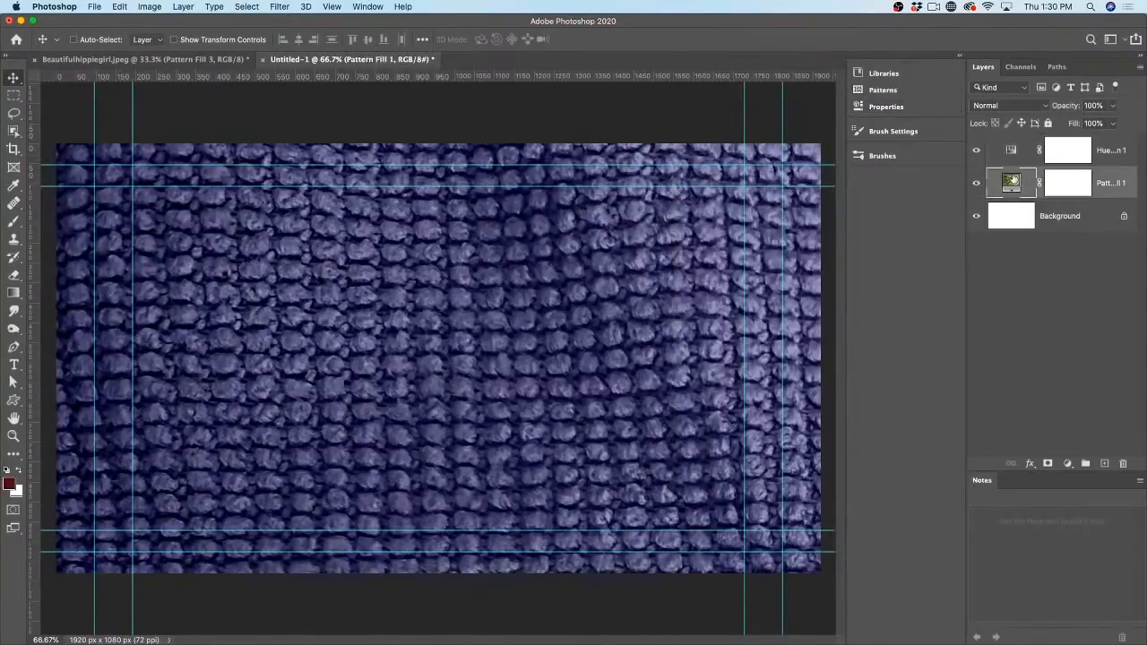
right_click(1115, 183)
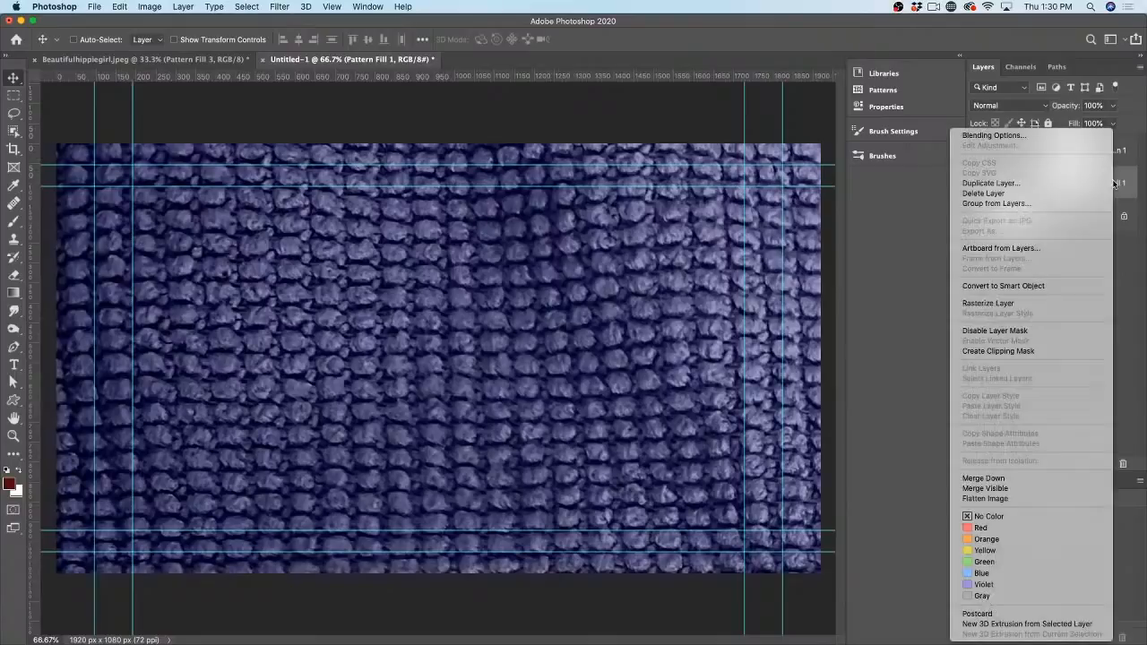
click(1007, 286)
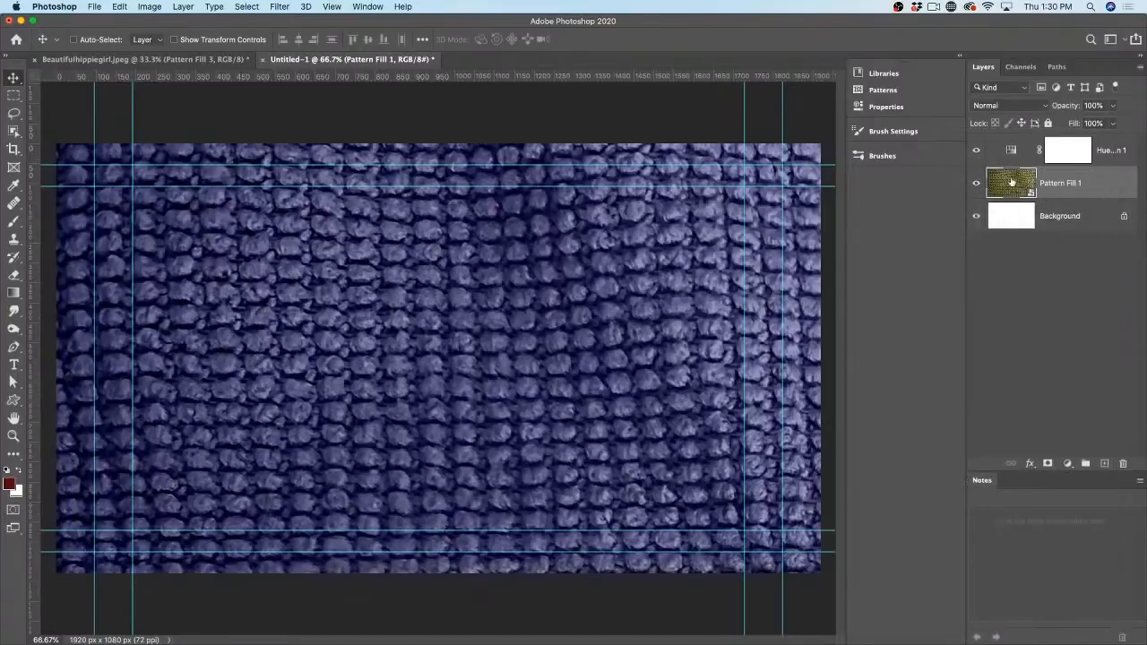
click(280, 6)
Step: Try a Twirl distortion at angle 614 on Pattern Fill 1, then undo it
mouse_move(332, 171)
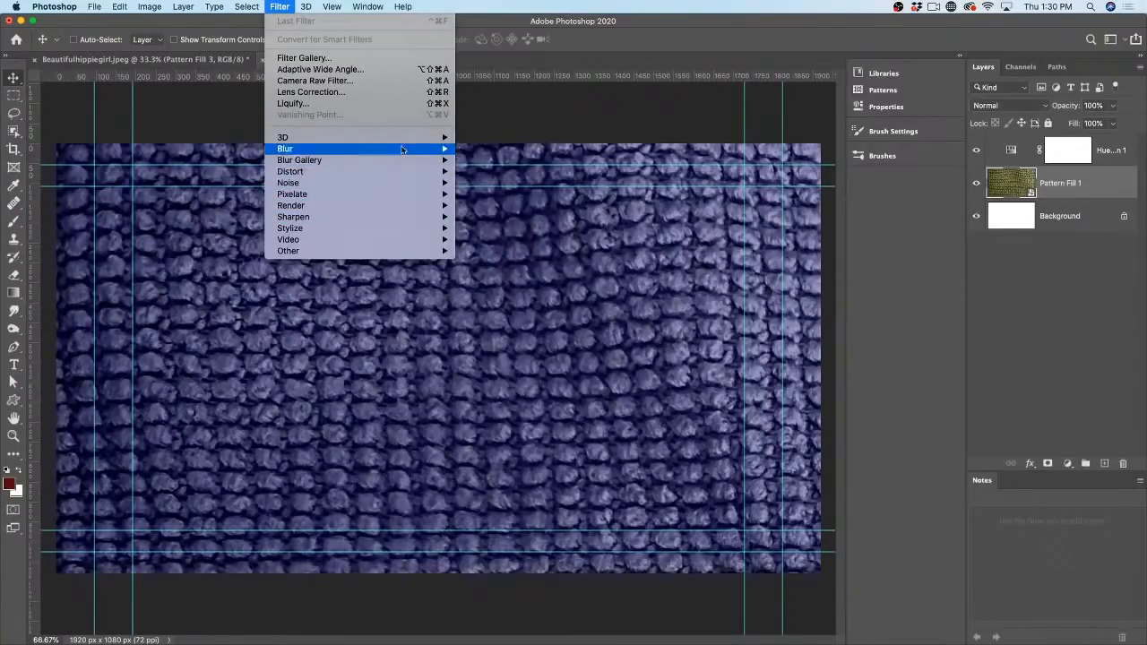
mouse_move(321, 148)
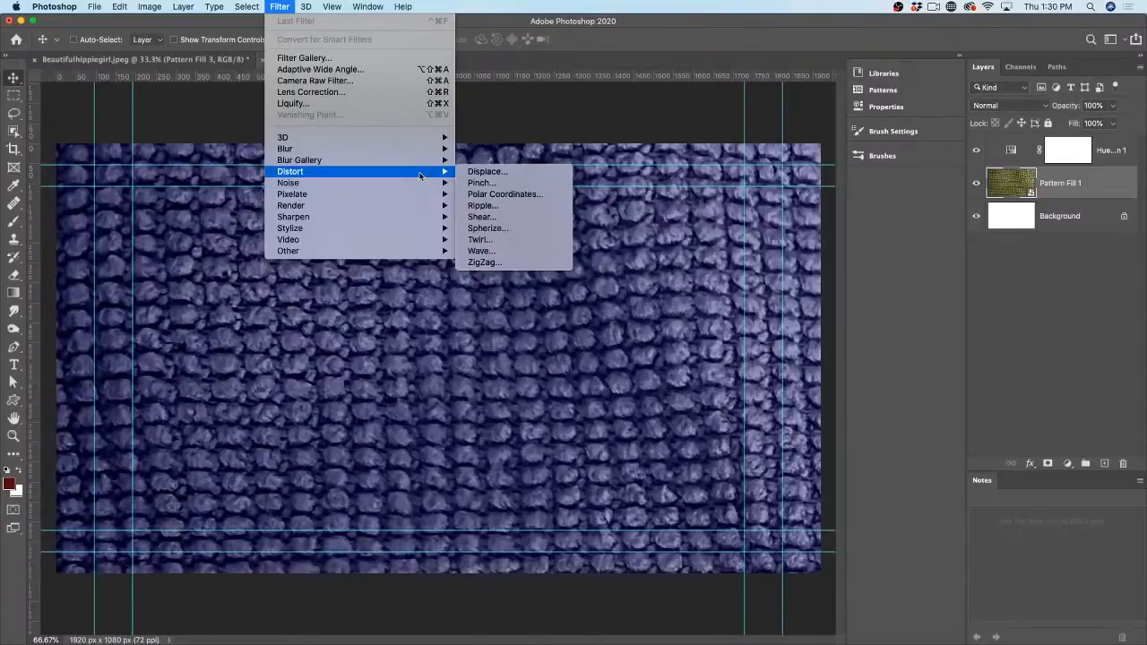
click(510, 238)
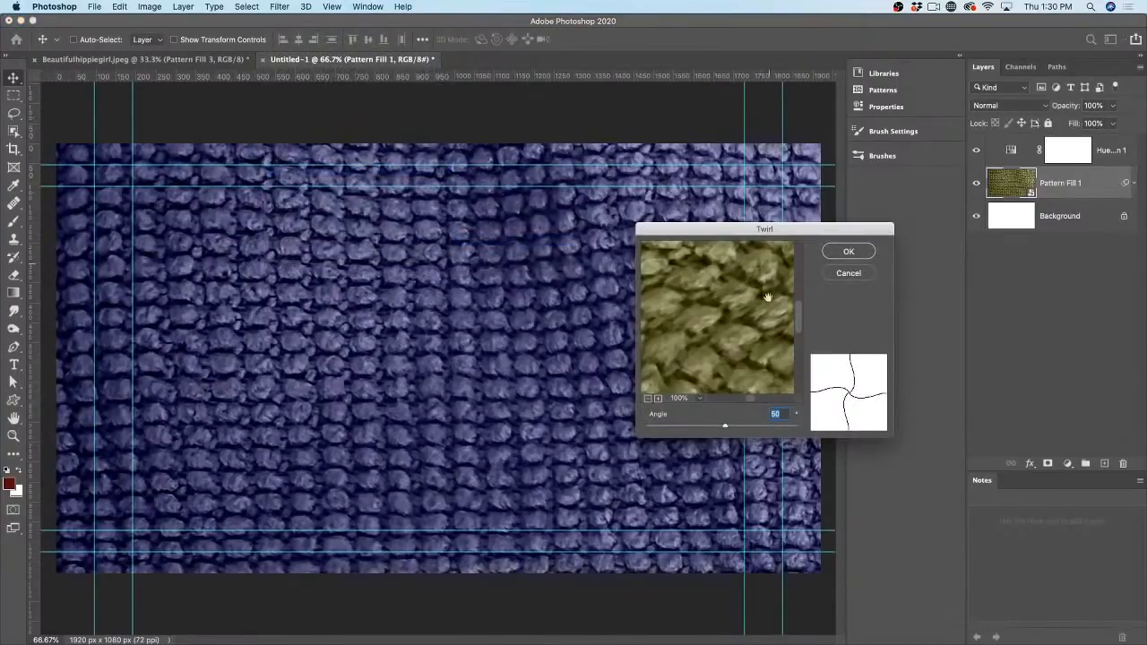
drag(727, 426, 766, 426)
click(839, 252)
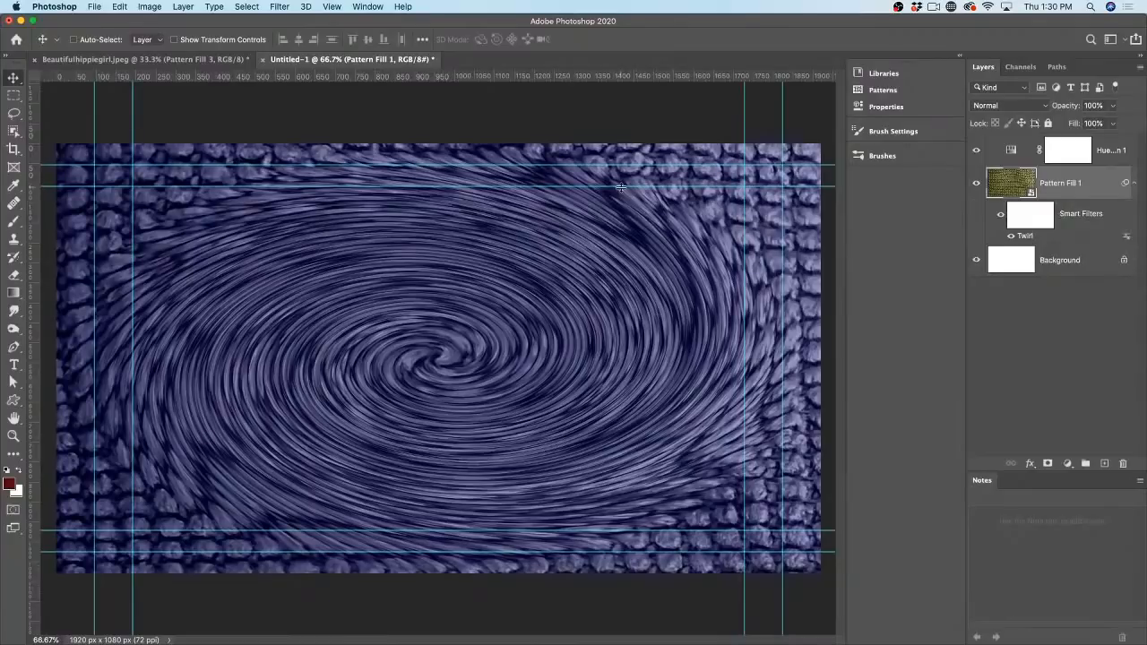
key(super+z)
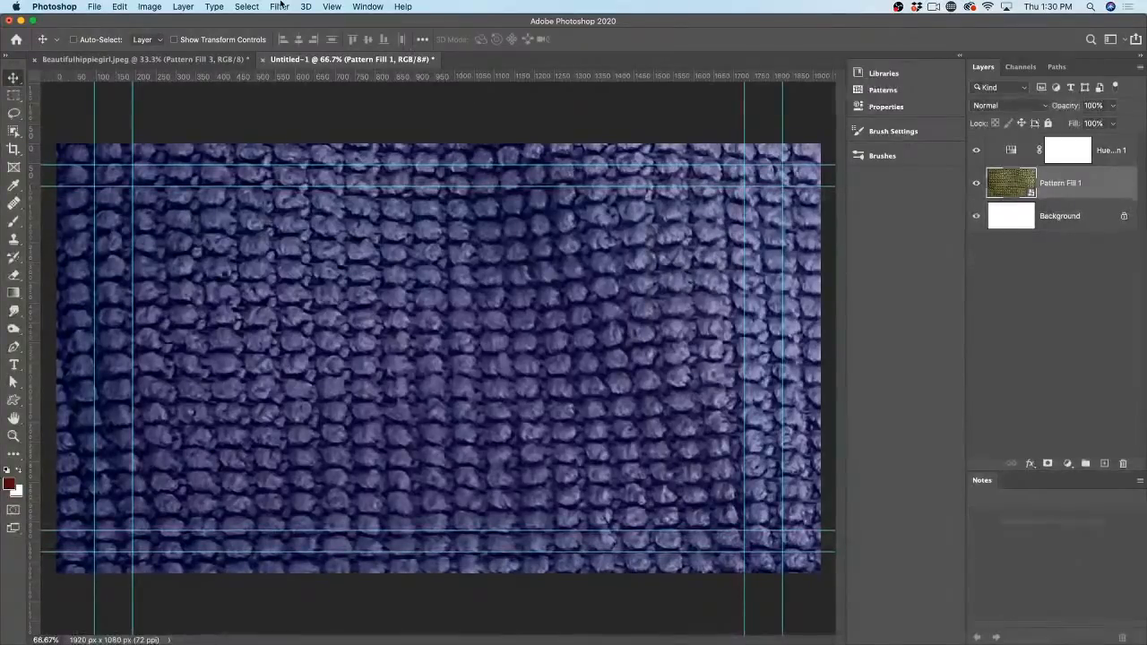
Step: Reapply Twirl as a smart filter at a 401° angle
click(280, 6)
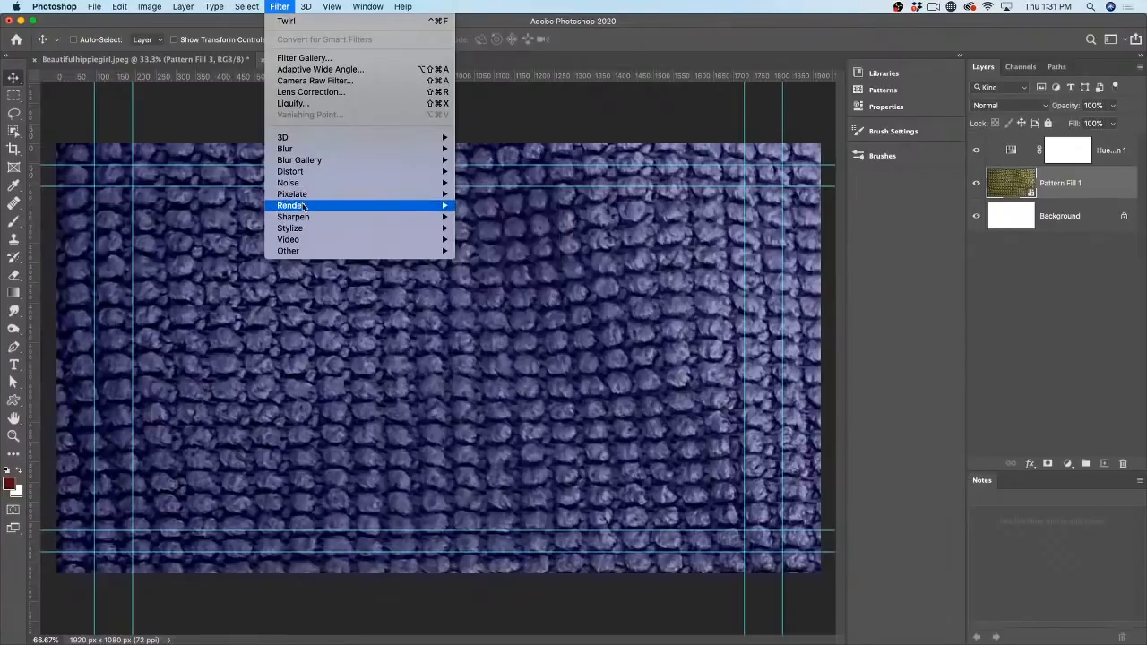
mouse_move(304, 207)
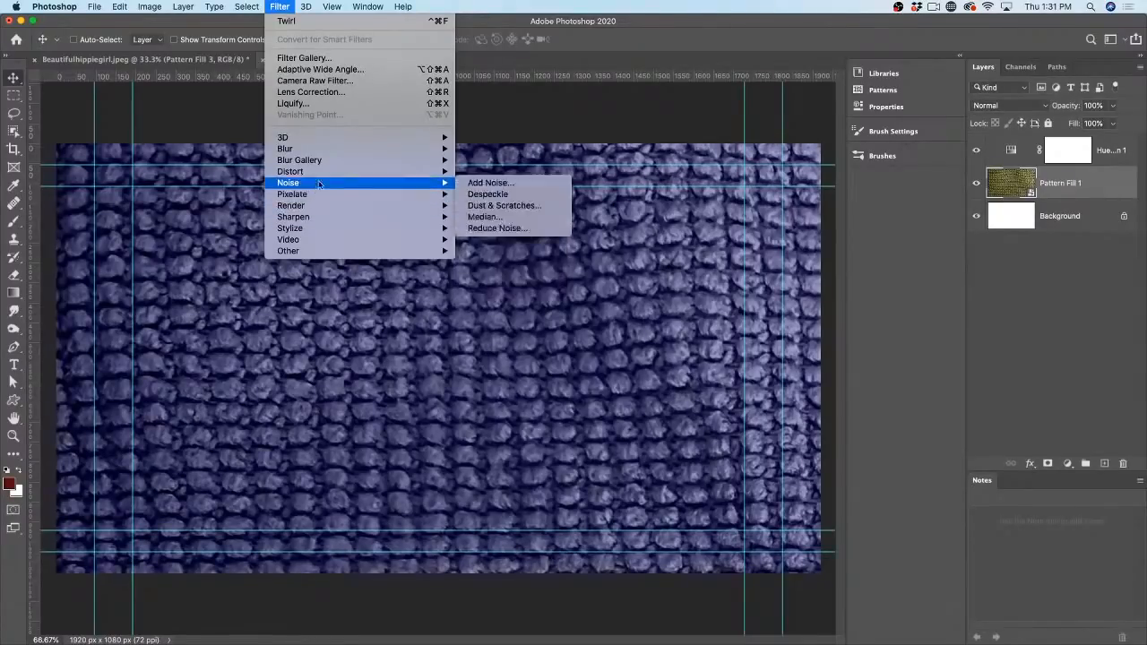
mouse_move(363, 176)
click(545, 240)
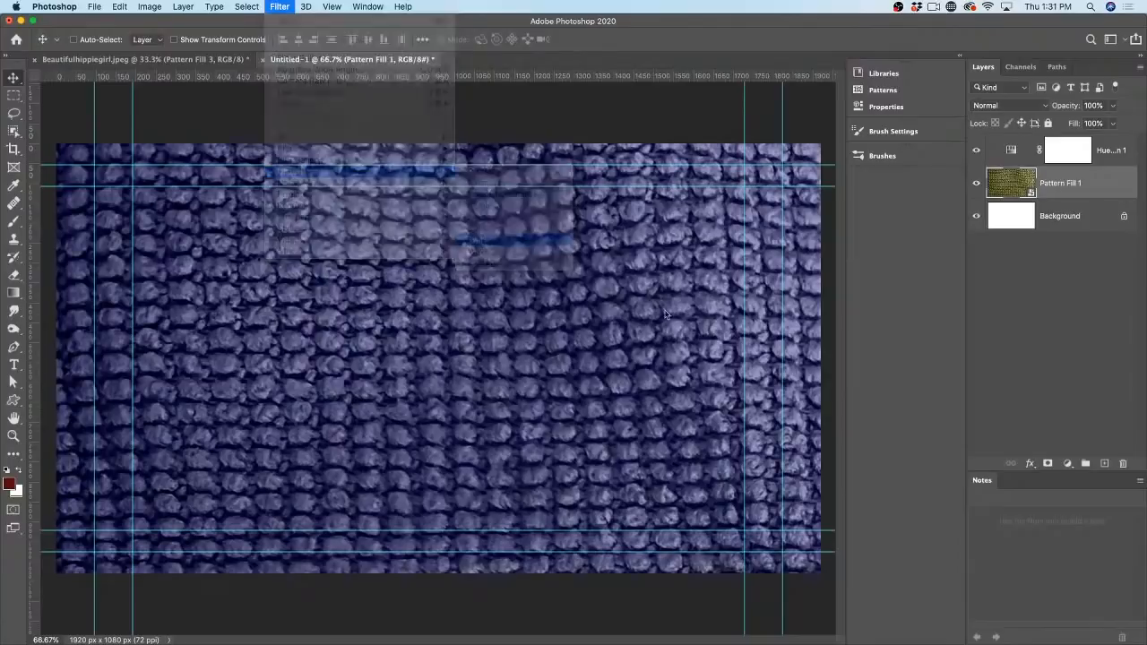
drag(763, 429, 750, 429)
click(848, 251)
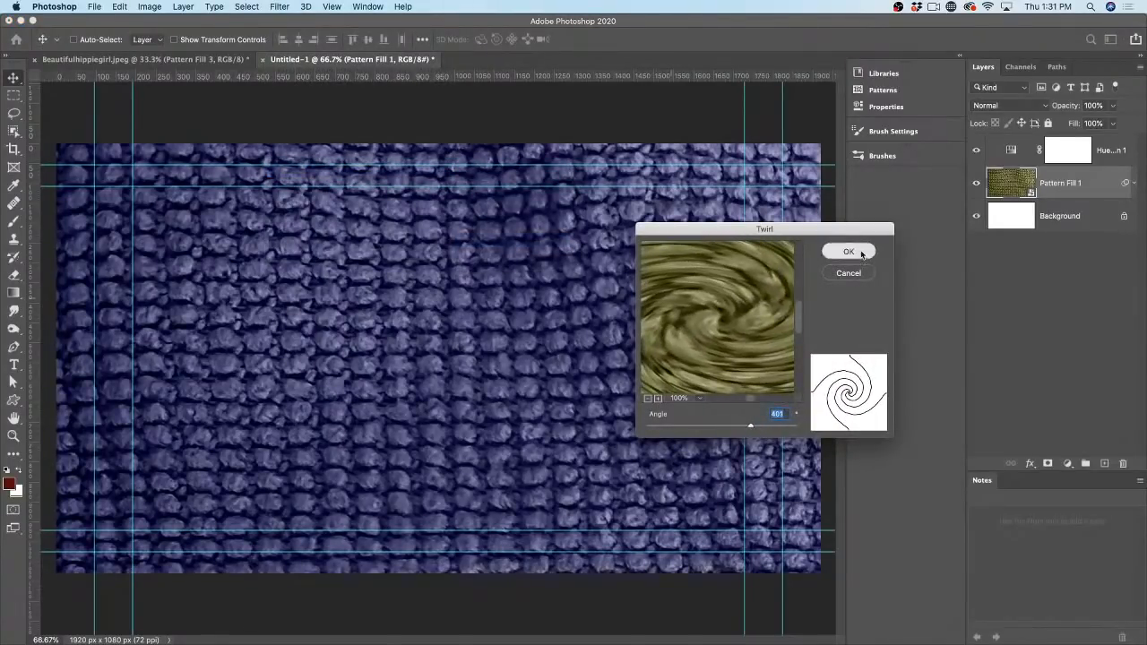
click(13, 437)
click(342, 357)
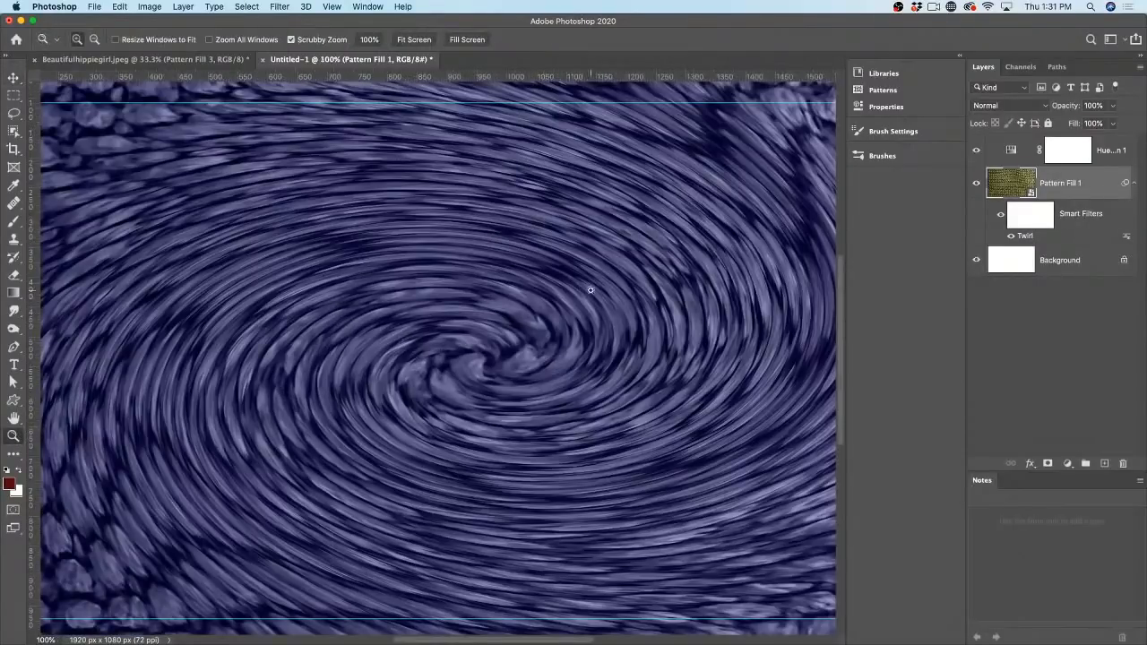
click(566, 162)
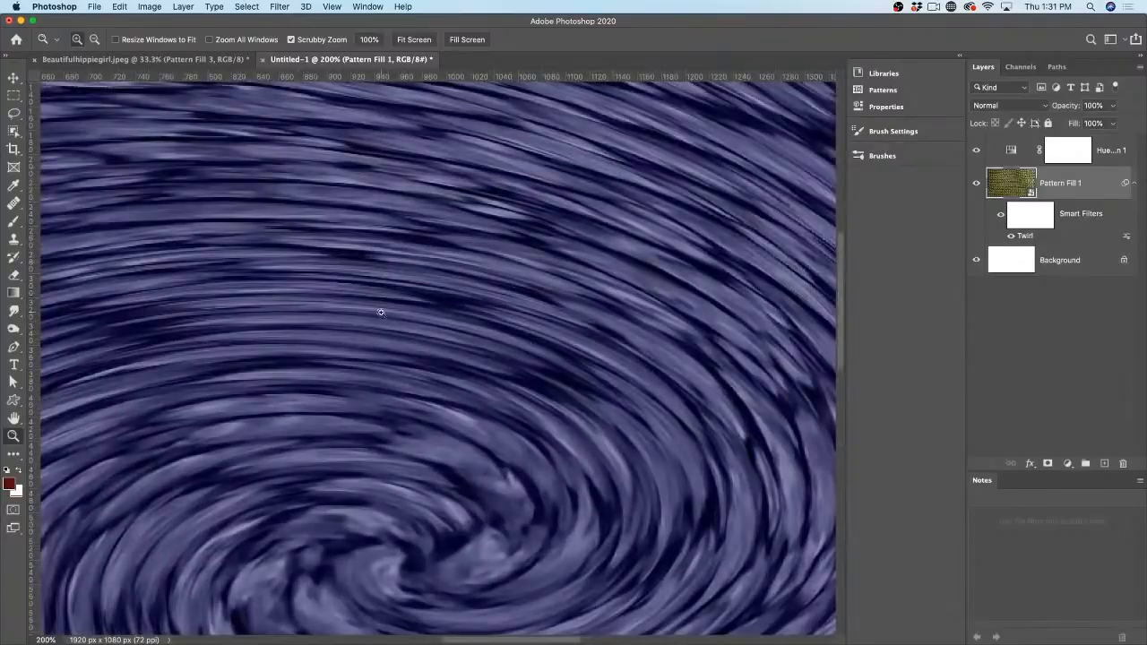
drag(379, 308, 315, 342)
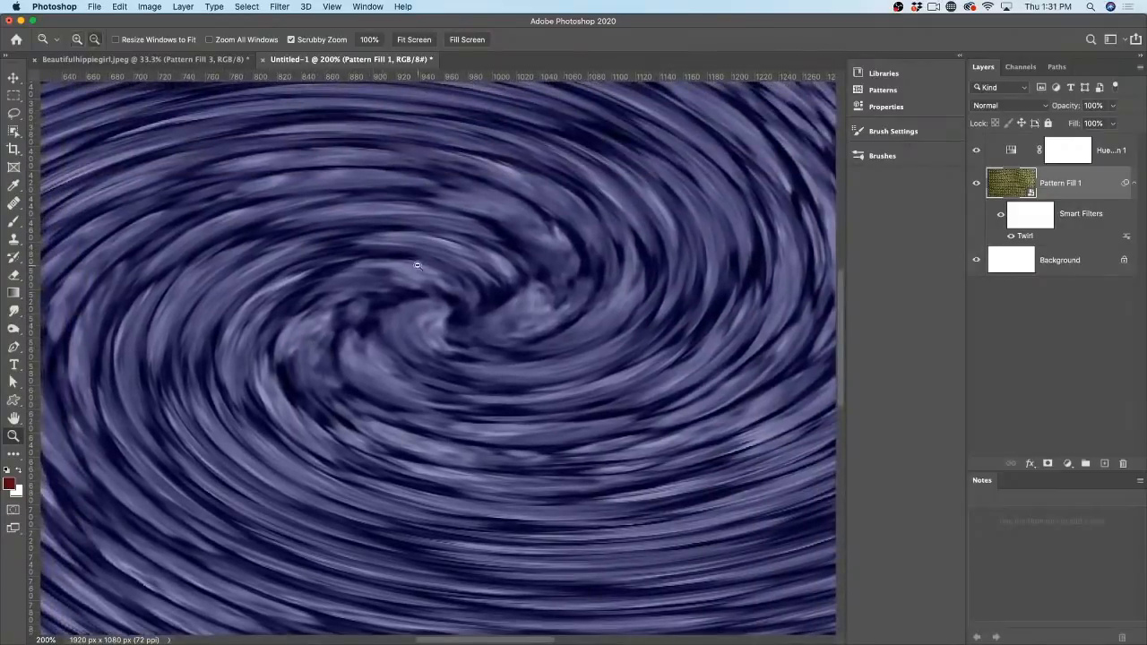
alt+click(435, 265)
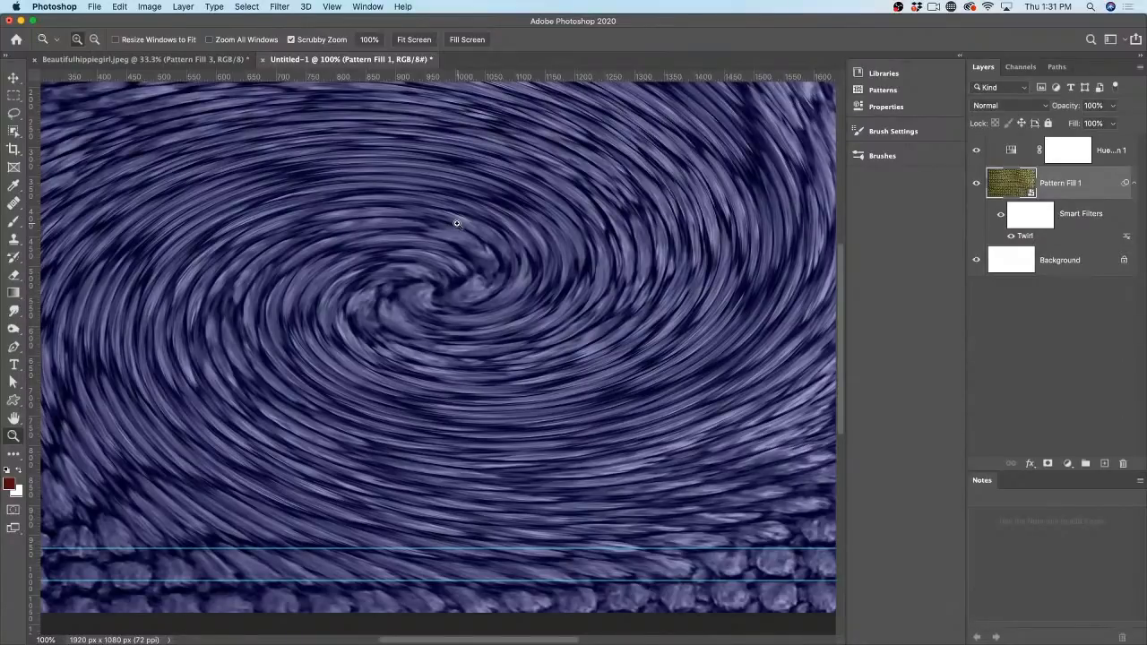
click(263, 61)
Step: Close Untitled-1 without saving and type white text 'B.MV,,m' on the portrait
click(534, 222)
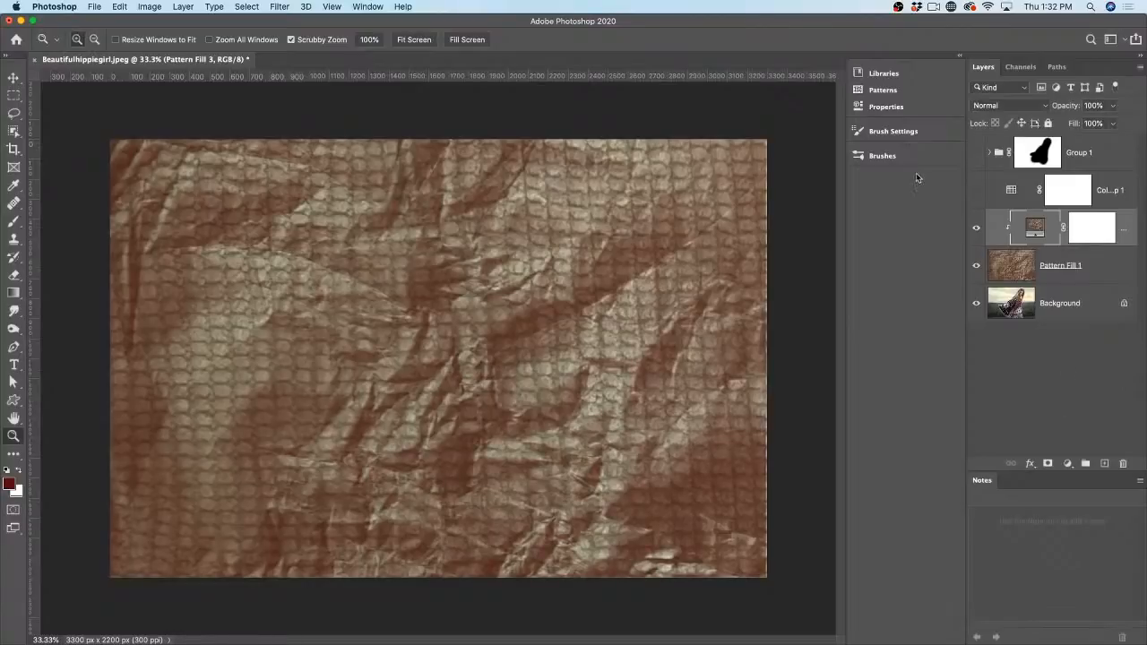
click(15, 364)
click(439, 287)
key(BackSpace)
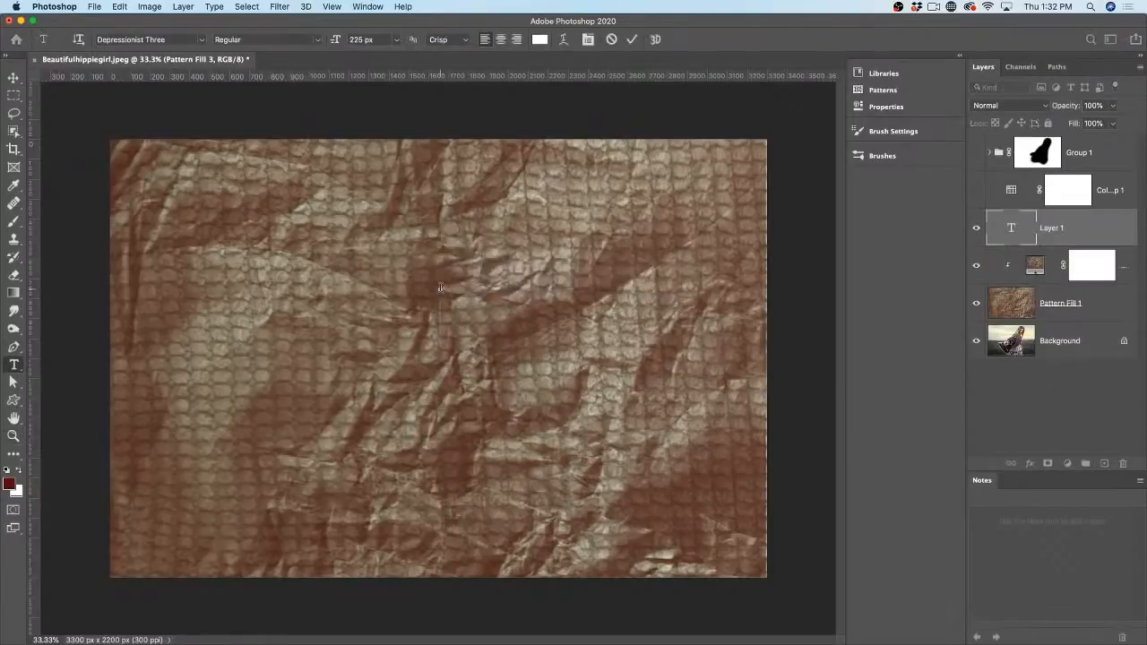
text(B.MV,,m)
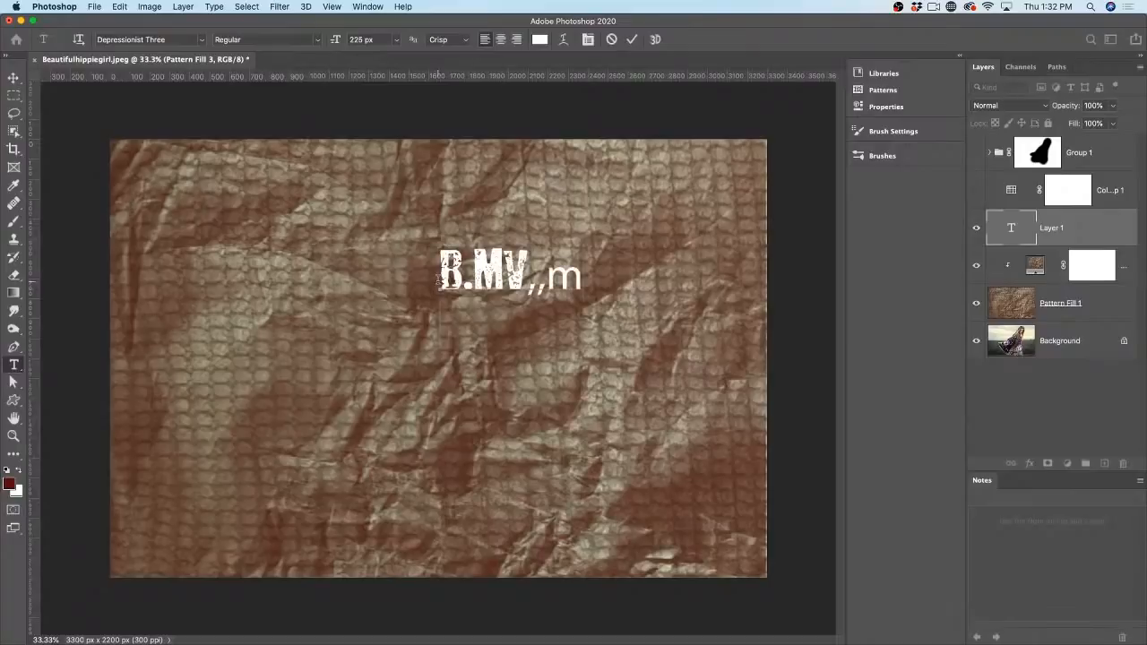
click(15, 79)
Step: Move the text toward the upper left and check layer visibility beneath it
drag(608, 285, 498, 245)
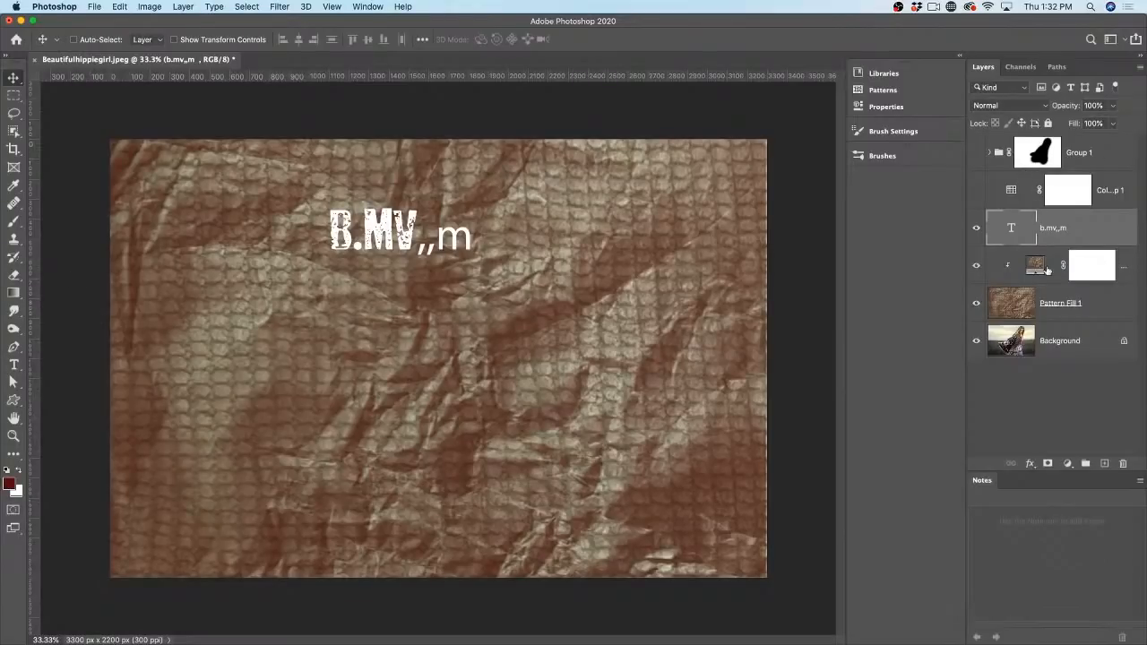
click(1012, 309)
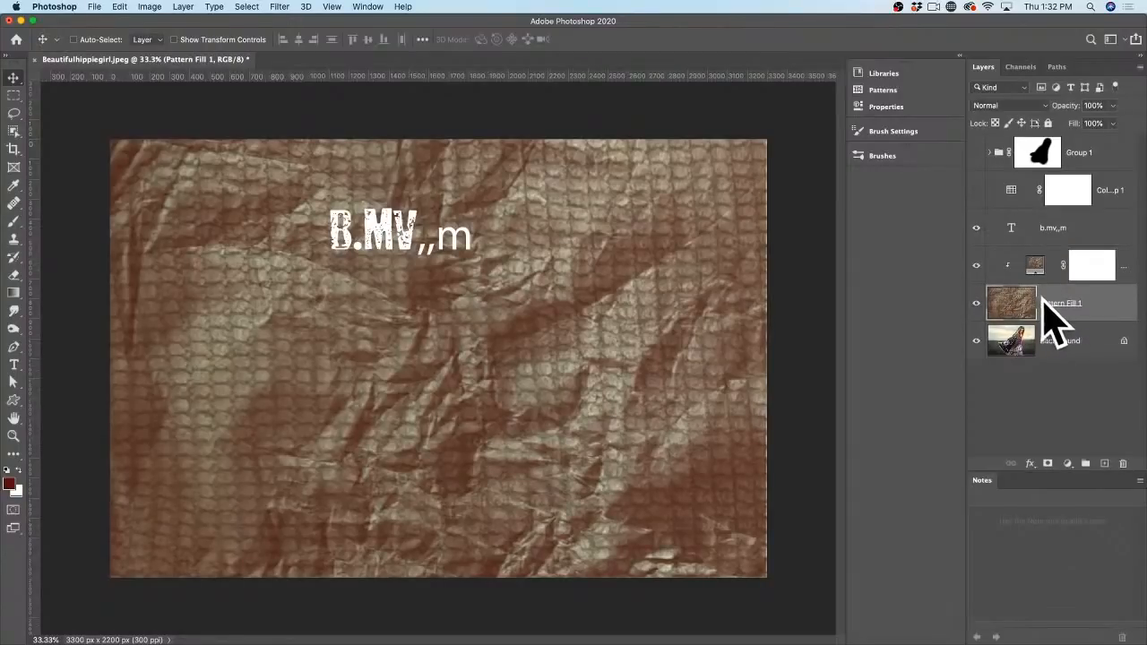
click(976, 304)
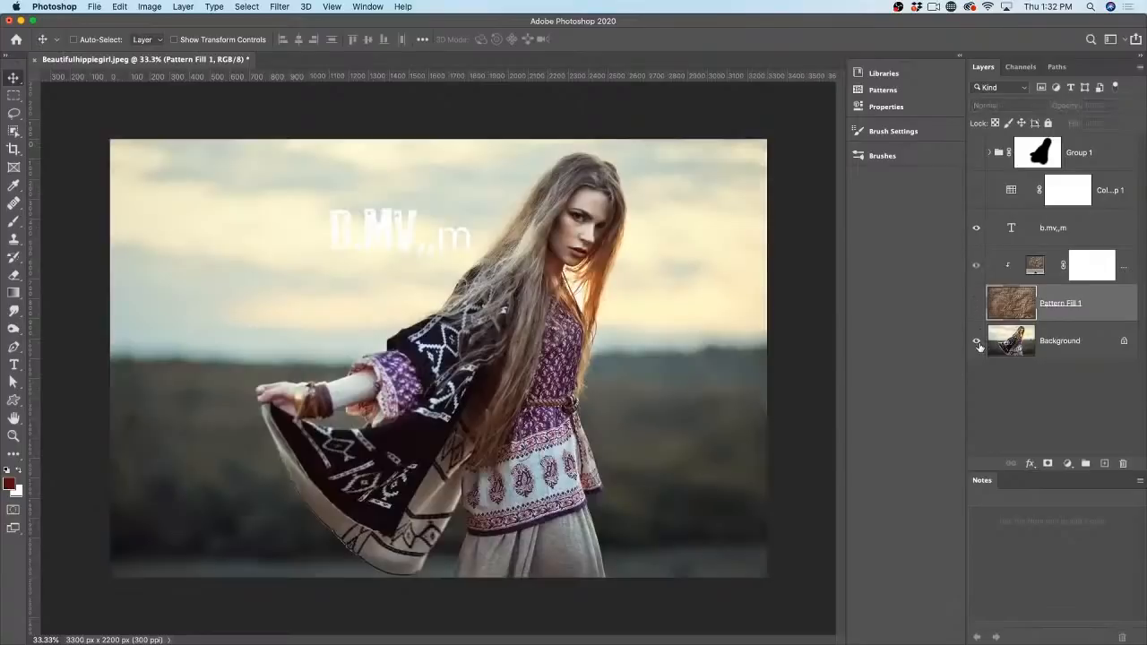
click(976, 341)
click(975, 342)
click(975, 304)
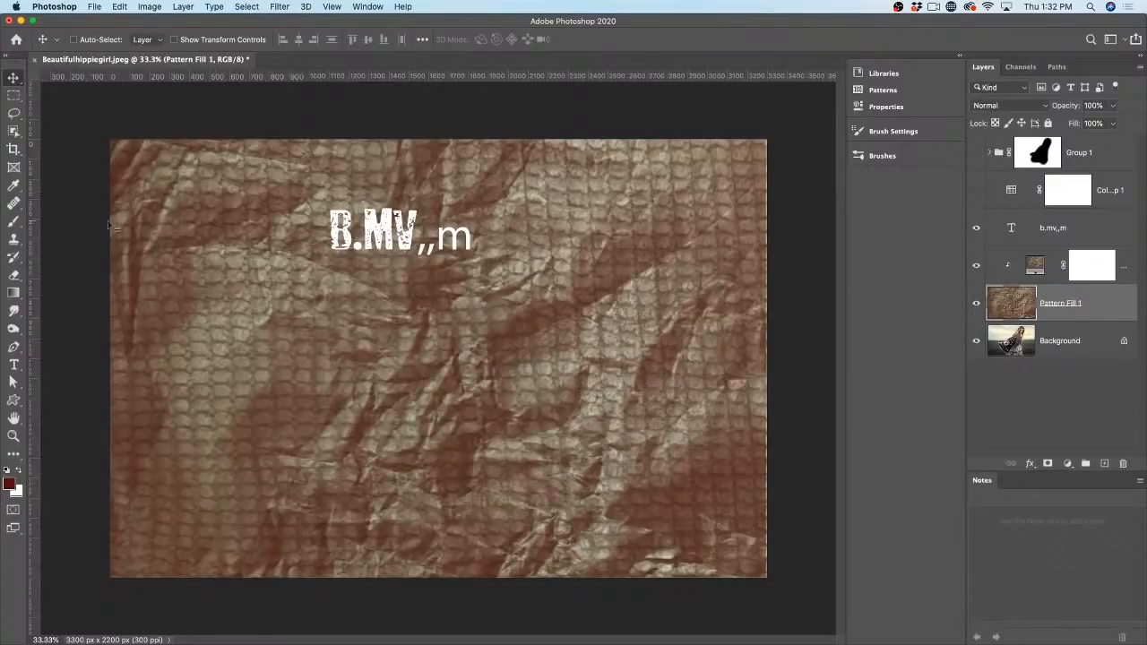
Step: Paint a curved dark red stroke across Pattern Fill 1 with a smaller brush
key(b)
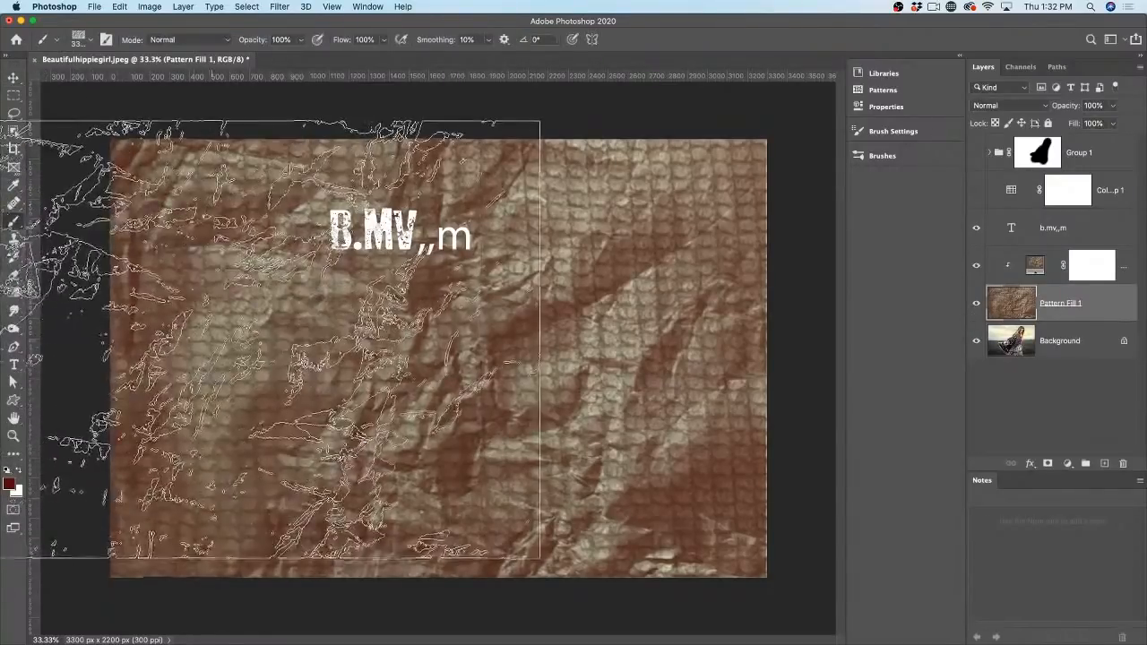
click(79, 39)
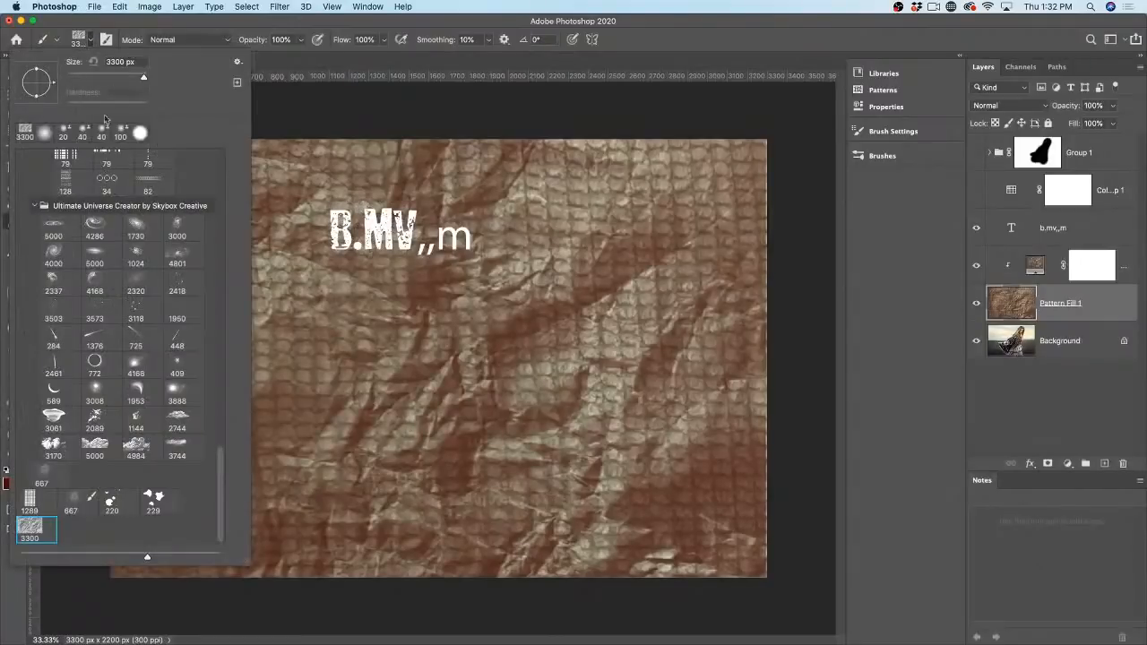
click(252, 203)
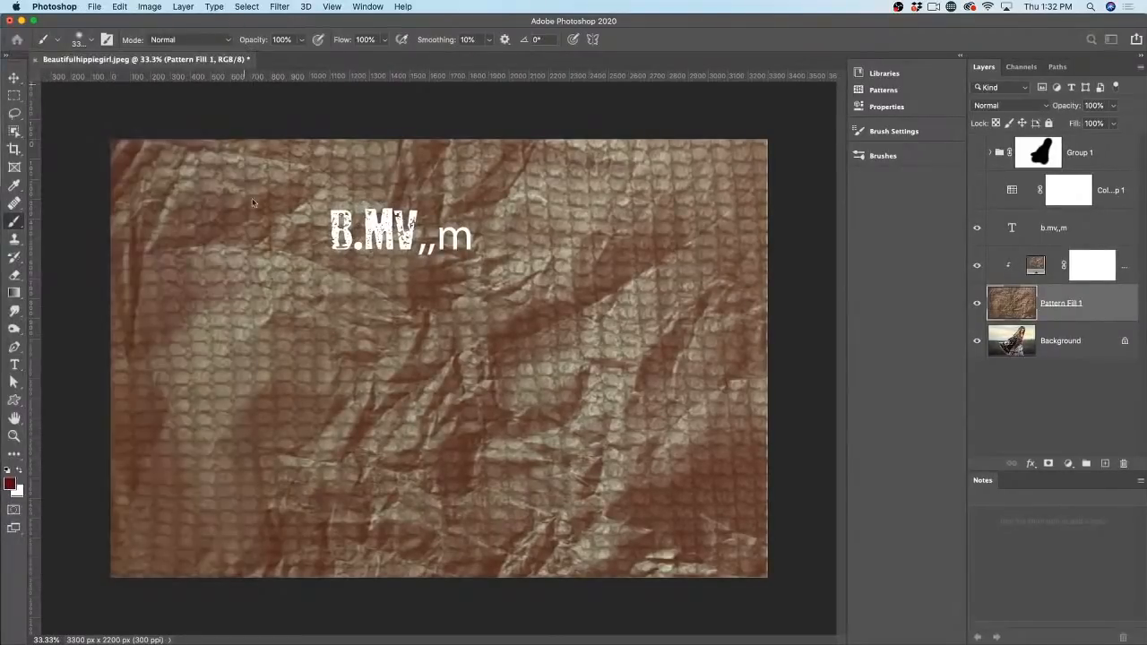
key(bracketleft)
key(bracketleft)
key(bracketleft)
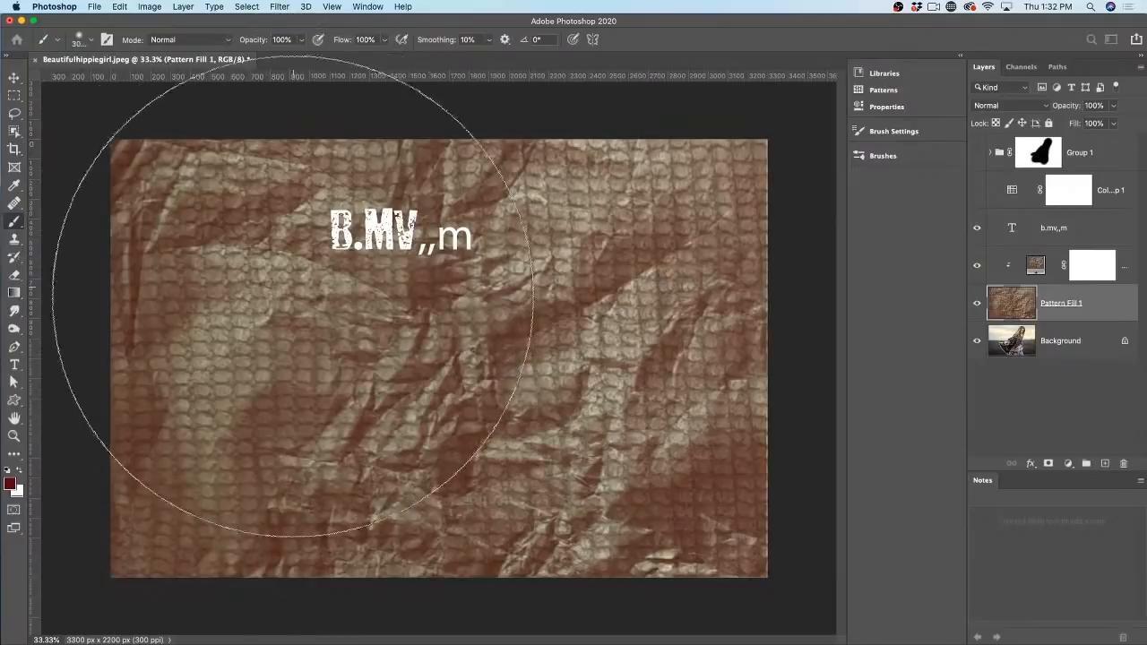
key(bracketleft)
key(bracketleft)
key(bracketleft)
key(bracketleft)
key(bracketleft)
key(bracketleft)
key(bracketleft)
key(bracketleft)
key(bracketleft)
key(bracketleft)
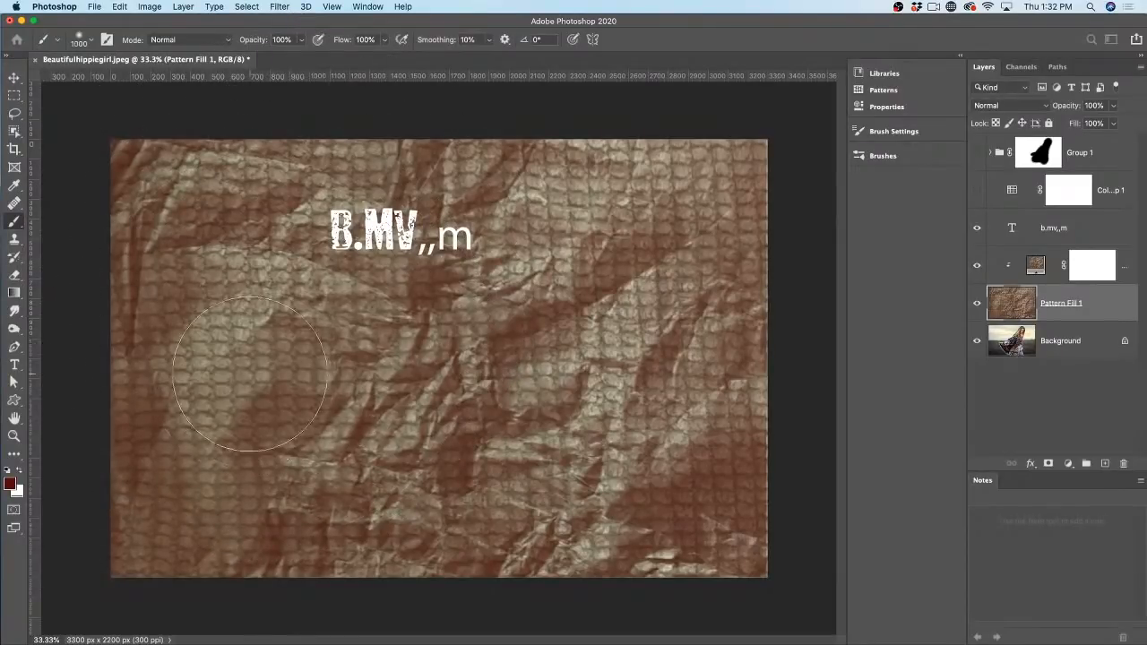
key(bracketleft)
key(bracketleft)
key(bracketleft)
key(bracketleft)
key(bracketleft)
key(bracketleft)
key(bracketleft)
mouse_move(235, 362)
mouse_down()
mouse_move(331, 413)
mouse_move(552, 328)
mouse_up()
Step: Hide the B.MV,,m text layer, keeping the clipped pattern visible
click(976, 266)
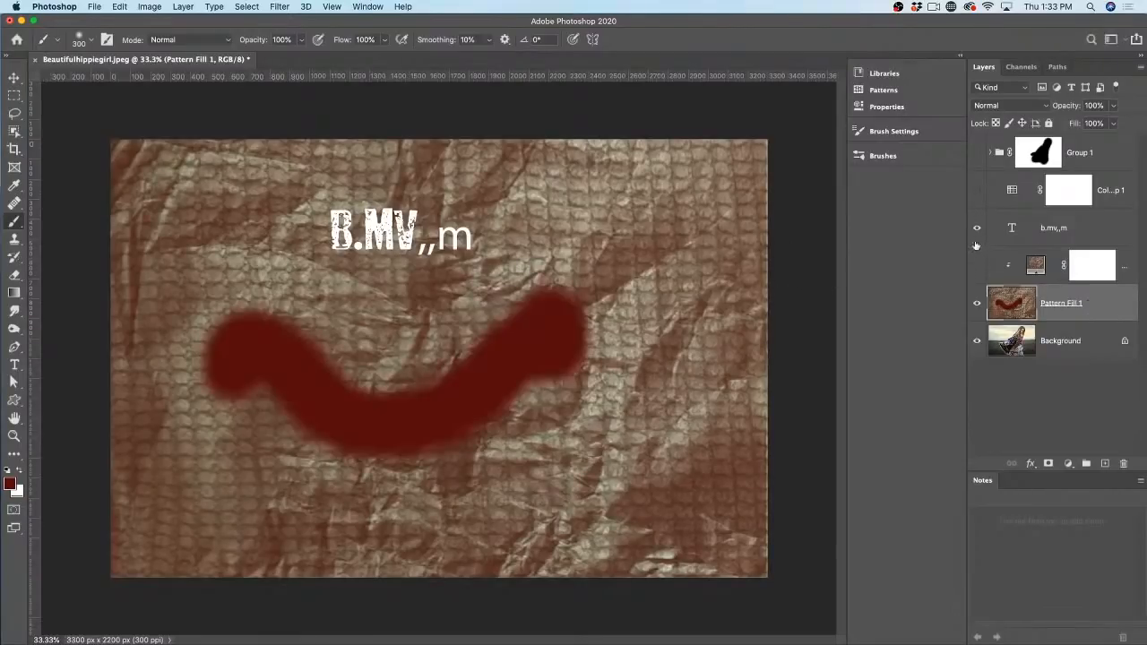
click(977, 228)
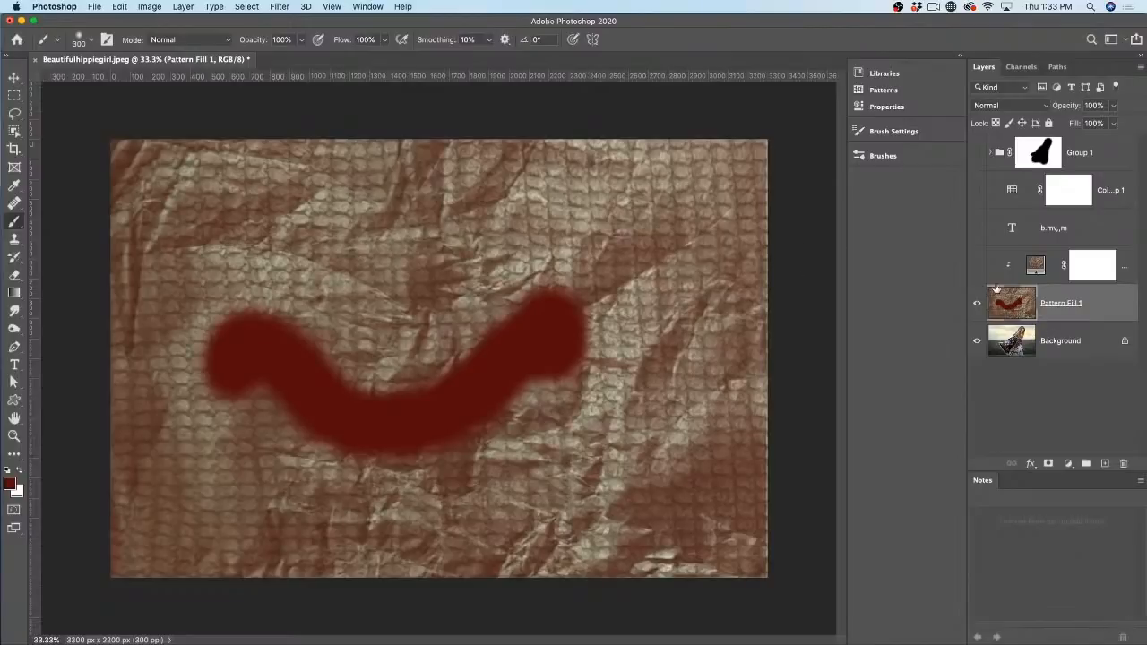
click(977, 265)
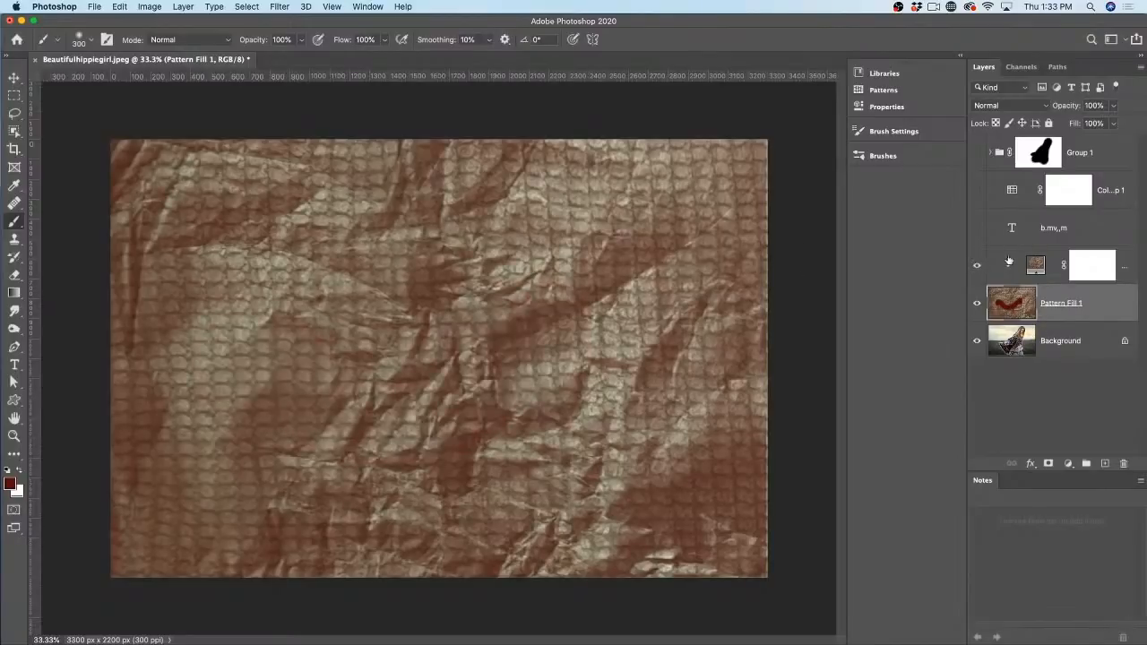
Step: Try transforming Pattern Fill 3, dismiss the empty-bounds alert, and hide that layer
click(1030, 264)
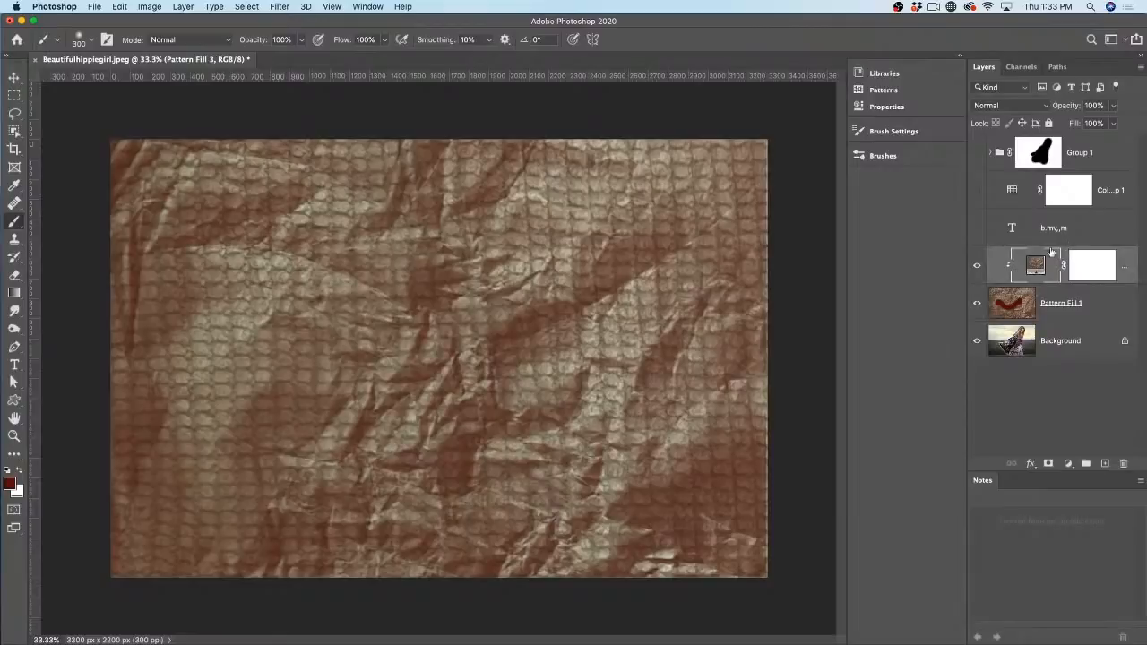
key(super+t)
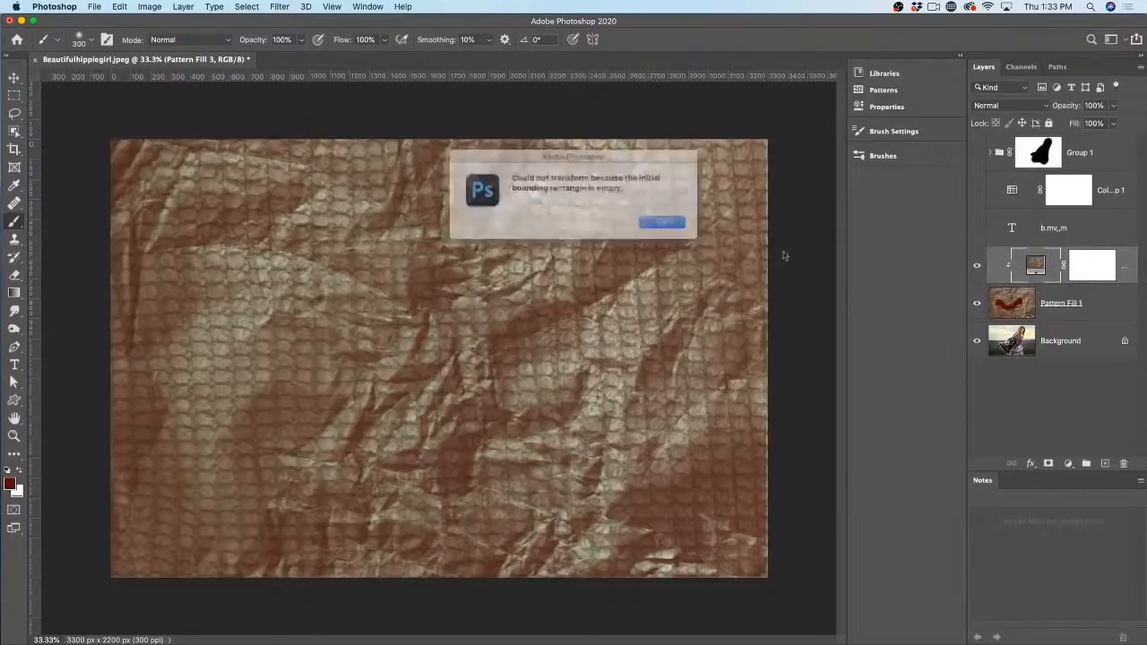
click(657, 223)
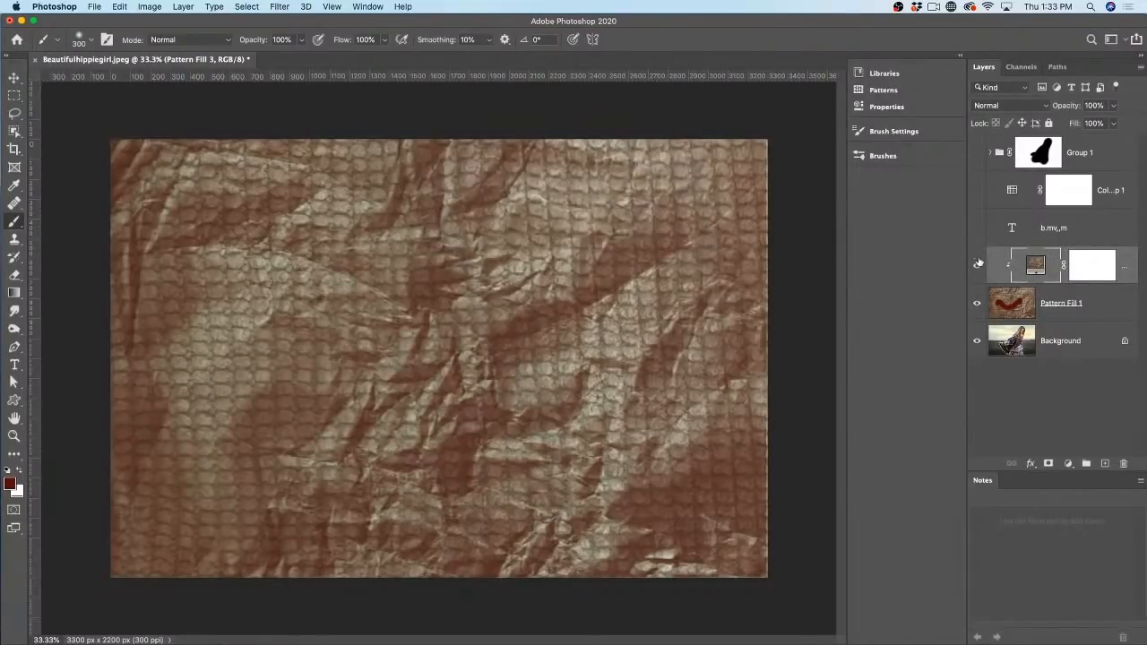
click(976, 265)
Step: Warp Pattern Fill 1, bending the top, pulling the left and lower-right sides outward, and pushing the middle up
click(996, 303)
key(super+t)
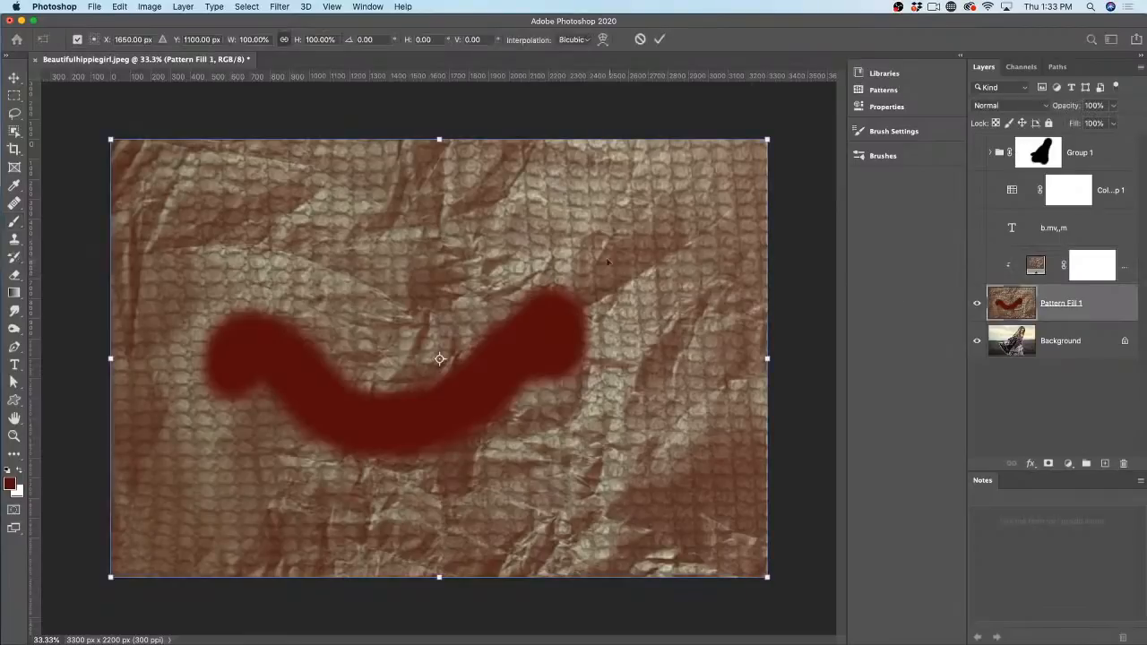
right_click(401, 231)
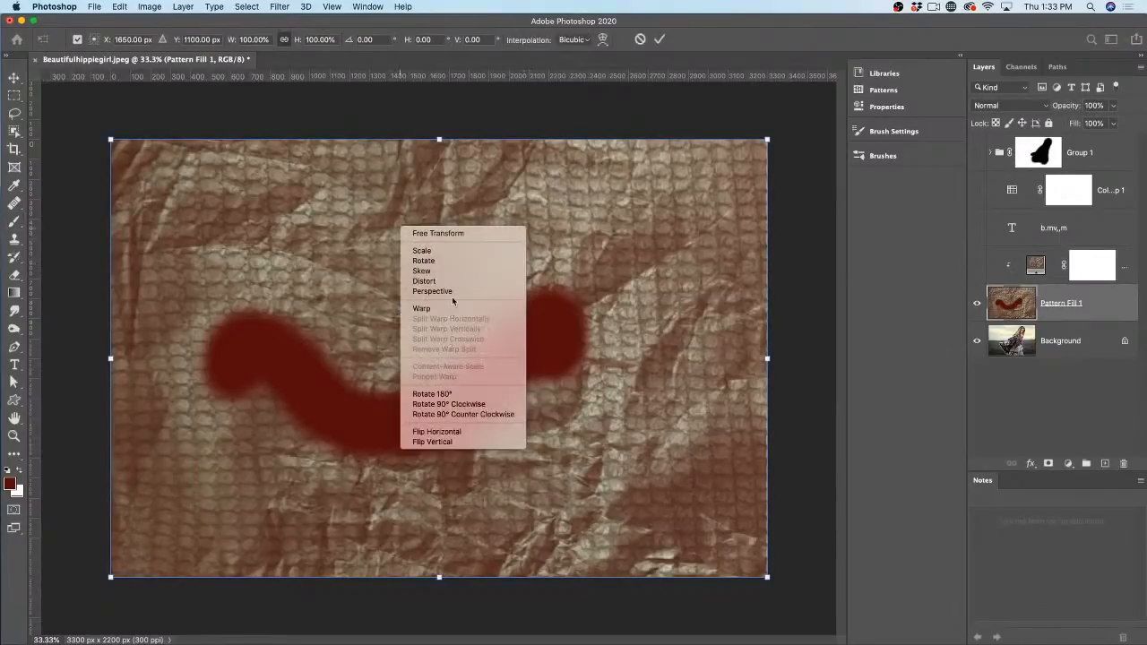
click(421, 308)
drag(578, 231, 586, 206)
drag(269, 299, 215, 340)
drag(569, 397, 621, 423)
drag(510, 260, 496, 205)
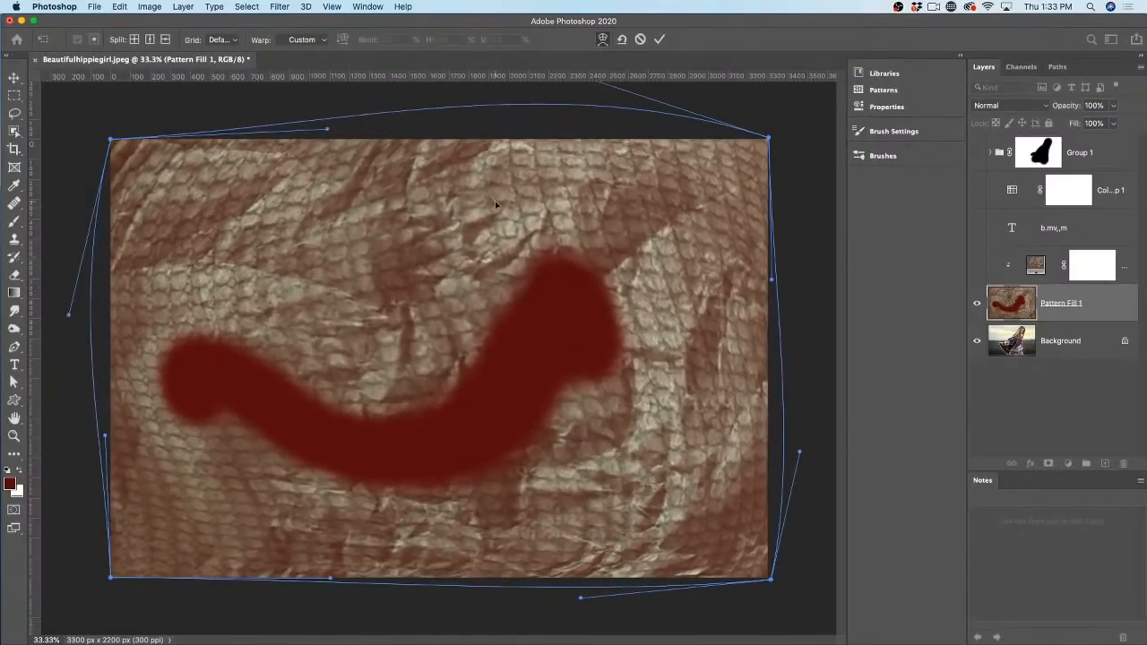
key(Return)
key(b)
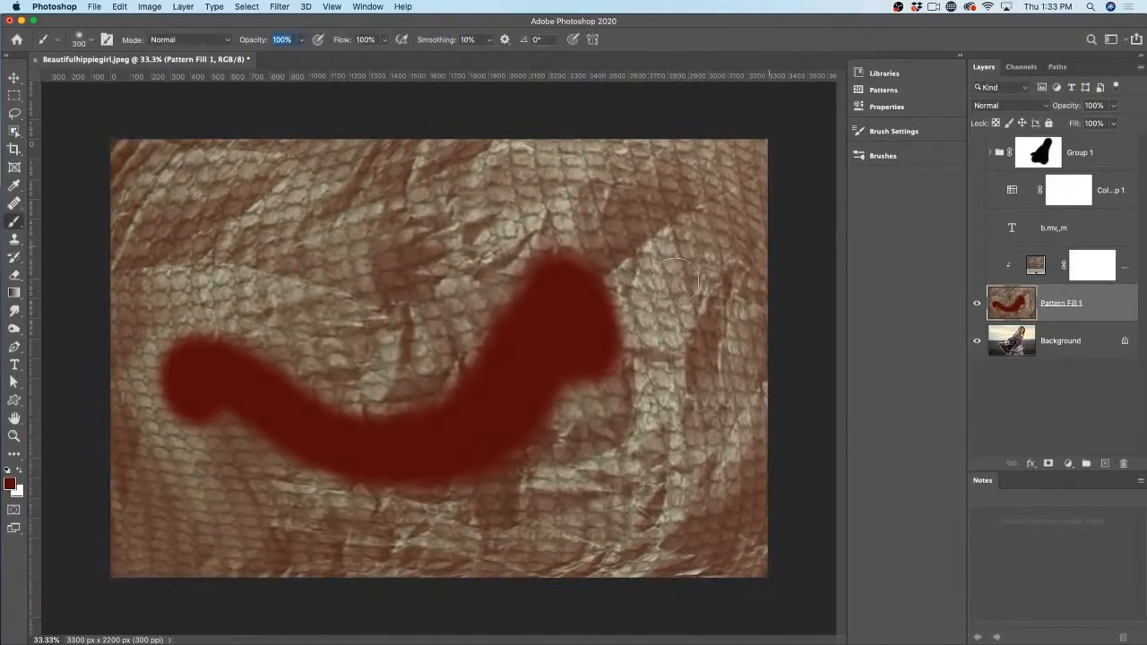
Step: Show Pattern Fill 3 and the B.MV,,m text layer again, leaving the text layer selected
click(976, 264)
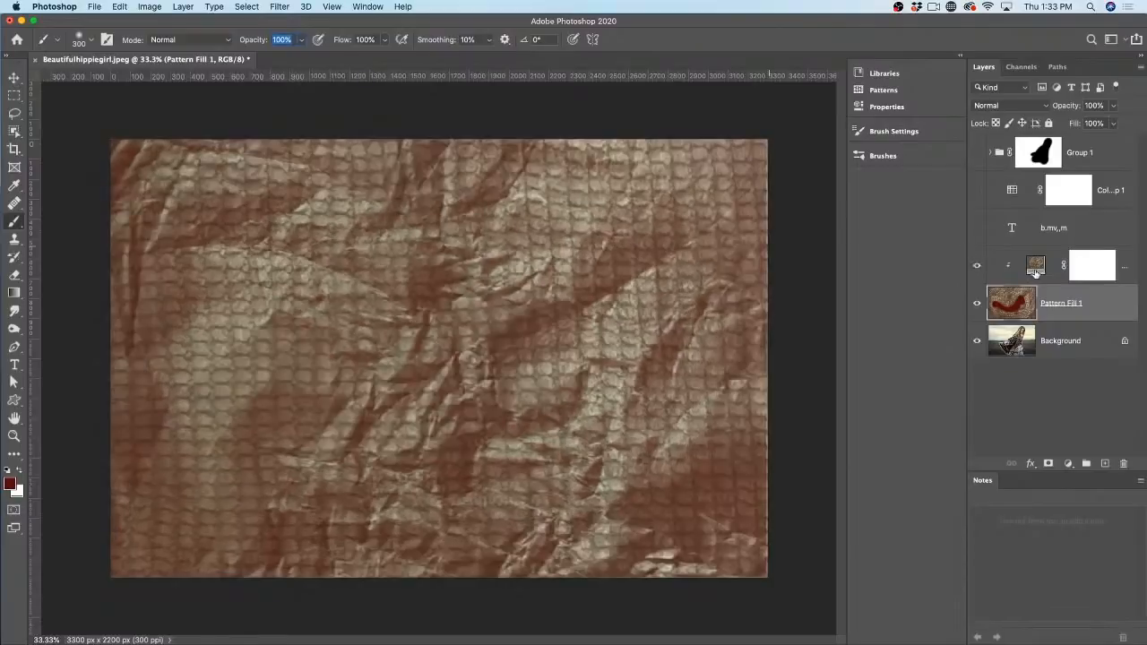
click(989, 265)
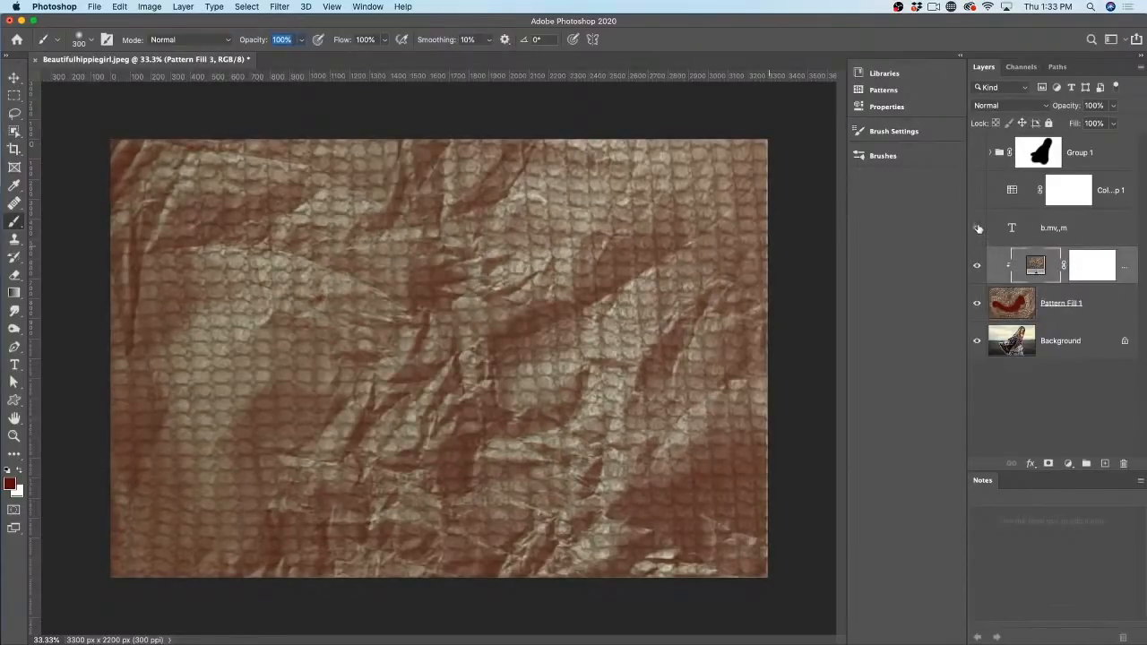
click(977, 228)
click(1011, 228)
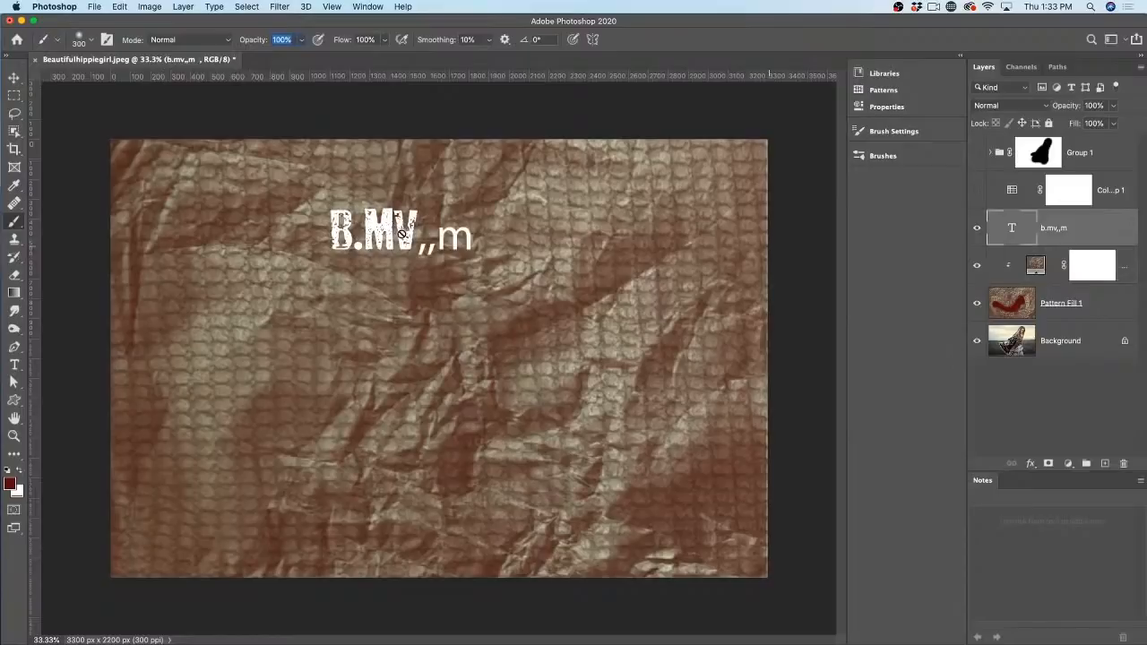
Step: Scale the B.MV,,m text to 110.90% and move it up and slightly right
key(super+t)
drag(469, 361, 489, 379)
right_click(428, 235)
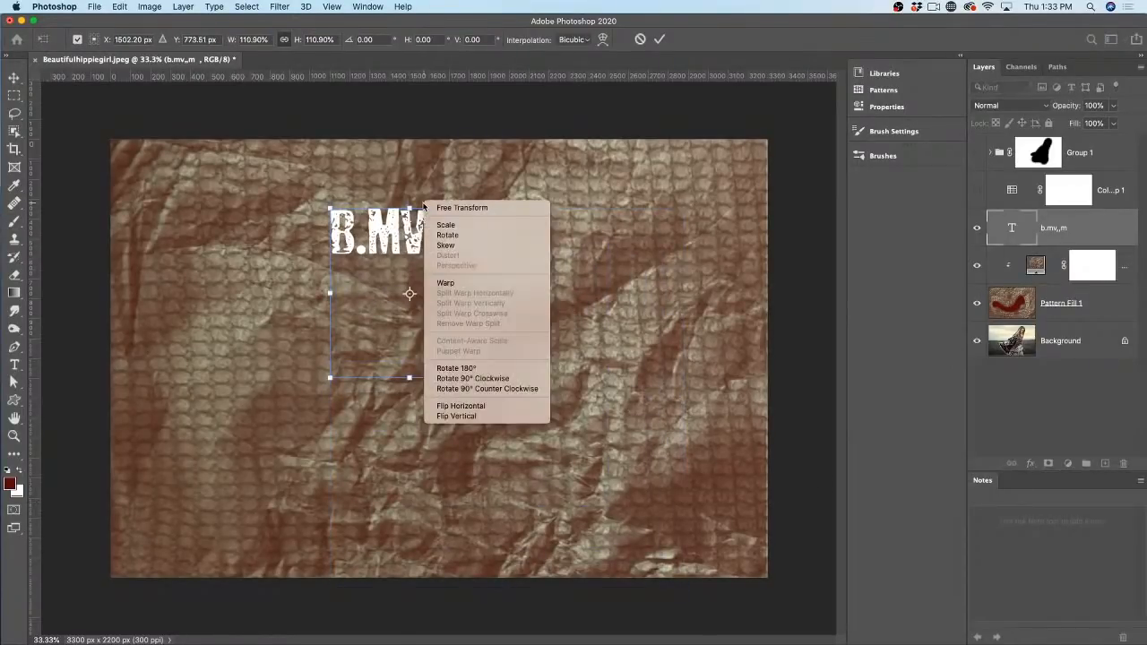
click(475, 284)
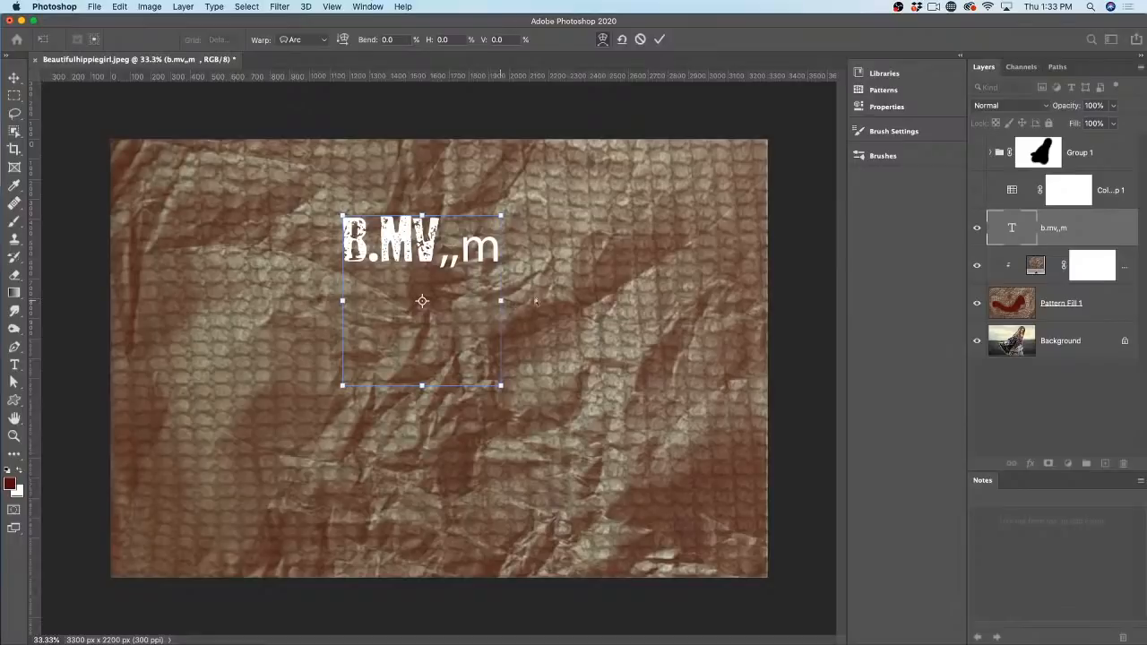
right_click(375, 239)
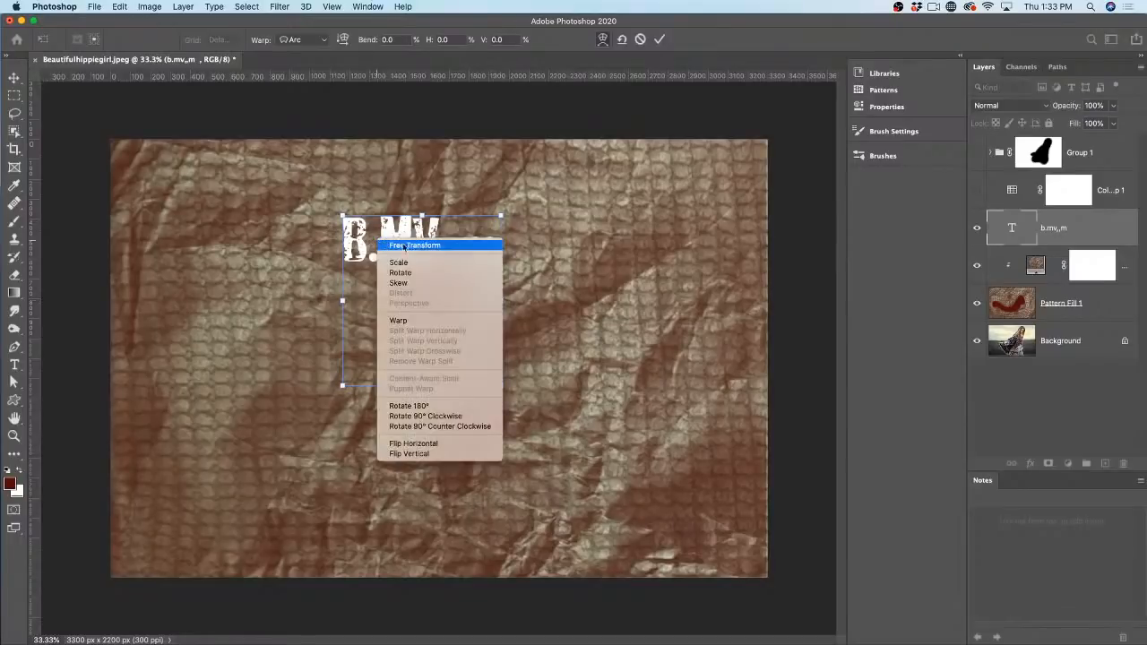
click(416, 320)
drag(394, 240, 467, 275)
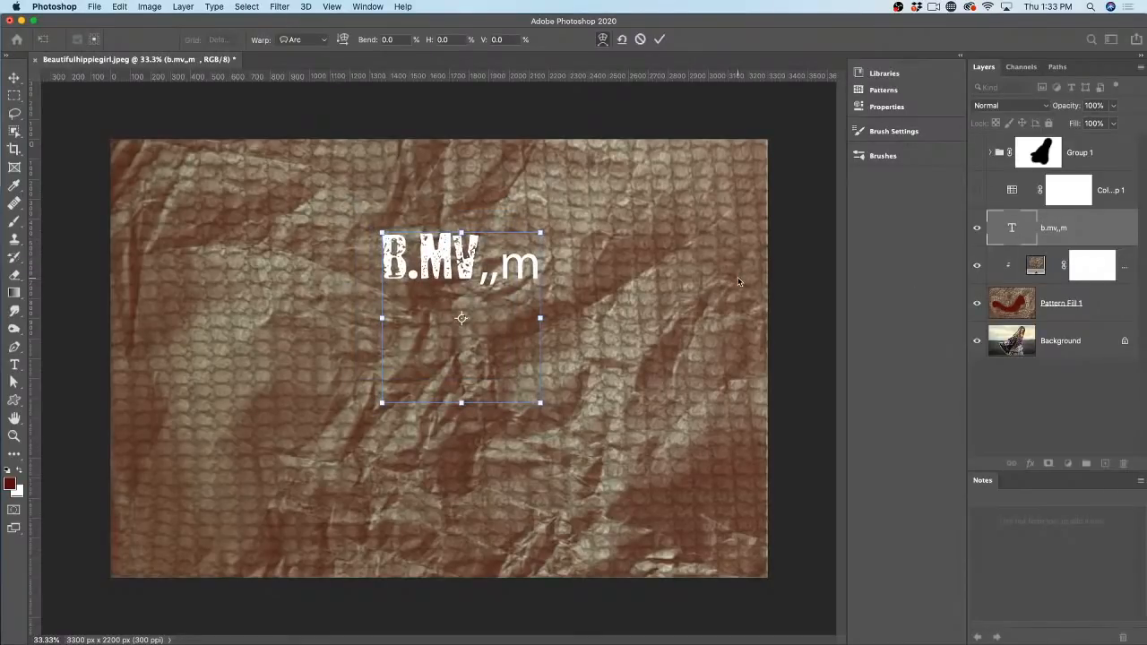
key(Return)
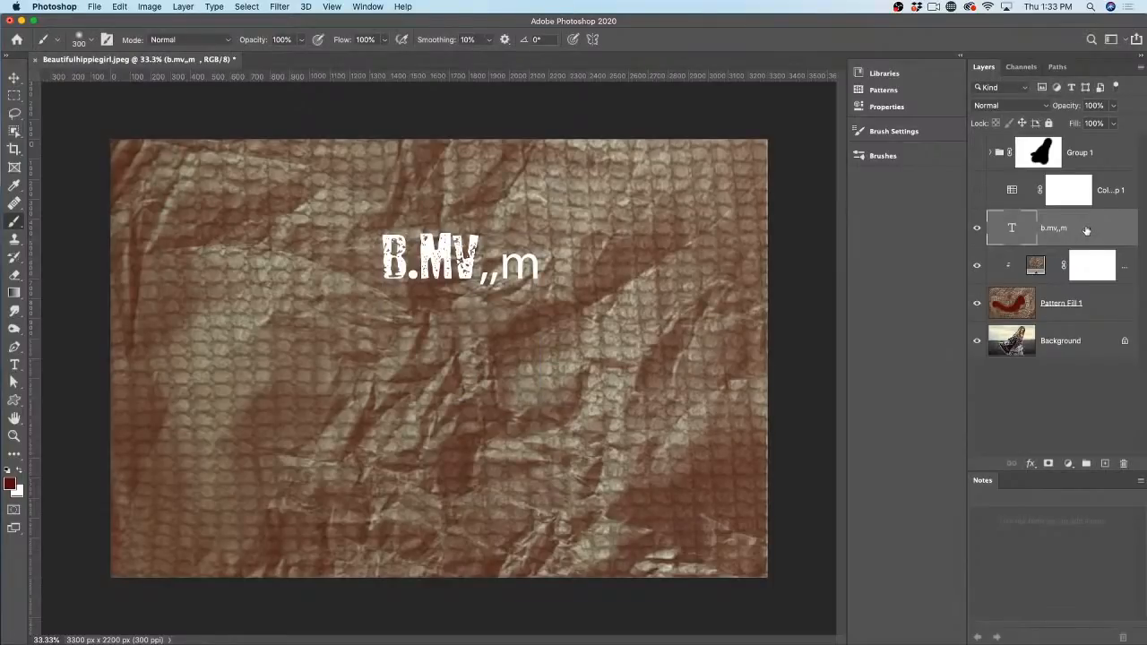
Step: Rasterize the text layer and warp it into a ballooning arc shape
right_click(1085, 231)
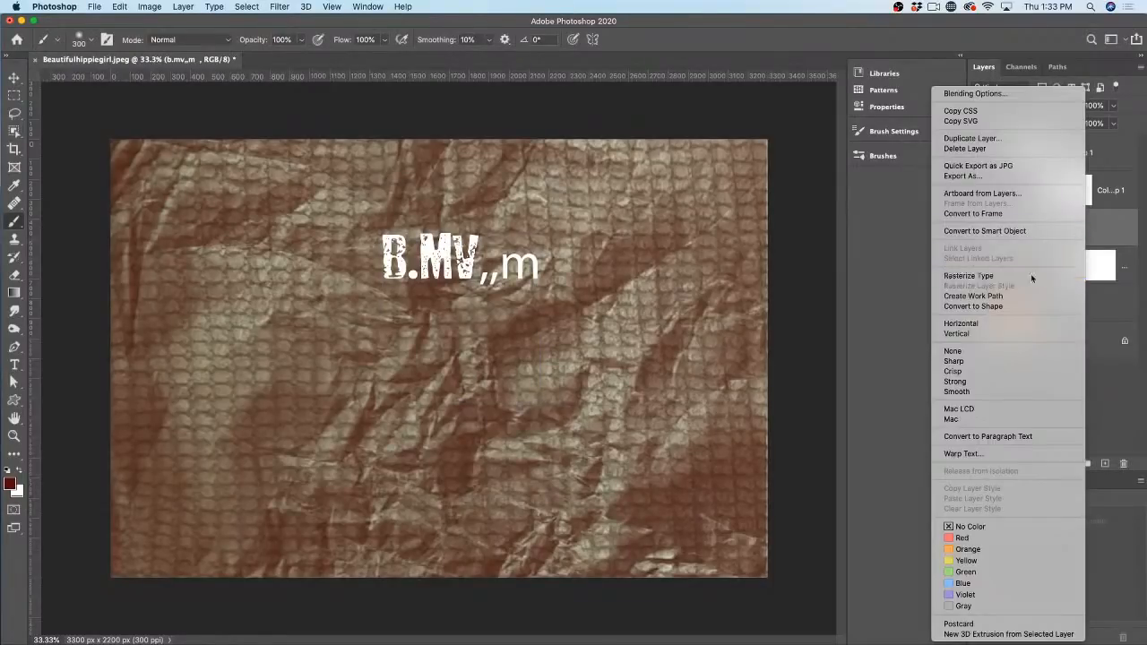
click(1030, 275)
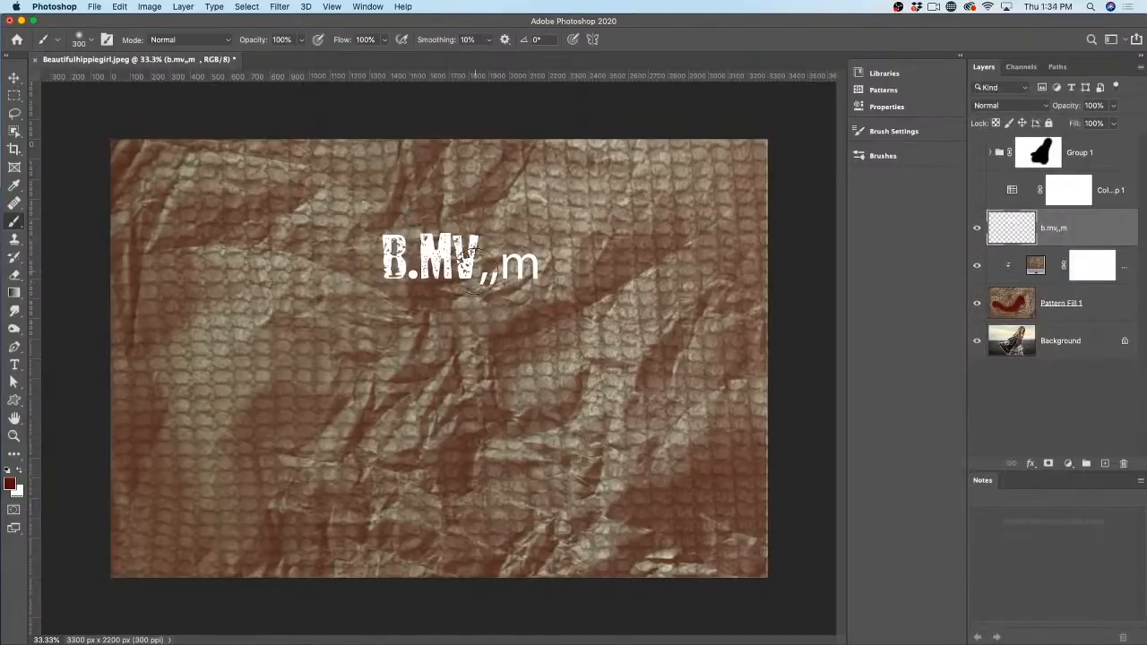
key(super+t)
right_click(458, 255)
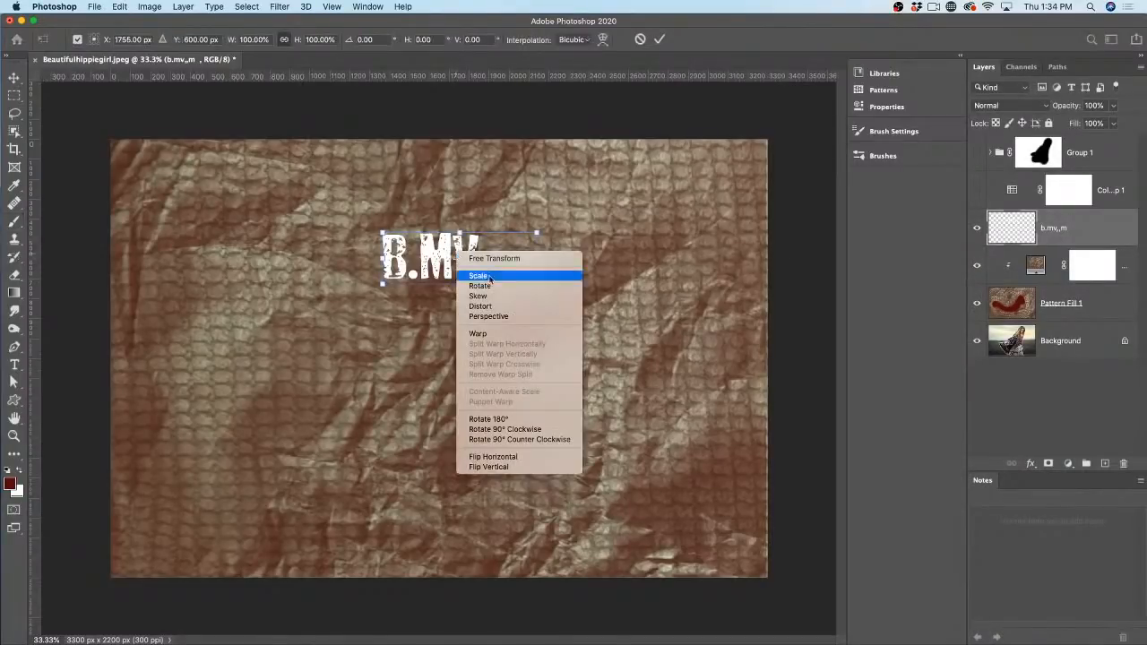
click(478, 333)
drag(448, 258, 582, 273)
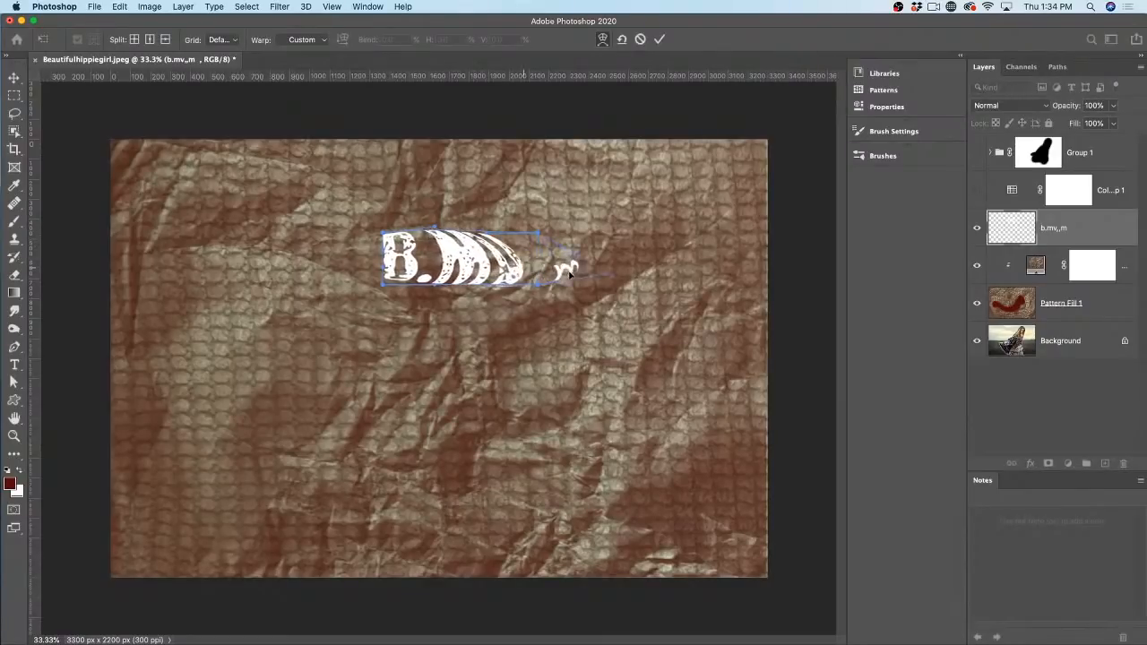
drag(385, 268, 428, 267)
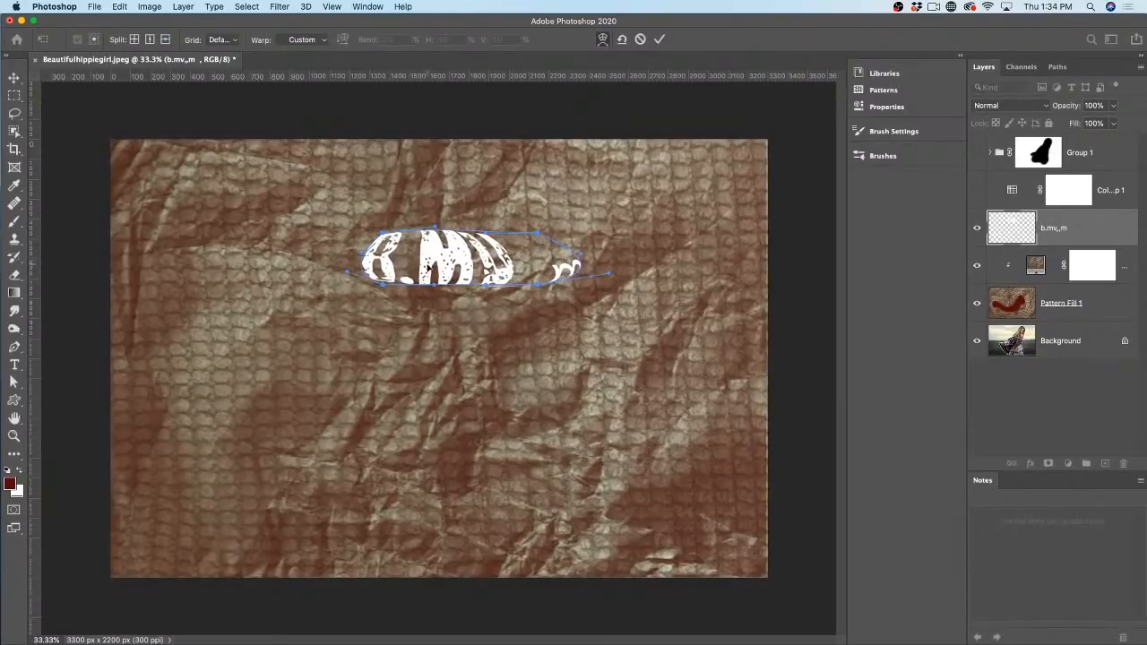
key(Return)
key(b)
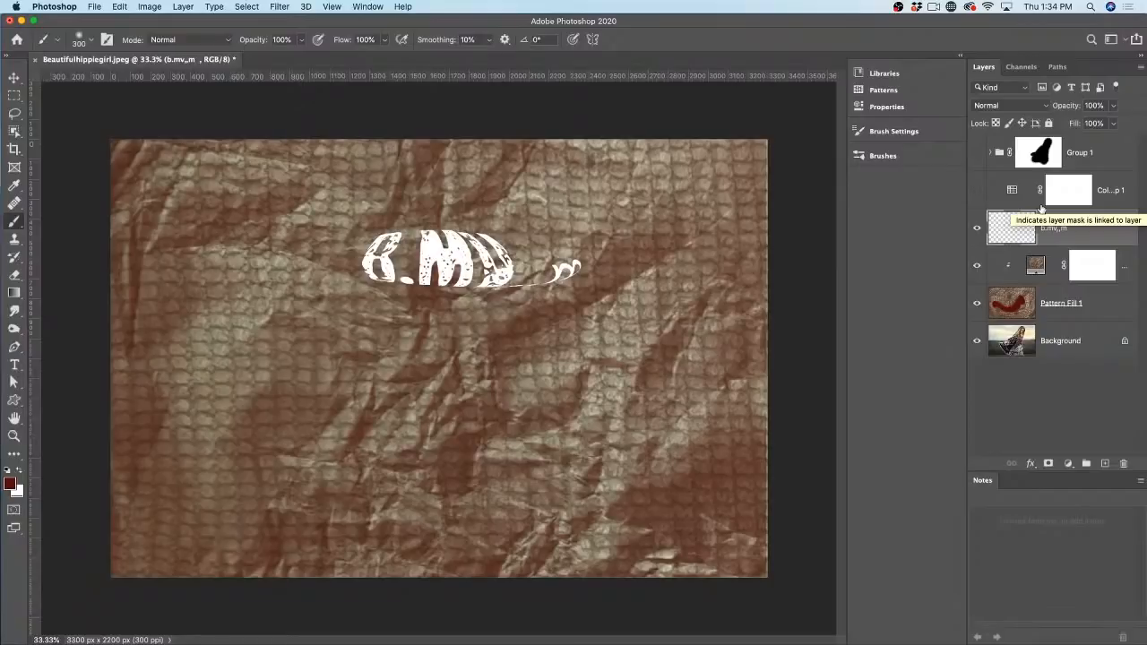
Step: Paint a dark red stroke across the rasterized text, then close Beautifulhippiegirl.jpeg with Don't Save
click(1044, 224)
mouse_move(394, 211)
mouse_down()
mouse_move(492, 253)
mouse_move(622, 220)
mouse_up()
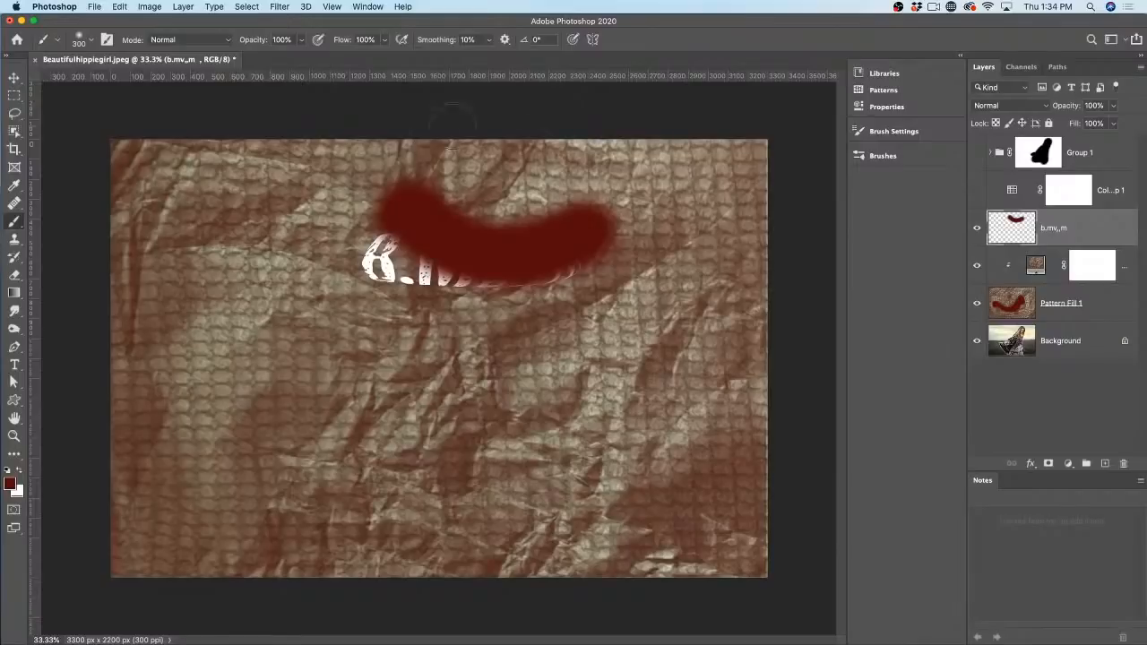
click(34, 60)
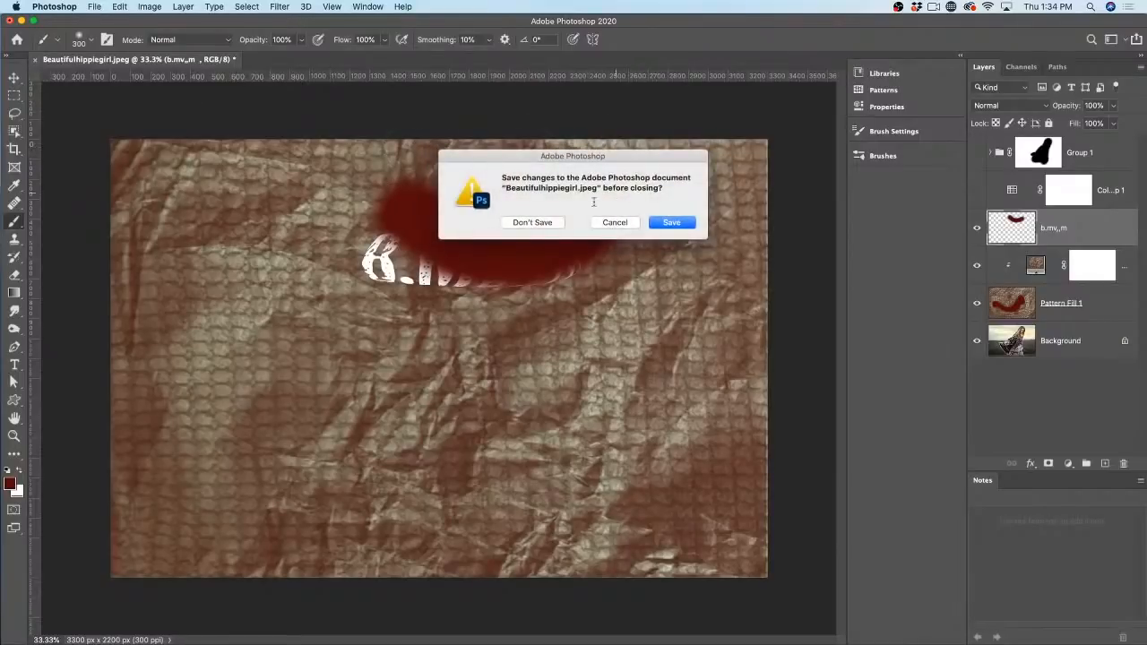
click(552, 222)
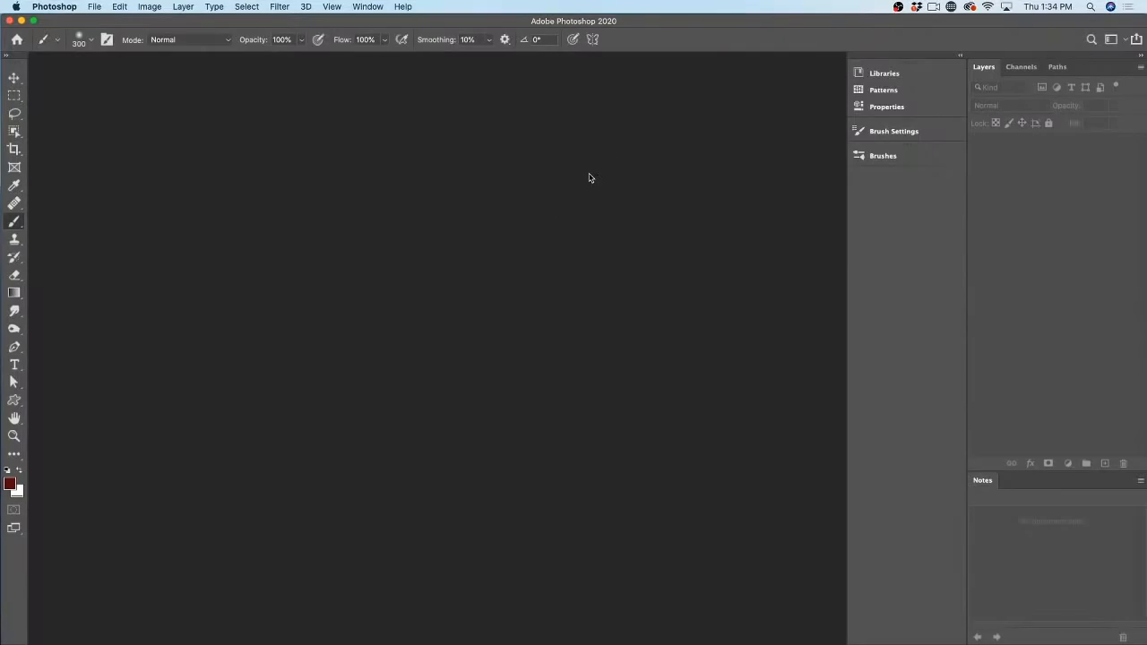
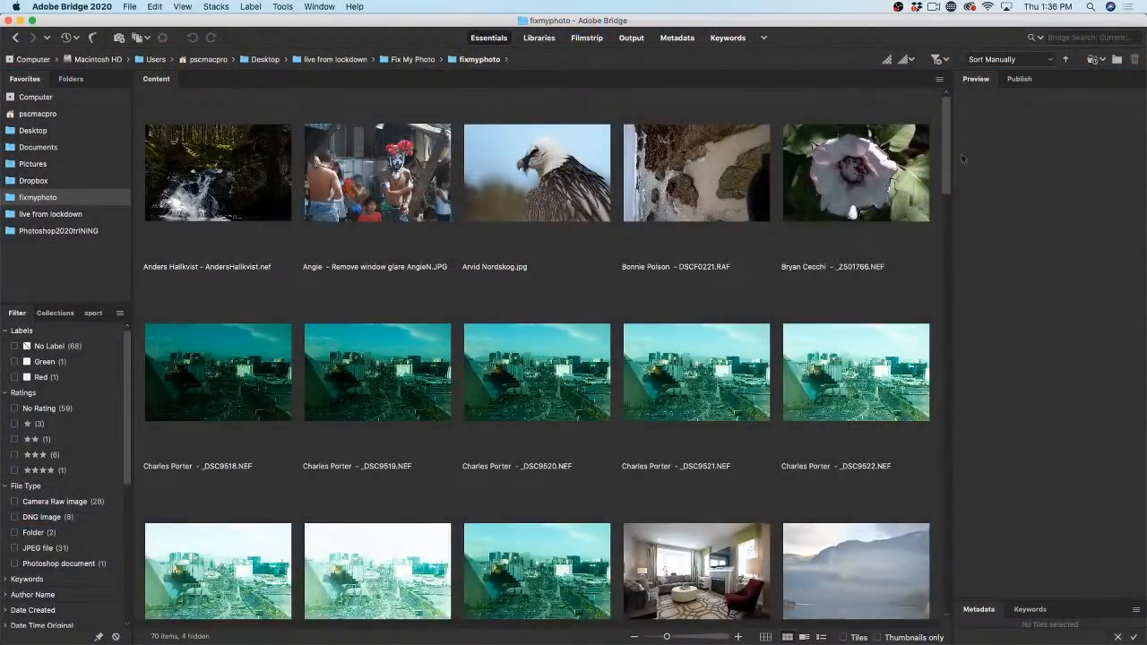
drag(947, 153, 943, 561)
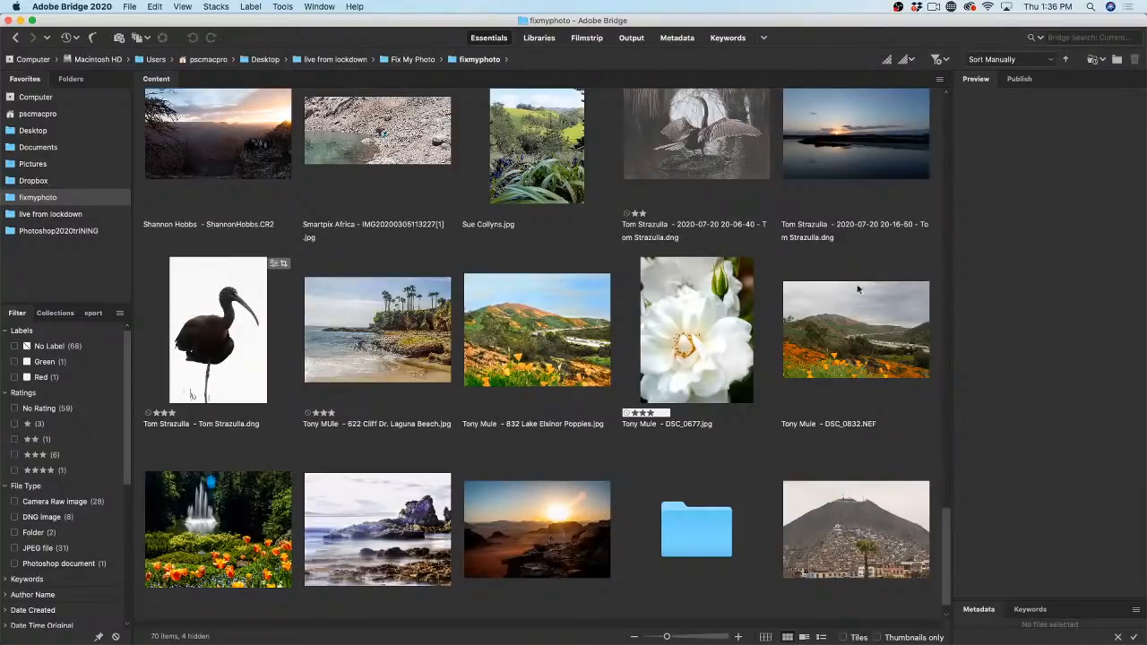
drag(948, 528, 948, 509)
click(675, 217)
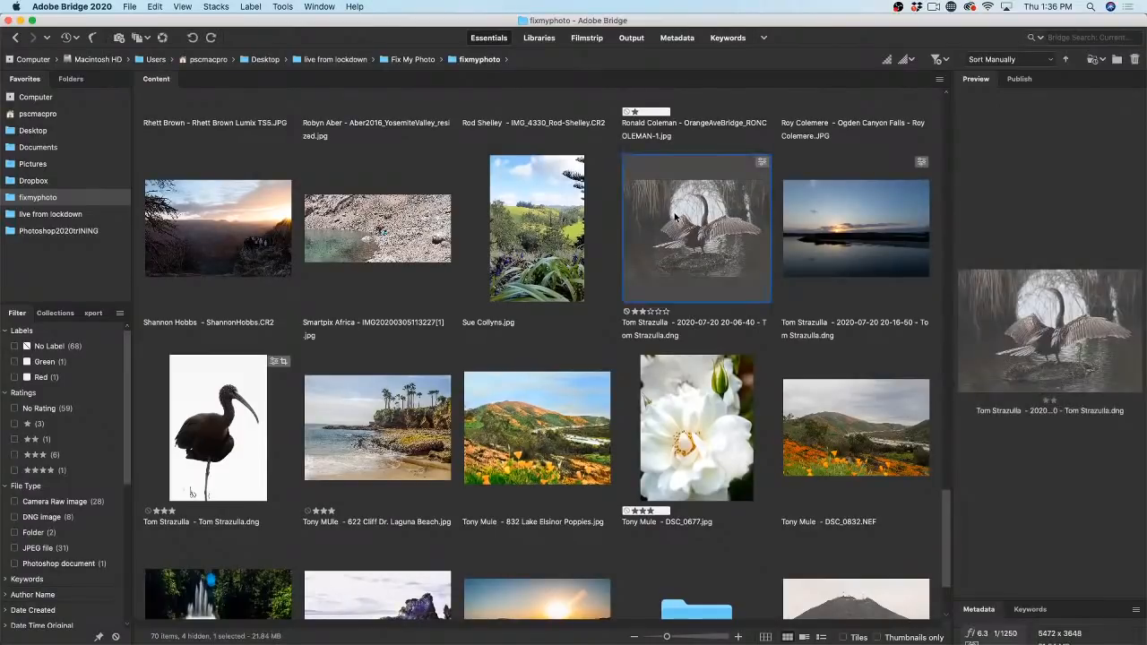
key(space)
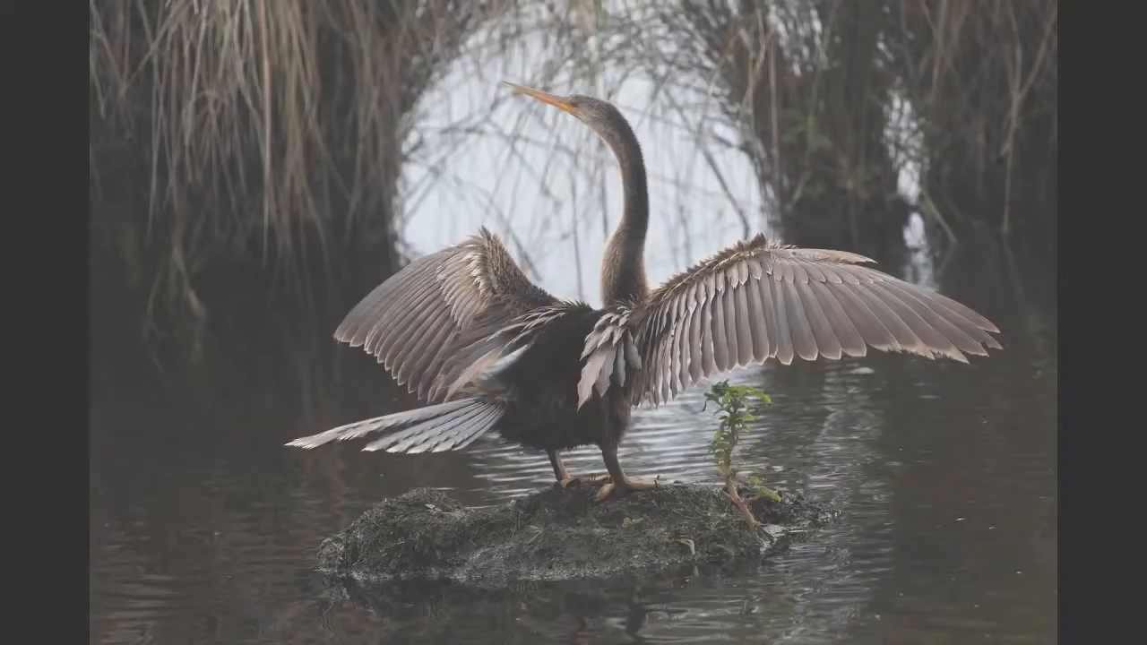
key(space)
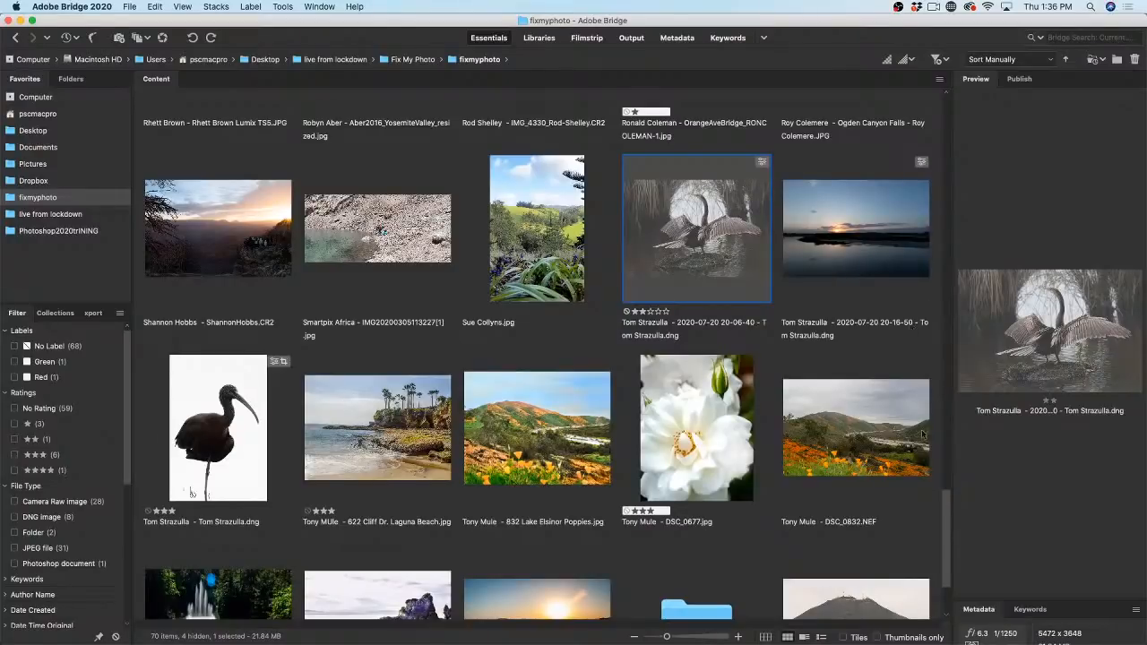
drag(947, 521, 948, 133)
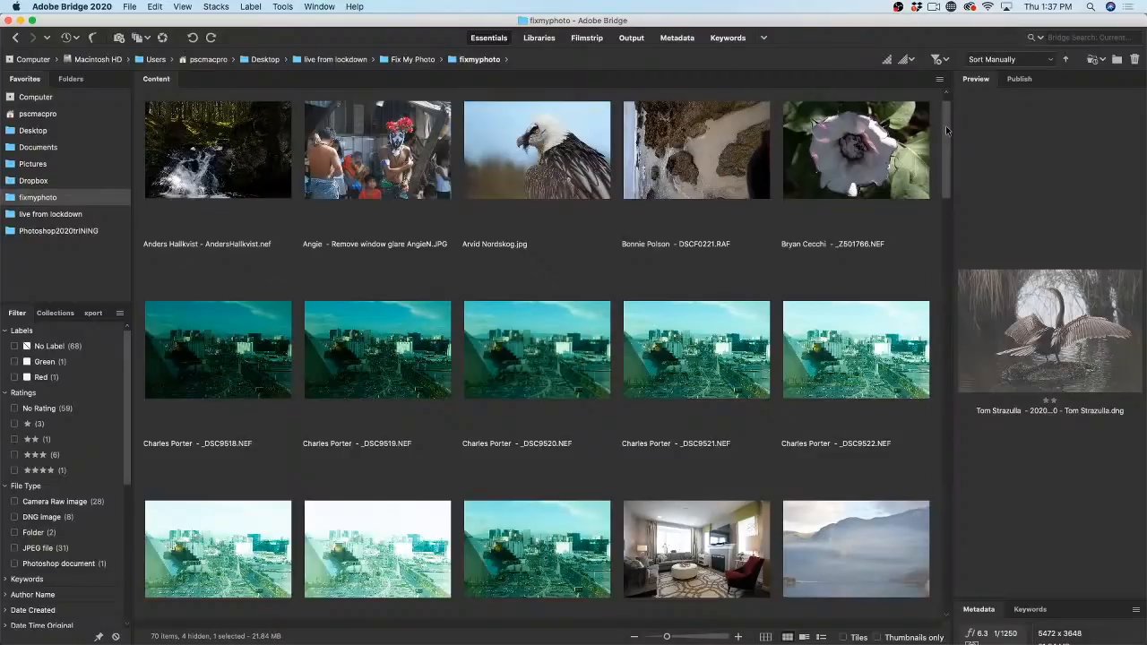
drag(945, 128, 951, 154)
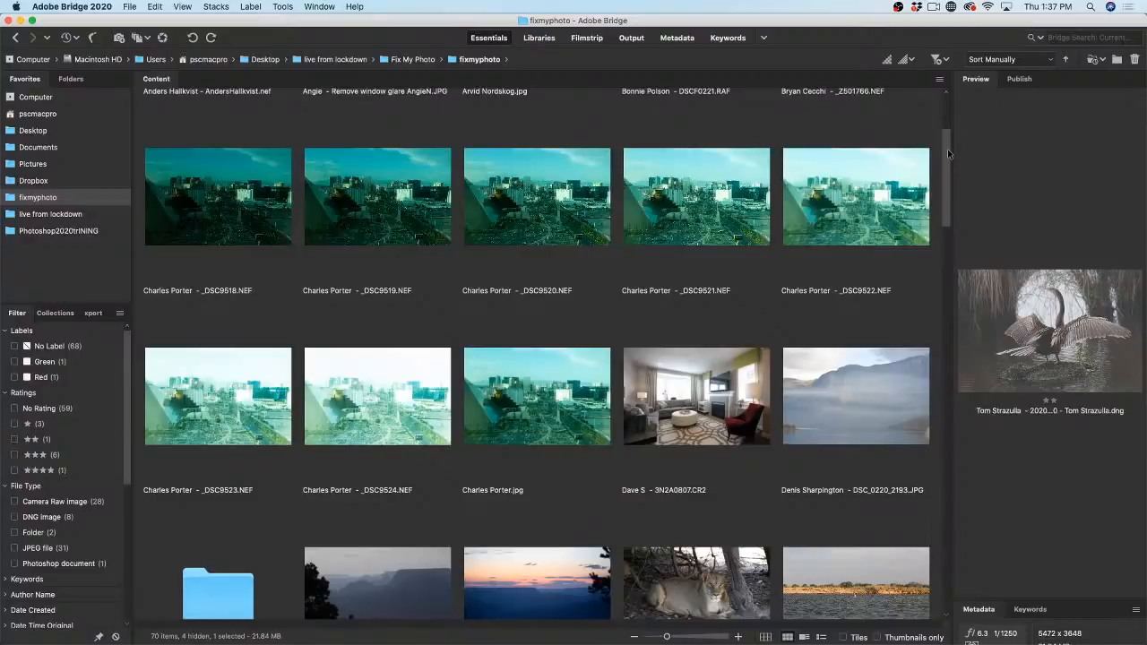
Step: Step through city shots _DSC9518 to _DSC9521, previewing _DSC9521.NEF full-screen
click(206, 223)
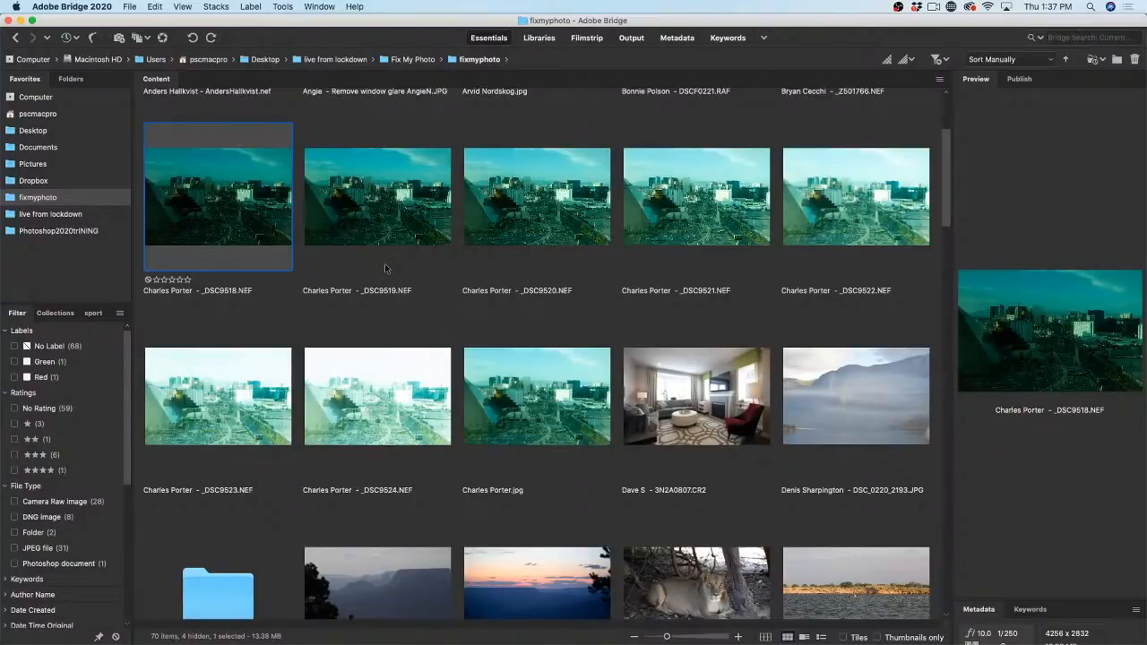
click(386, 268)
key(Right)
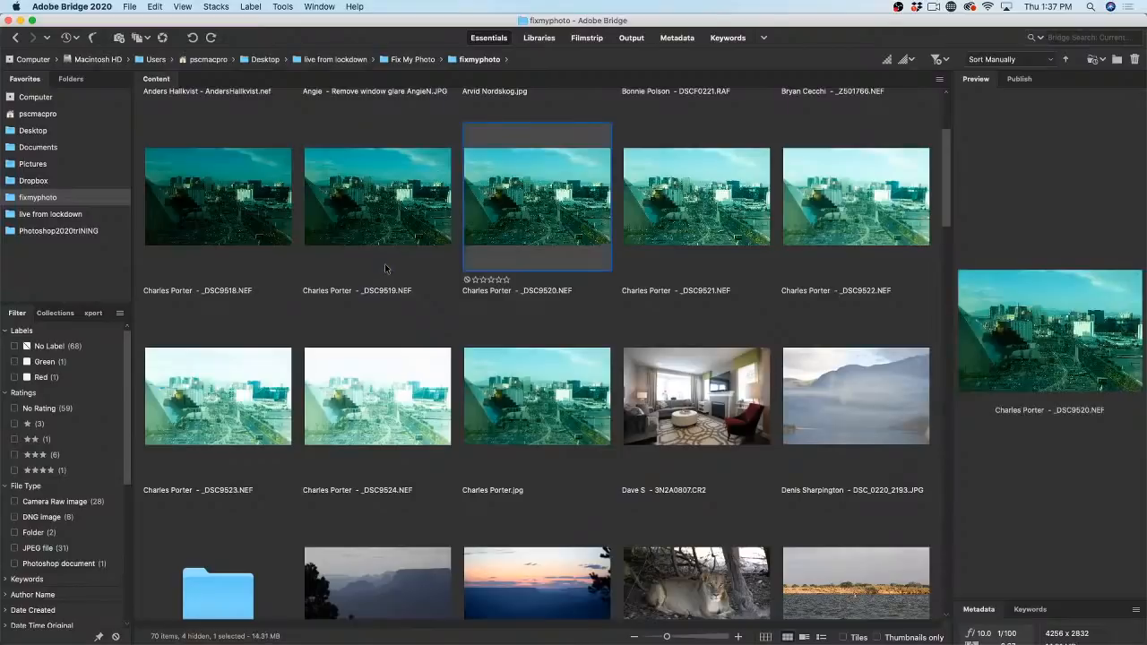
key(Right)
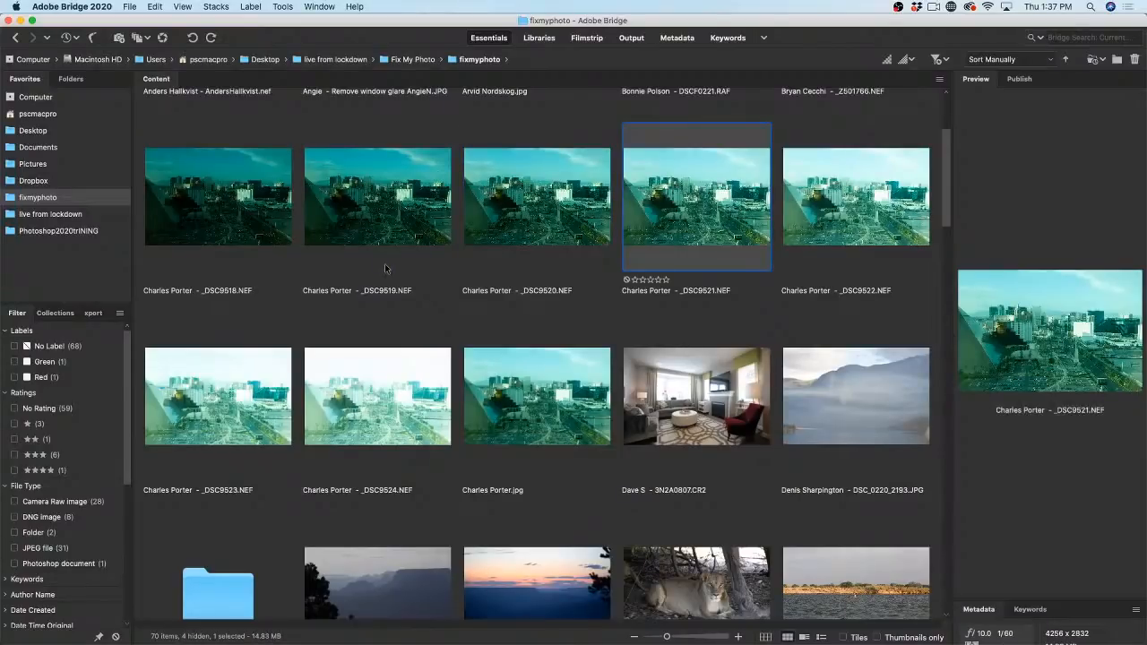
key(space)
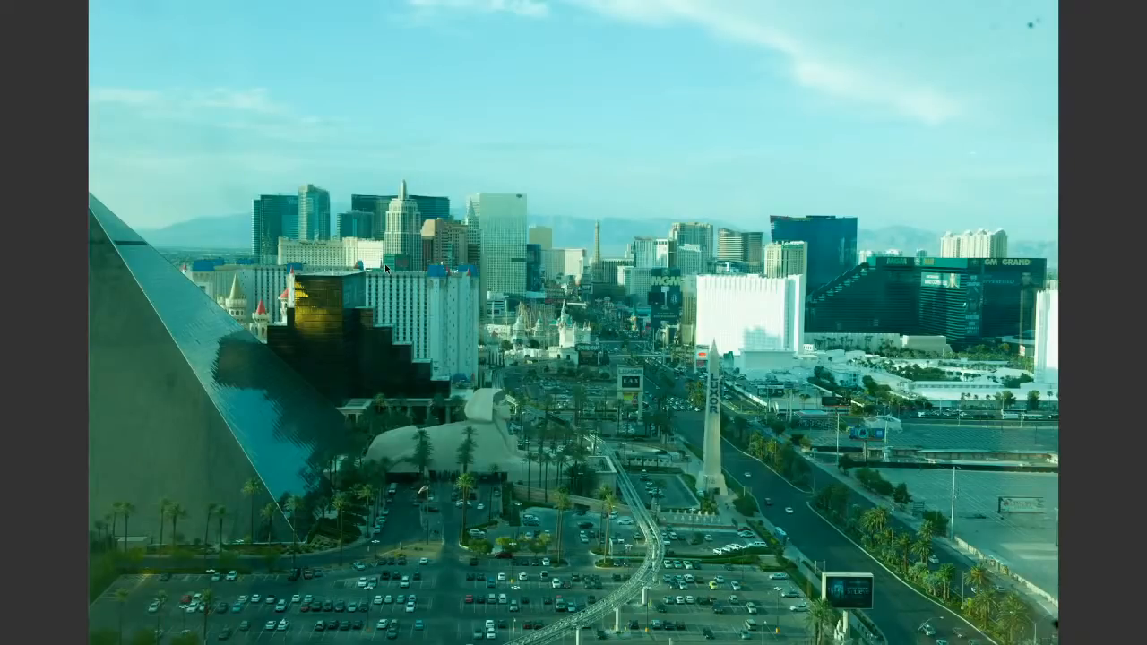
key(space)
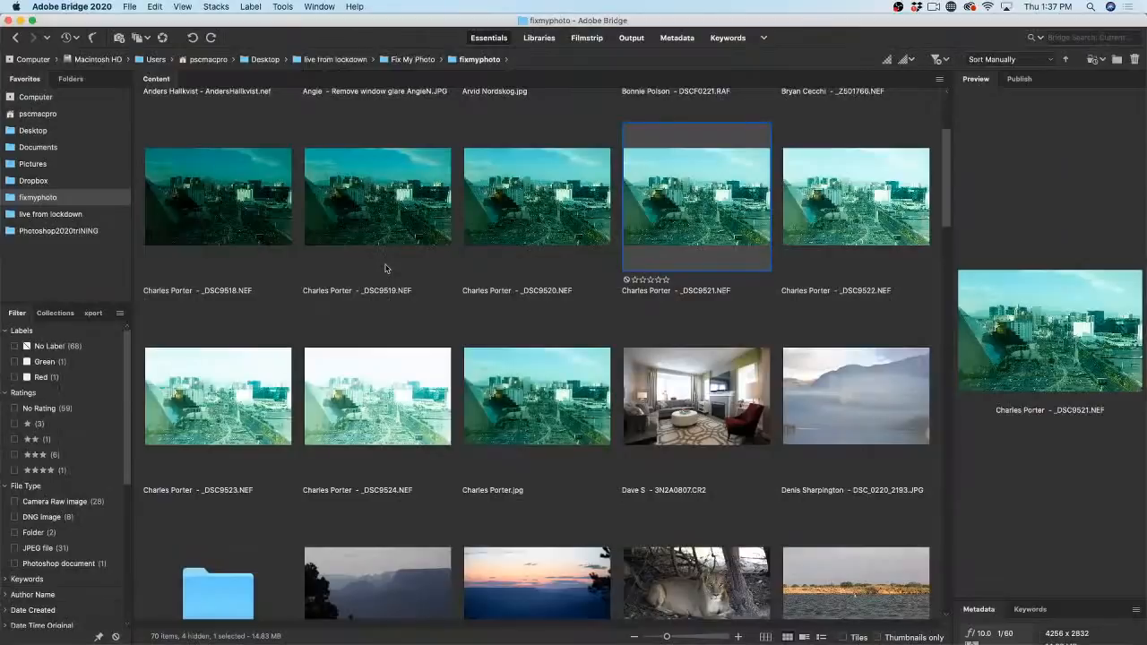
Step: Select all seven exposures, _DSC9518.NEF through _DSC9524.NEF
click(369, 405)
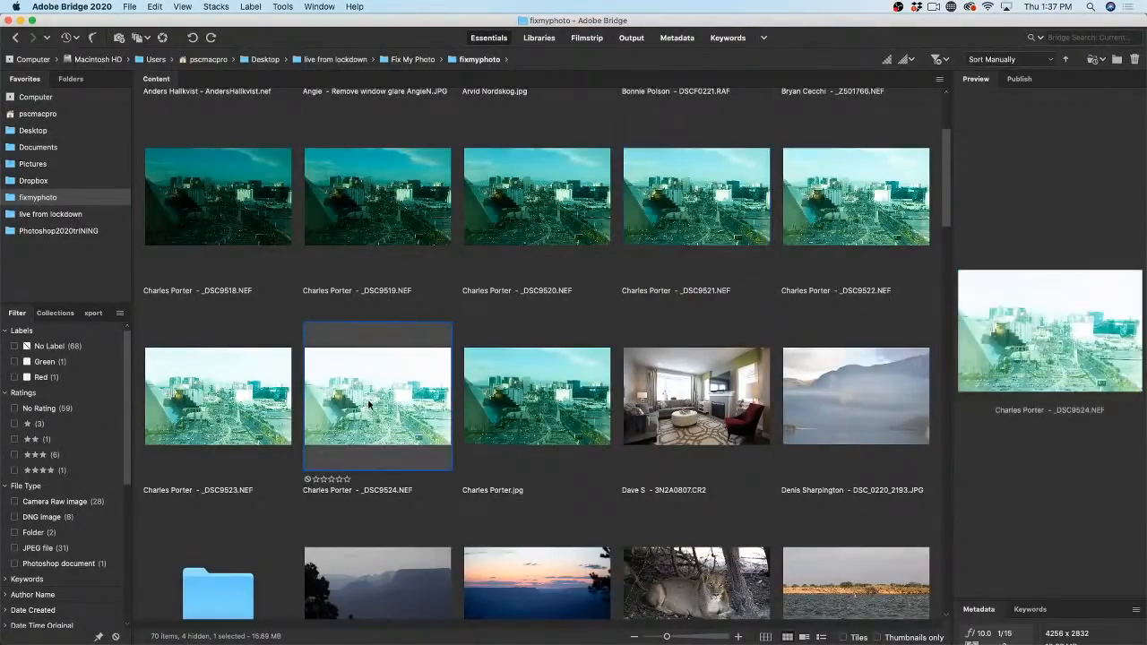
click(249, 202)
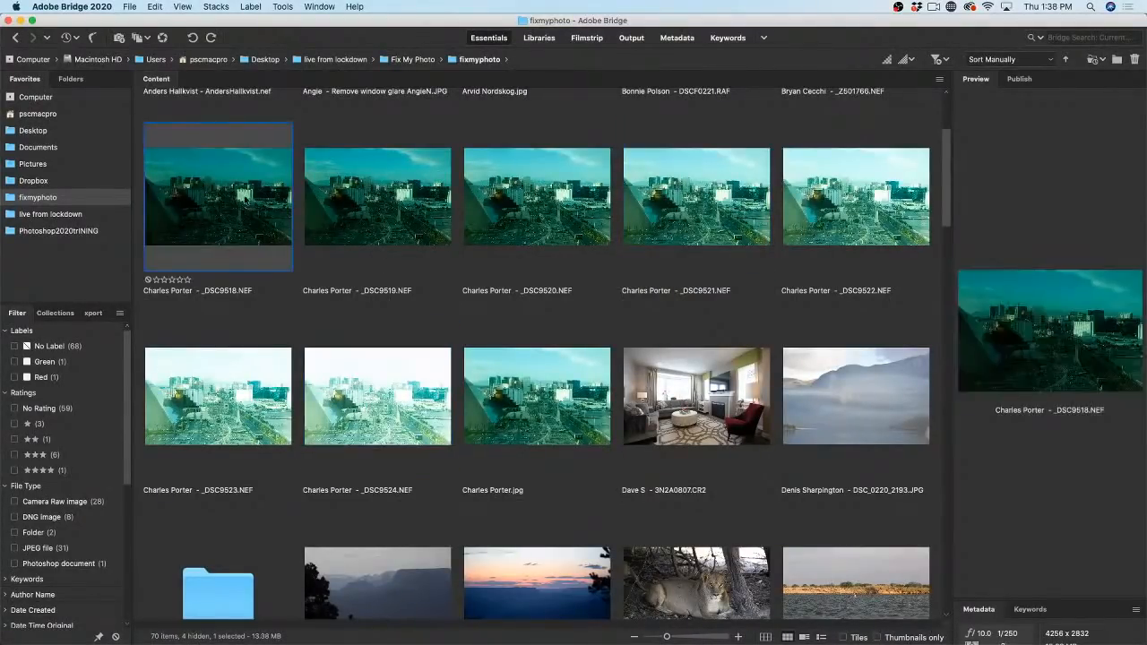
shift+click(386, 356)
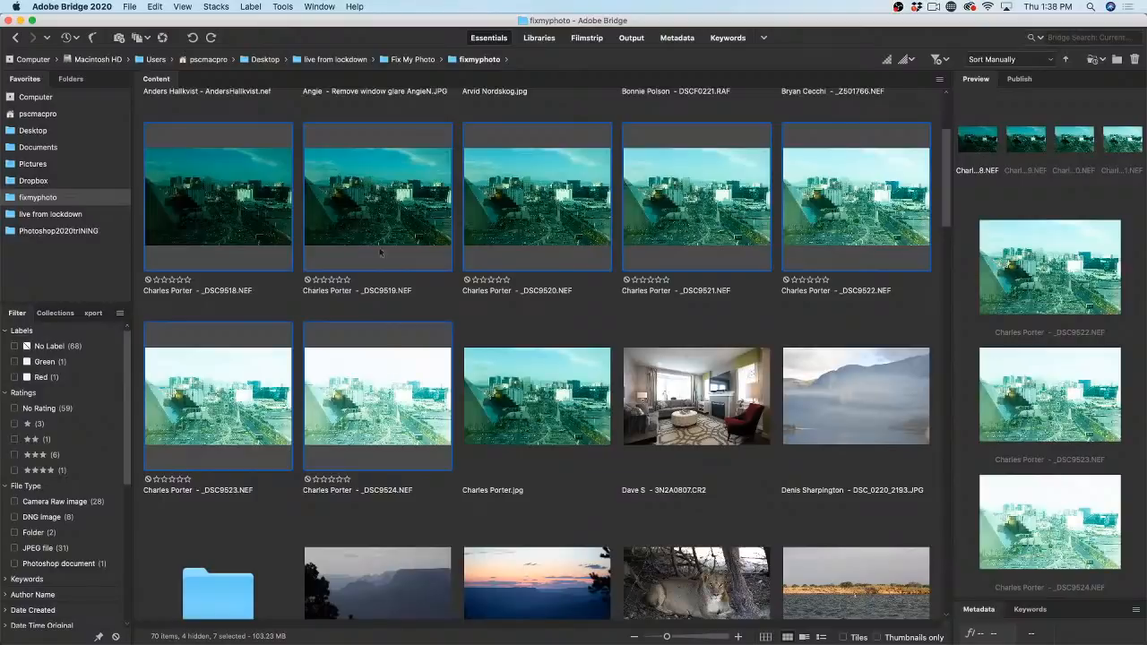
Step: Open the seven NEF exposures in Camera Raw and step through them in the filmstrip
double_click(380, 187)
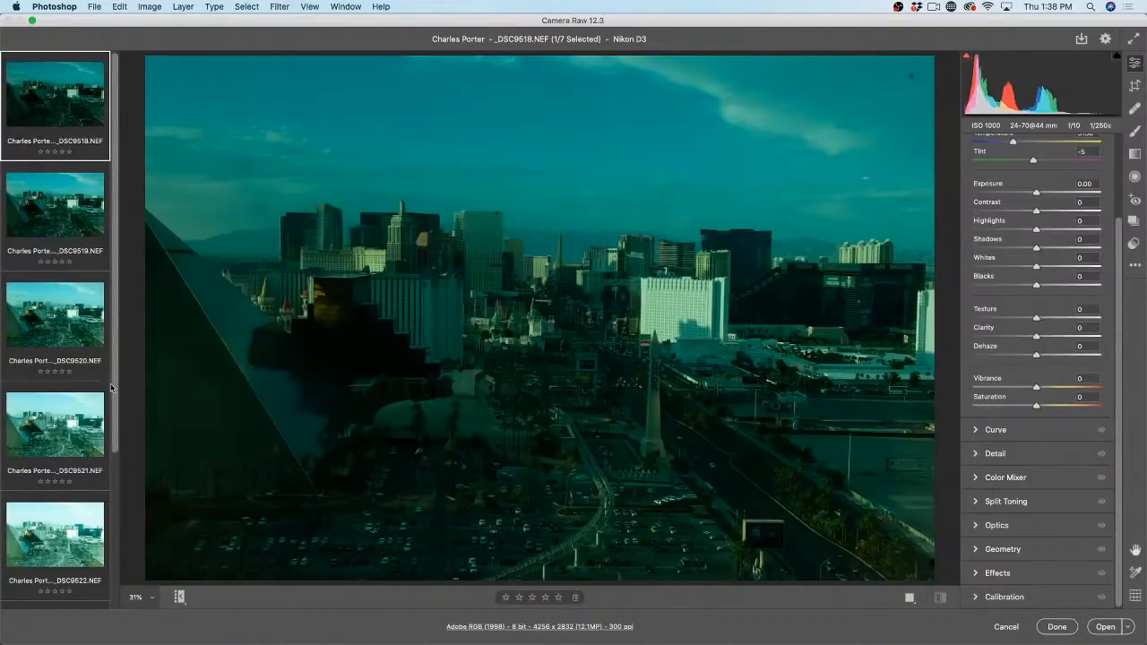
scroll(95, 564, down, 5)
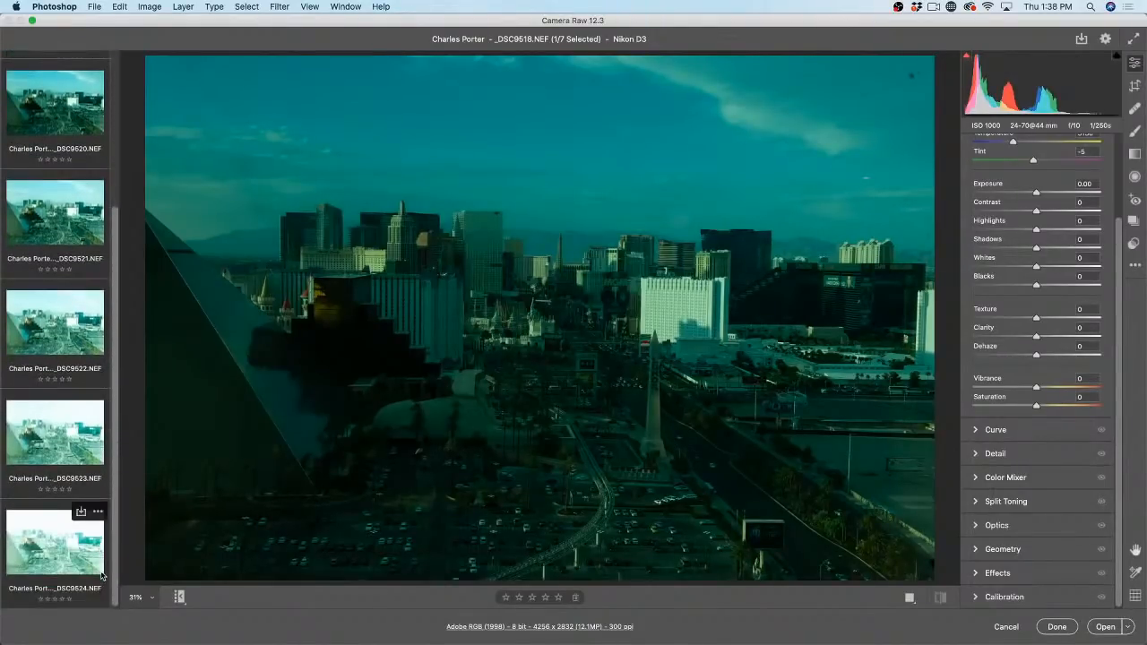
scroll(117, 230, up, 5)
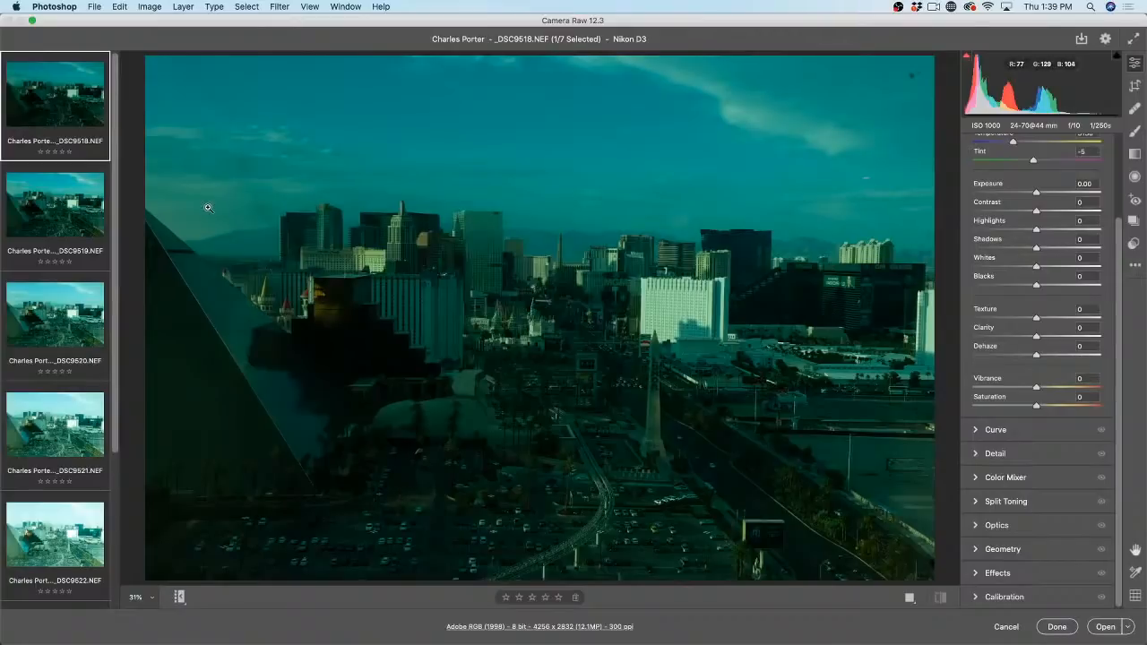
key(Down)
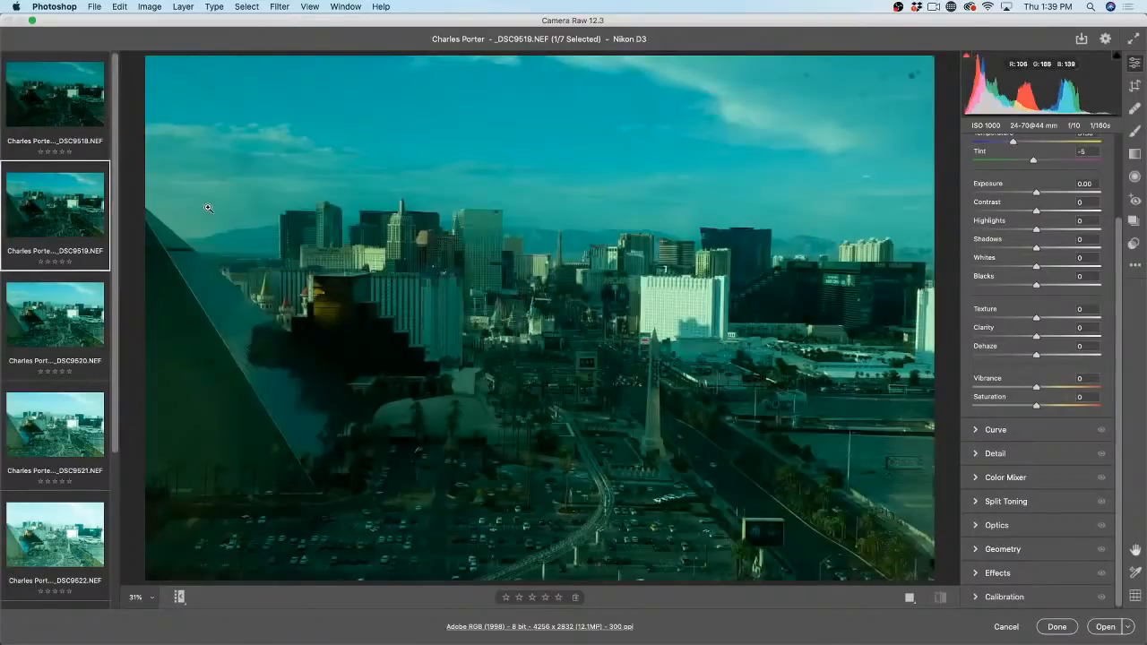
key(Down)
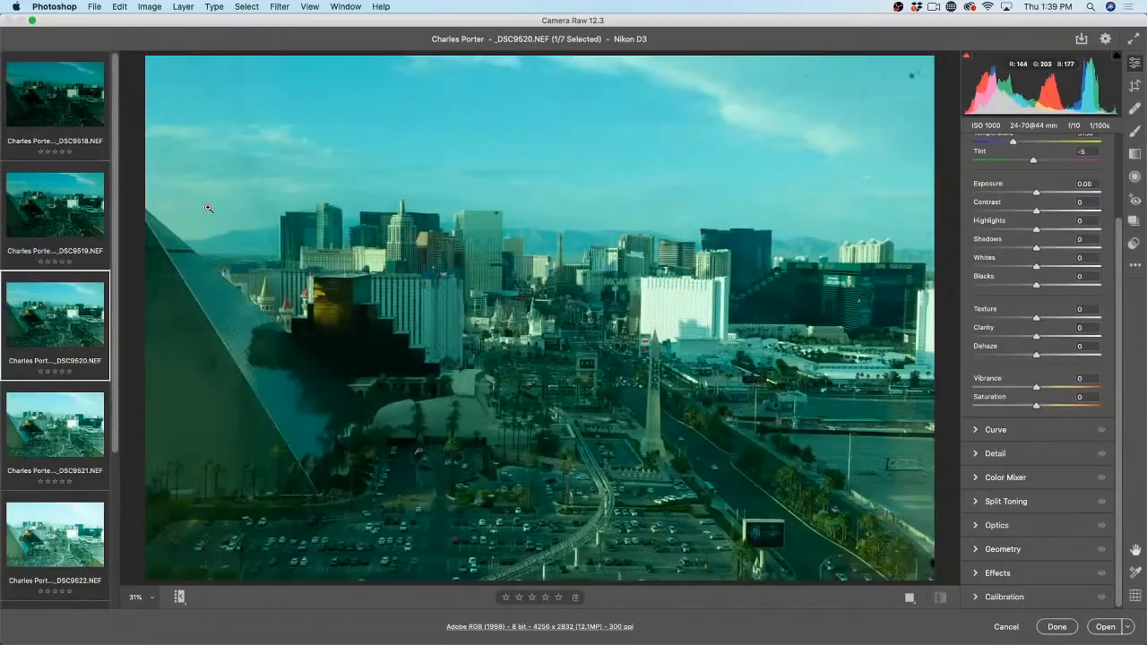
key(Down)
key(Down)
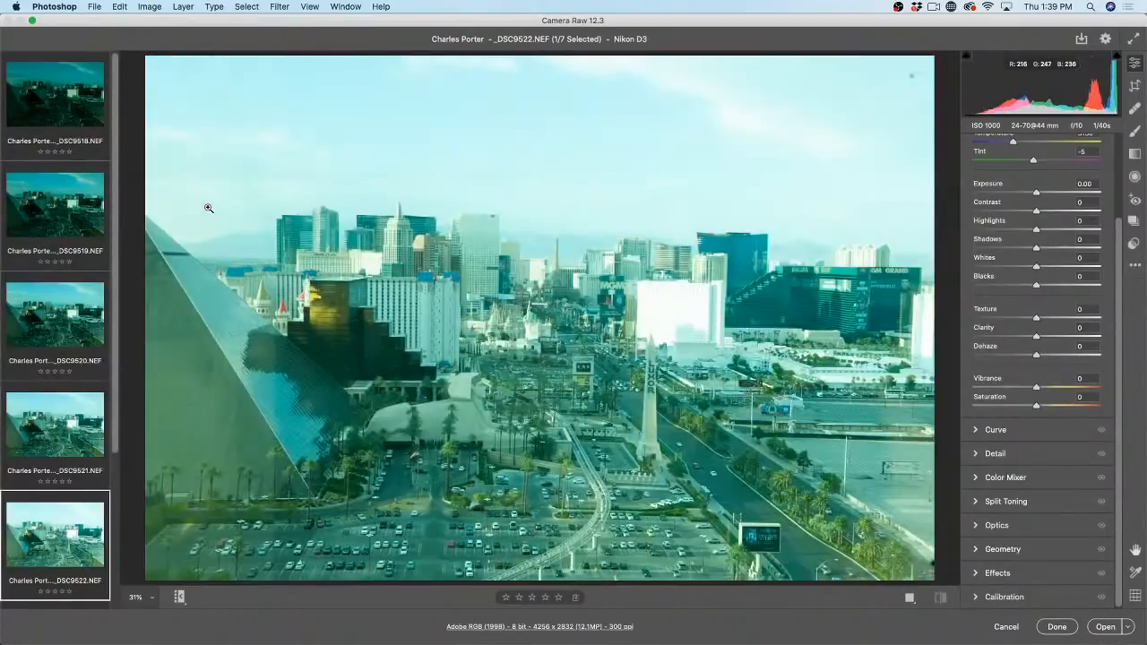
key(Down)
key(Up)
key(Up)
key(Up)
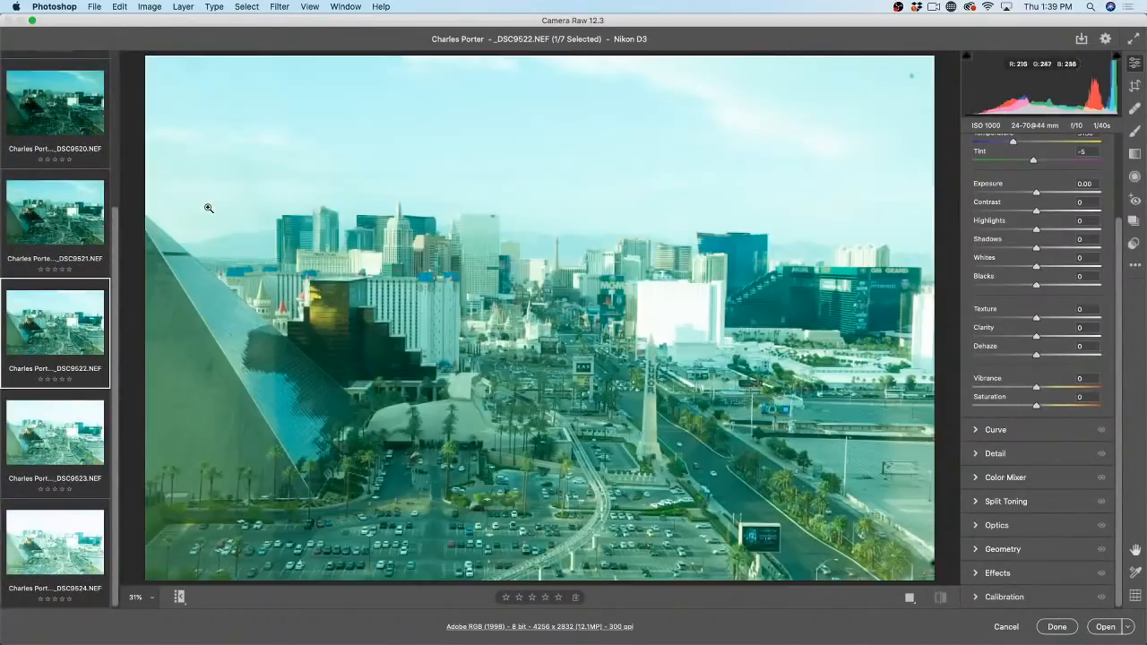
Step: Return to _DSC9518.NEF, then select all seven filmstrip exposures
mouse_move(75, 133)
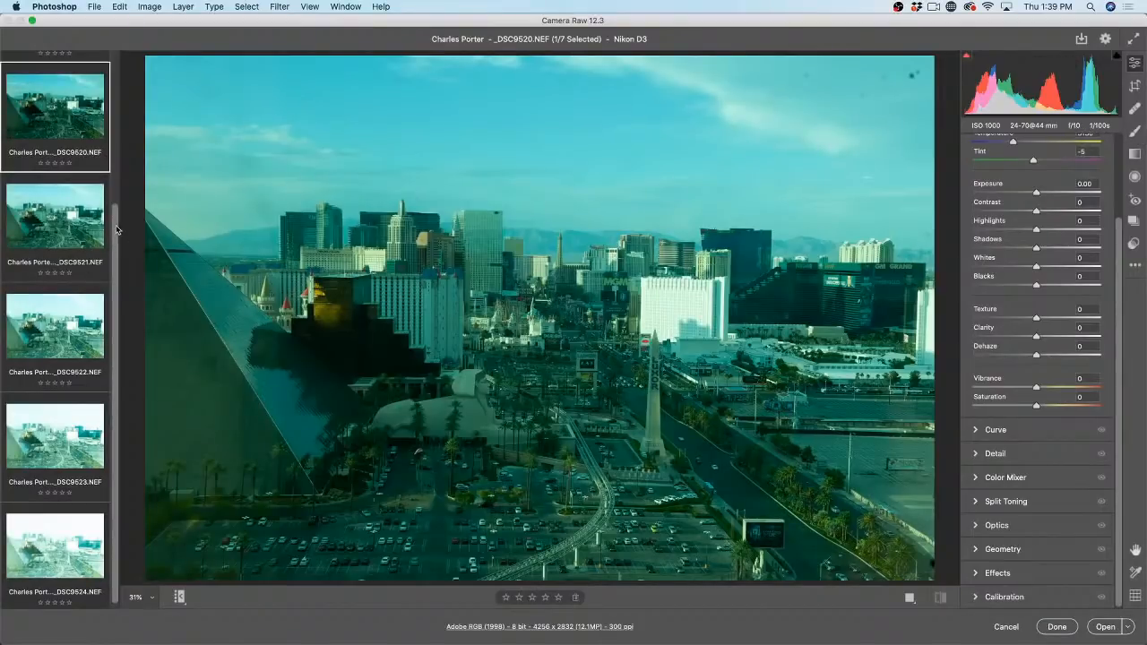
drag(117, 212, 116, 69)
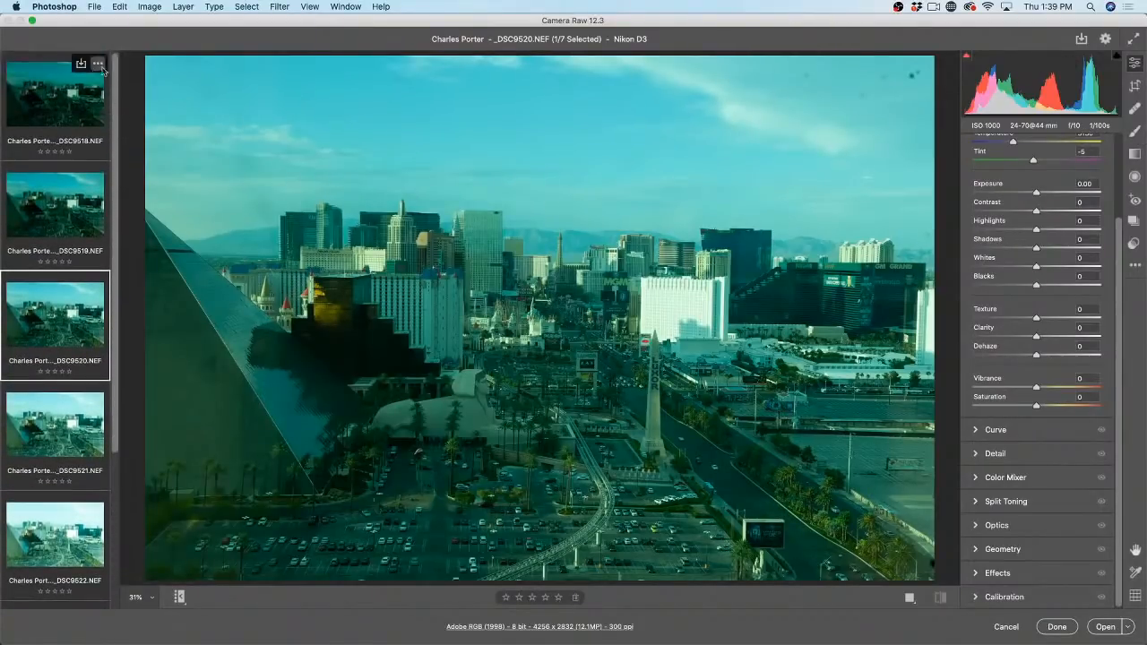
click(86, 96)
scroll(89, 268, down, 5)
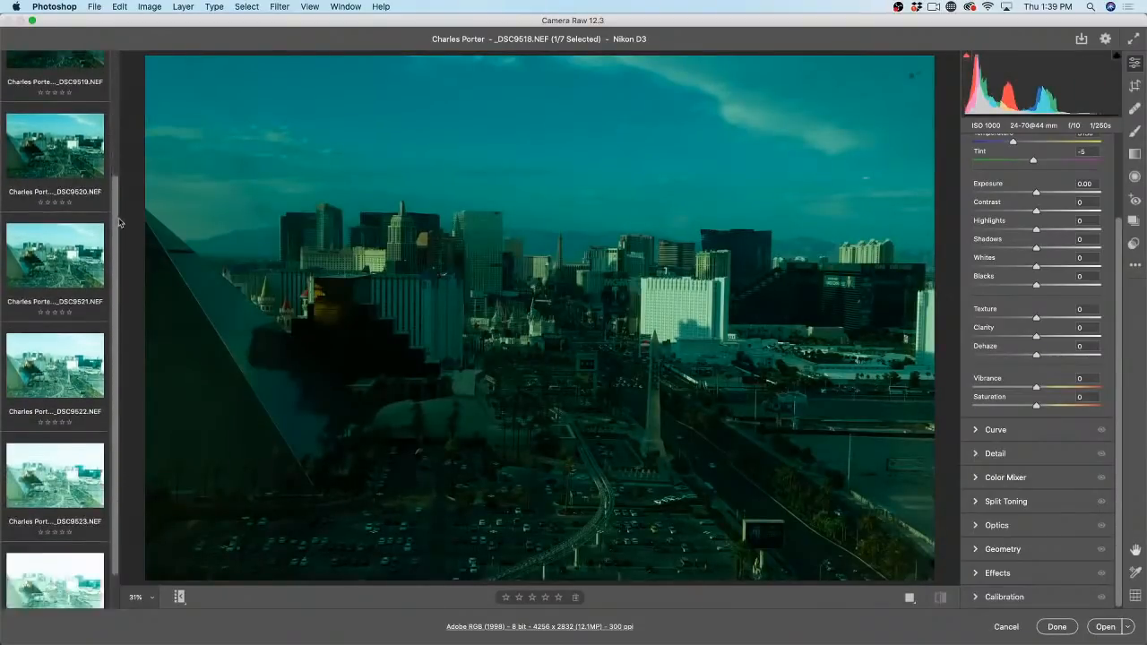
shift+click(65, 544)
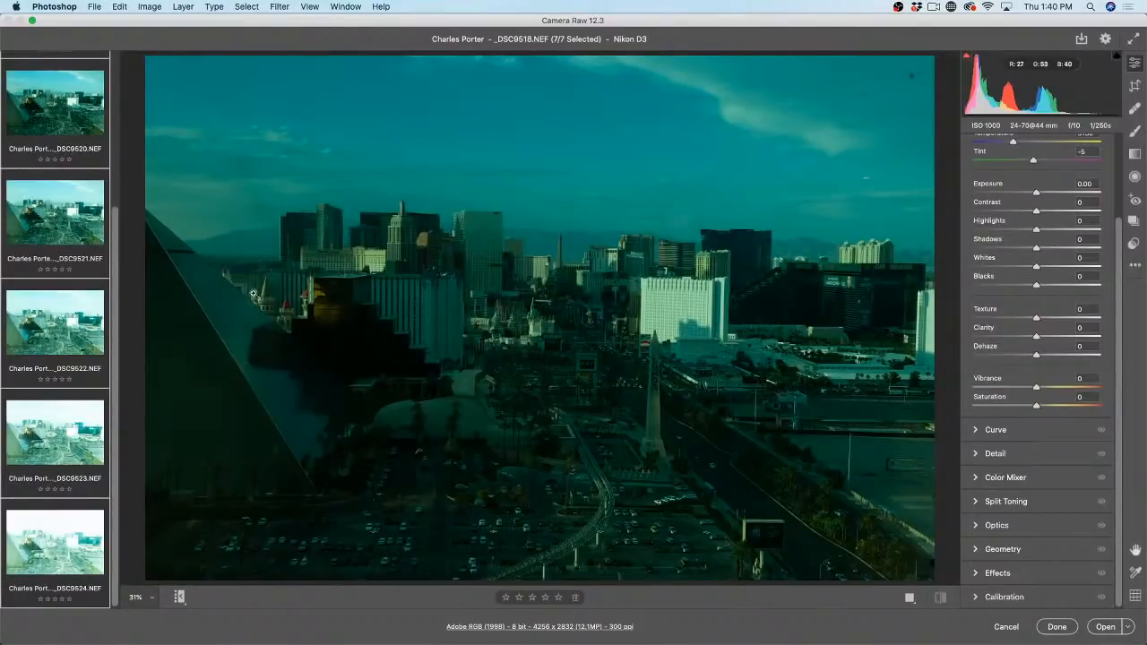
Step: Start Merge to HDR on the seven exposures, then enlarge and reposition the HDR Merge Preview
right_click(42, 113)
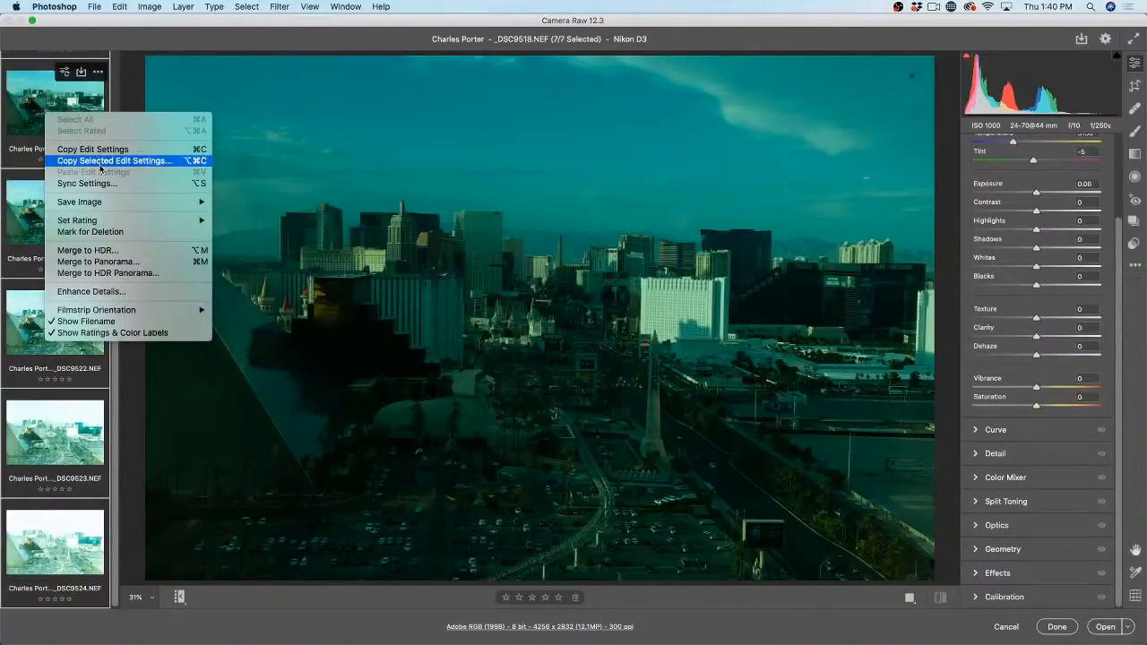
click(129, 251)
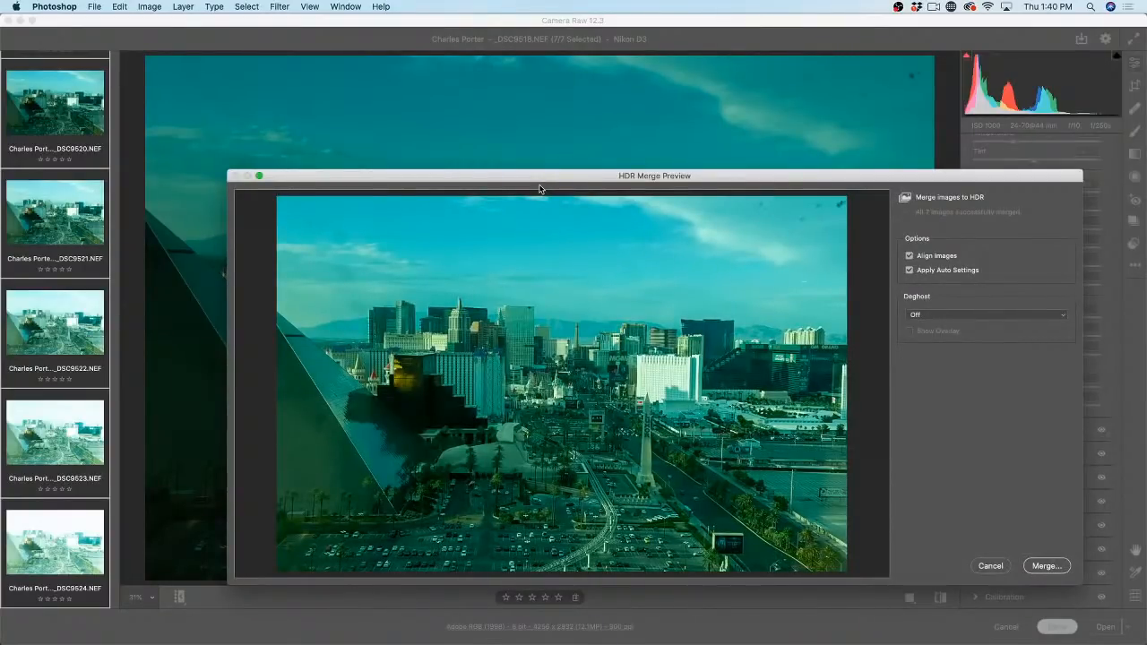
drag(545, 170, 475, 58)
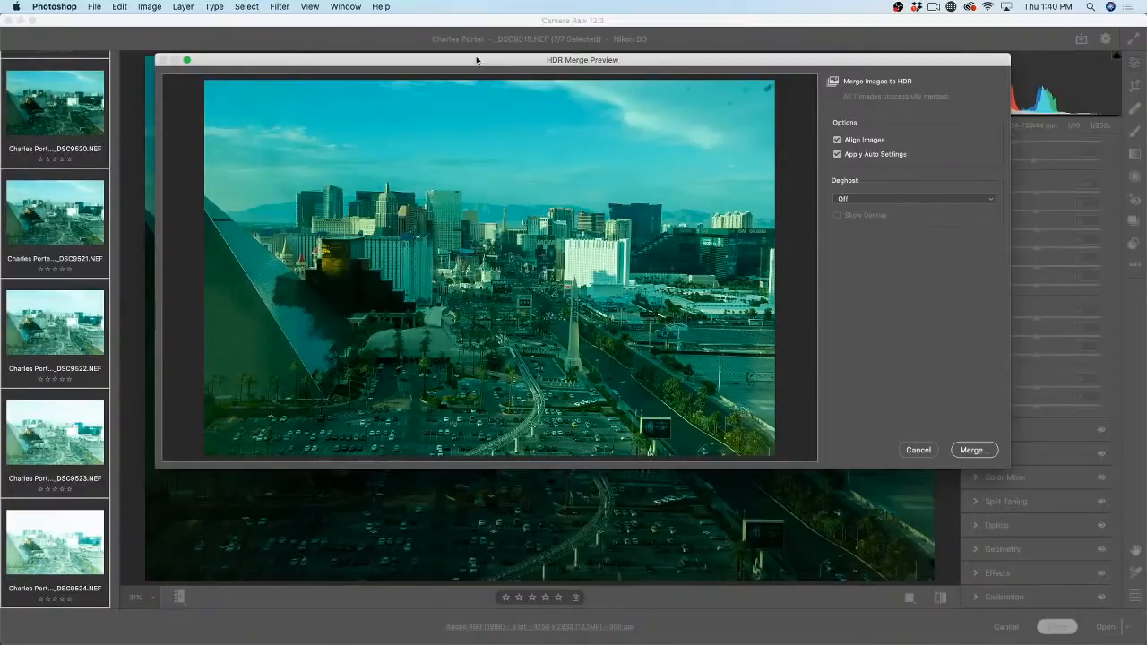
drag(476, 60, 455, 52)
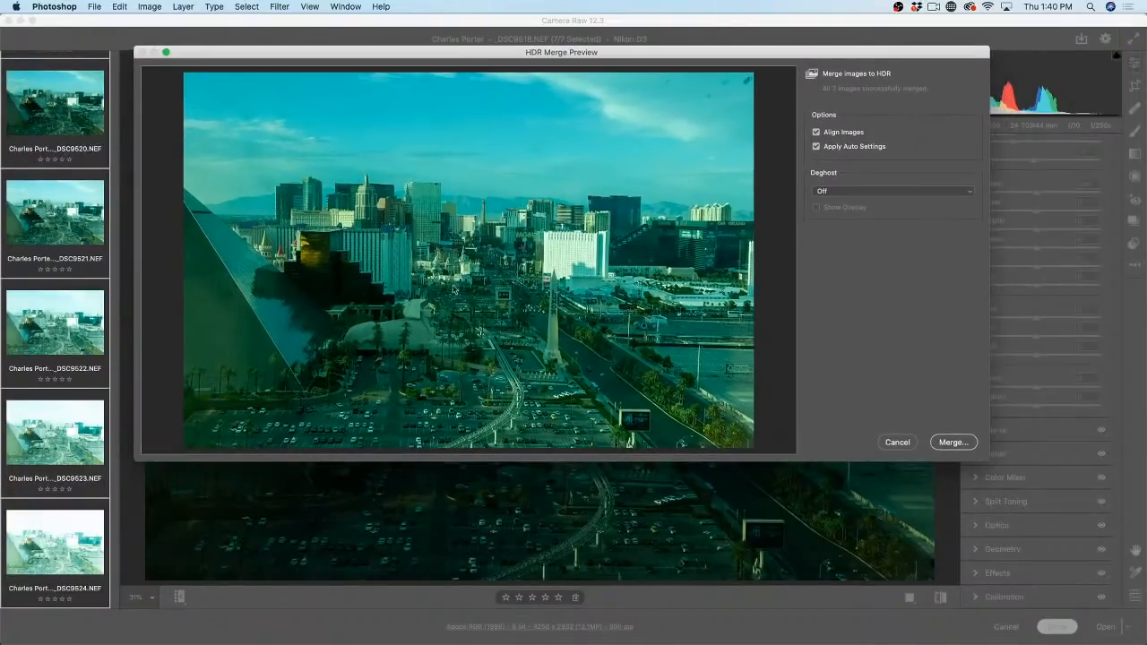
drag(988, 459, 1060, 563)
drag(665, 51, 649, 37)
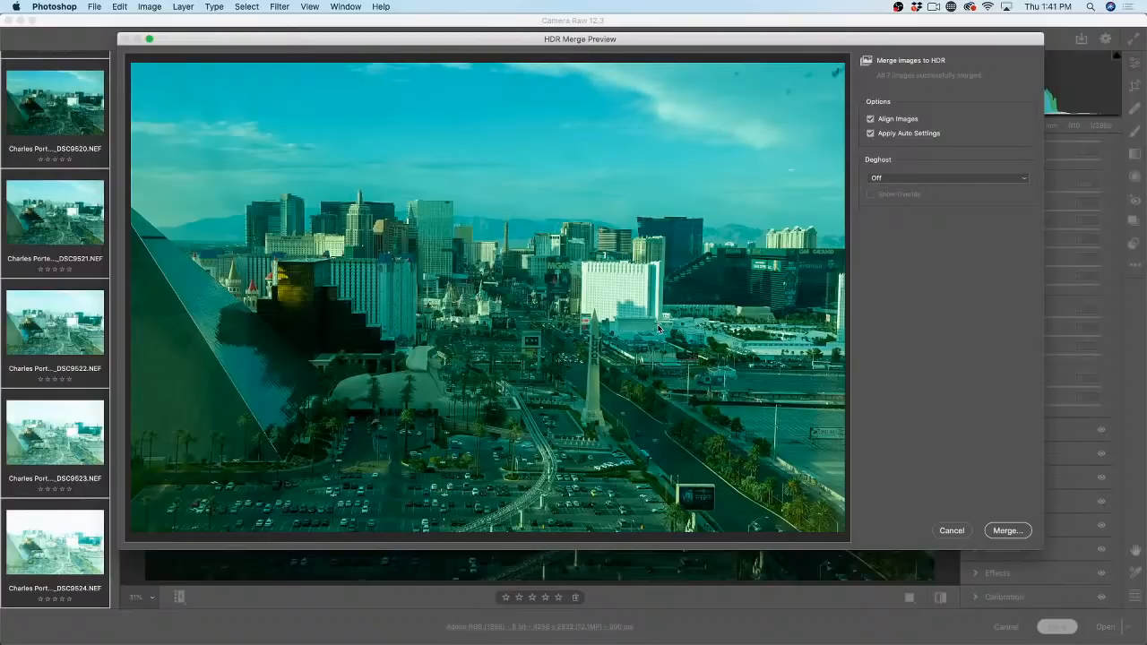
Step: Keep Deghost at Off, merge, and save the result as _DSC9518-HDR.dng
click(900, 179)
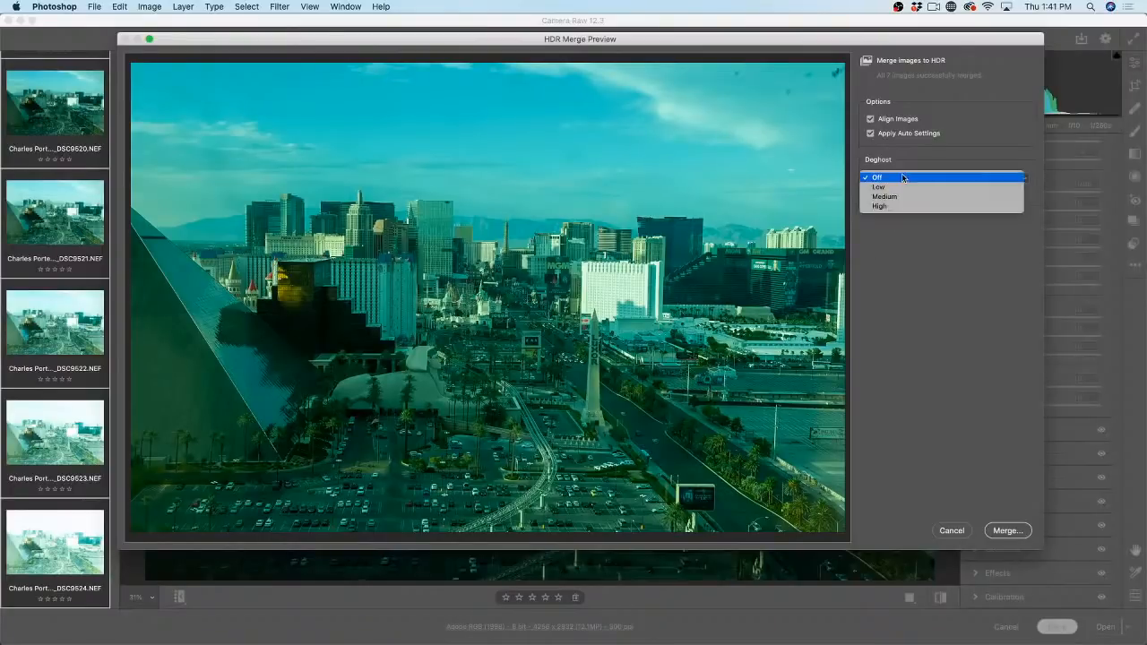
click(889, 249)
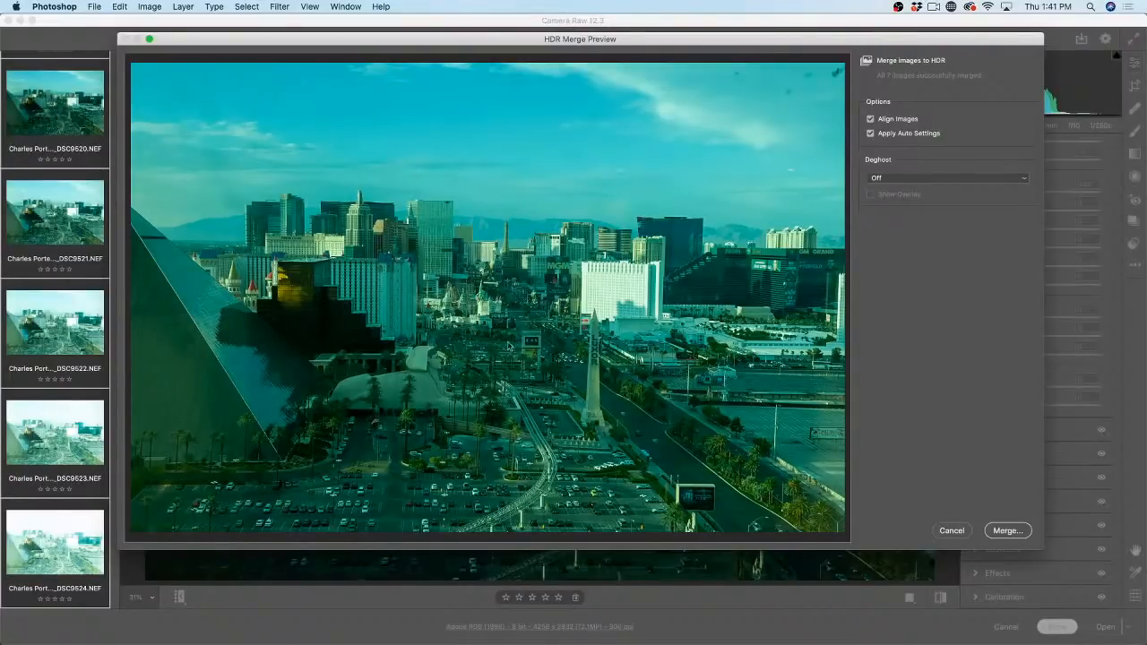
click(1022, 531)
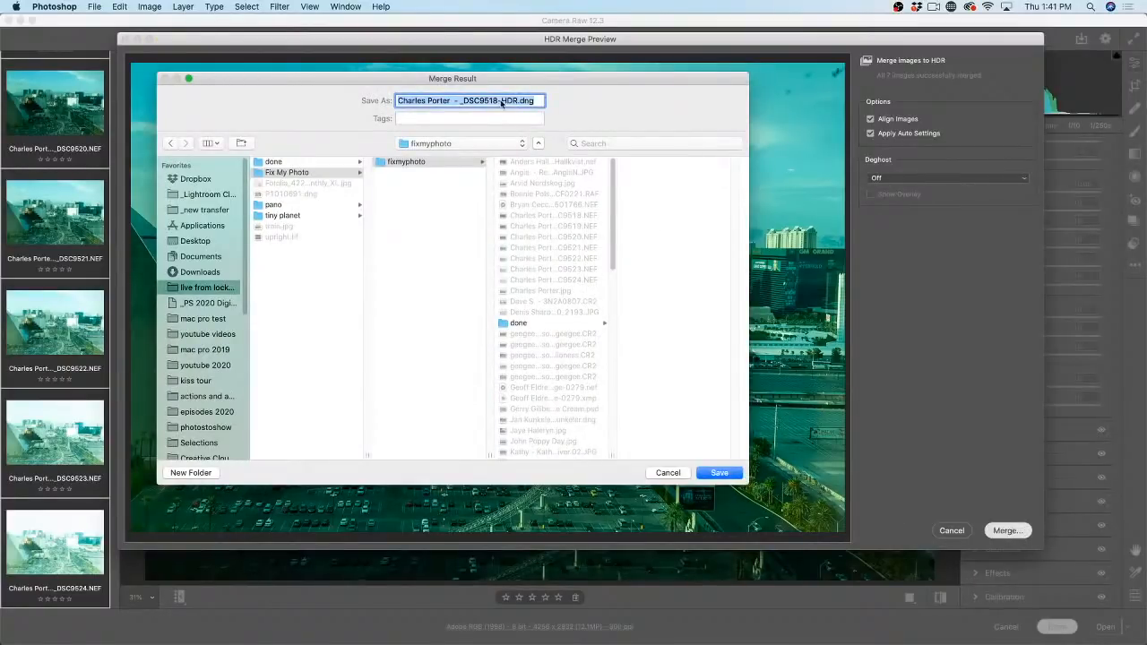
click(717, 474)
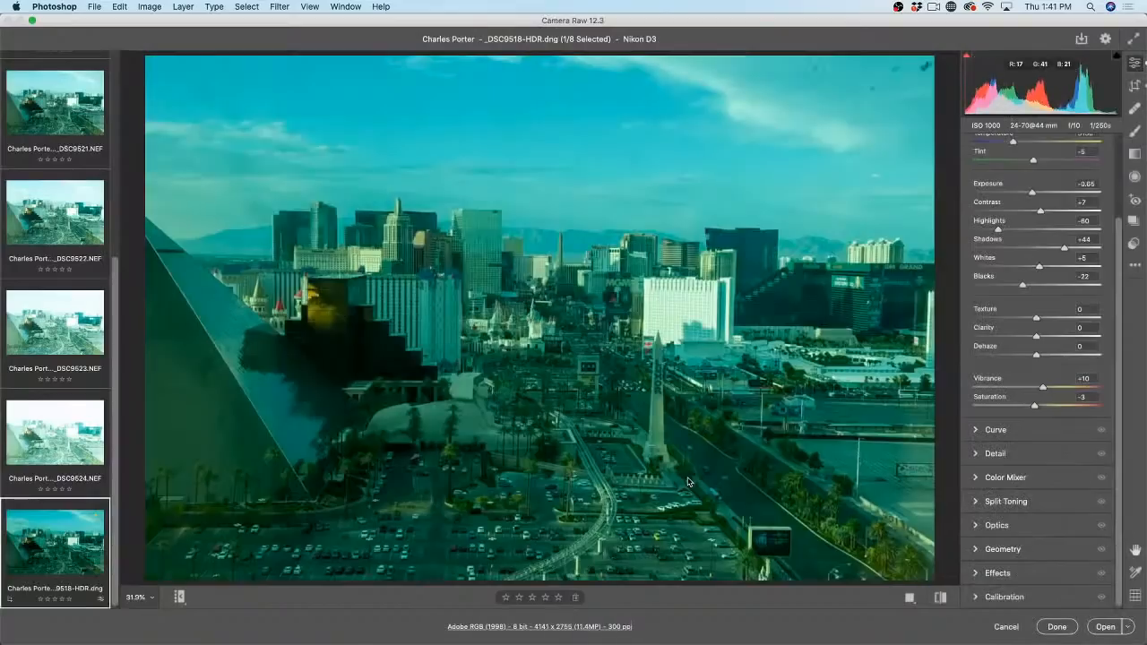
mouse_move(74, 571)
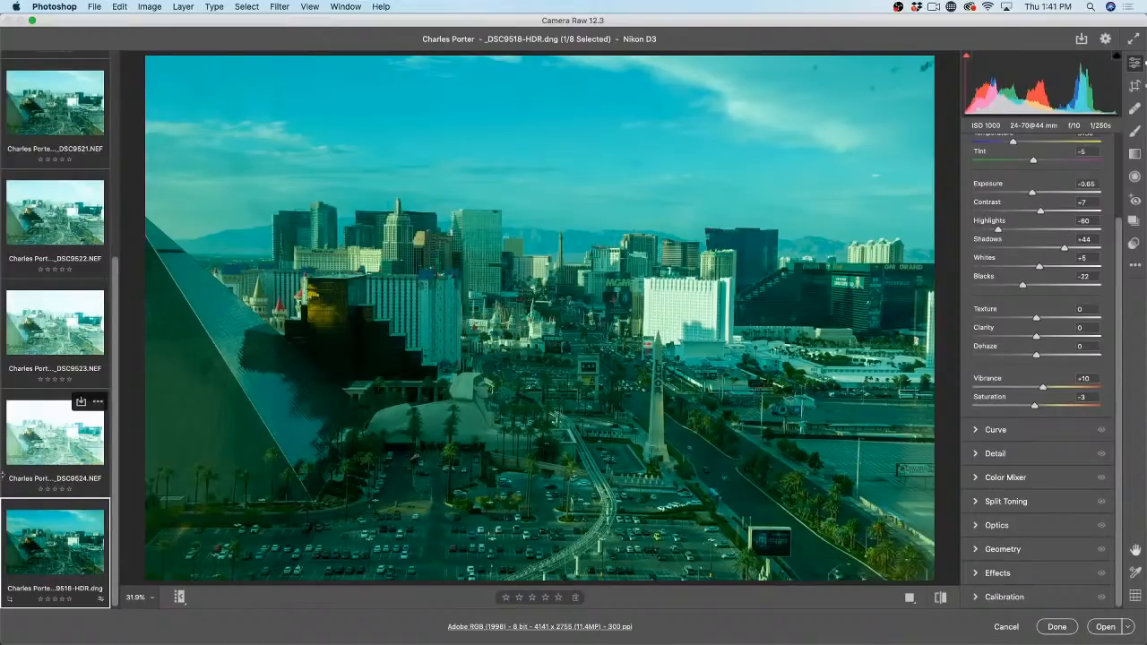
Step: Test DSC9524's exposure range darker and brighter, leaving it at -0.30
click(44, 450)
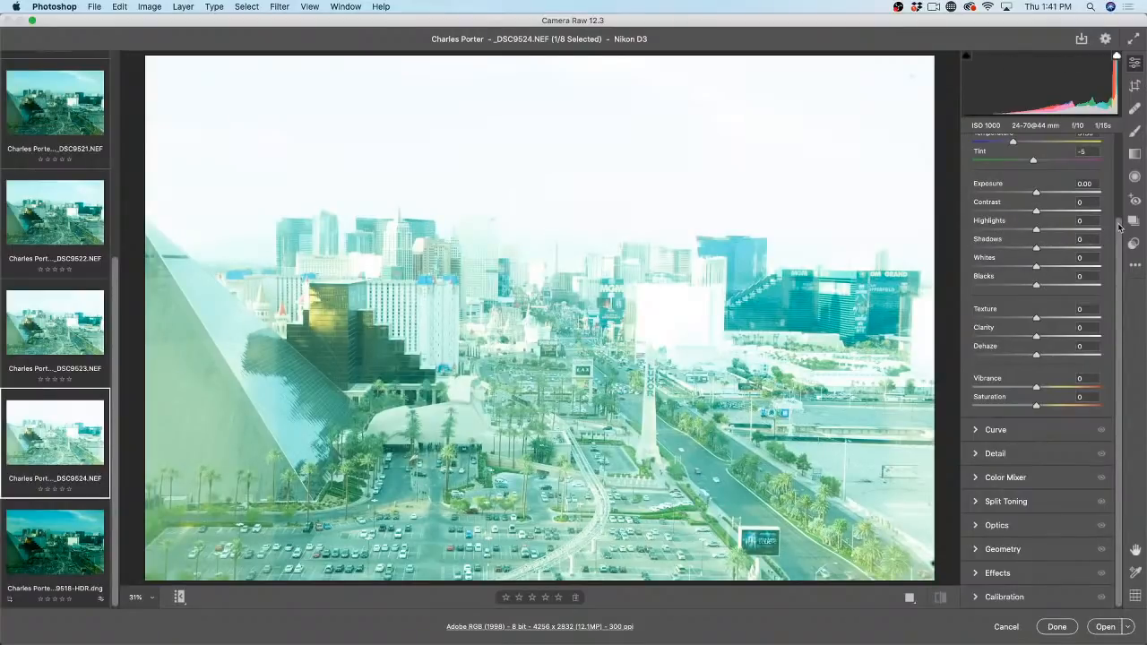
drag(1119, 229, 1118, 204)
scroll(1118, 204, up, 3)
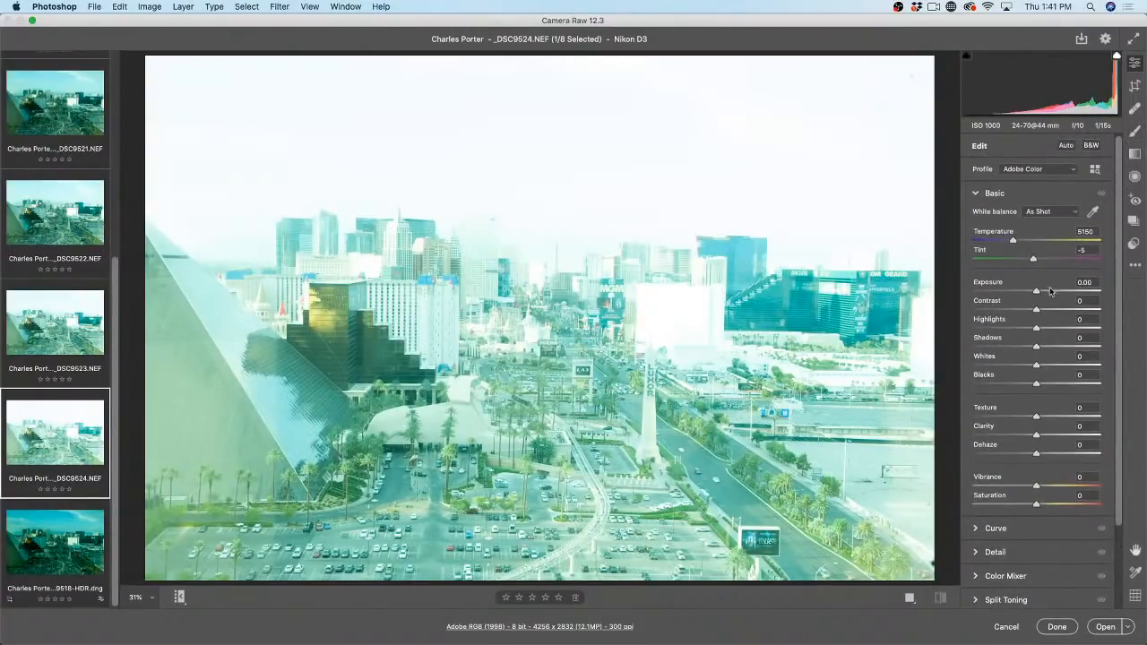
drag(1036, 293, 1000, 294)
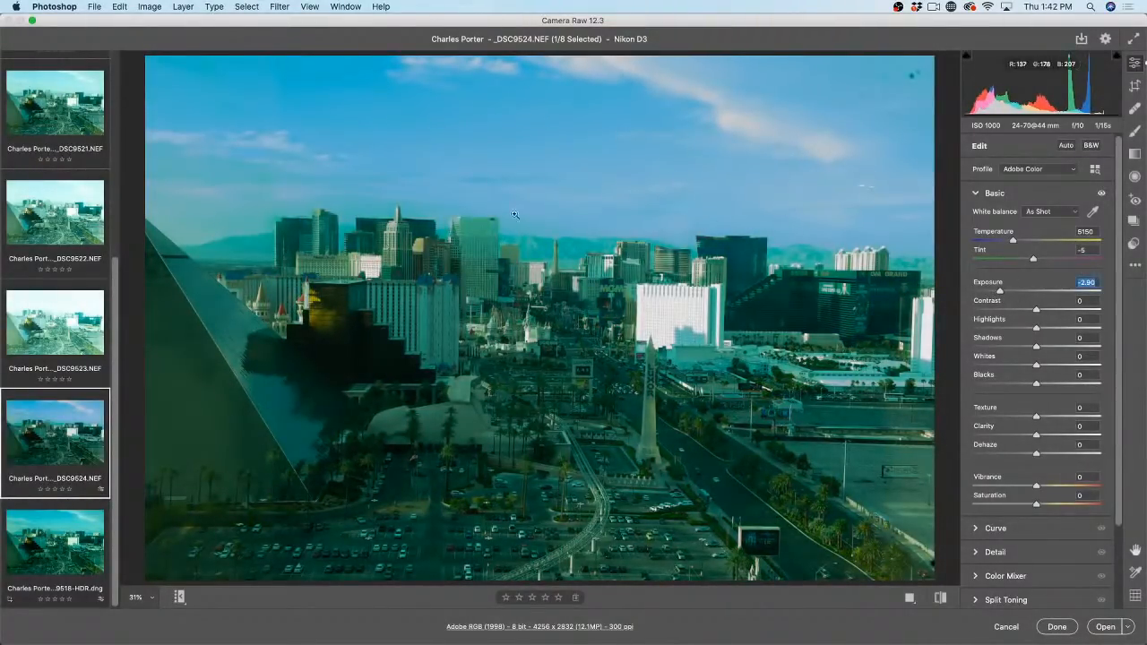
drag(1001, 293, 1031, 296)
scroll(83, 306, up, 2)
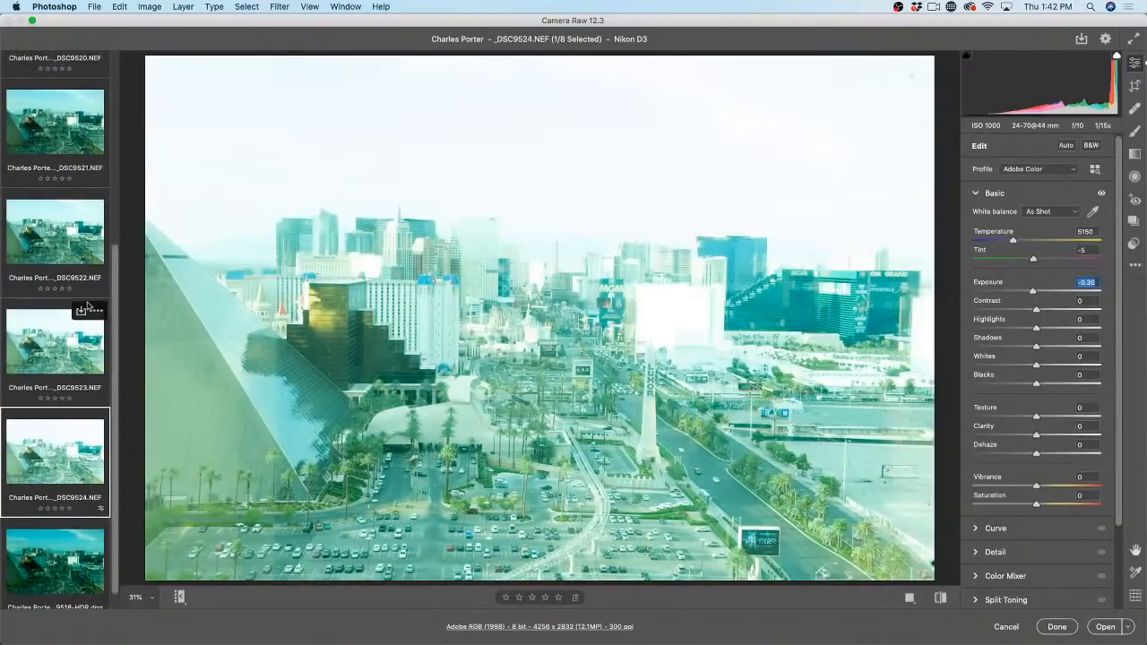
scroll(114, 263, up, 5)
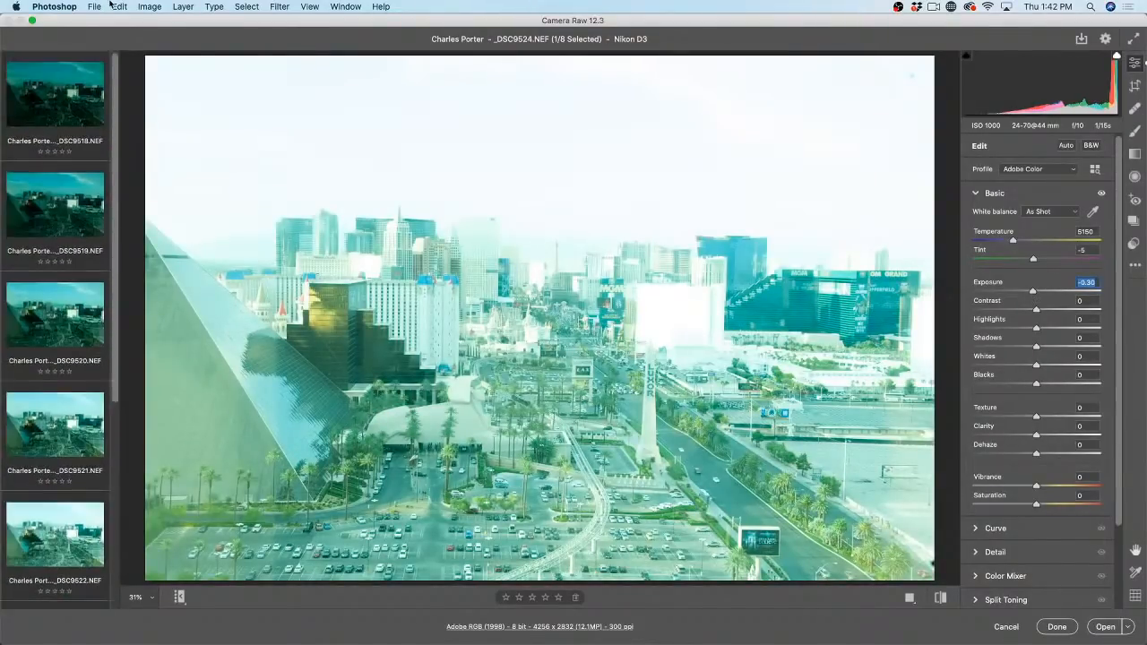
Step: Test DSC9518's exposure range, leave it at +0.55, and return to the HDR image
click(54, 94)
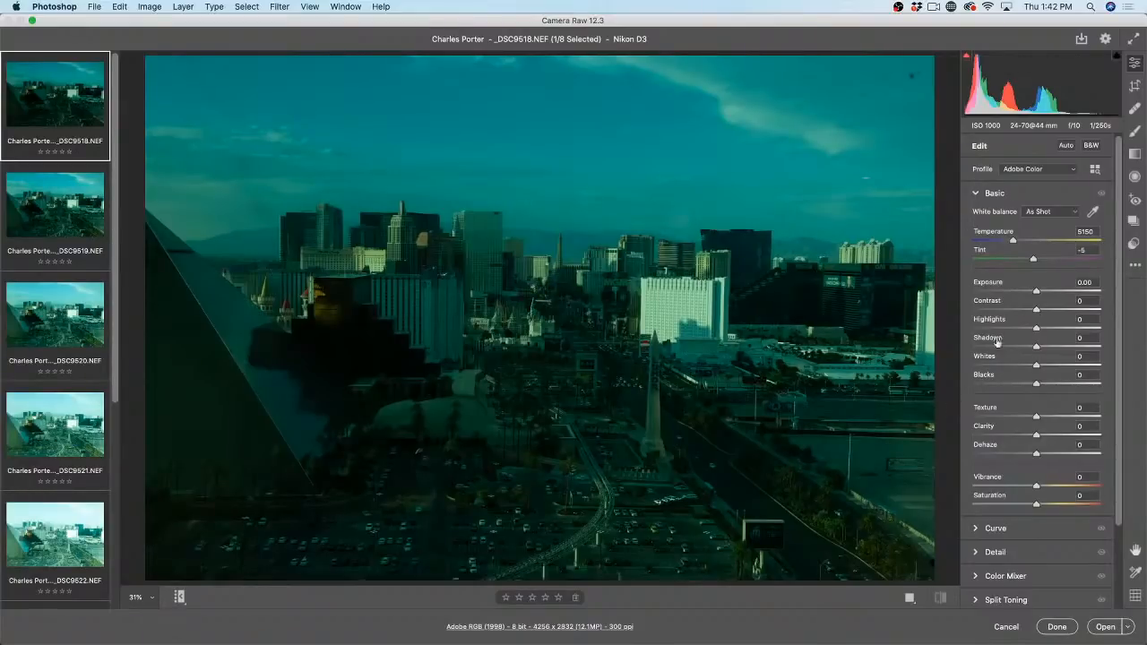
drag(1036, 292, 1089, 297)
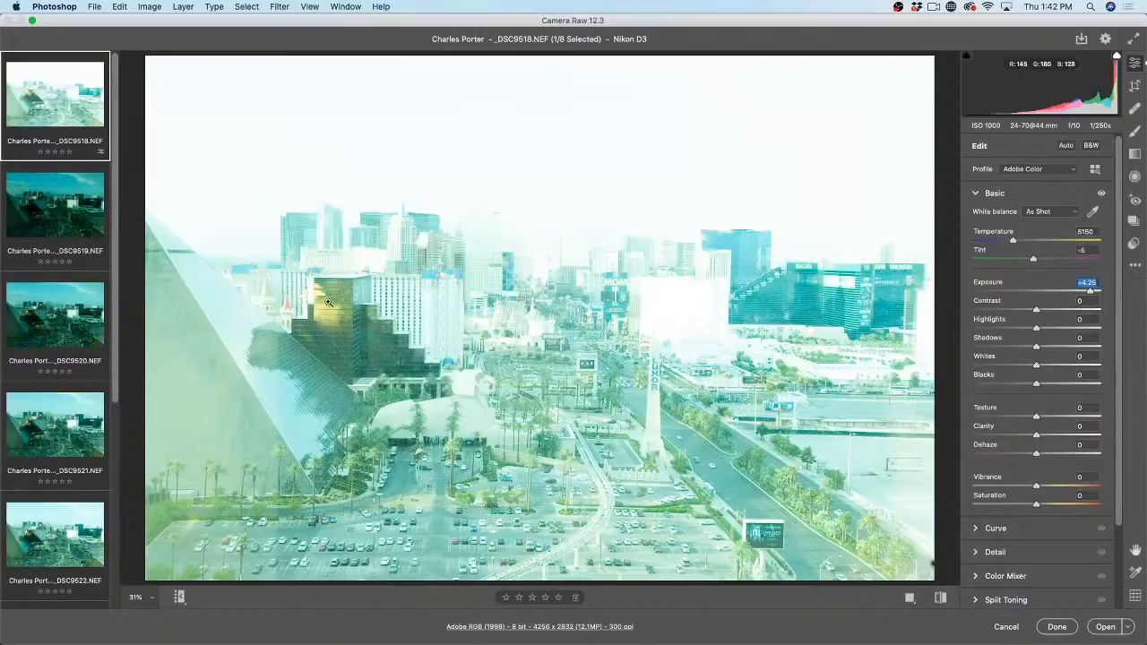
drag(1089, 298, 1046, 298)
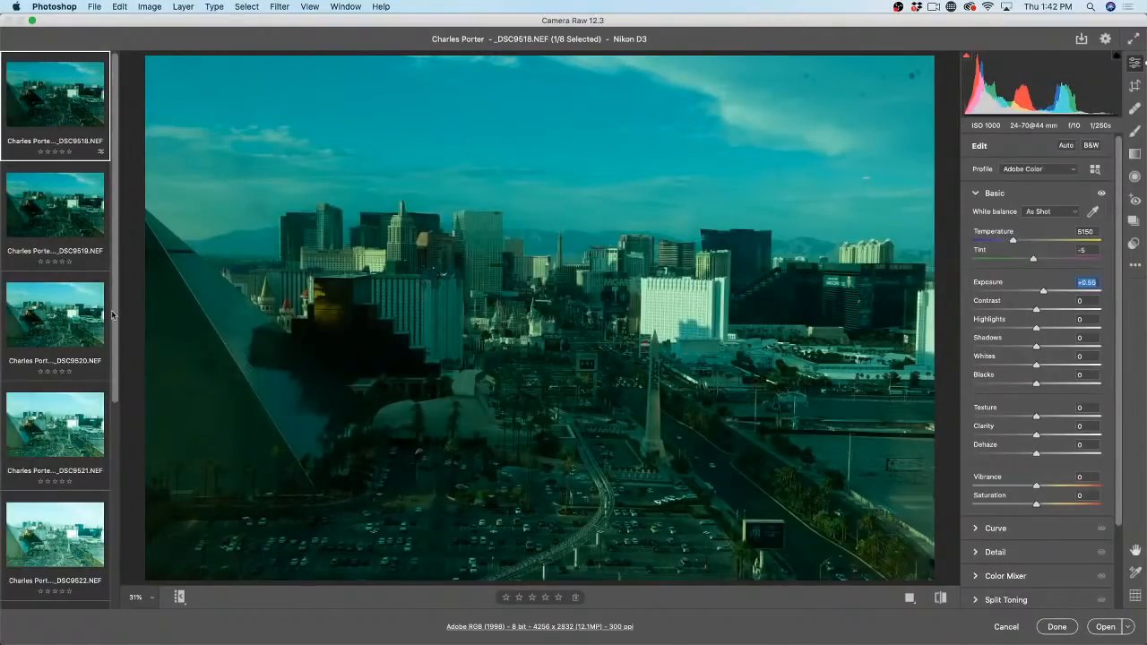
drag(114, 312, 113, 524)
click(62, 544)
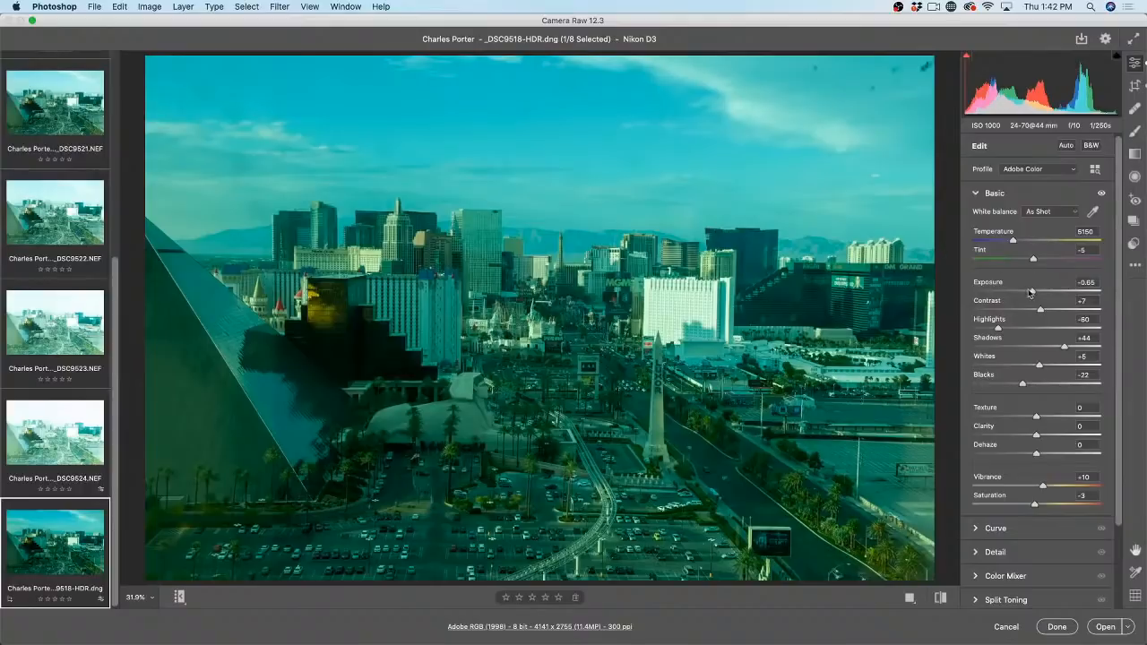
Step: Sweep the HDR image's Exposure slider bright and dark, then reset it to 0.00
mouse_move(1031, 290)
mouse_down()
mouse_move(1009, 294)
mouse_move(1059, 295)
mouse_move(1044, 294)
mouse_up()
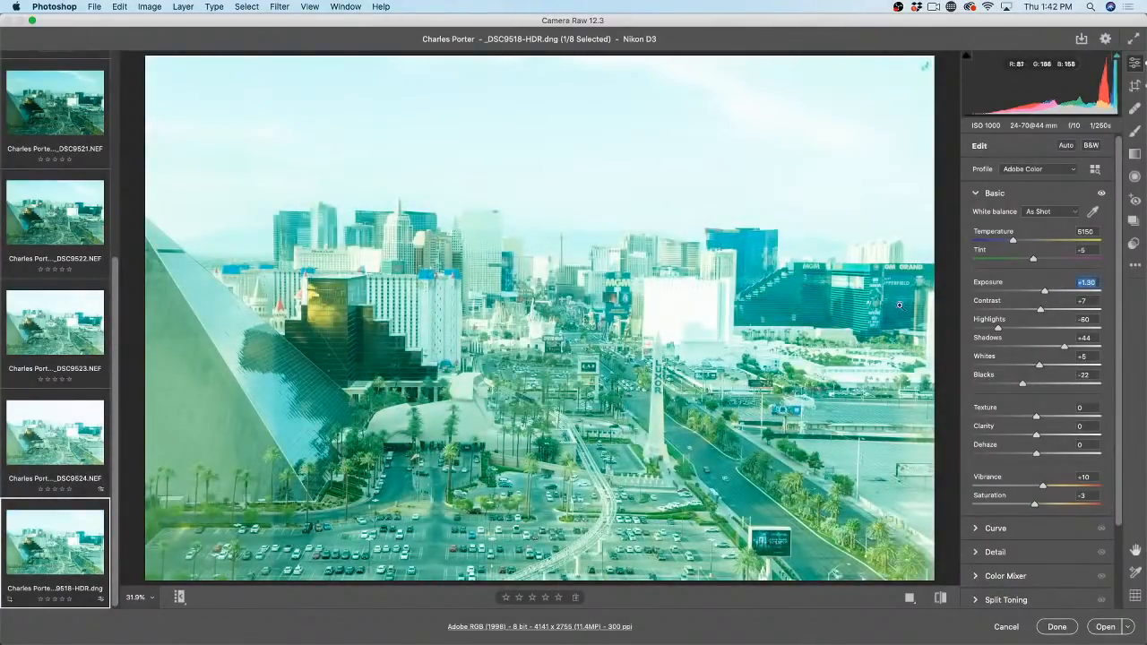
drag(1048, 294, 1023, 294)
double_click(1023, 294)
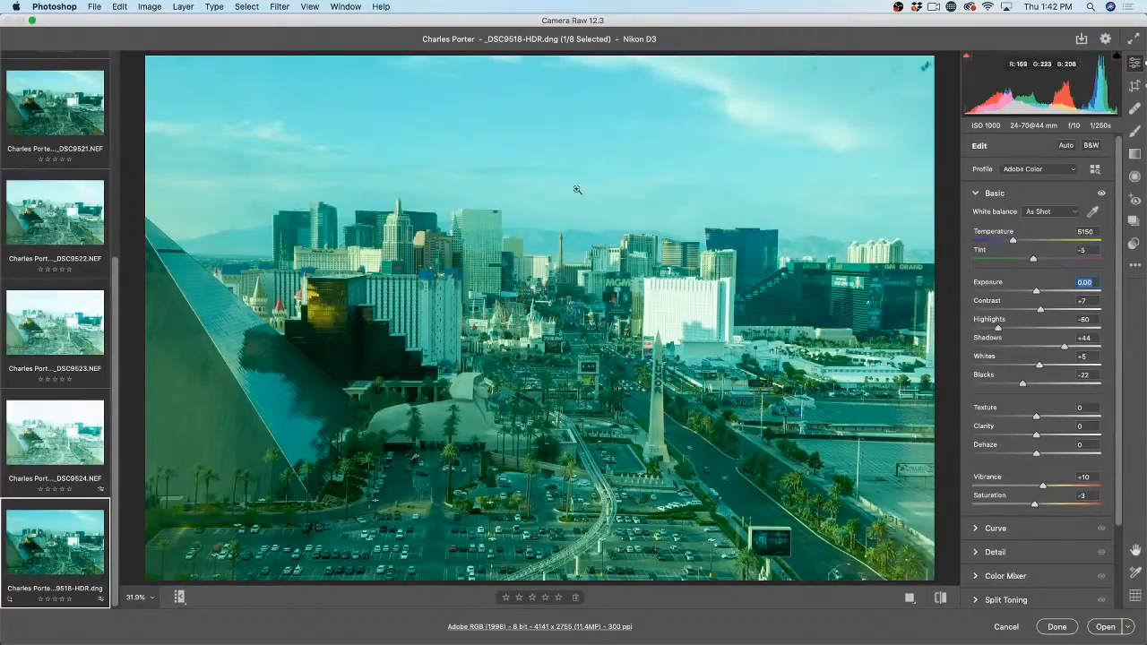
Step: Sample neutral spots with the White Balance eyedropper, ending on the white building: Temperature 6500, Tint +96
click(1066, 213)
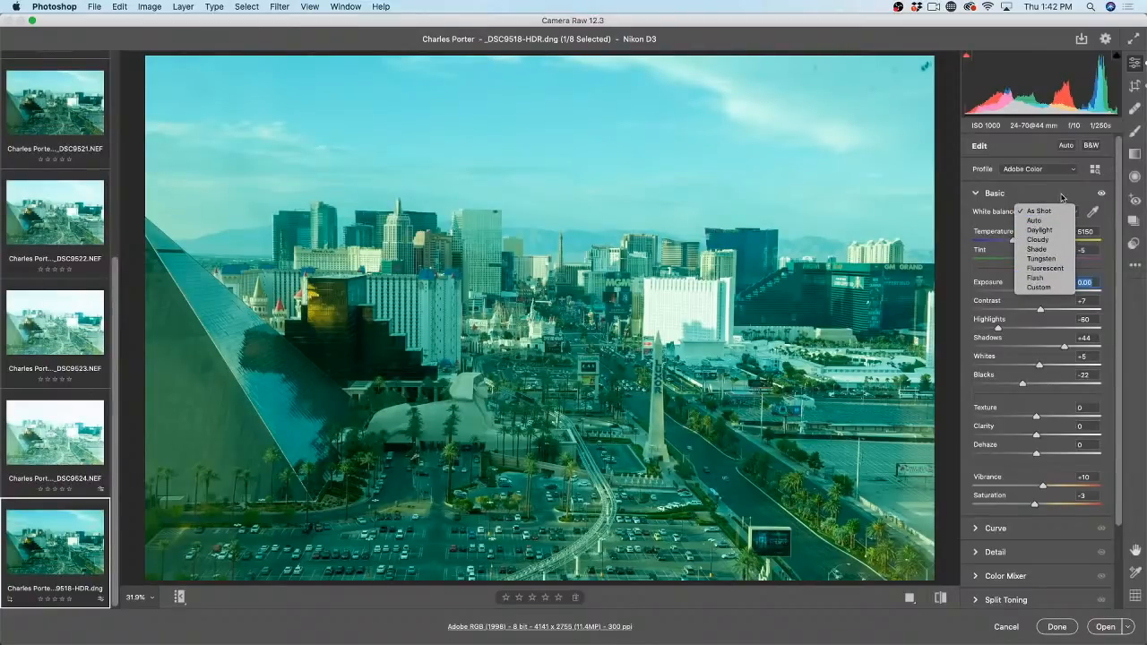
click(1063, 197)
click(1063, 197)
click(1056, 197)
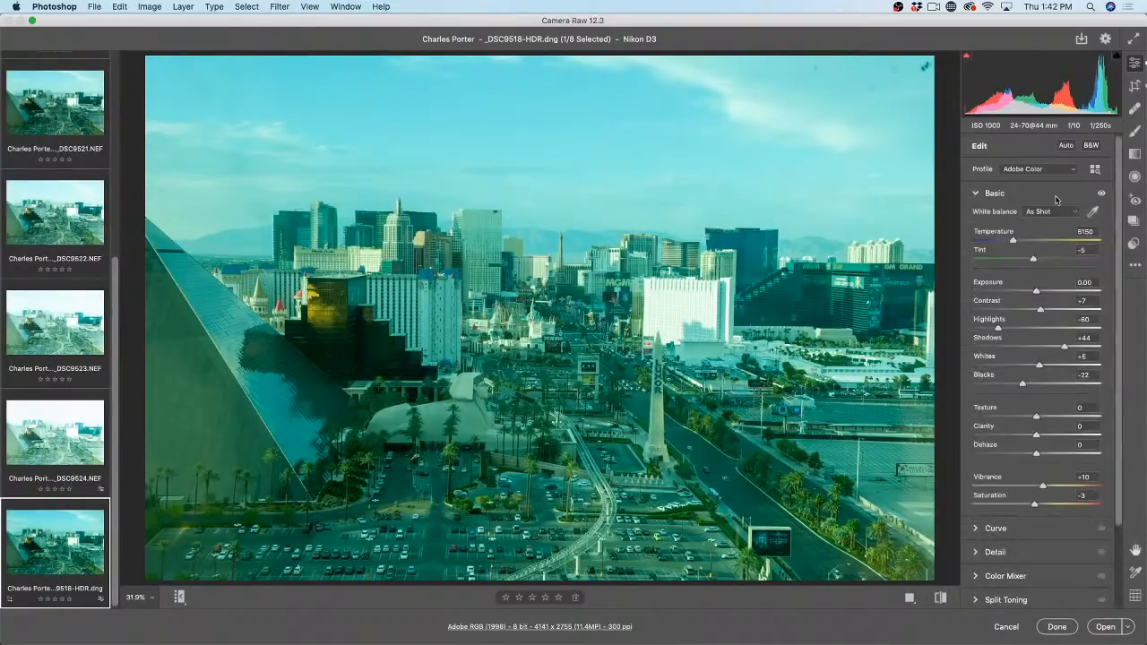
click(1093, 213)
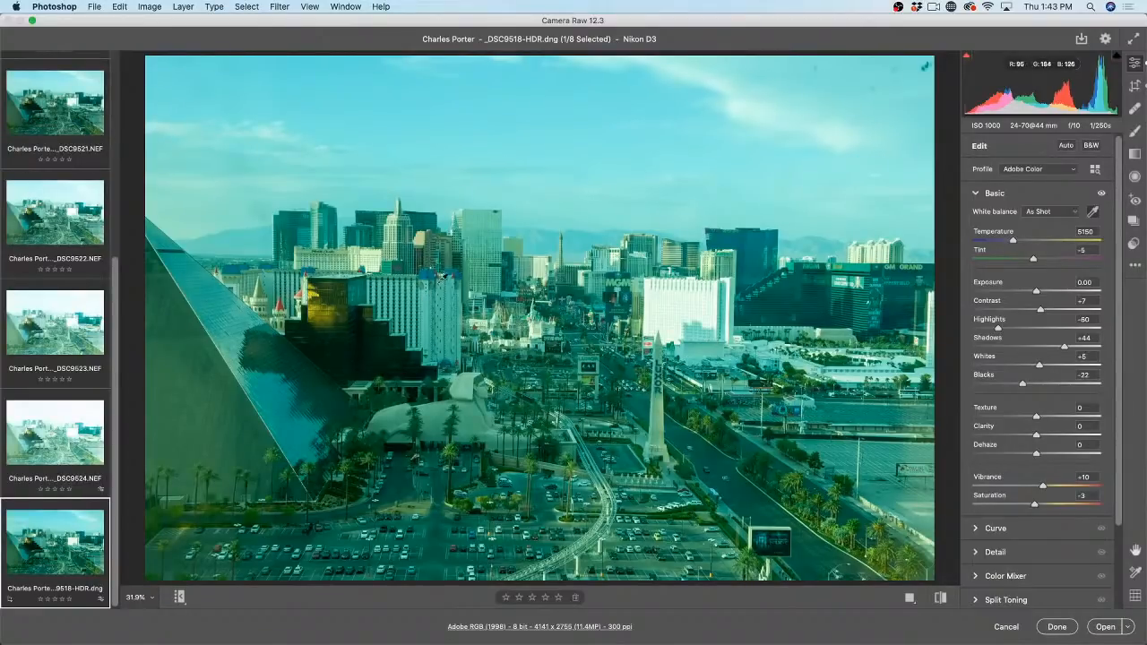
click(429, 292)
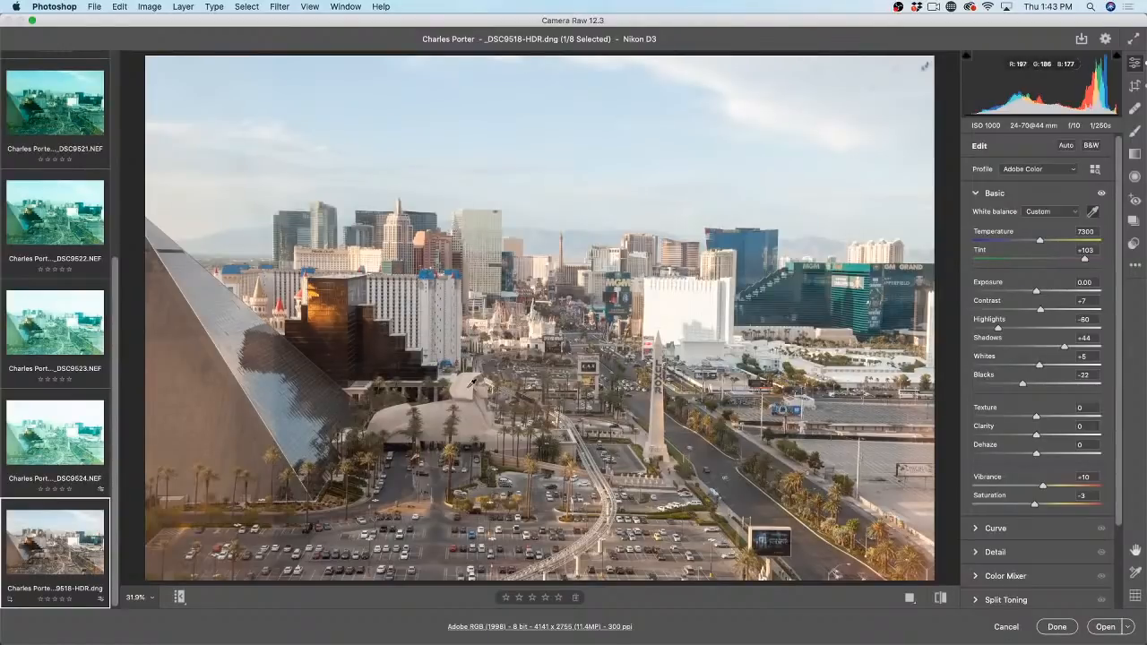
click(473, 383)
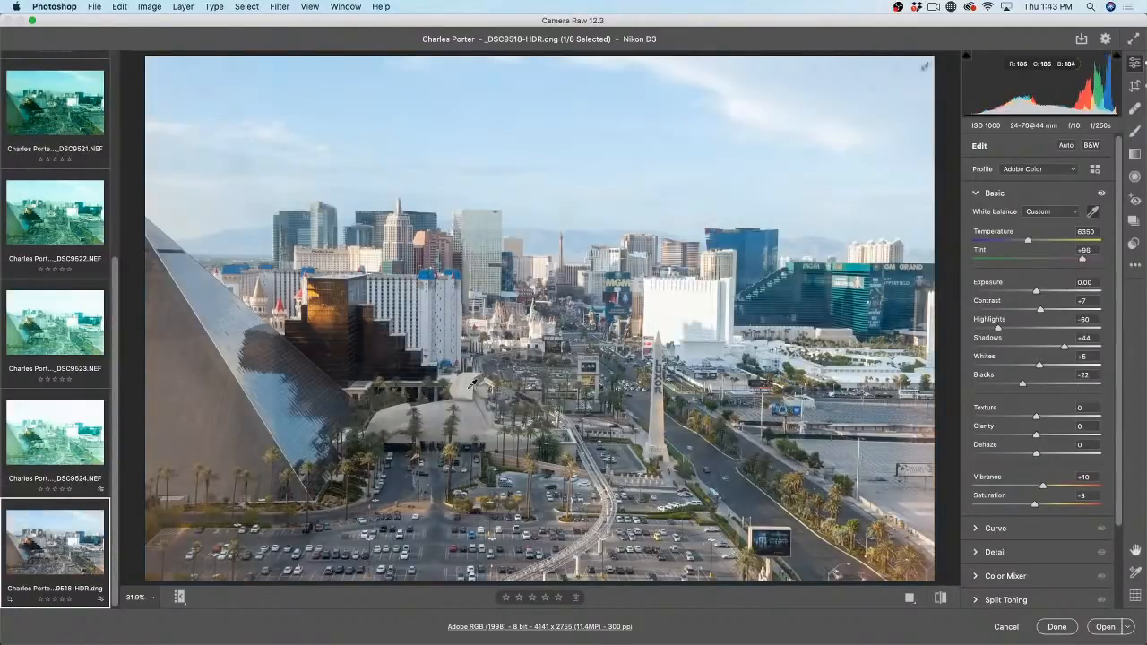
click(483, 381)
click(635, 362)
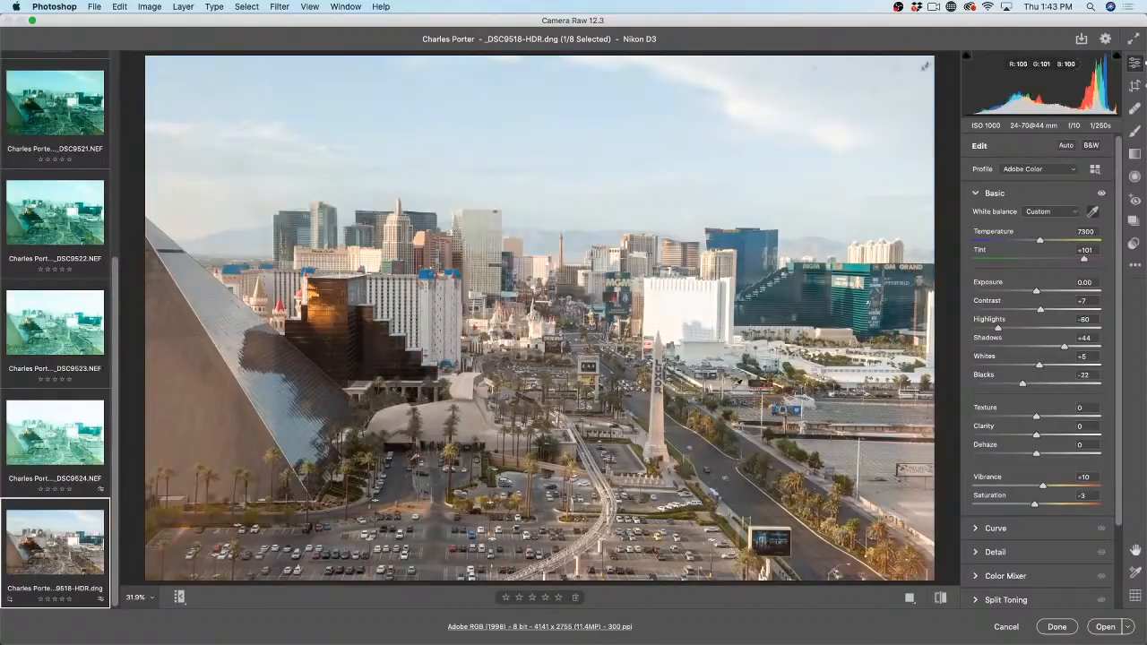
click(440, 404)
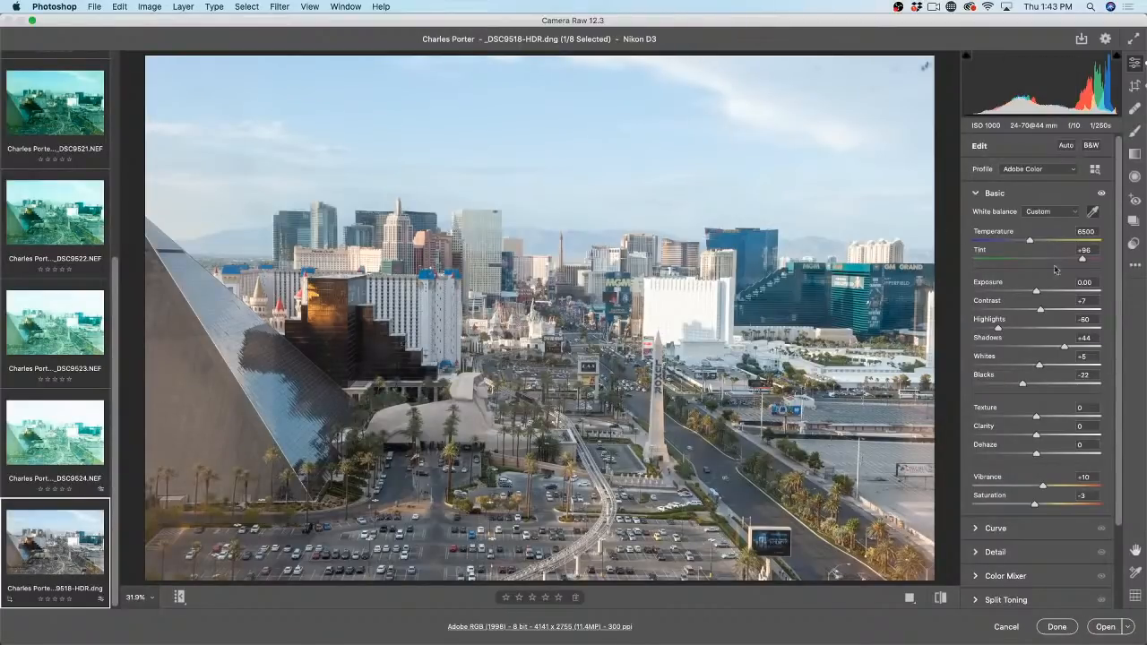
Step: Set Highlights -74, Contrast -17, Shadows +63 and Blacks -4 in the Basic panel
mouse_move(998, 329)
mouse_down()
mouse_move(981, 329)
mouse_move(991, 329)
mouse_up()
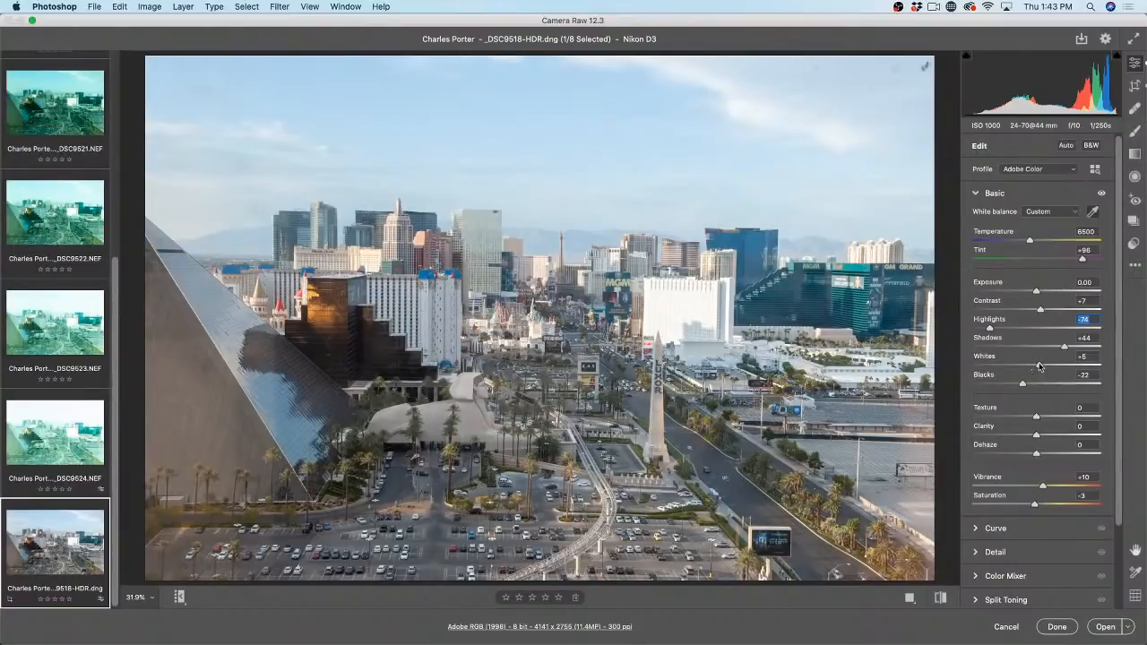
mouse_move(1040, 311)
mouse_down()
mouse_move(1026, 310)
mouse_move(1031, 292)
mouse_up()
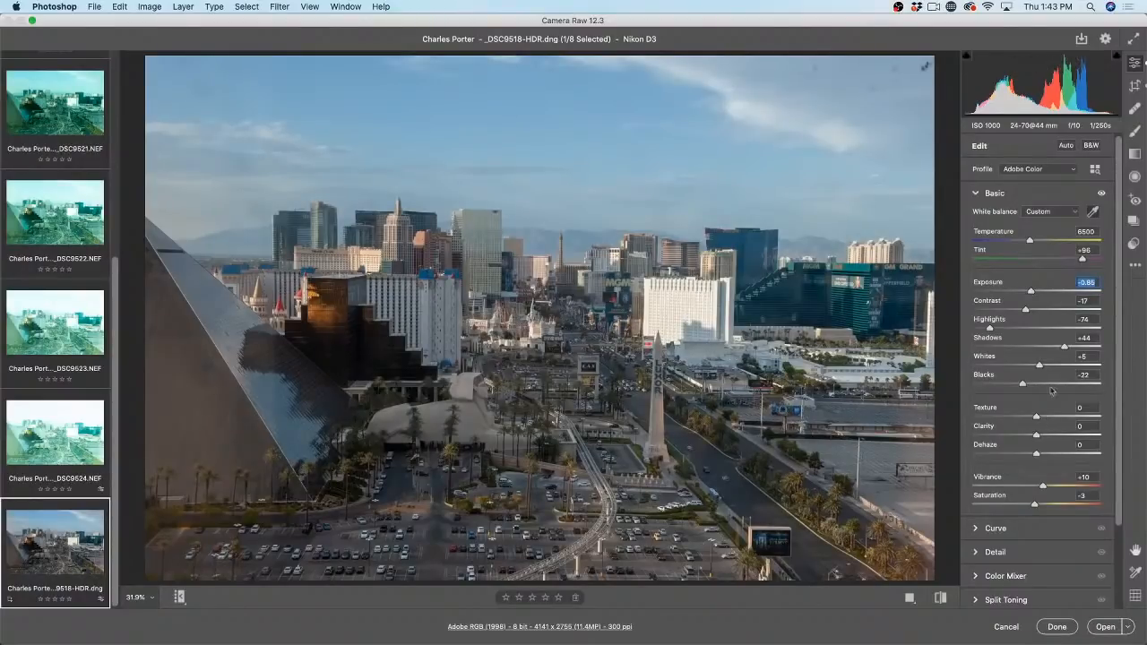
drag(1064, 350, 1079, 351)
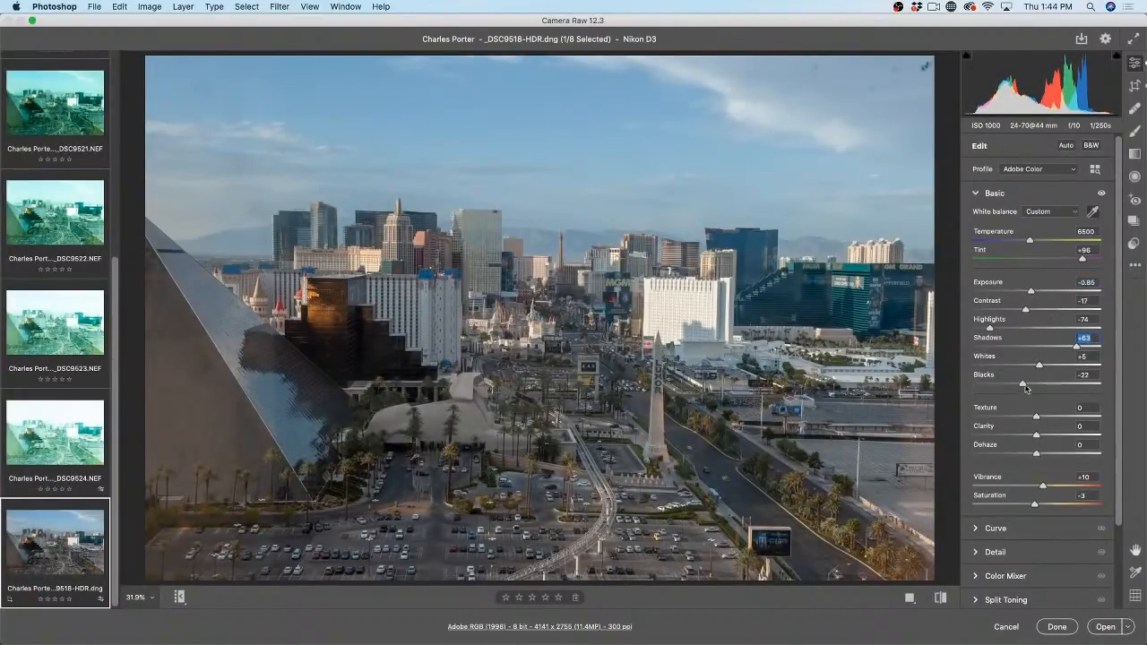
drag(1023, 385, 1046, 367)
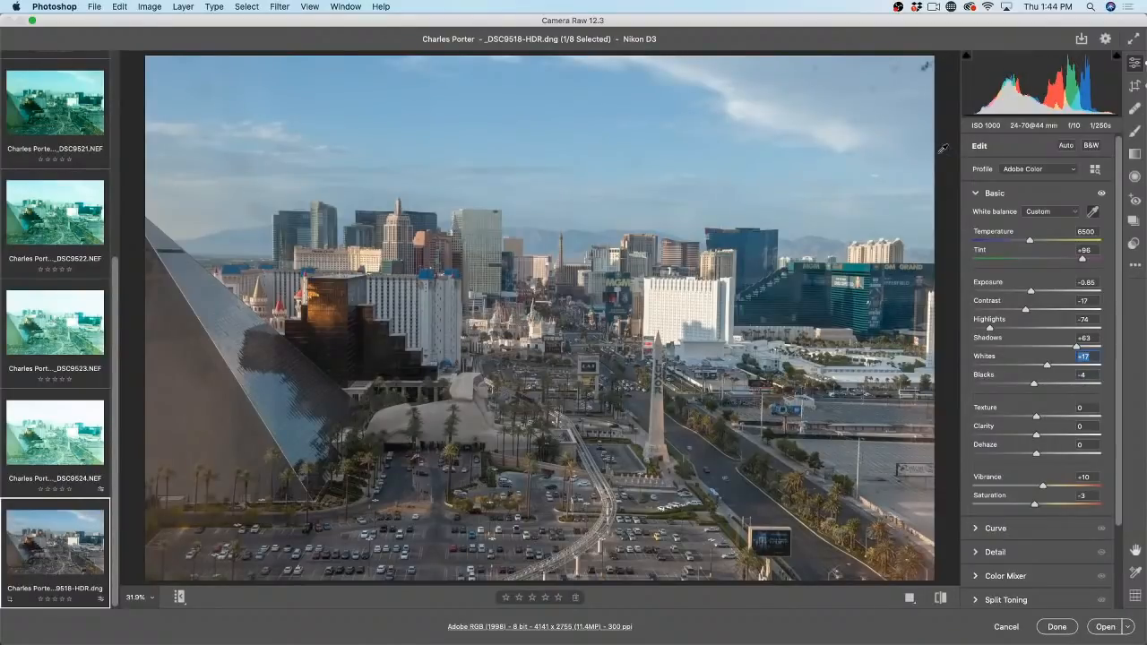
key(backslash)
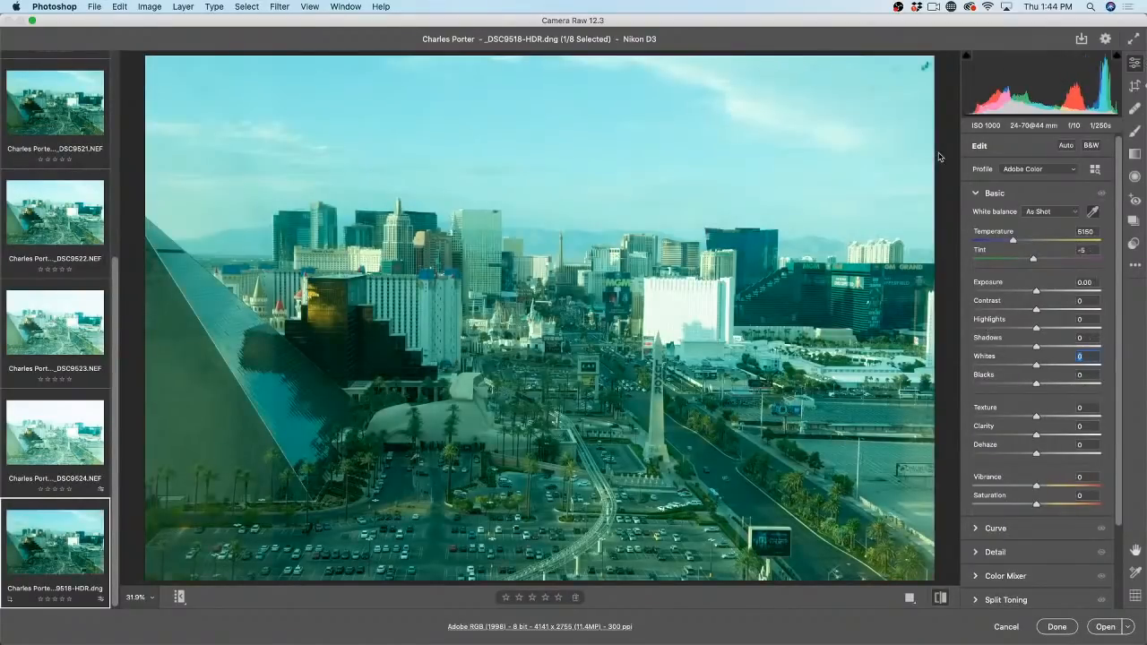
key(backslash)
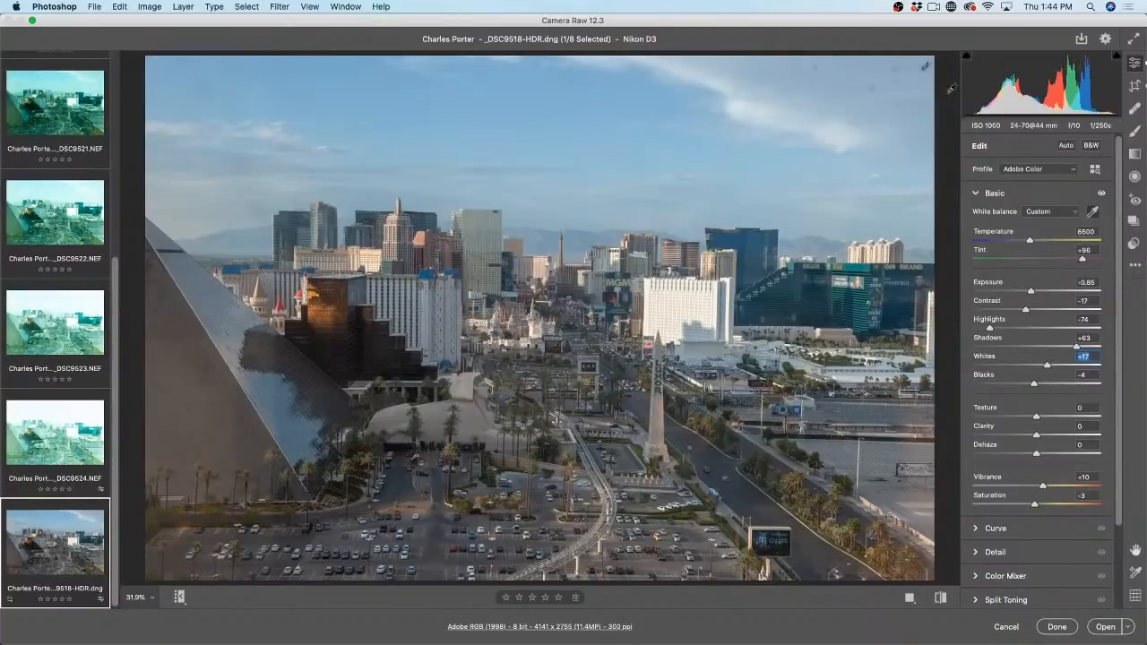
Step: Heal five dust spots and a blemish streak in the sky with Spot Removal, then enable Visualize spots
click(1134, 109)
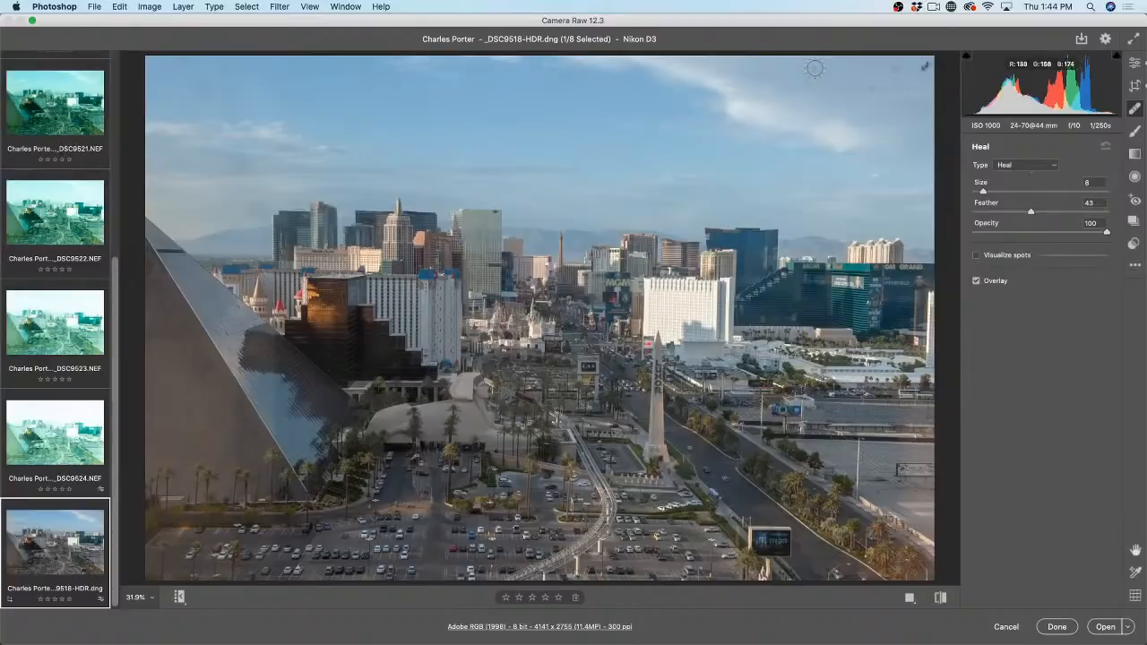
click(813, 69)
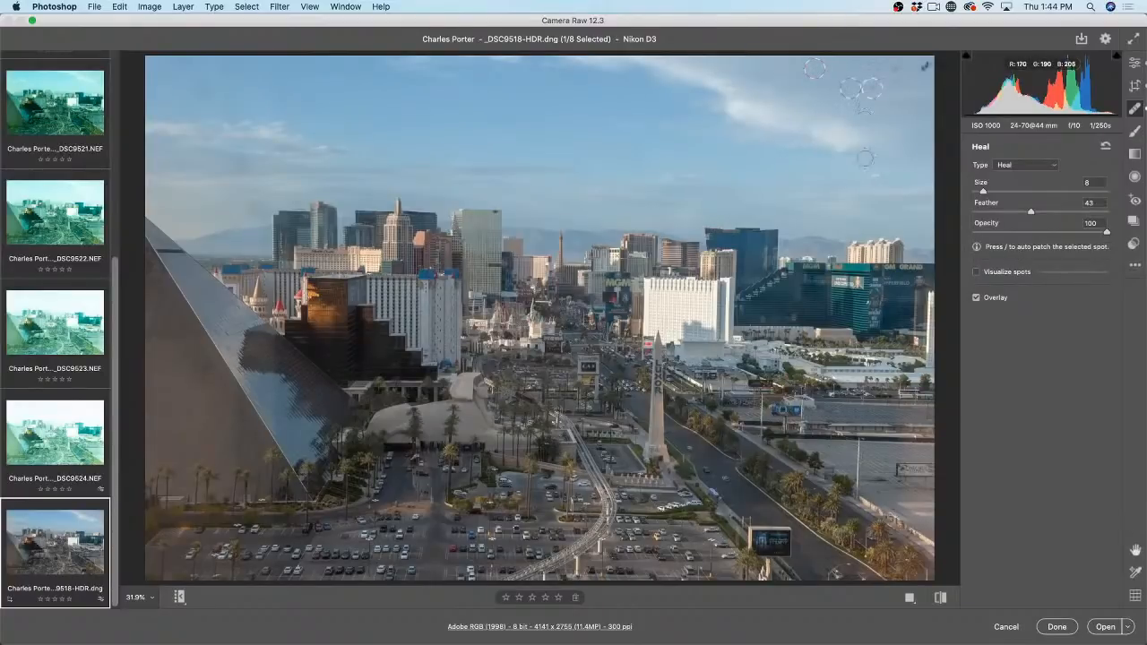
click(874, 175)
click(896, 70)
drag(804, 120, 873, 125)
click(631, 163)
click(977, 274)
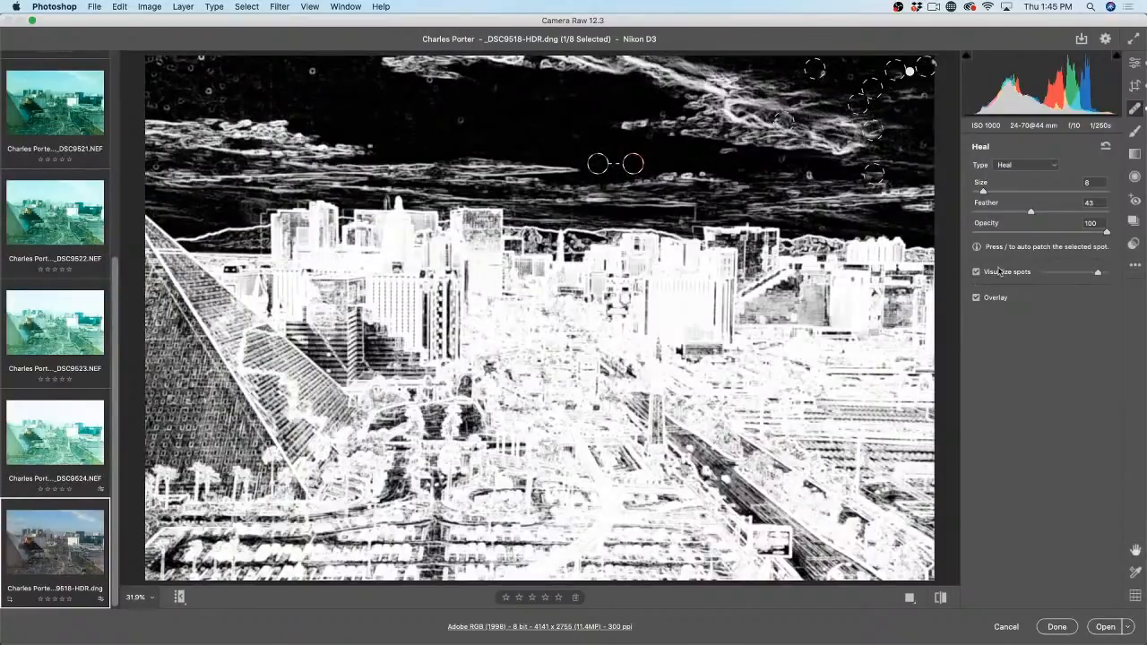
Step: Adjust the visualization threshold and heal nine more dust spots across the sky
mouse_move(1097, 273)
mouse_down()
mouse_move(1070, 273)
mouse_move(1098, 274)
mouse_up()
click(209, 90)
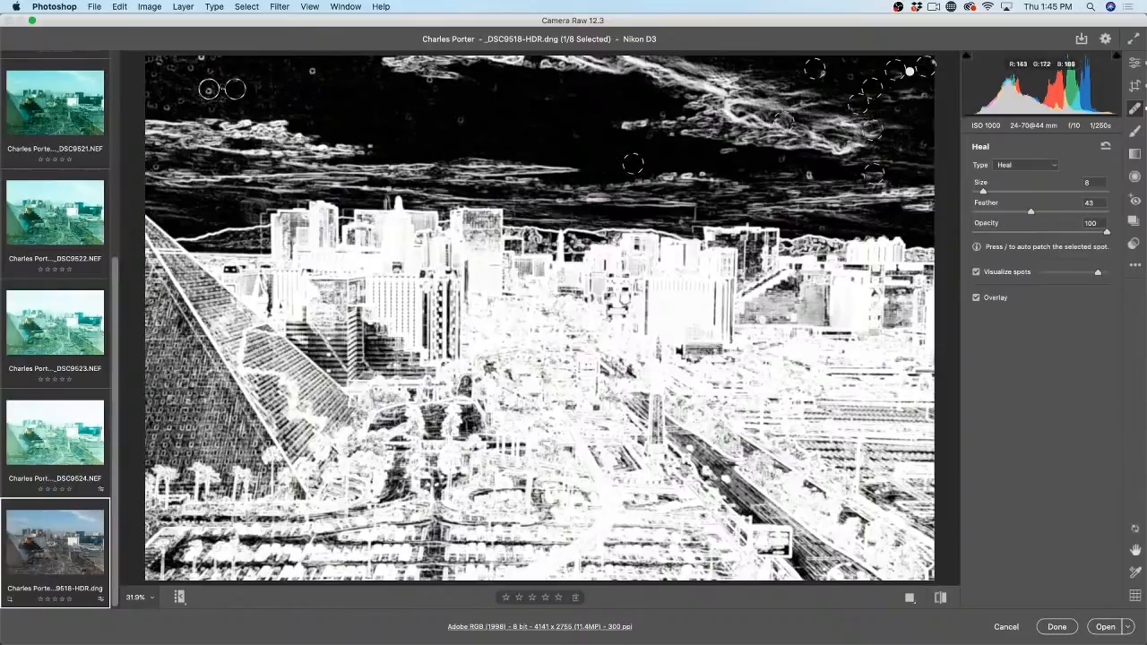
click(311, 70)
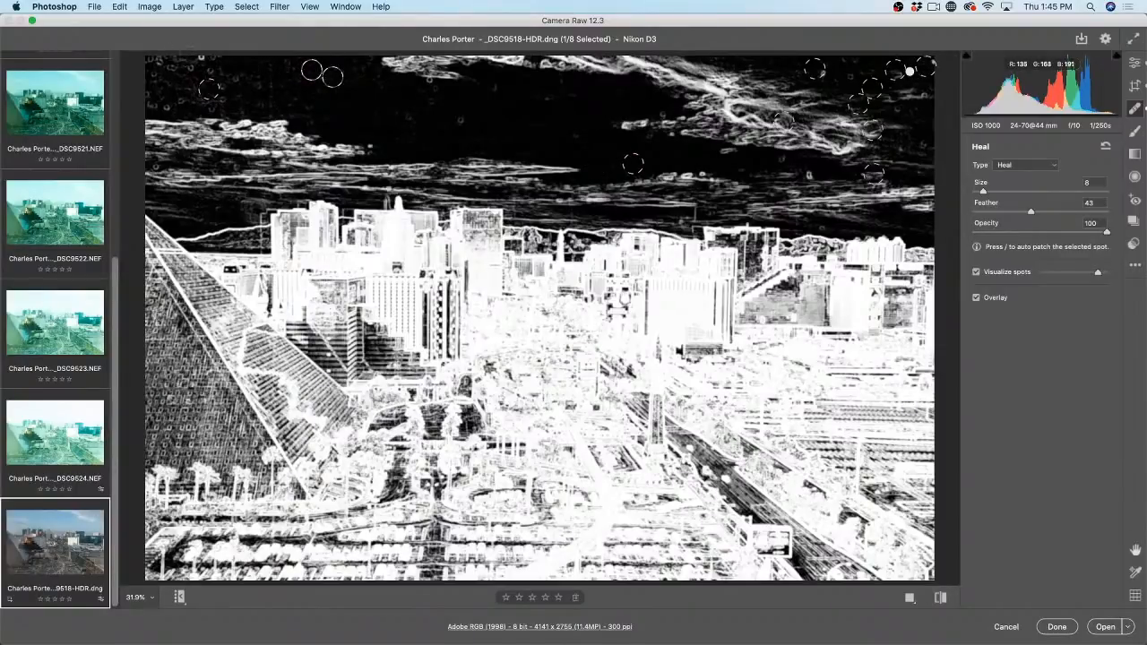
click(377, 145)
click(464, 123)
click(671, 170)
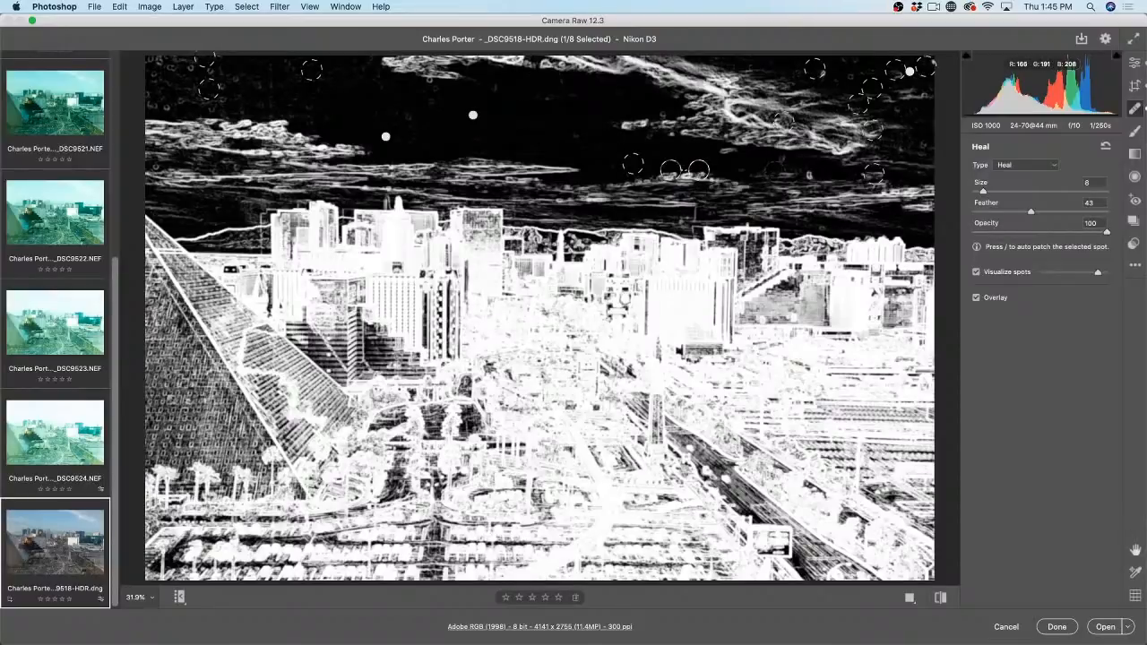
click(808, 175)
click(664, 170)
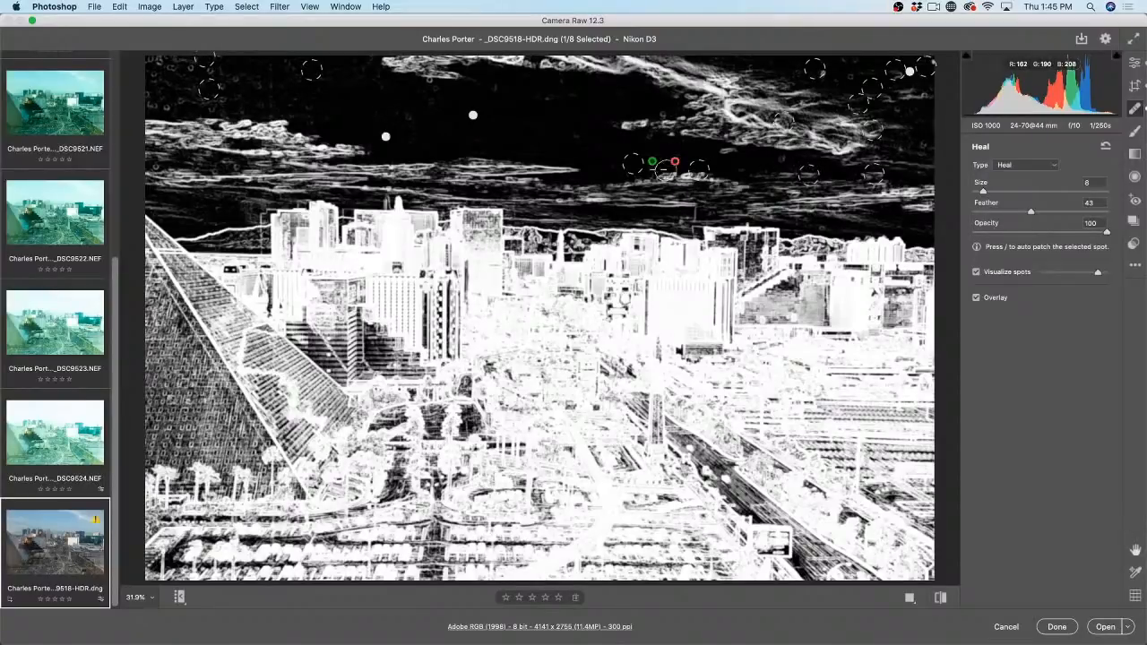
click(853, 74)
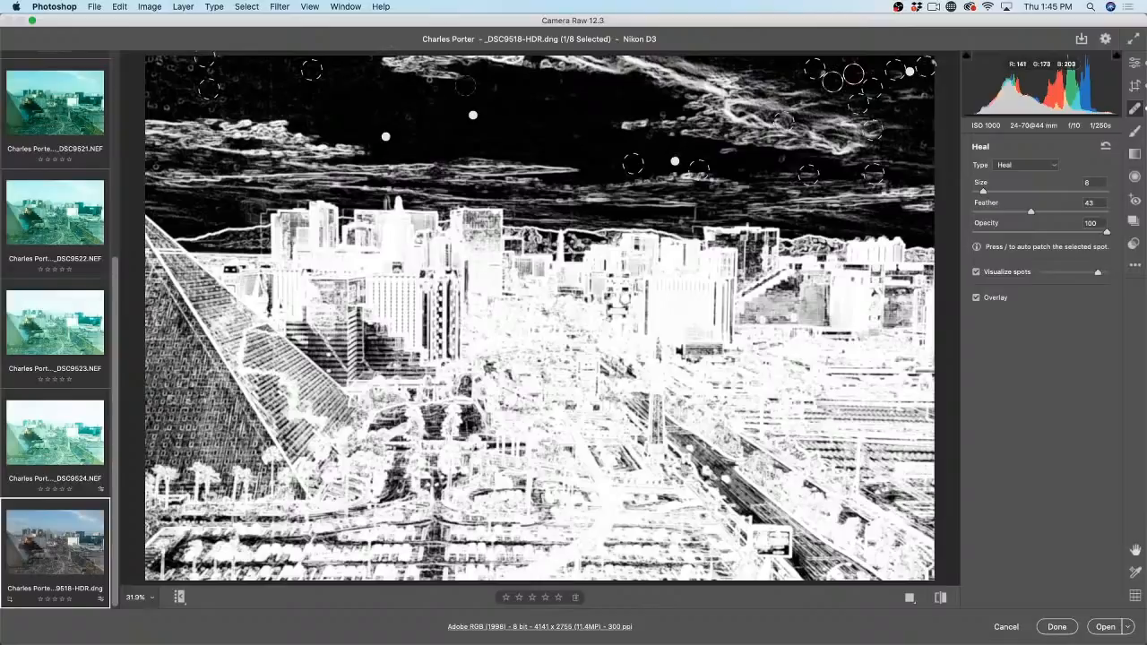
click(430, 82)
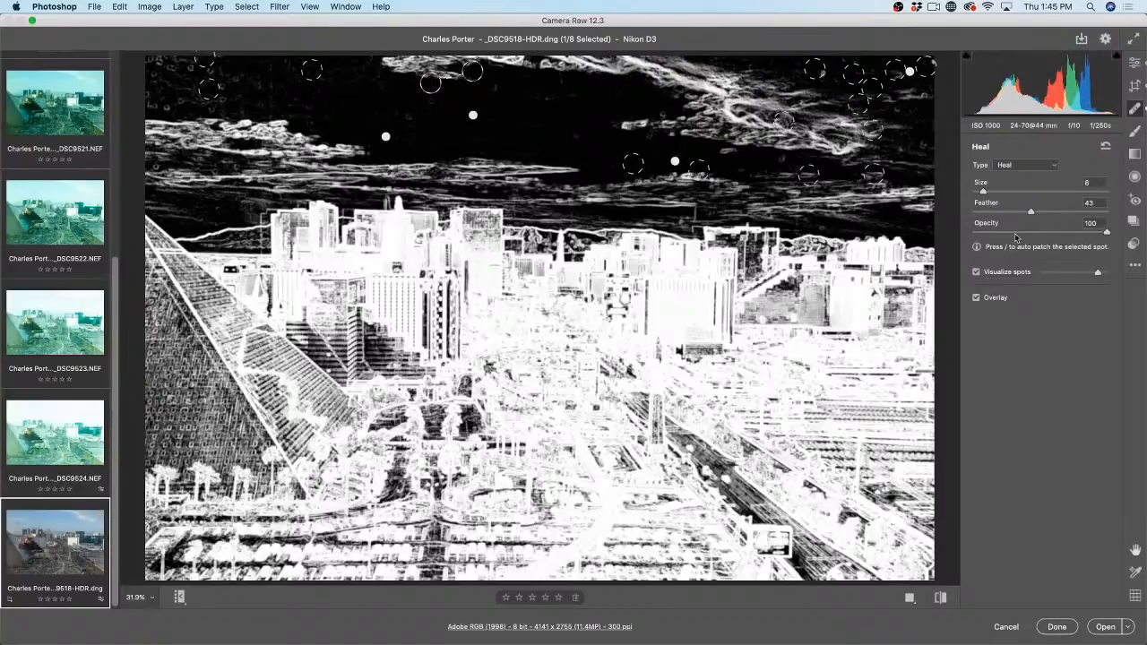
Step: Turn off Visualize spots and Overlay, then apply the edits with Done
click(976, 272)
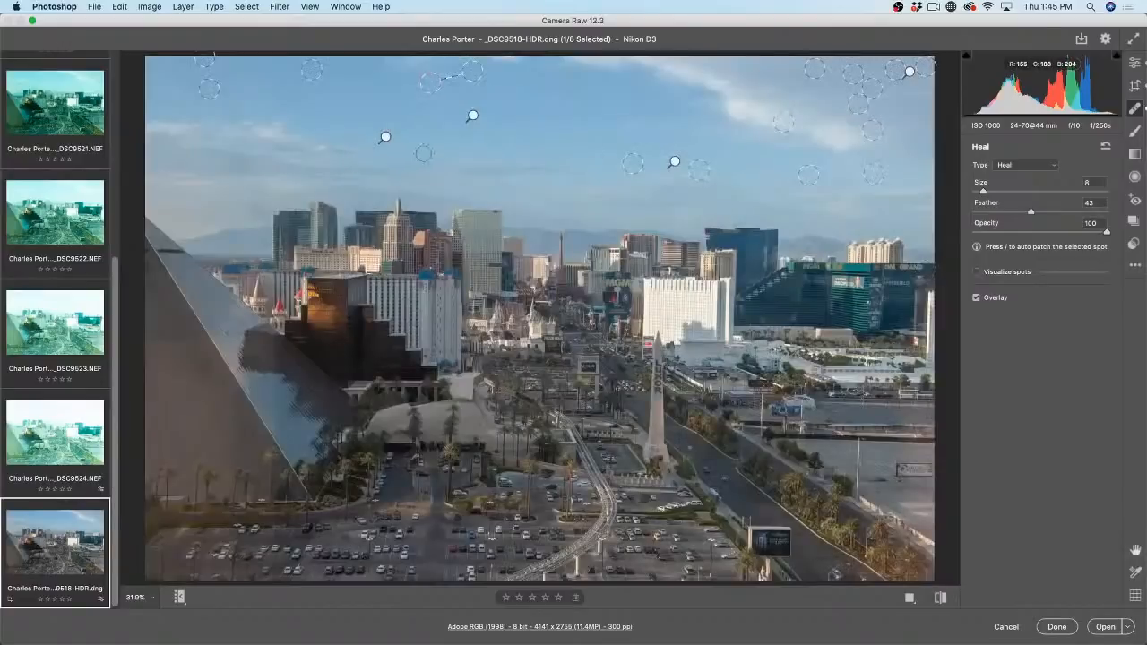
click(976, 297)
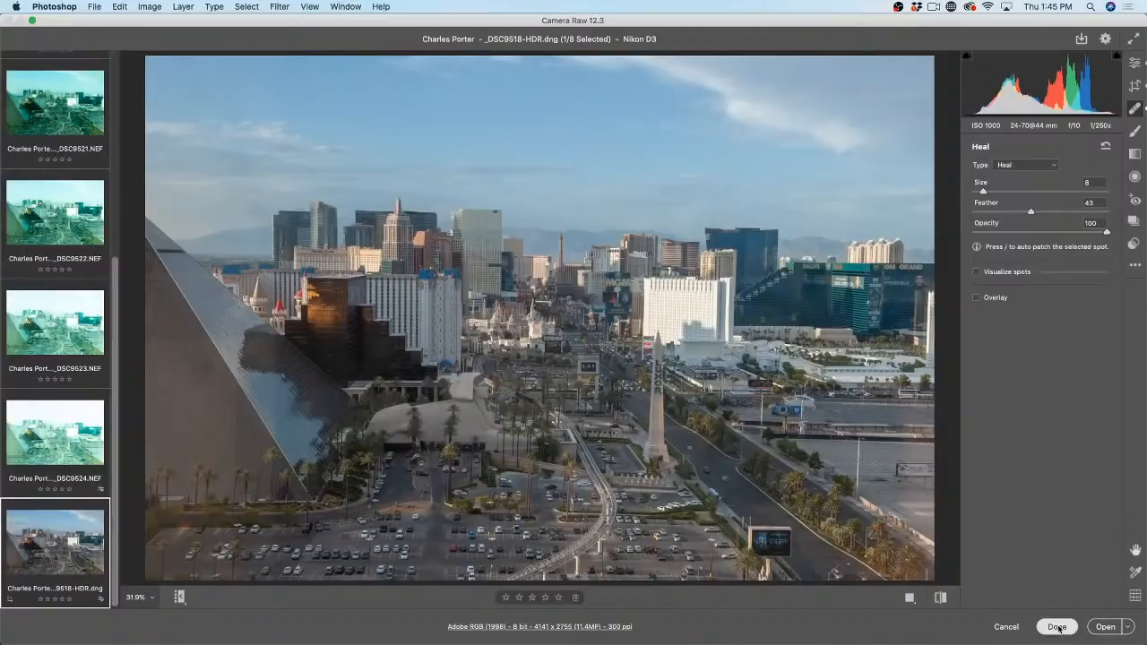
click(1057, 627)
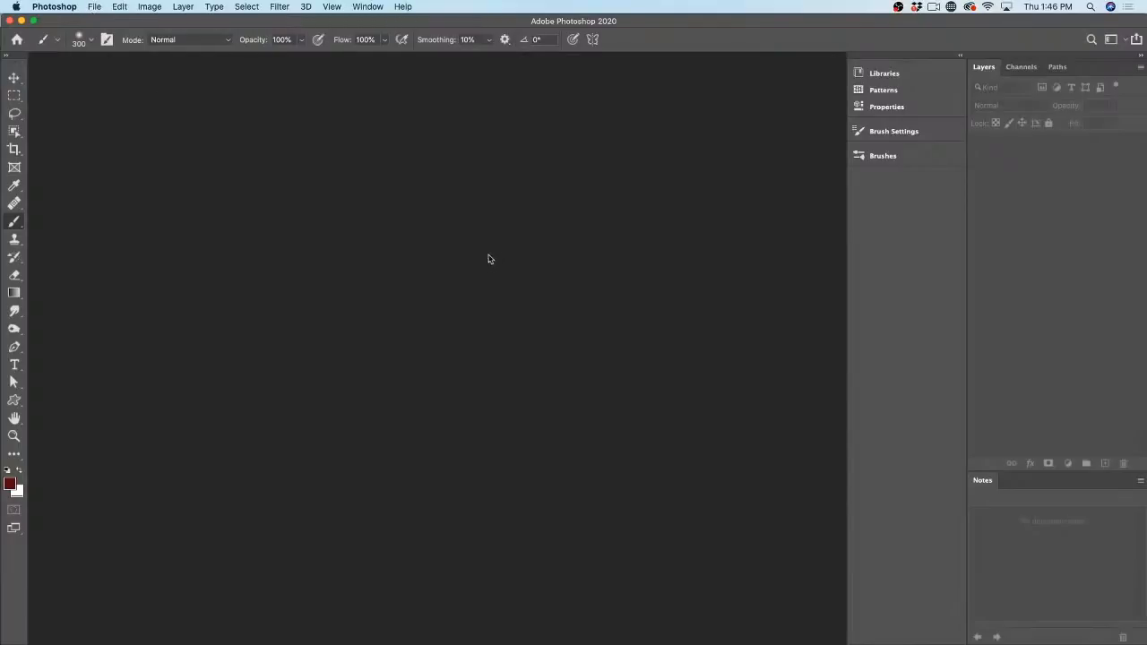
Step: In Bridge, select the glossy ibis and spread-winged anhinga thumbnails and open both in Camera Raw
key(super+Tab)
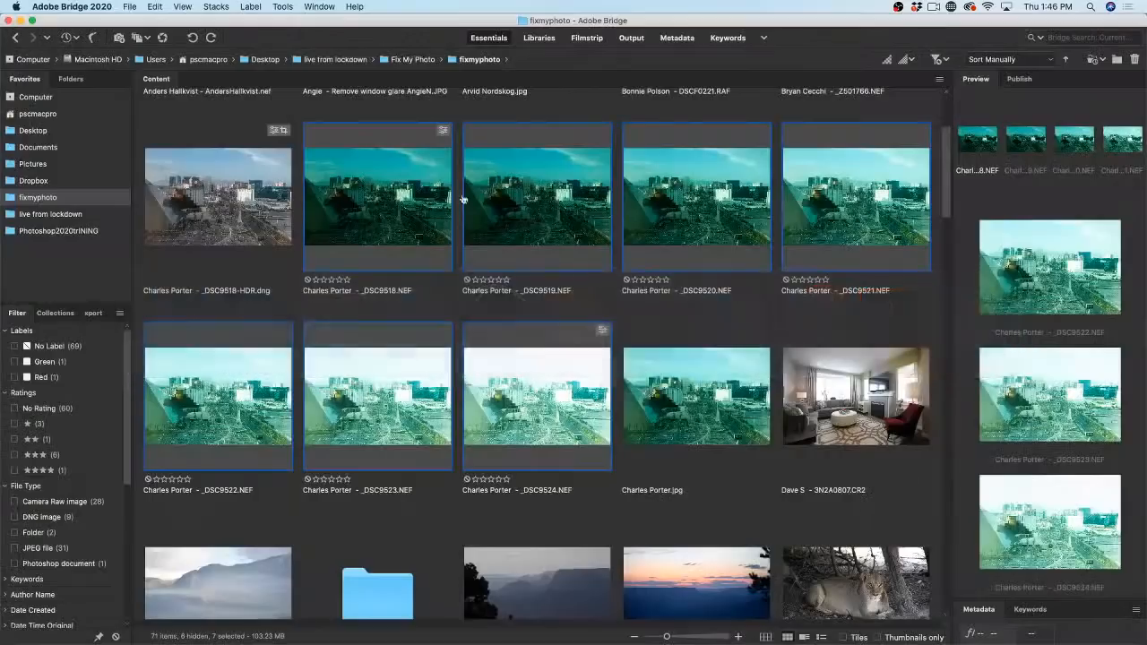
click(230, 327)
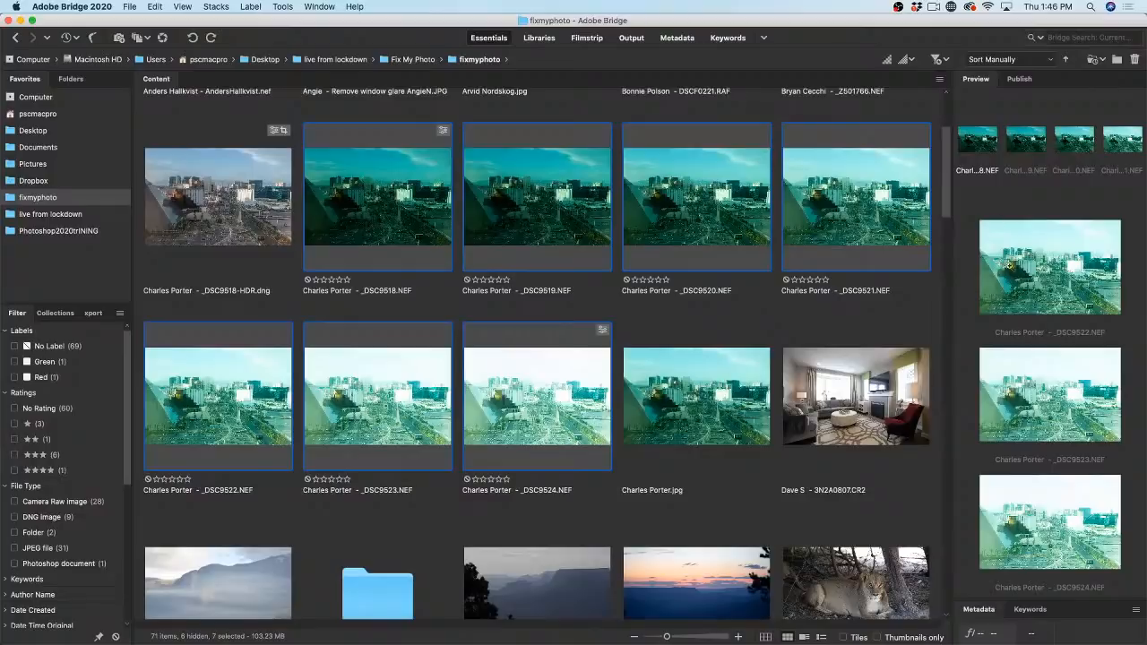
drag(946, 142, 958, 490)
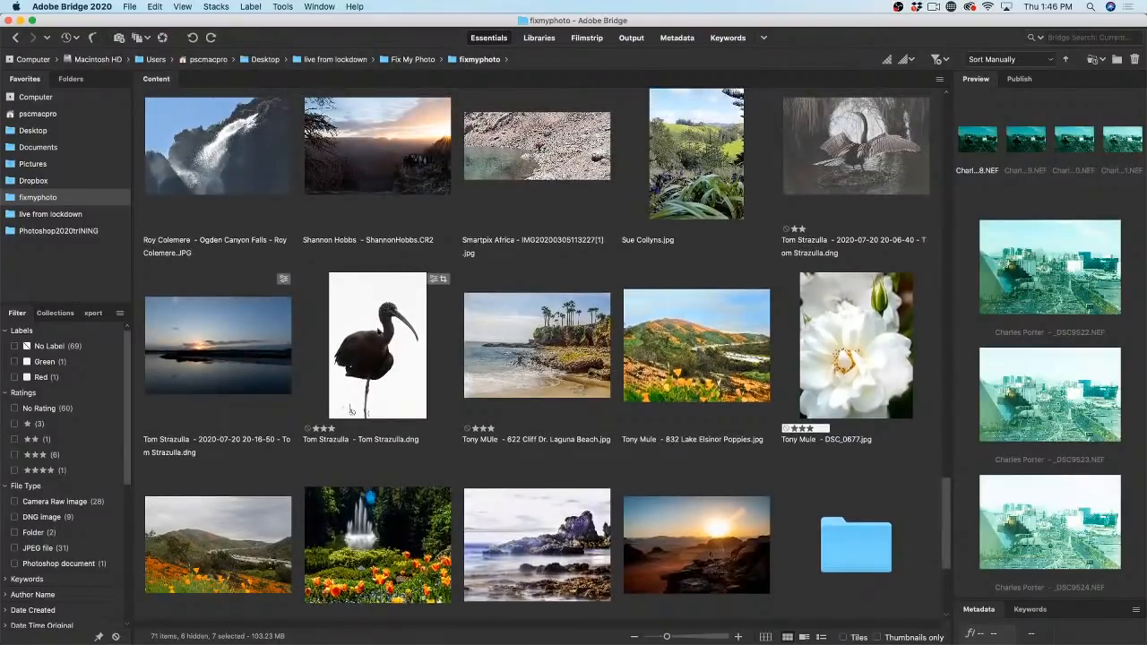
click(398, 339)
super+click(866, 146)
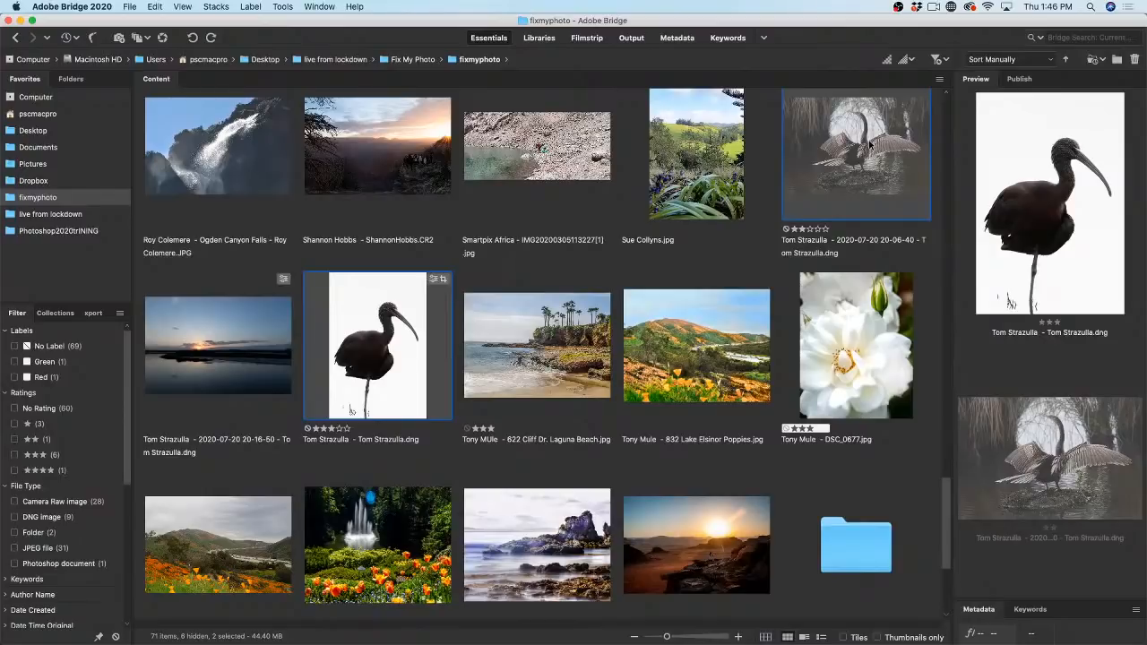
double_click(868, 143)
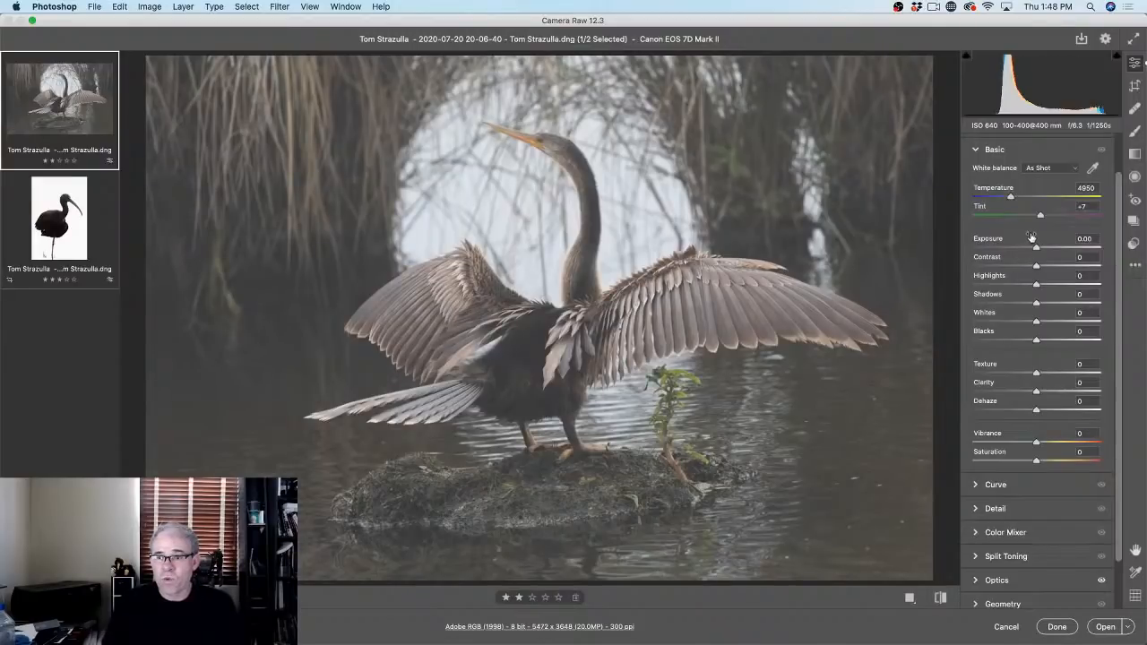
Step: Set the anhinga's Exposure to -0.20, Highlights to -42 and Shadows to -1
drag(1036, 249, 971, 292)
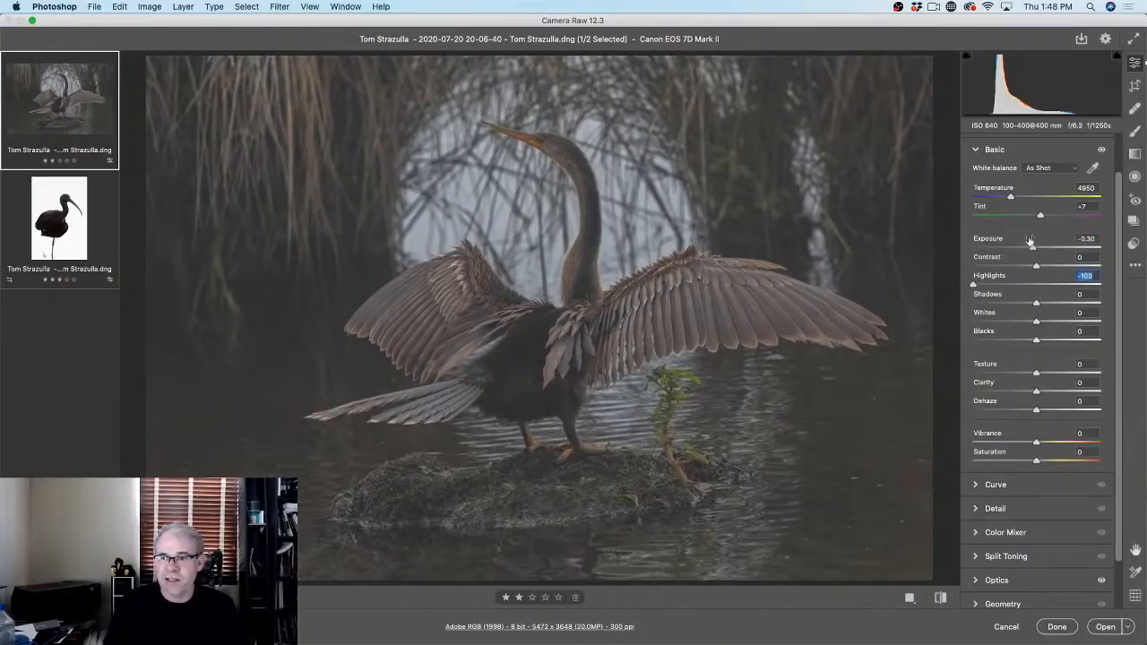
mouse_move(1032, 249)
mouse_down()
mouse_move(1009, 246)
mouse_move(1034, 250)
mouse_up()
drag(975, 284, 1010, 285)
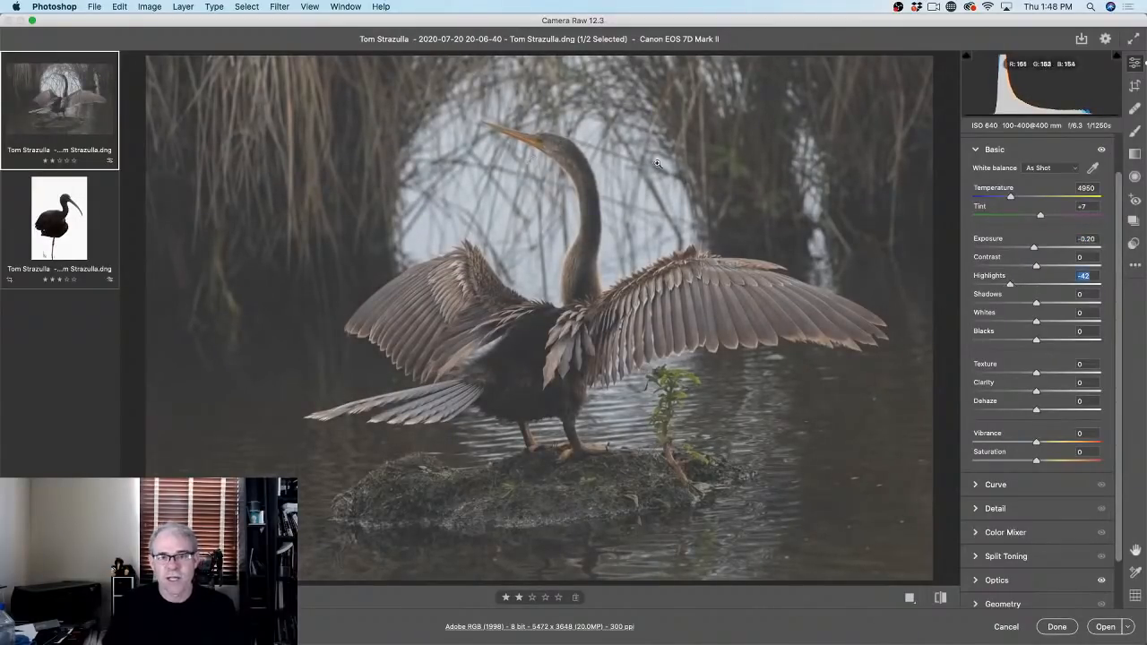
drag(1036, 305, 1035, 305)
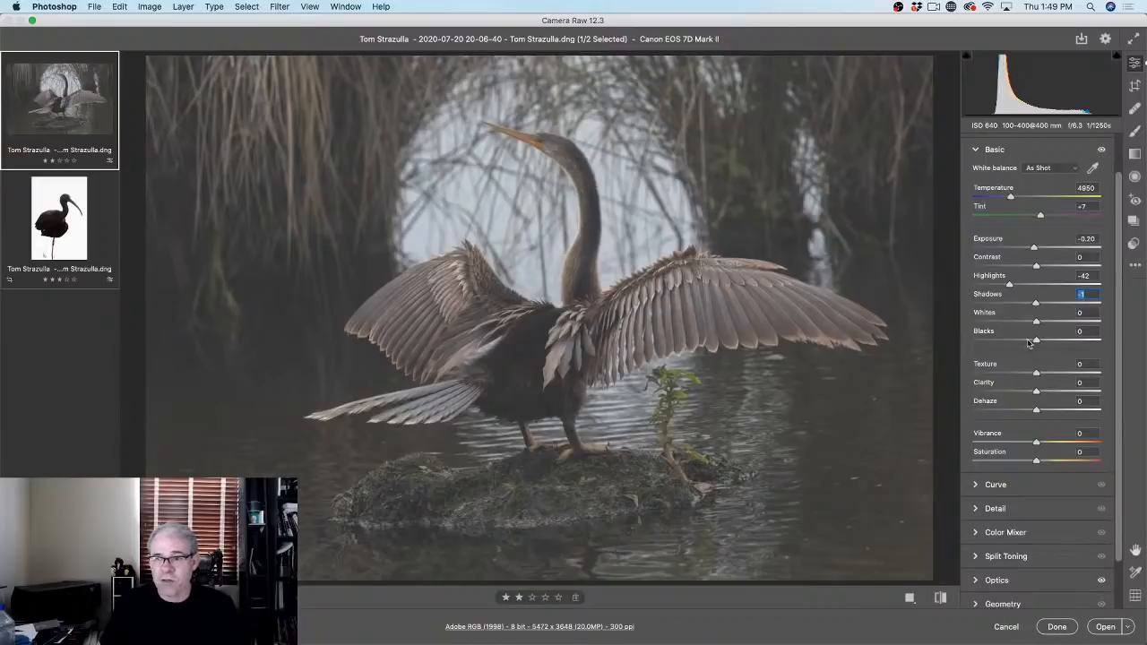
Step: Set Blacks to -37 and Whites to +52, then compare against the unedited original
drag(1035, 343, 1016, 336)
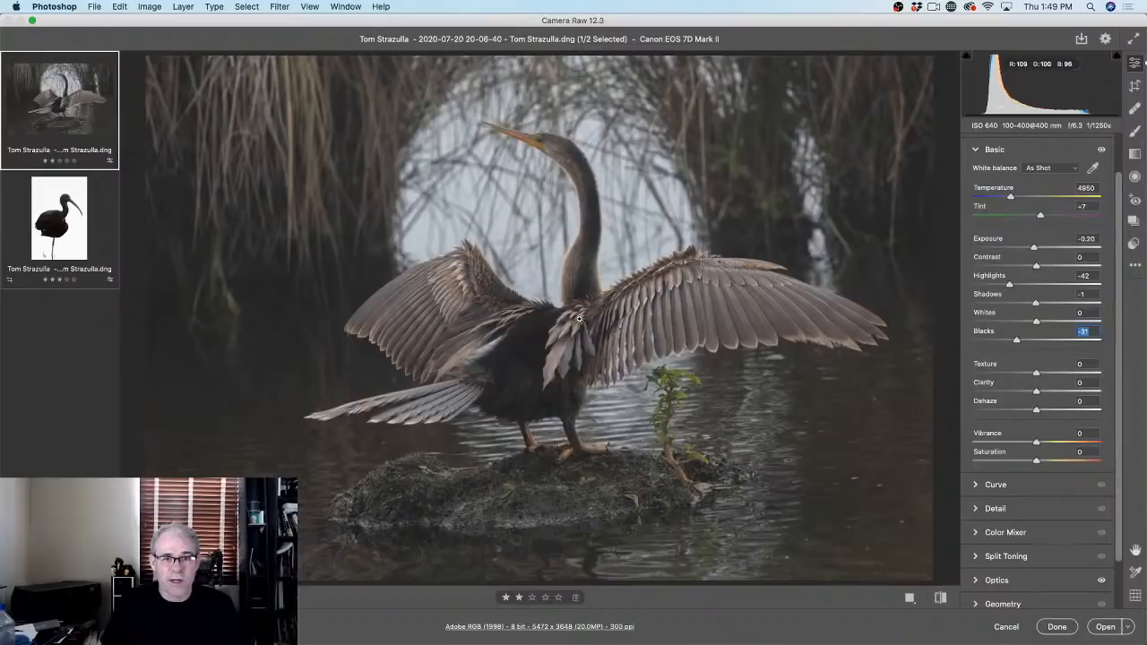
drag(1016, 341, 1013, 342)
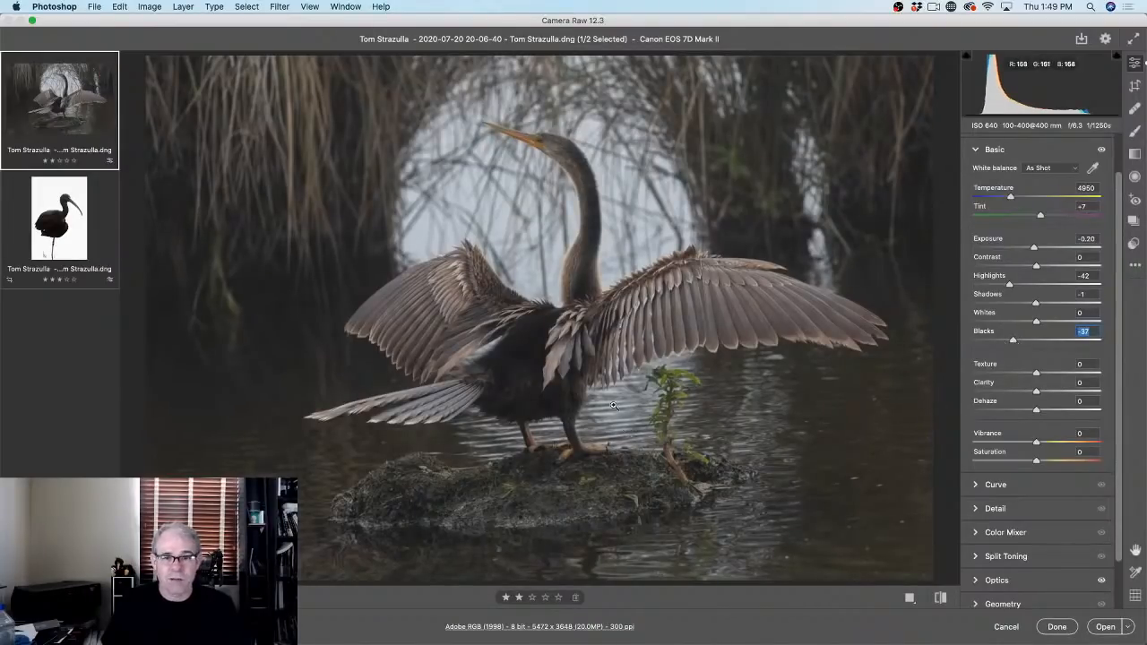
drag(1035, 323, 1068, 317)
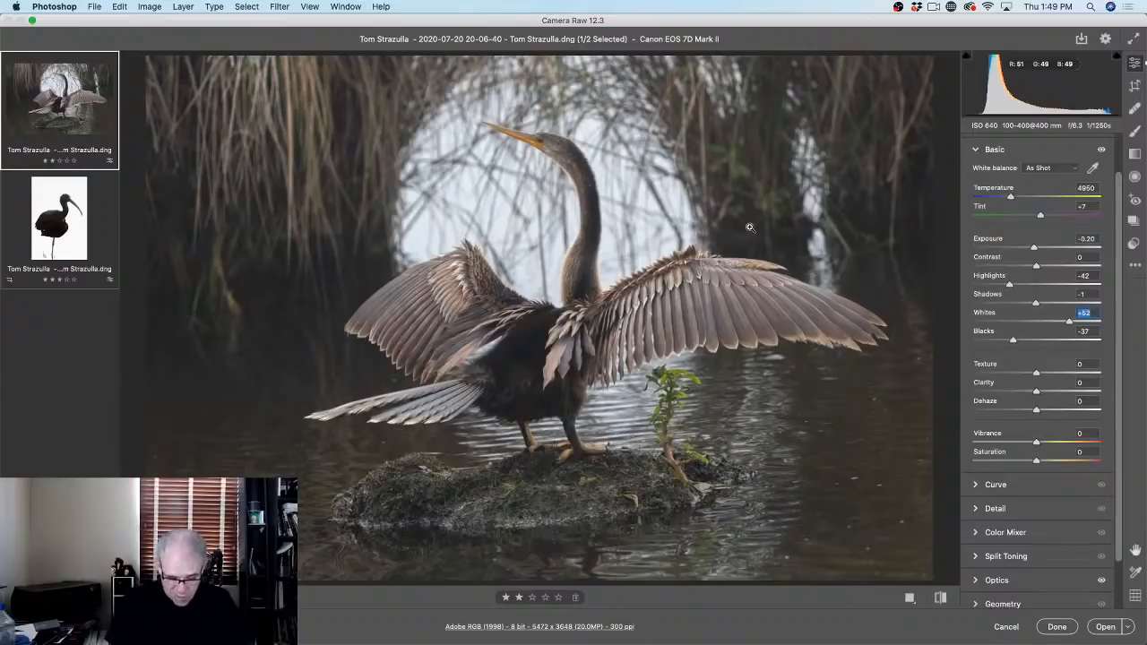
key(backslash)
key(backslash)
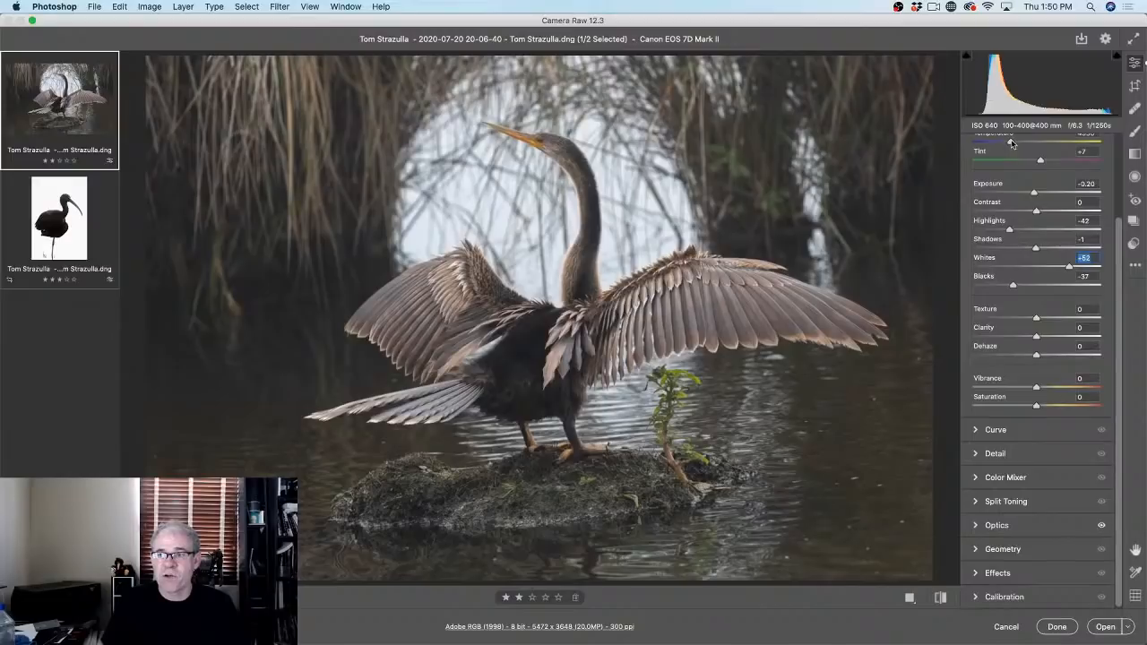
Step: Warm the Temperature slightly and raise Vibrance to +29
drag(1010, 143, 1015, 142)
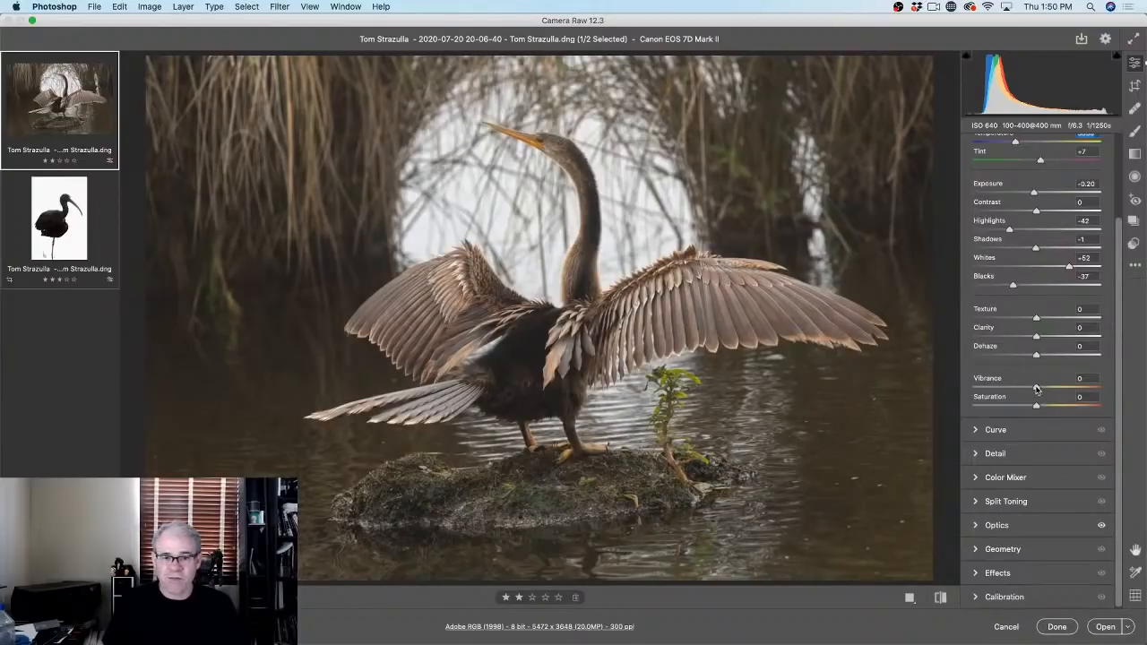
mouse_move(1036, 388)
mouse_down()
mouse_move(1128, 373)
mouse_move(1034, 380)
mouse_move(1054, 376)
mouse_up()
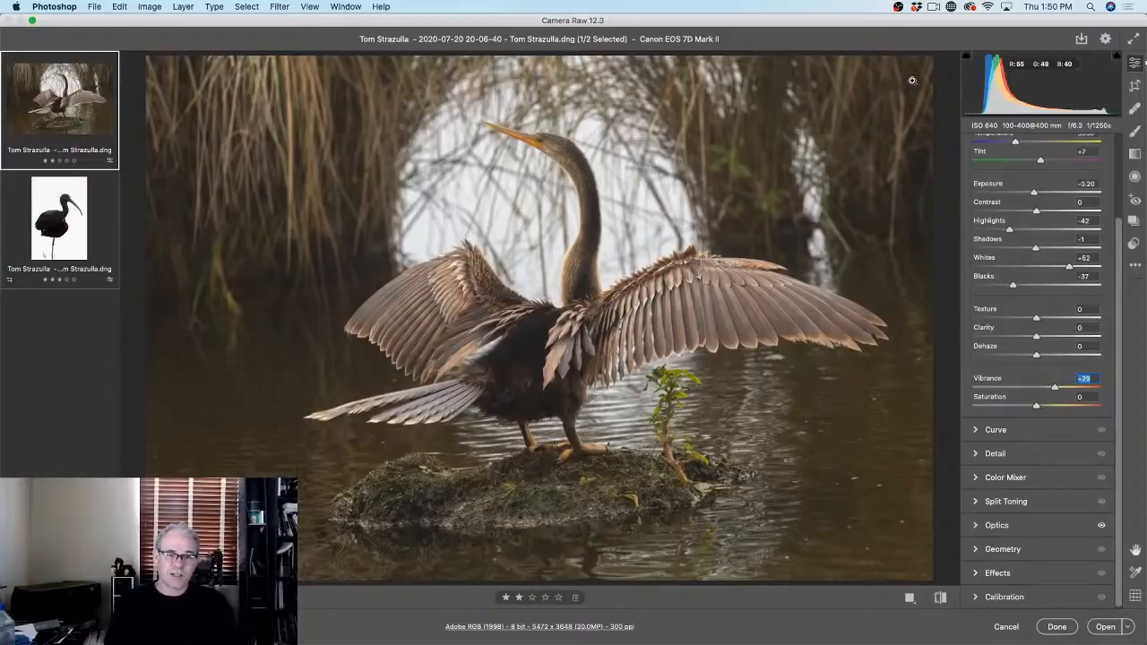
Step: Compare before and after, toggle the filmstrip off and on, and add Dehaze of about +19
key(backslash)
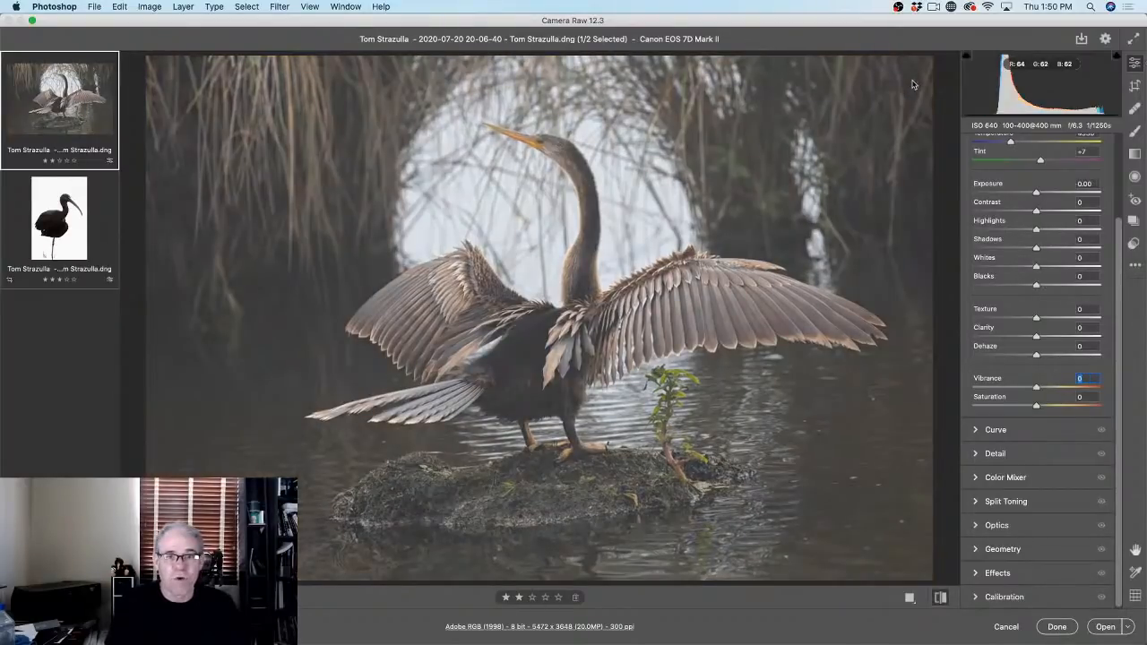
key(backslash)
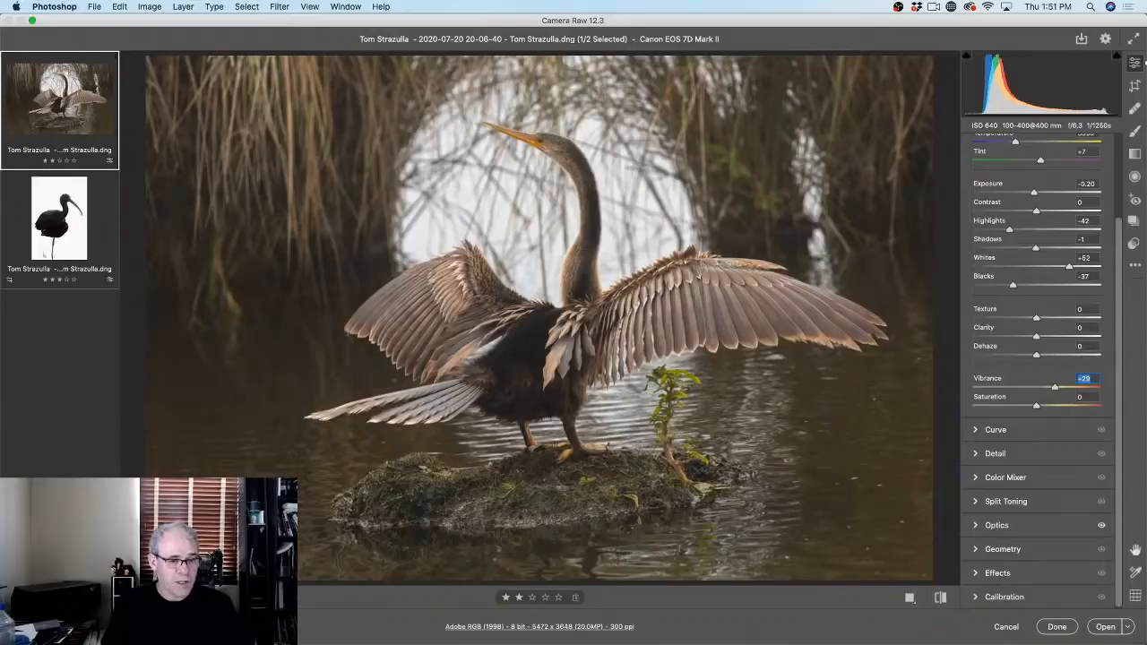
key(super+alt+f)
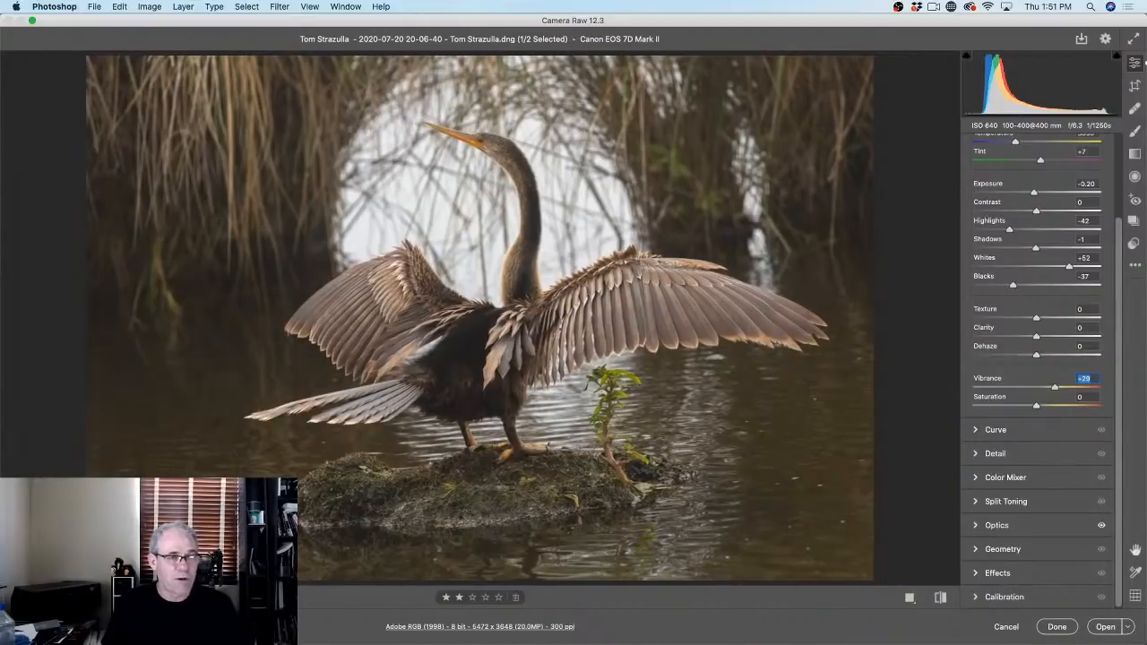
key(super+alt+f)
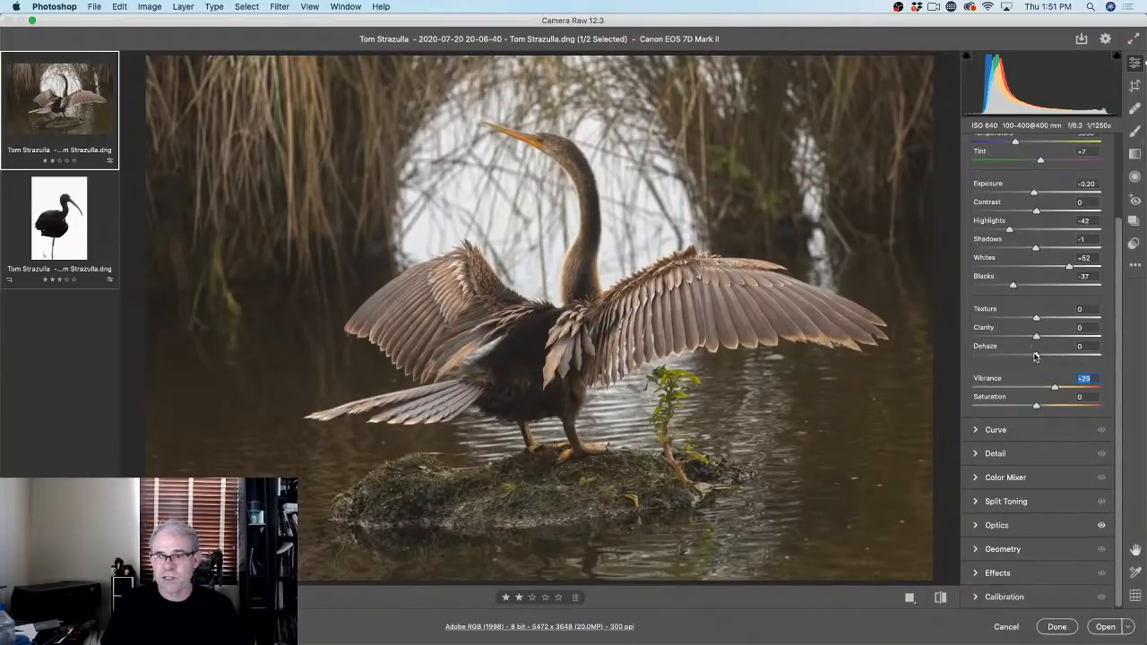
mouse_move(1036, 357)
mouse_down()
mouse_move(1070, 355)
mouse_move(1030, 354)
mouse_move(1043, 352)
mouse_up()
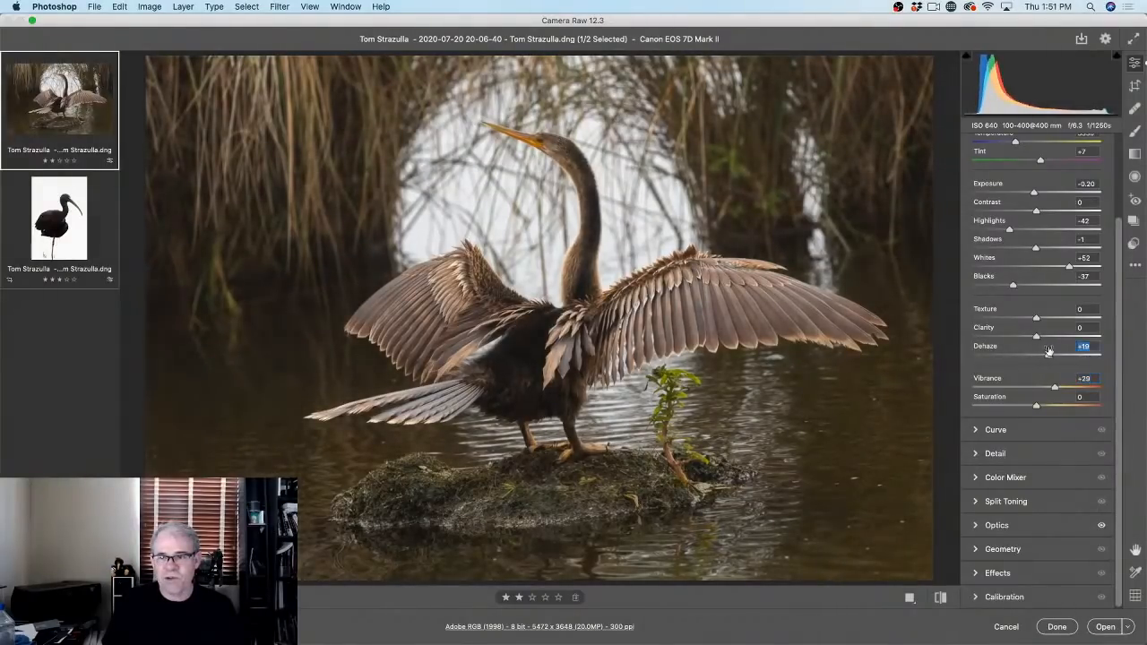
Step: Reset Dehaze to 0, try some Clarity, and set Texture to +39 for feather detail
double_click(1044, 354)
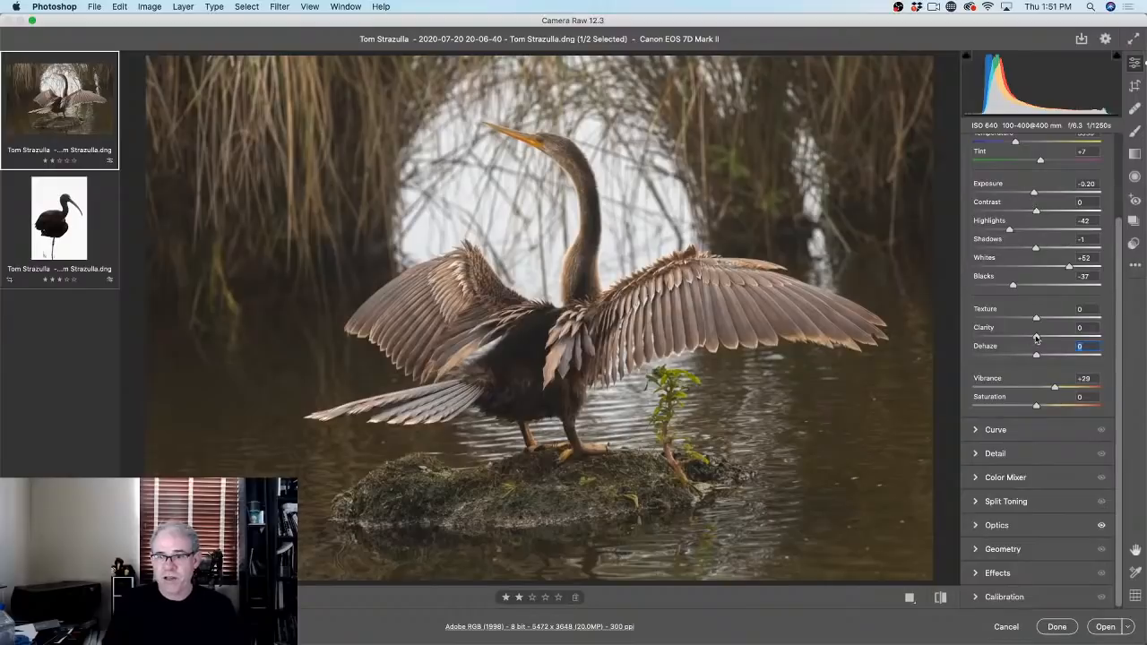
mouse_move(1036, 337)
mouse_down()
mouse_move(1067, 338)
mouse_move(1039, 352)
mouse_up()
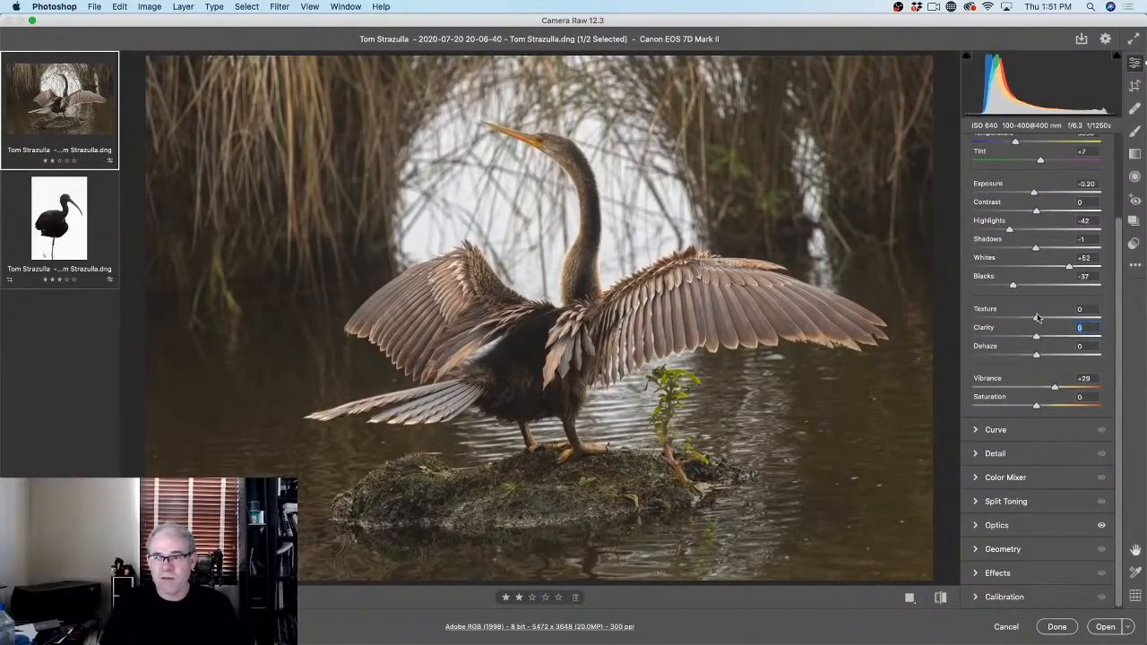
drag(1036, 320, 1052, 322)
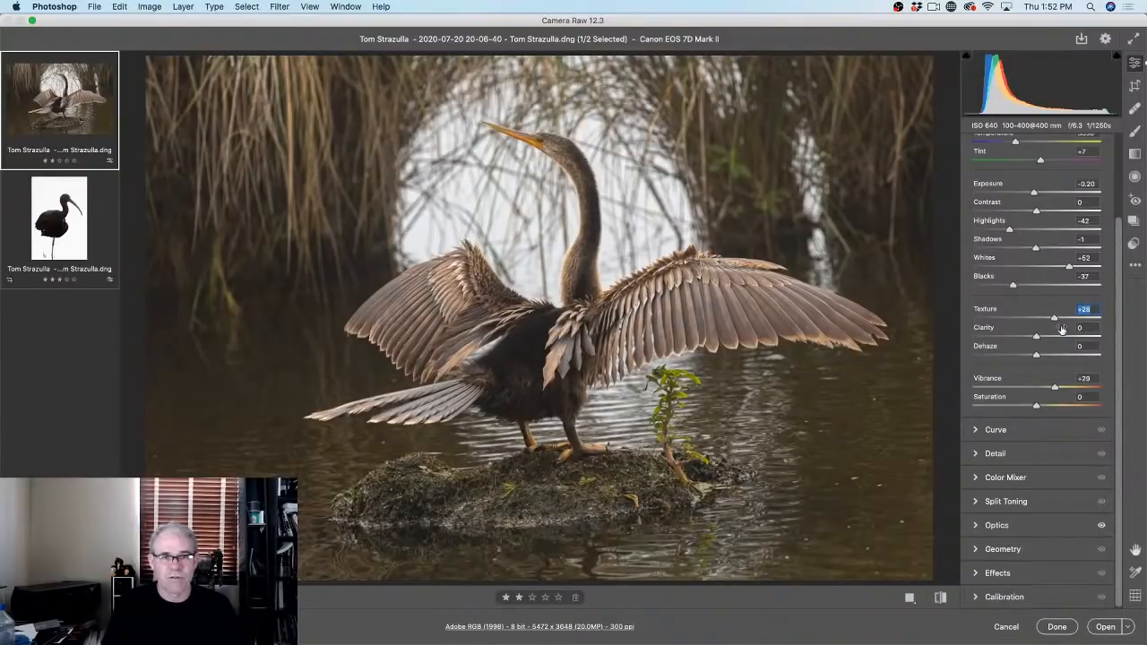
mouse_move(1053, 320)
mouse_down()
mouse_move(1037, 320)
mouse_move(1058, 319)
mouse_up()
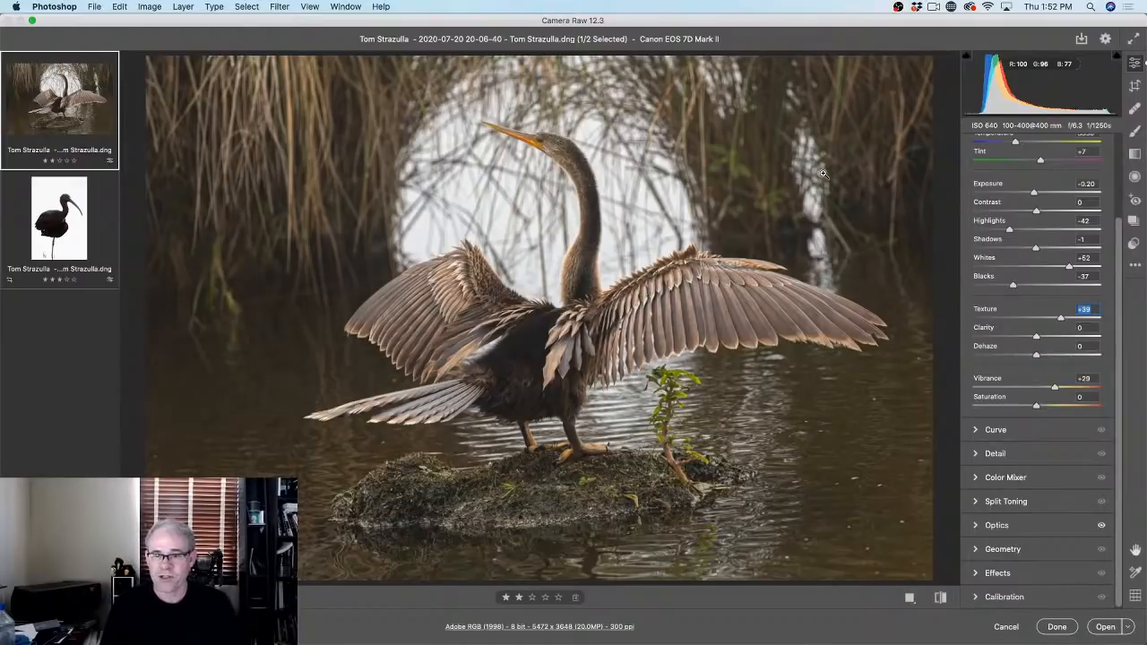
key(p)
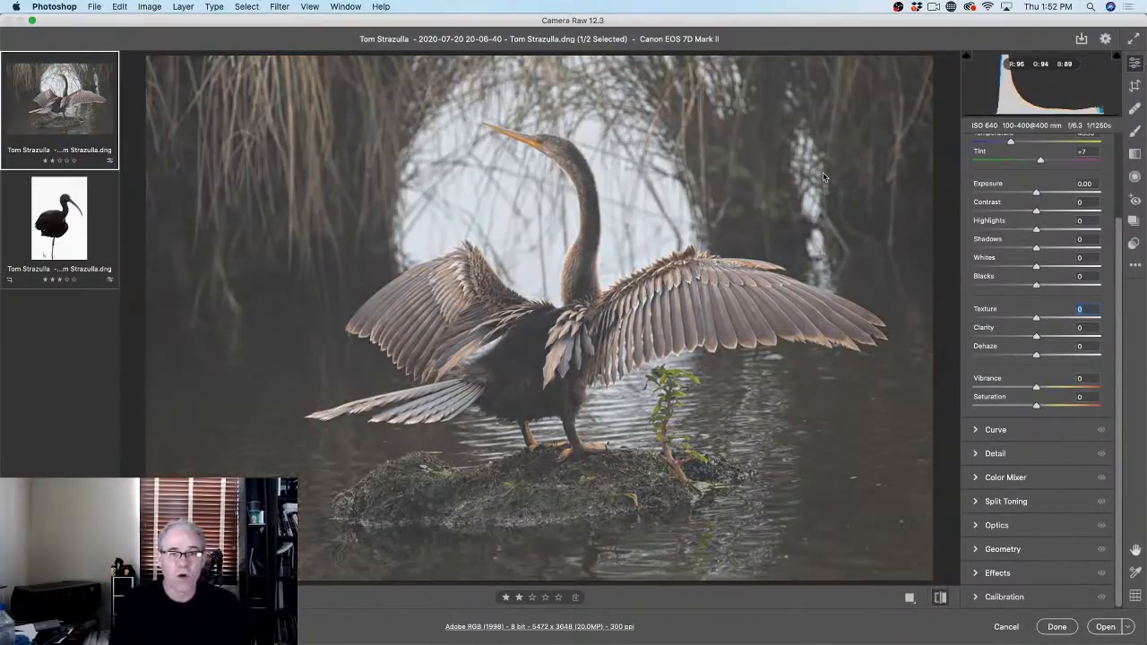
key(p)
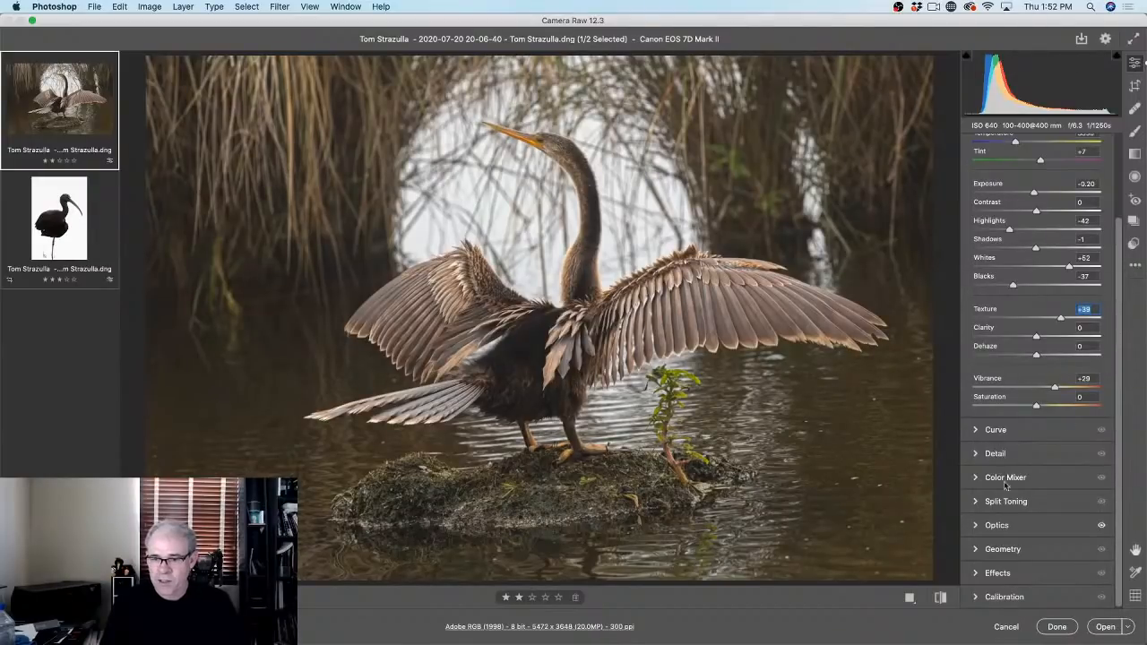
Step: Apply a -12 Effects vignette to the anhinga, compare it at 0, and briefly view the ibis
click(976, 573)
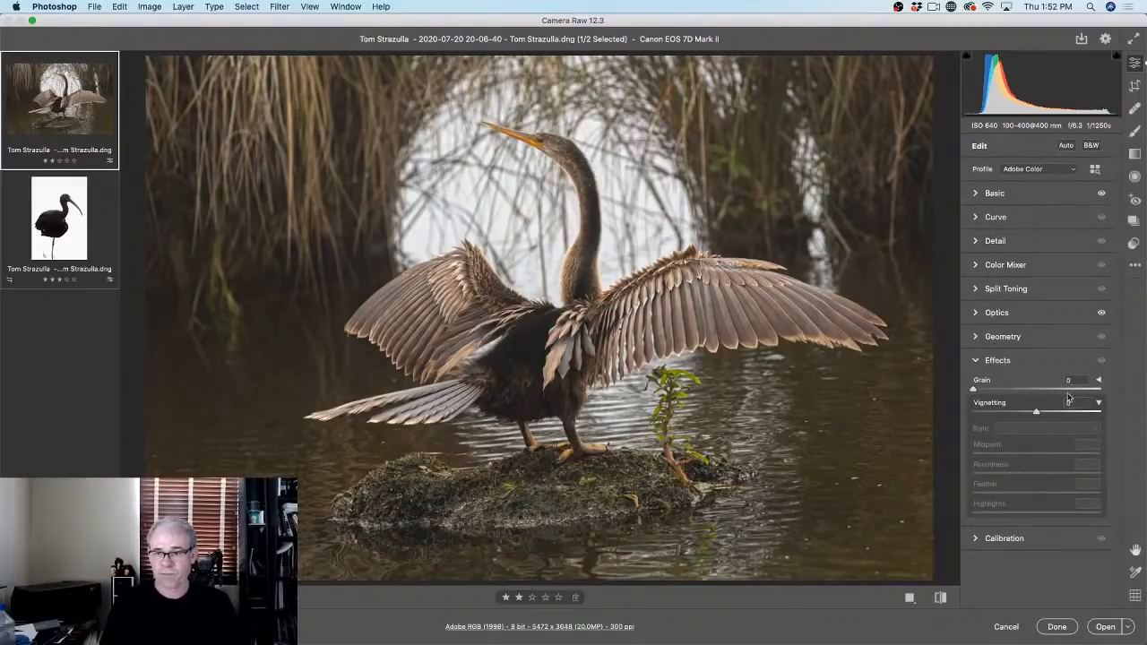
click(1097, 404)
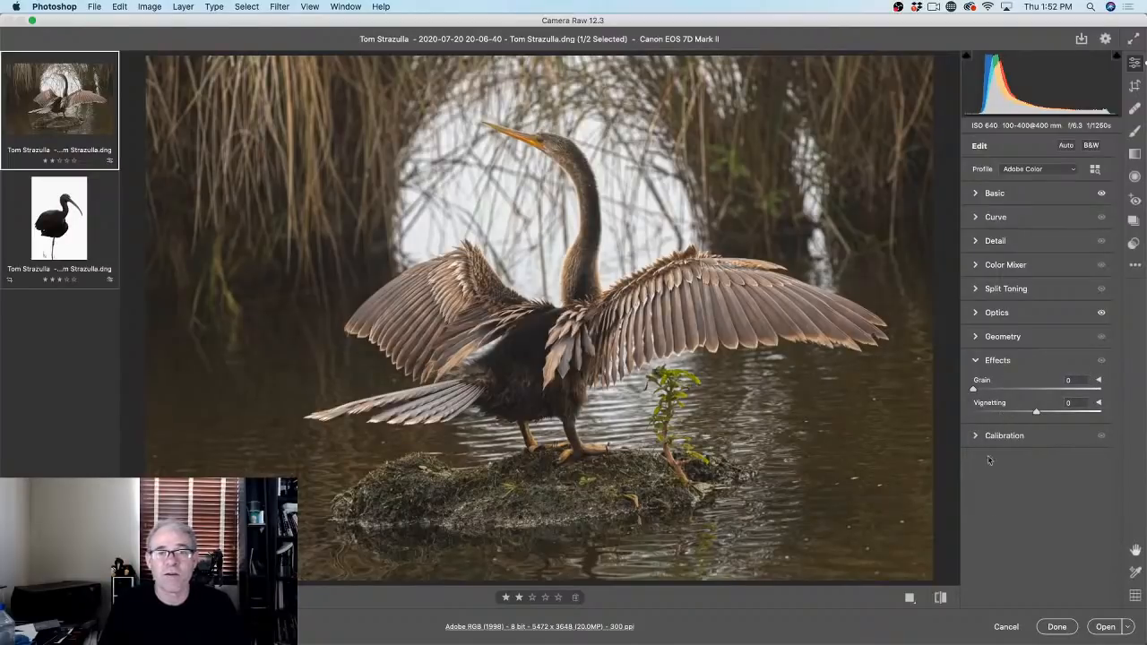
click(1099, 404)
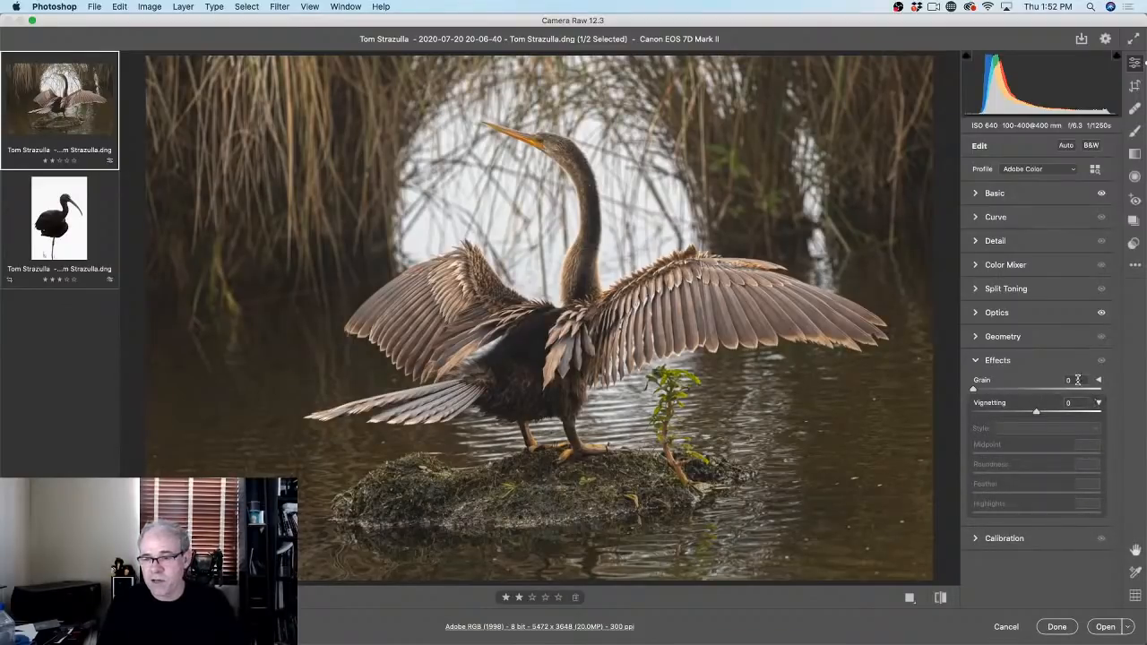
click(1100, 381)
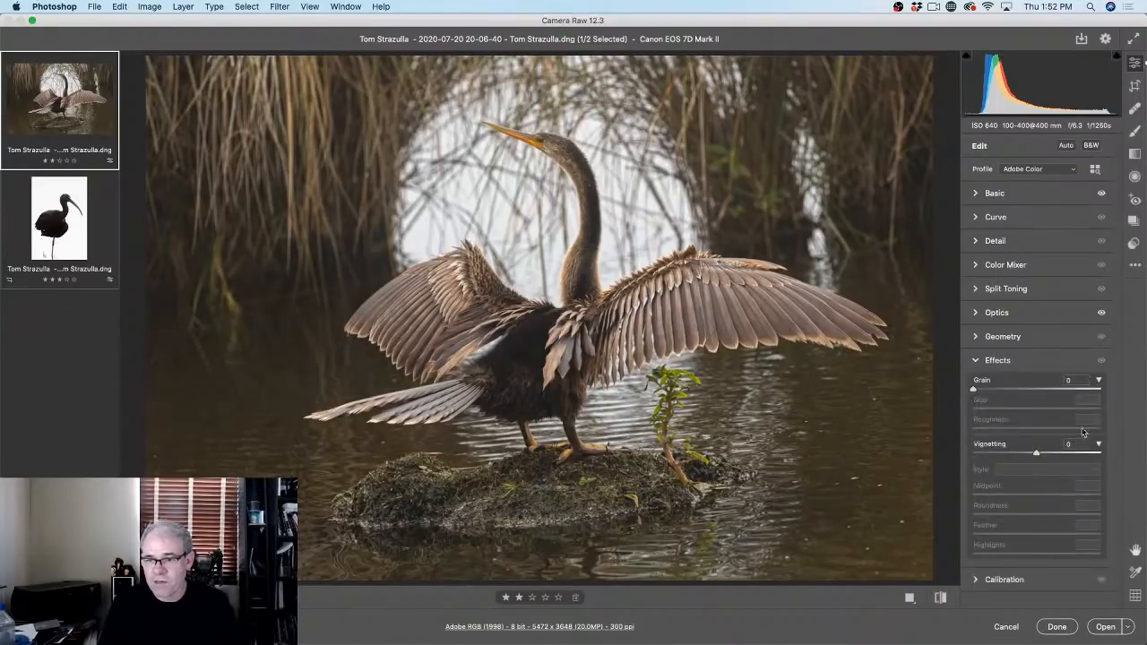
click(1099, 382)
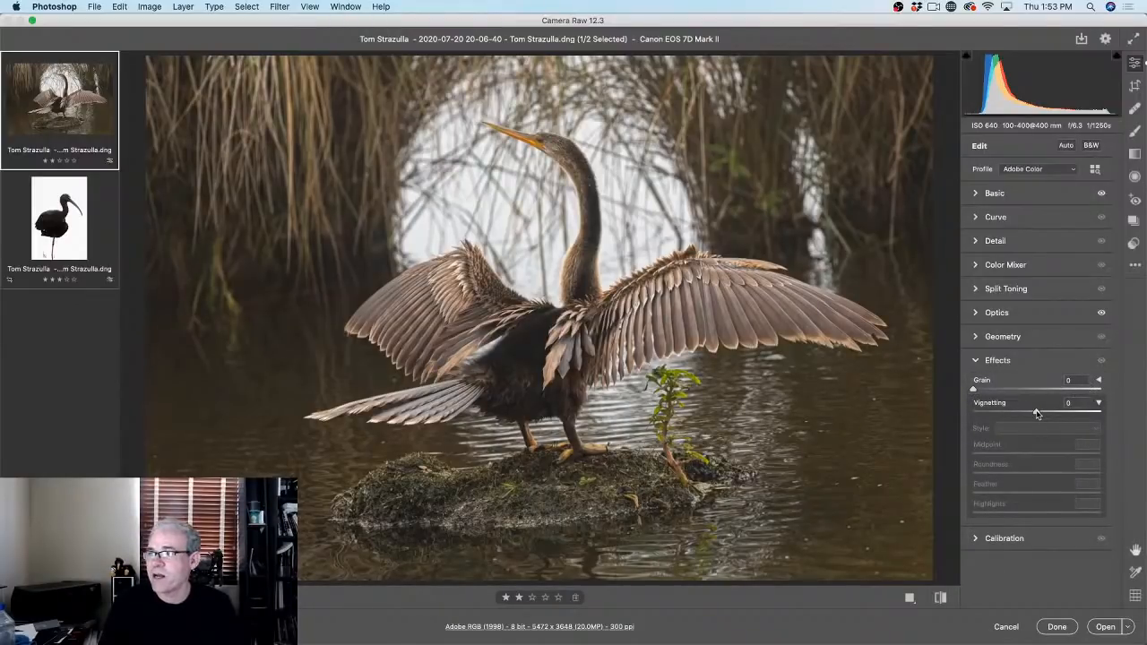
drag(1036, 413, 1030, 412)
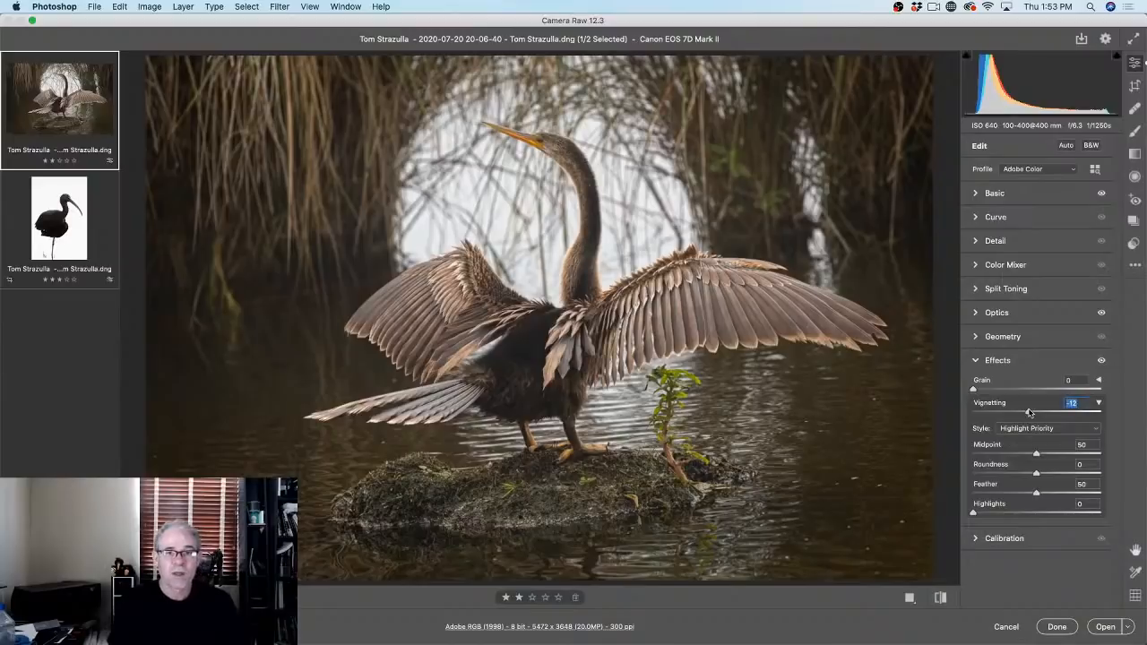
double_click(1029, 412)
key(super+z)
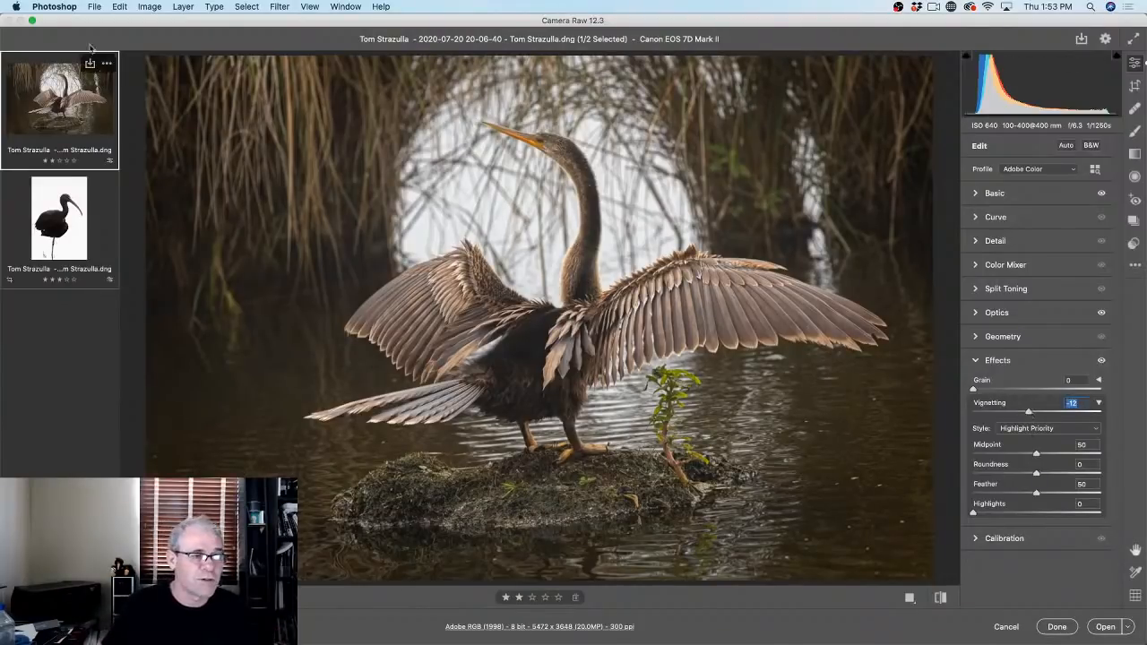
click(59, 219)
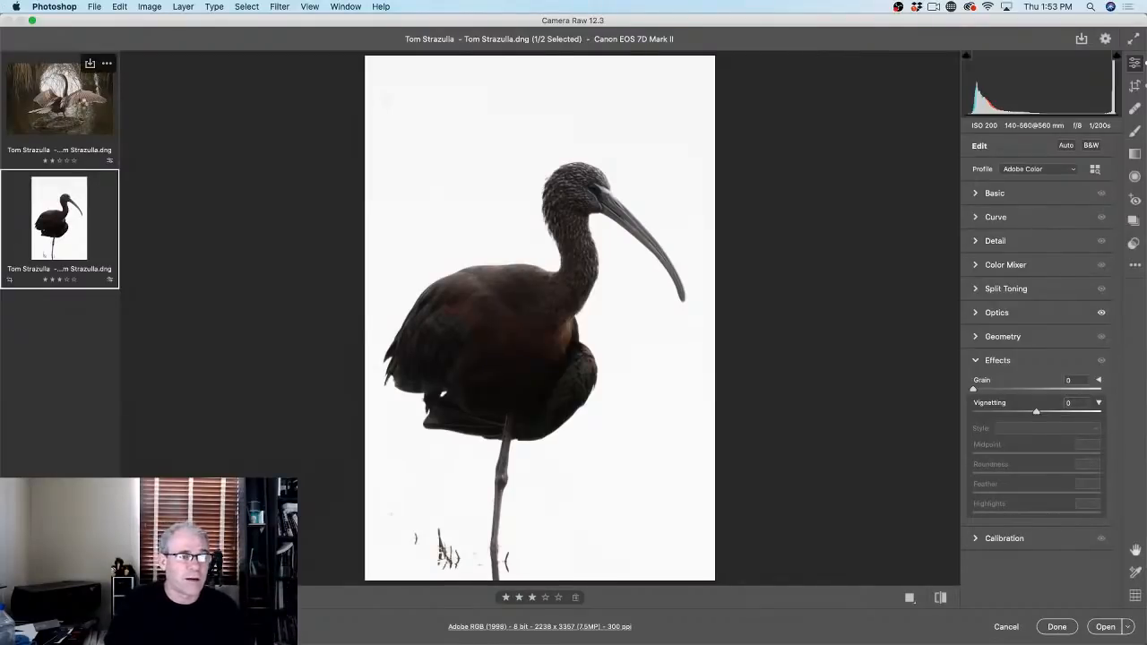
click(108, 89)
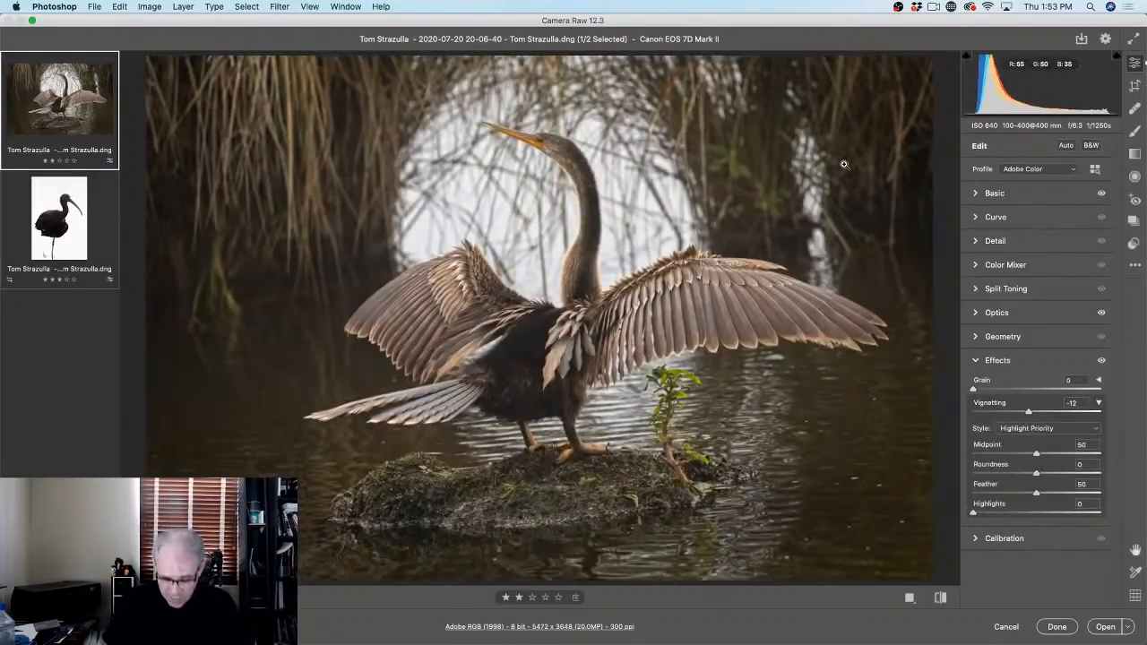
key(backslash)
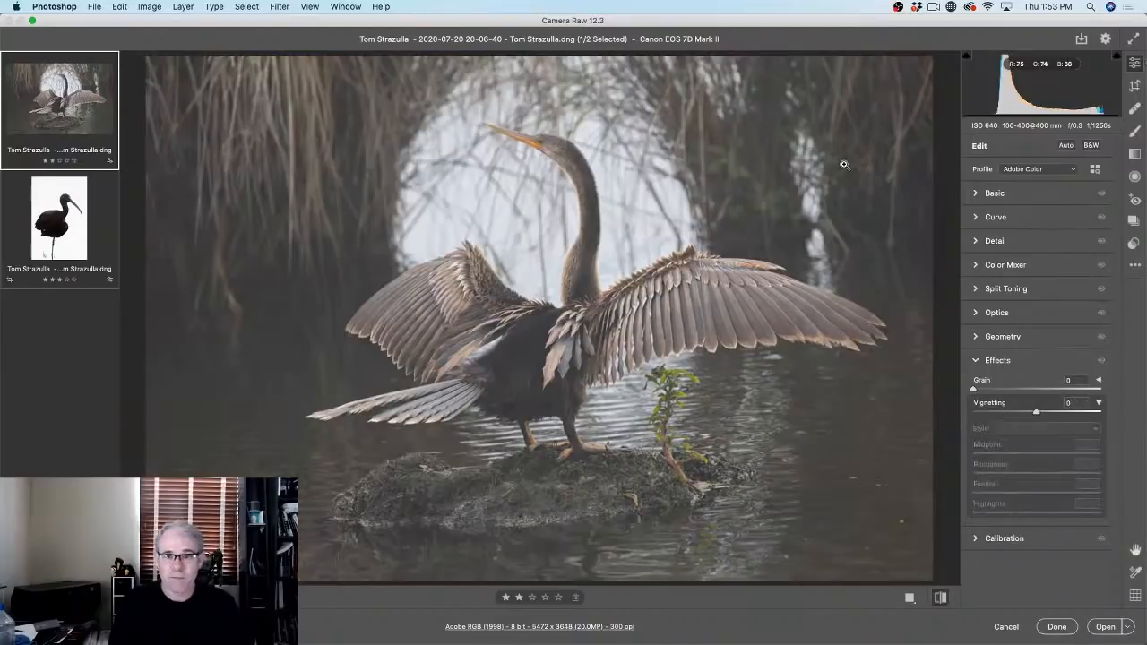
key(backslash)
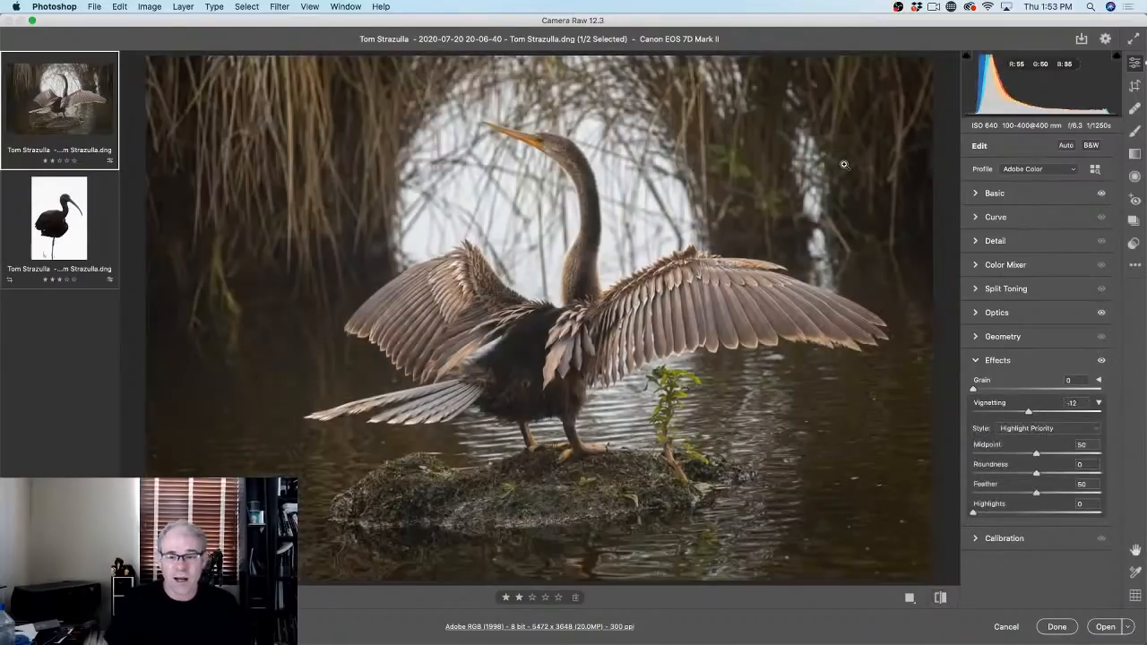
click(941, 604)
click(941, 604)
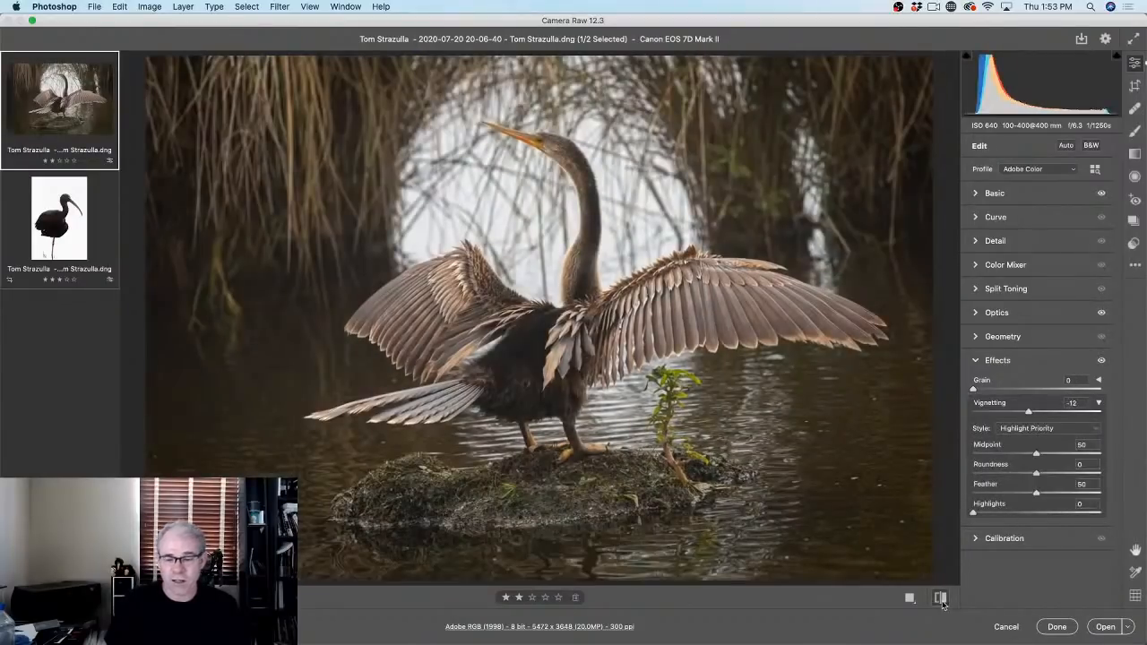
click(87, 229)
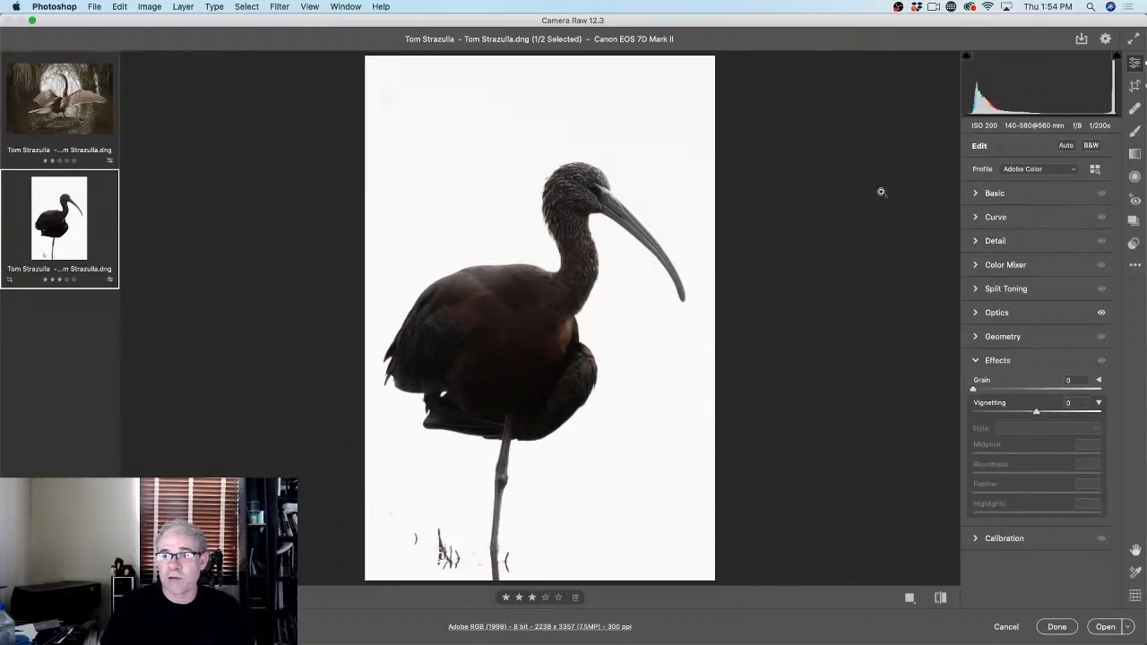
Step: Test Exposure extremes and leave it at 0.00, then set Highlights -100 and Shadows +100
click(978, 194)
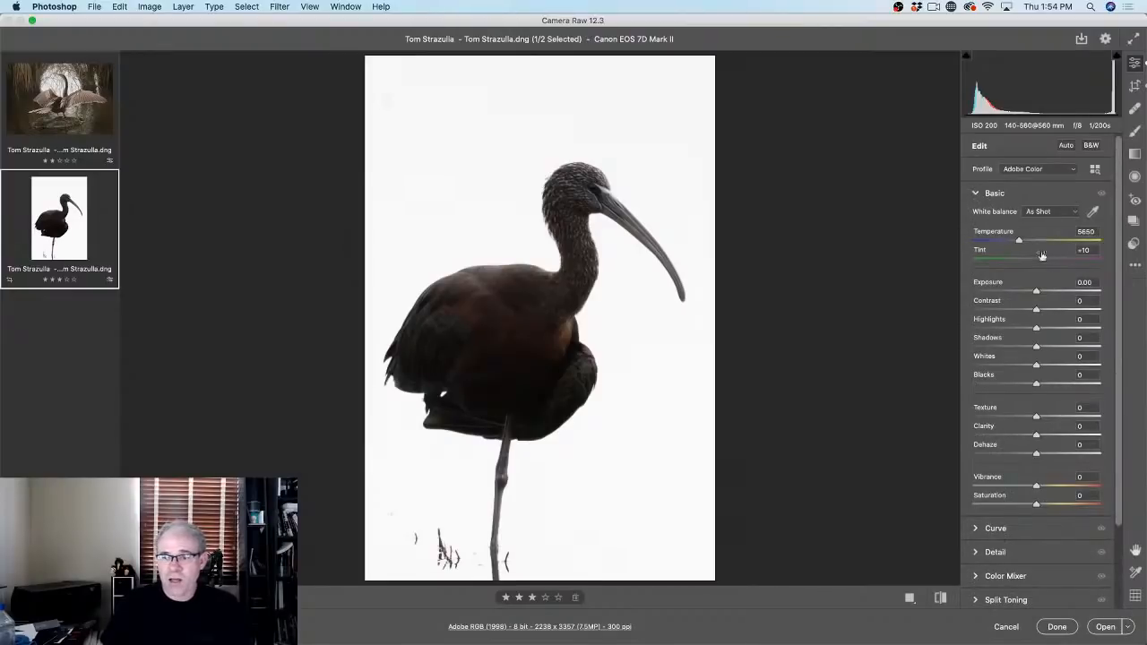
drag(1041, 286, 984, 289)
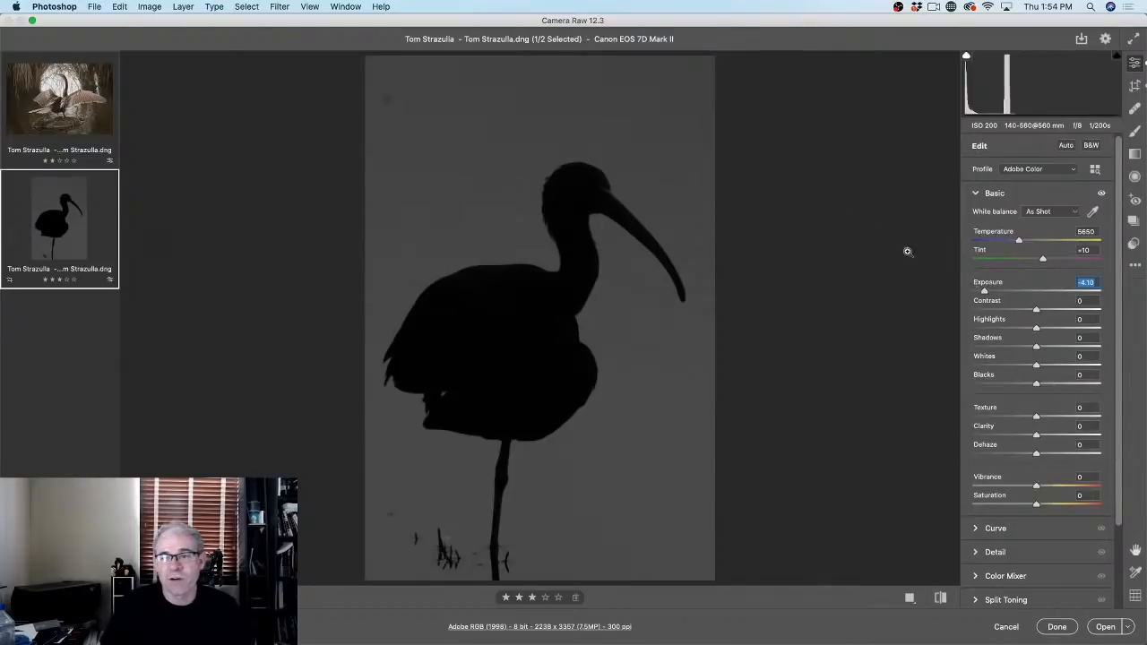
drag(984, 291, 1072, 291)
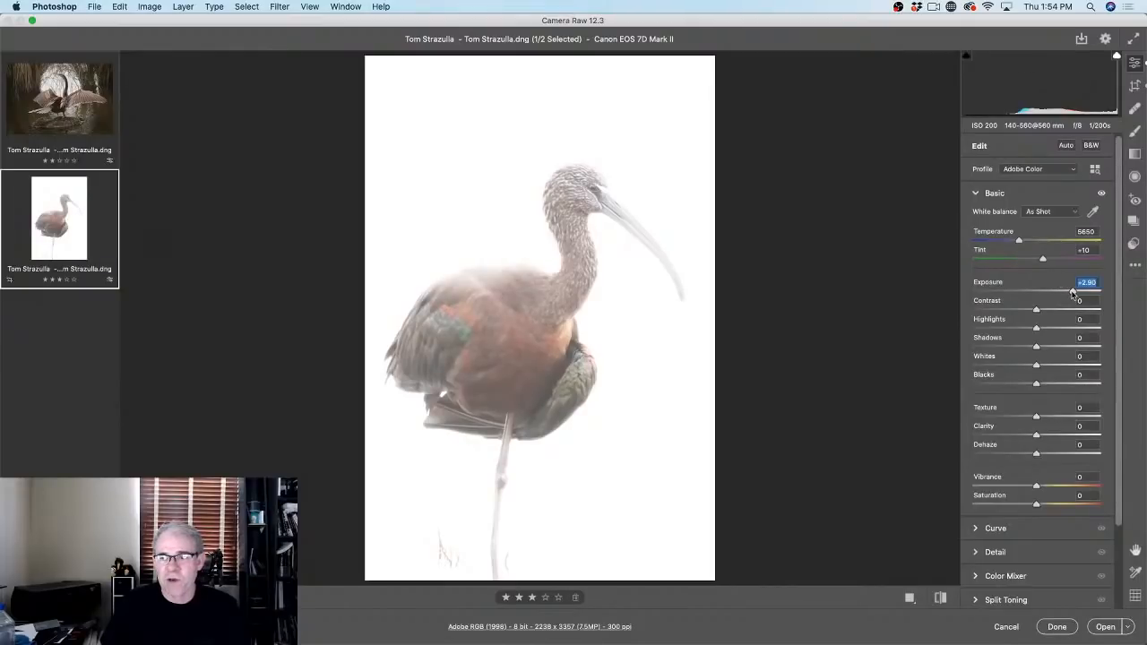
double_click(1071, 293)
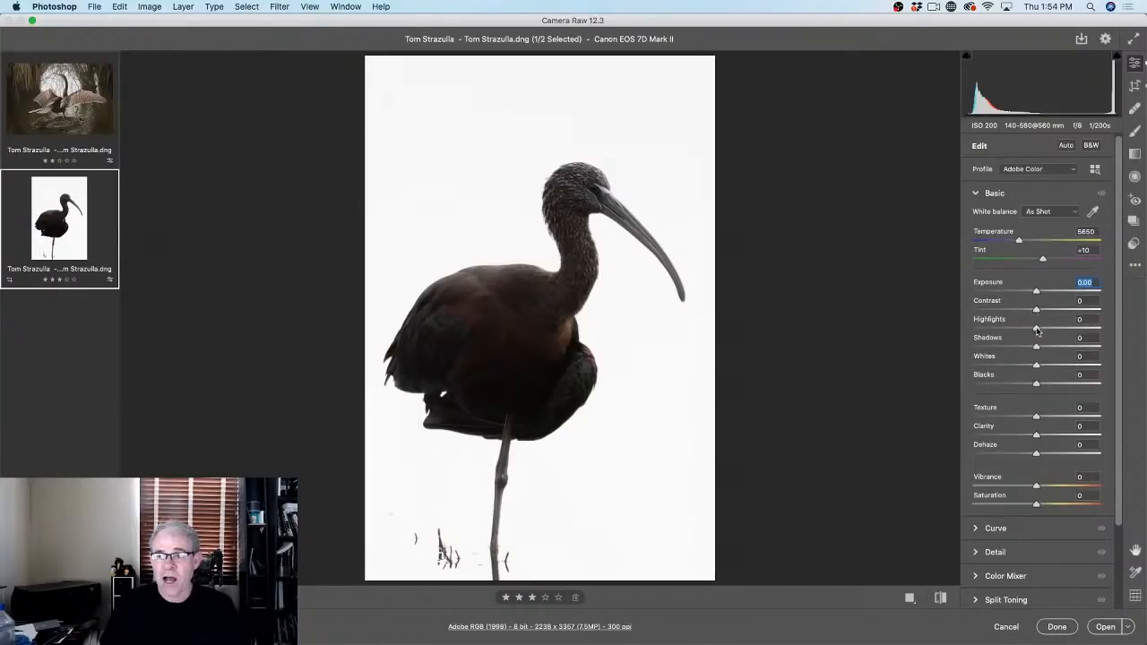
drag(1035, 331, 801, 332)
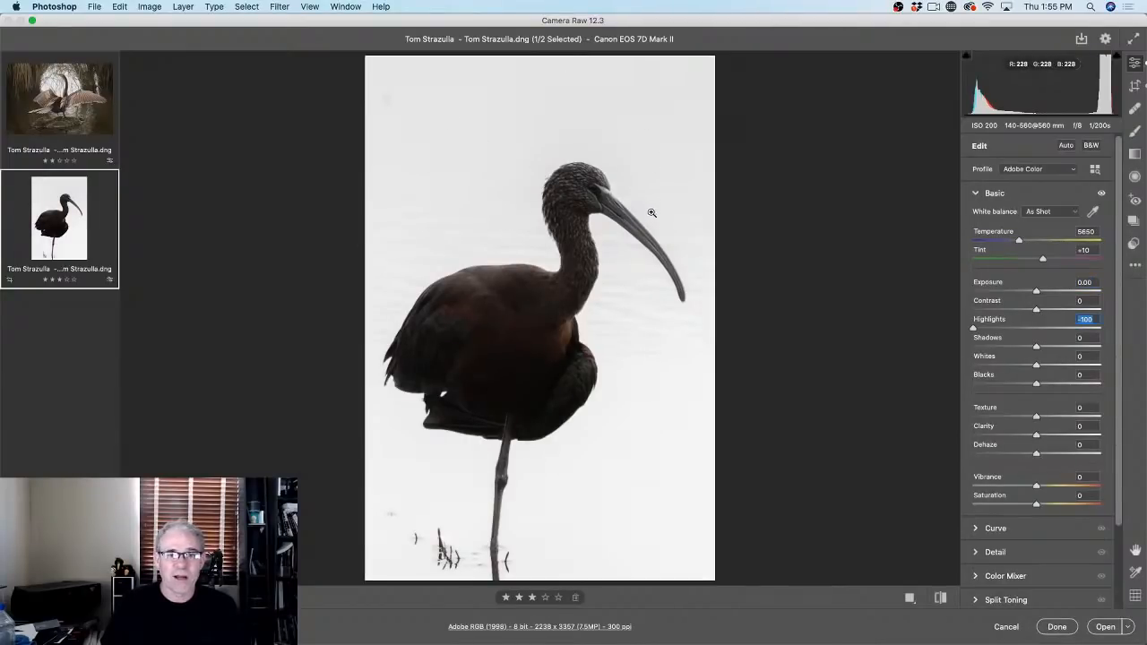
drag(1026, 291, 1032, 293)
double_click(1032, 293)
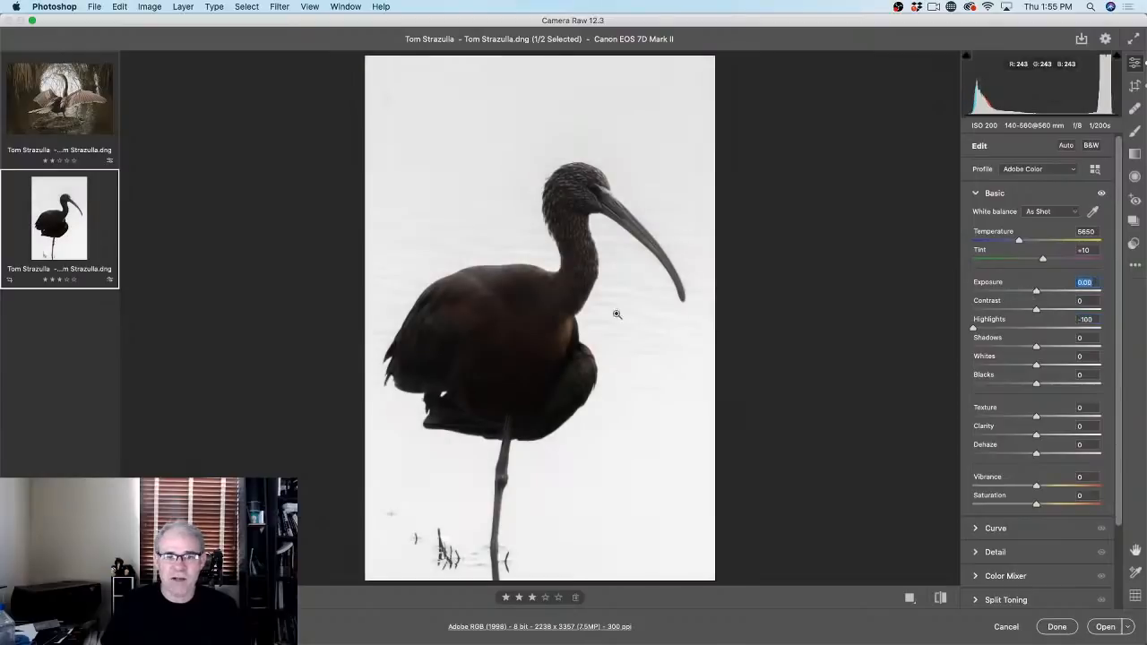
drag(1037, 349, 1100, 349)
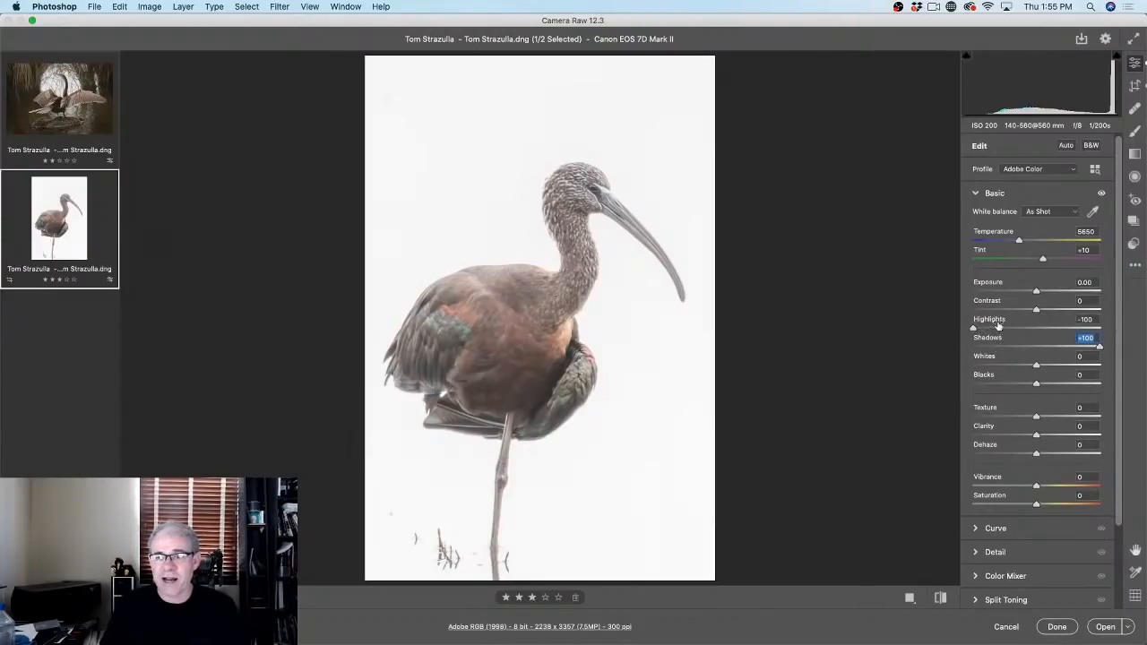
Step: Reset and redo the tone sliders, ending at Shadows +40, Exposure -0.60 and Highlights 0
double_click(974, 329)
double_click(1100, 348)
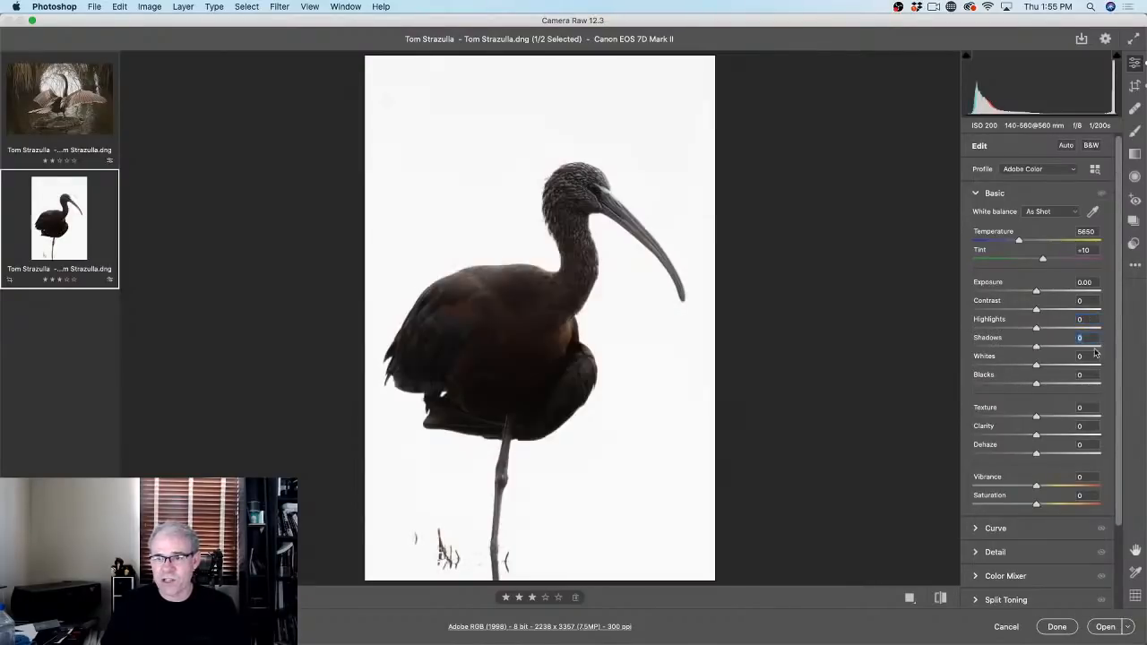
drag(1034, 328, 902, 339)
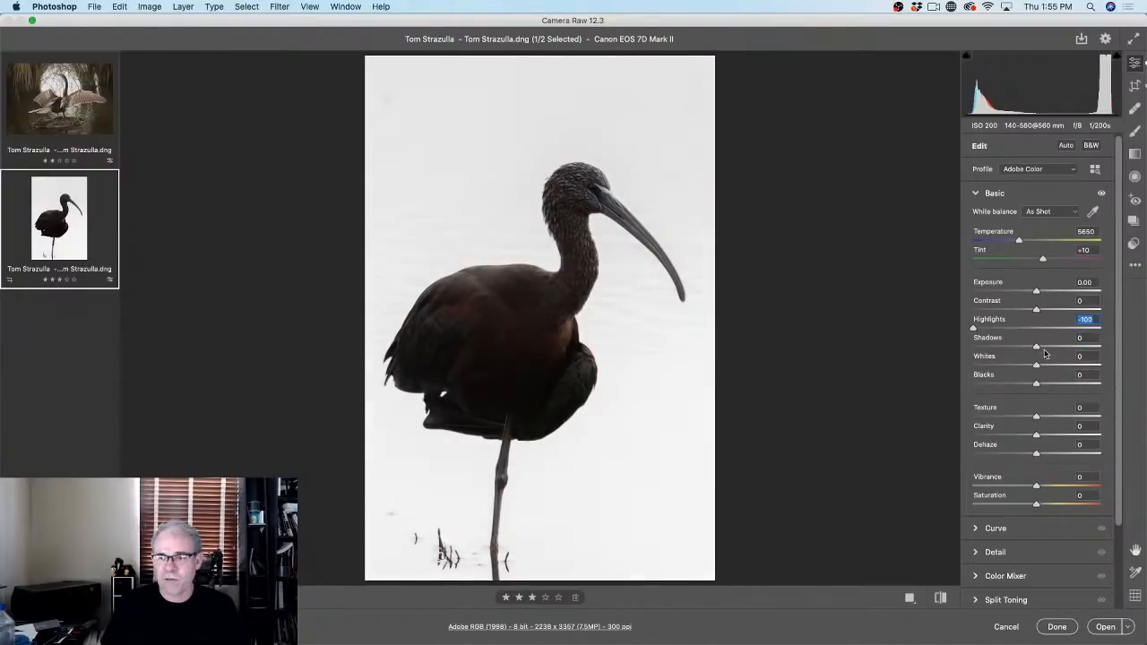
drag(1036, 348, 1106, 347)
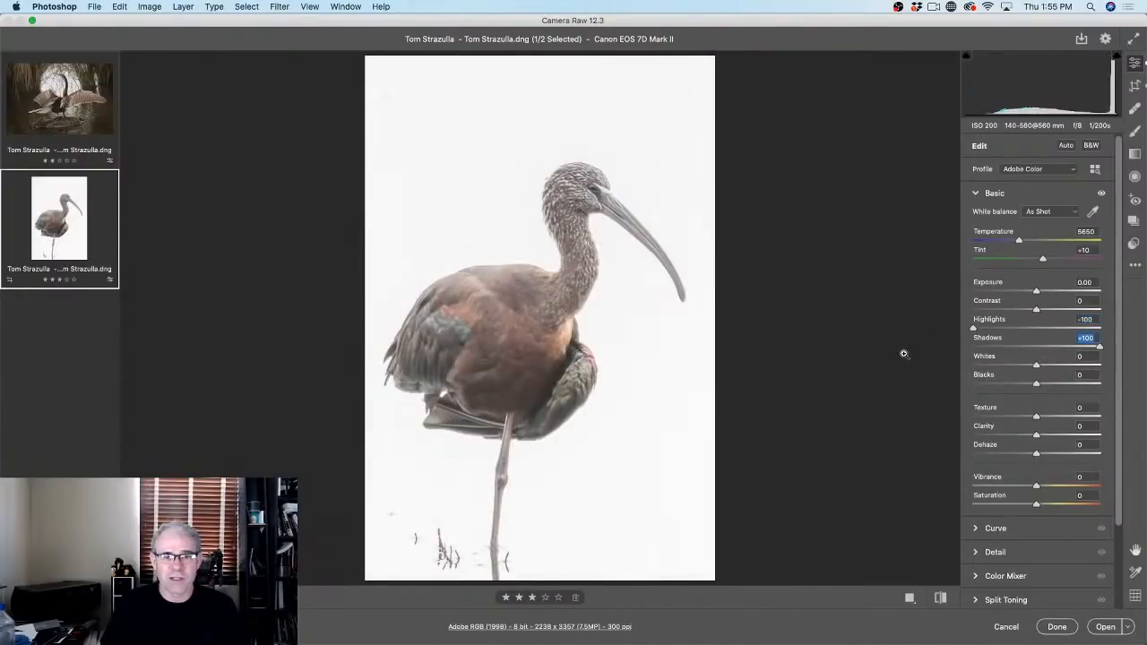
drag(1098, 349, 1061, 349)
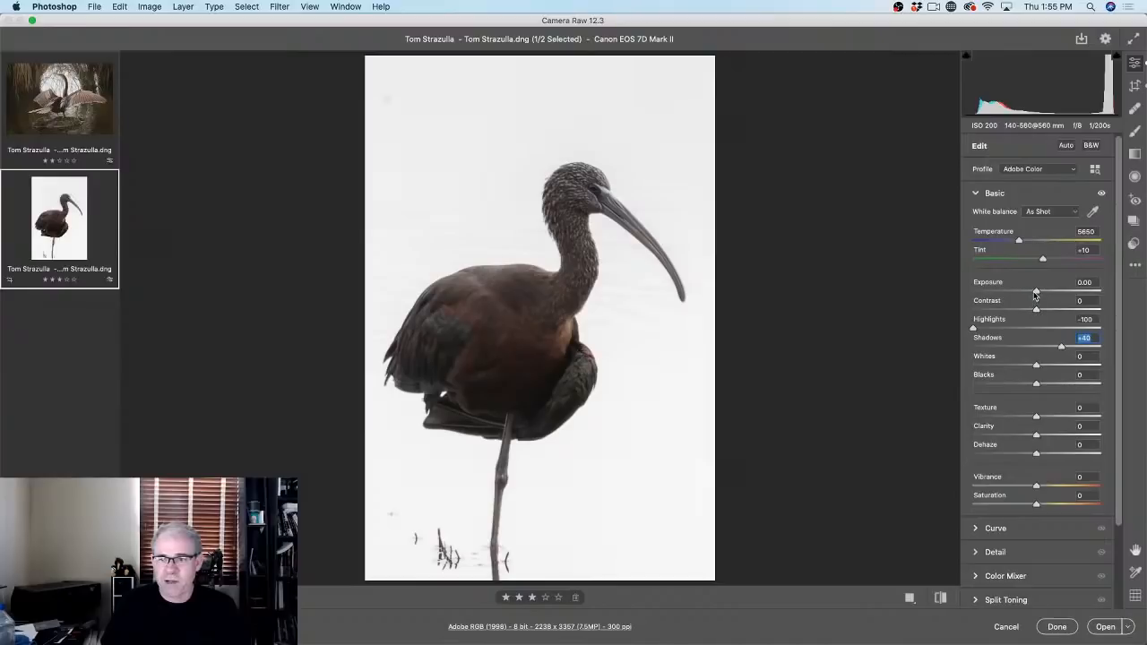
drag(1035, 294, 1026, 295)
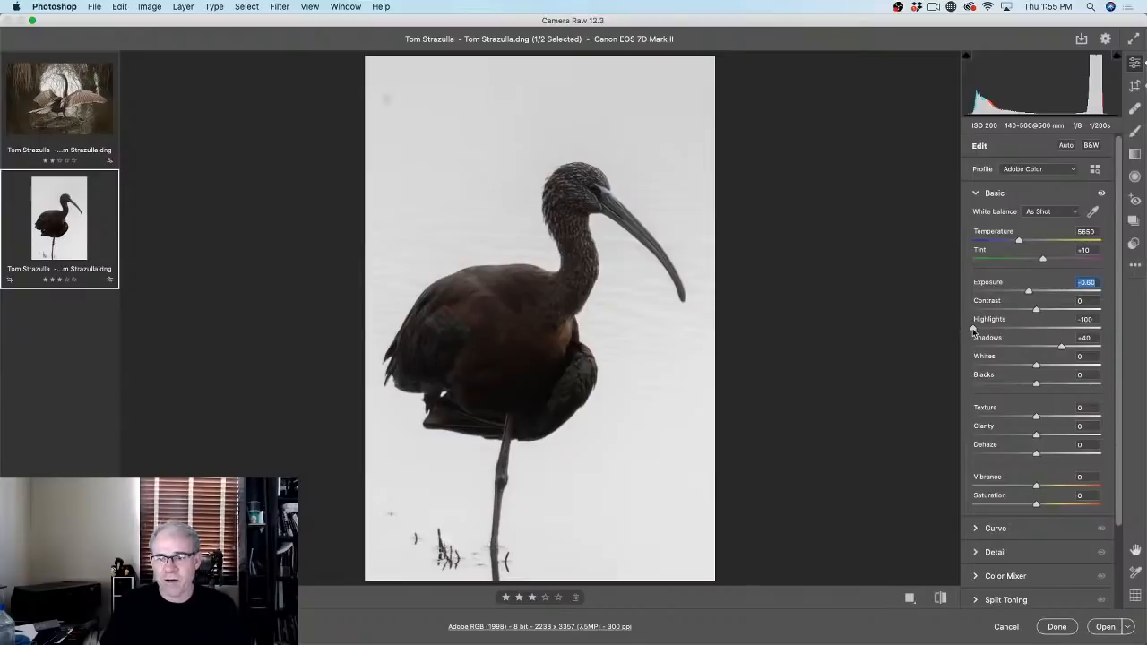
double_click(973, 329)
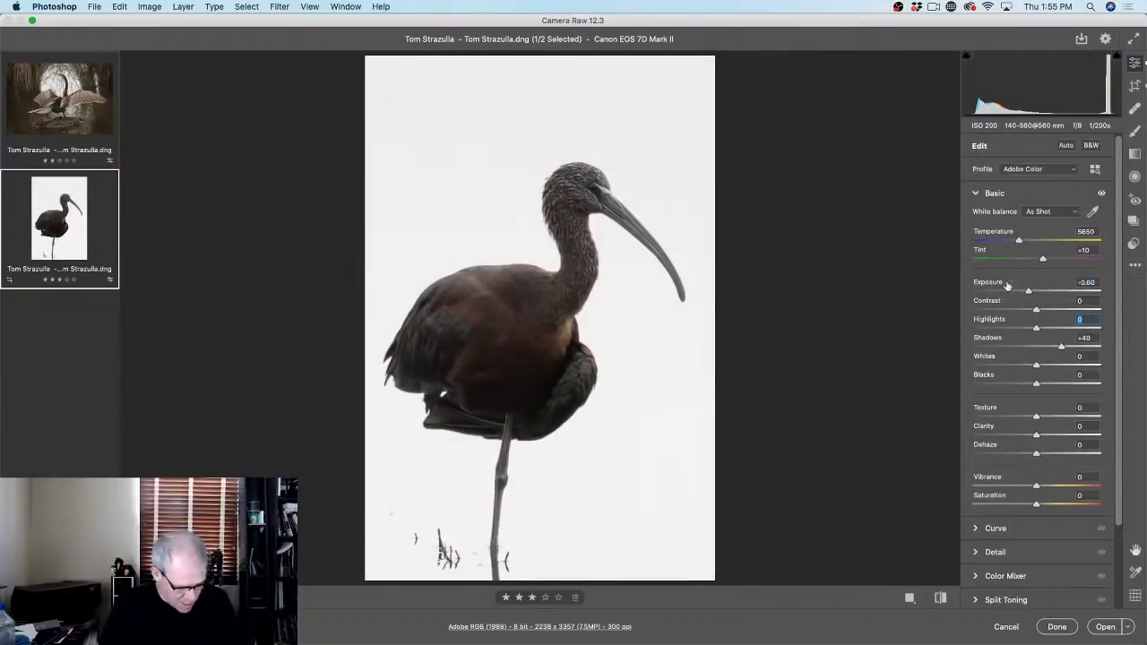
Step: Reset the ibis to its opening settings, then raise Exposure, Shadows to +25 and Whites to +17
click(1134, 266)
click(1053, 264)
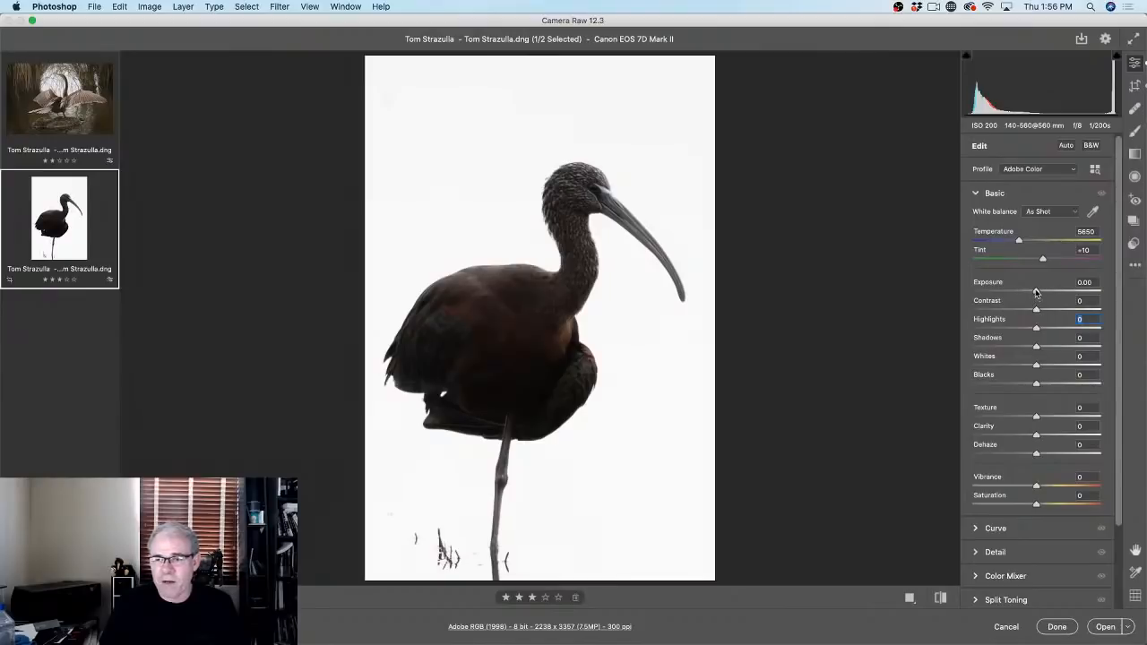
drag(1035, 292, 1049, 292)
drag(1036, 348, 1052, 347)
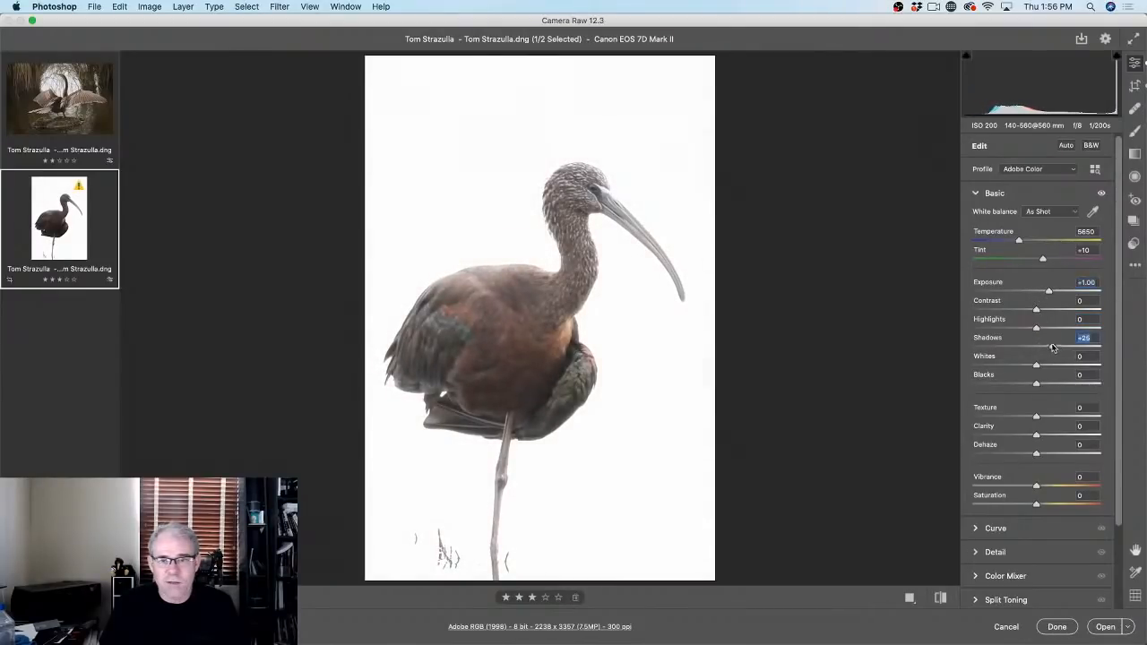
drag(1048, 292, 1042, 293)
mouse_move(1036, 366)
mouse_down()
mouse_move(1047, 366)
mouse_move(1042, 383)
mouse_up()
Step: Set Blacks to +7, Vibrance to +47, Exposure to +0.60, then compare with the original
drag(1050, 383, 1042, 418)
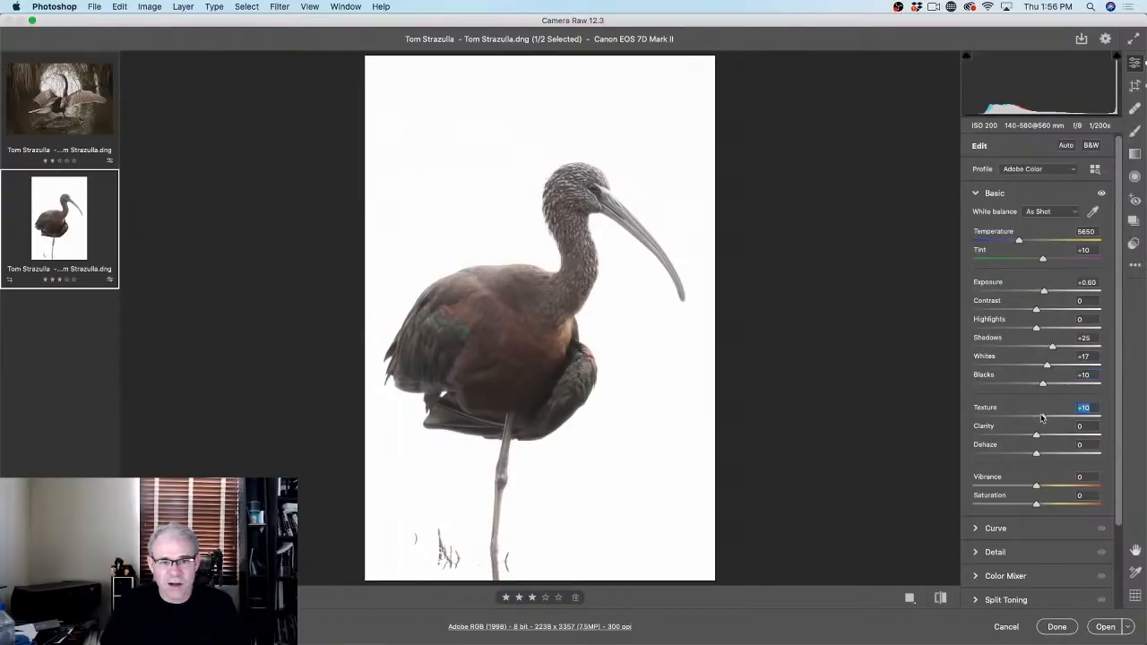
drag(1036, 488, 1067, 480)
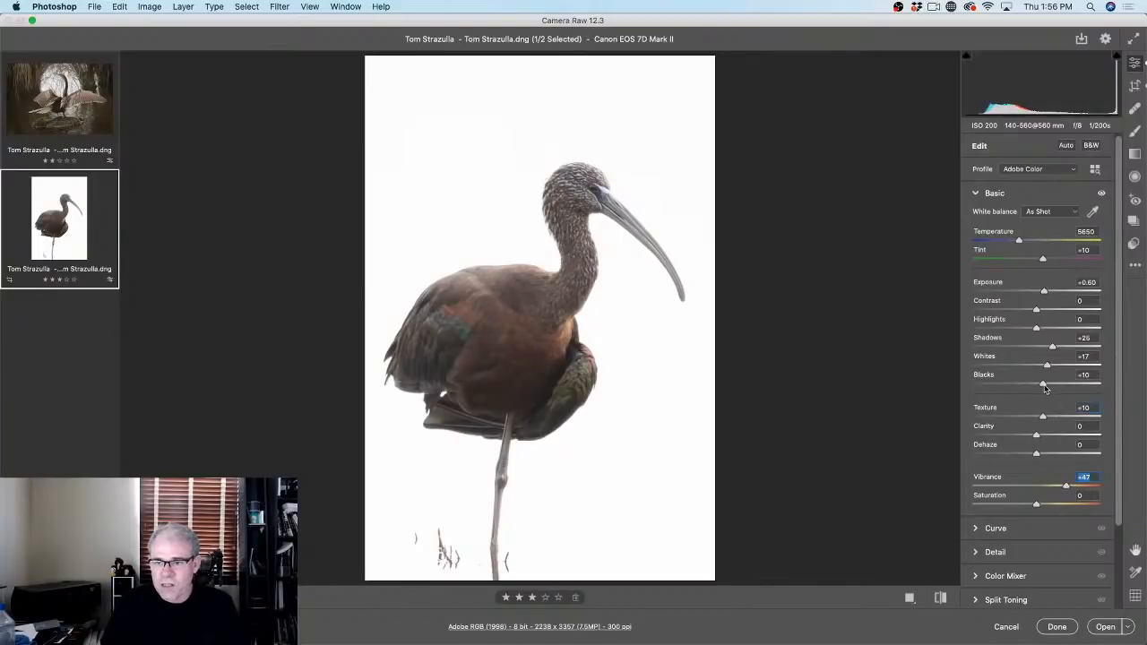
drag(1044, 387, 1040, 385)
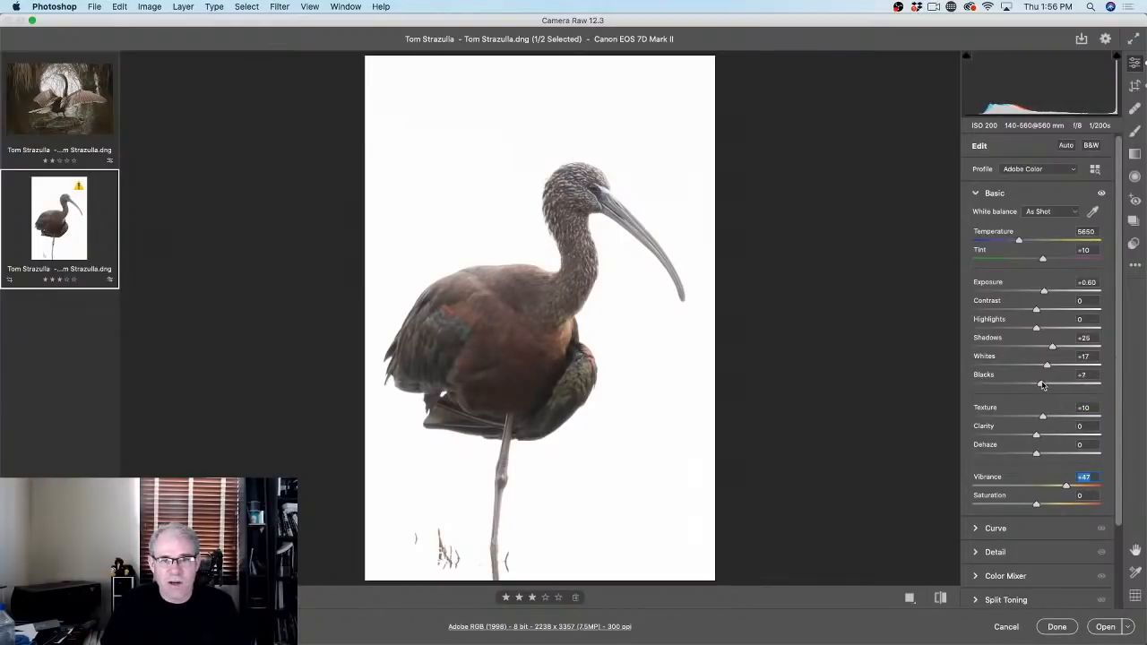
drag(1043, 292, 1044, 311)
key(backslash)
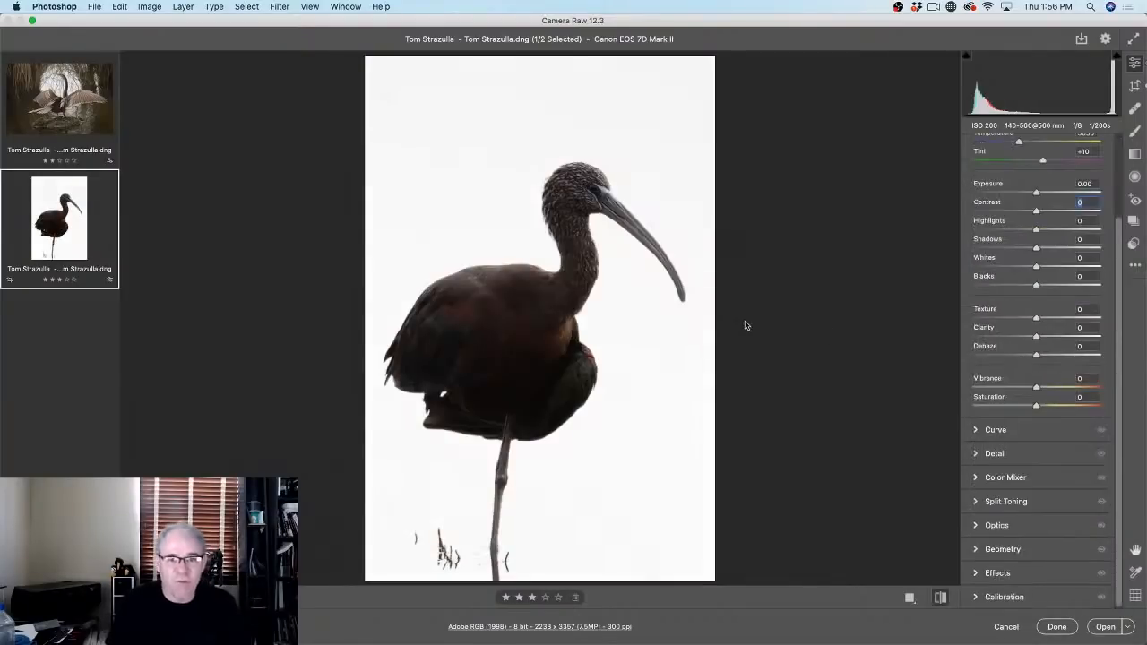
Step: Restore the edited preview and reset the image to its opening settings
key(backslash)
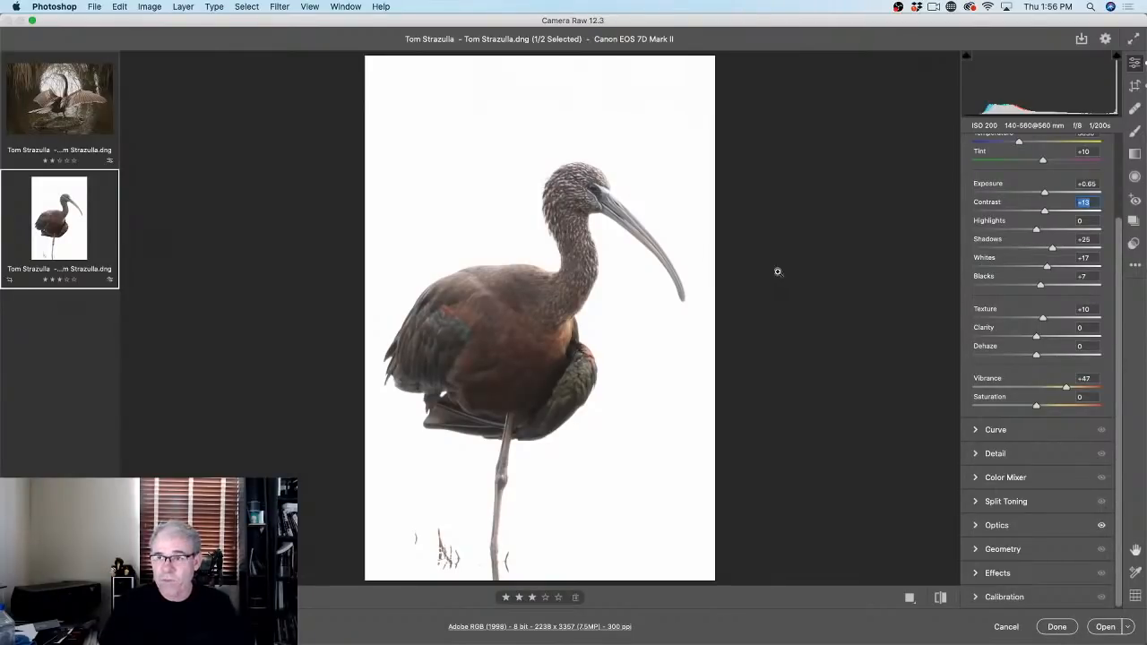
click(1134, 265)
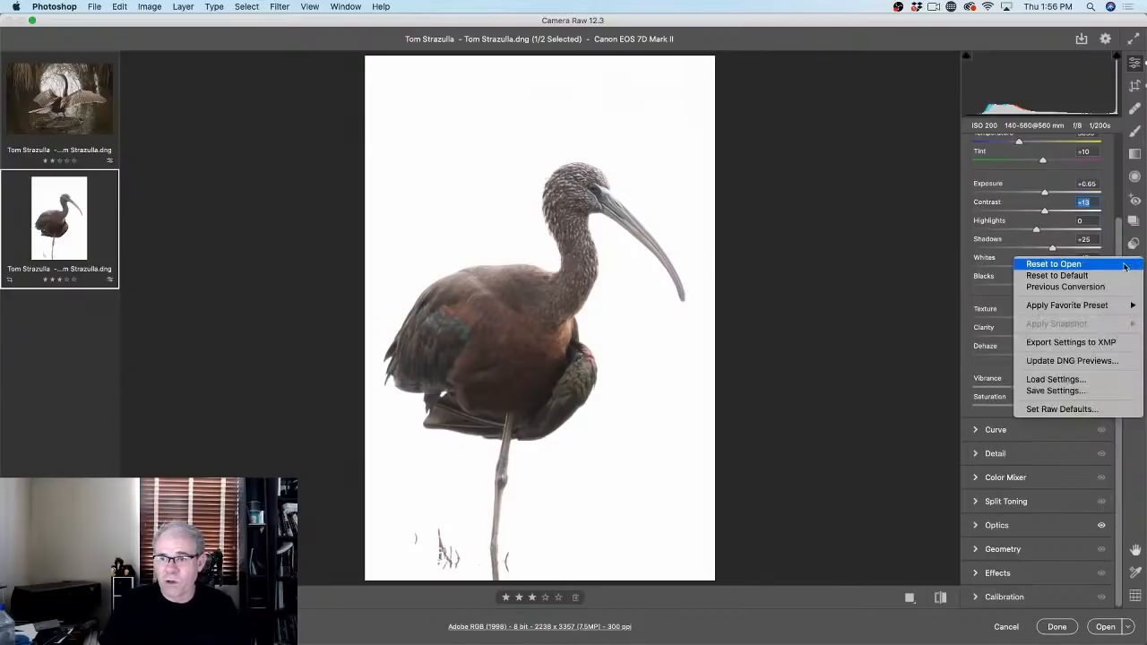
click(1116, 264)
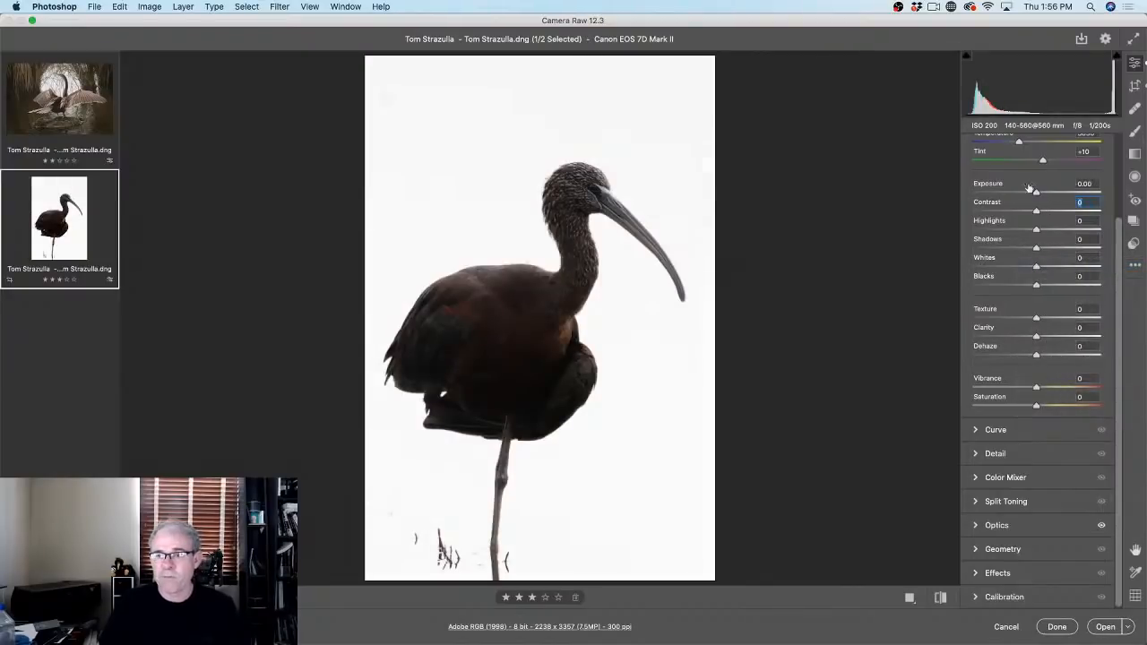
Step: Set Highlights -100, Shadows +32 and Exposure -0.40, greying the white background
drag(1036, 232, 940, 239)
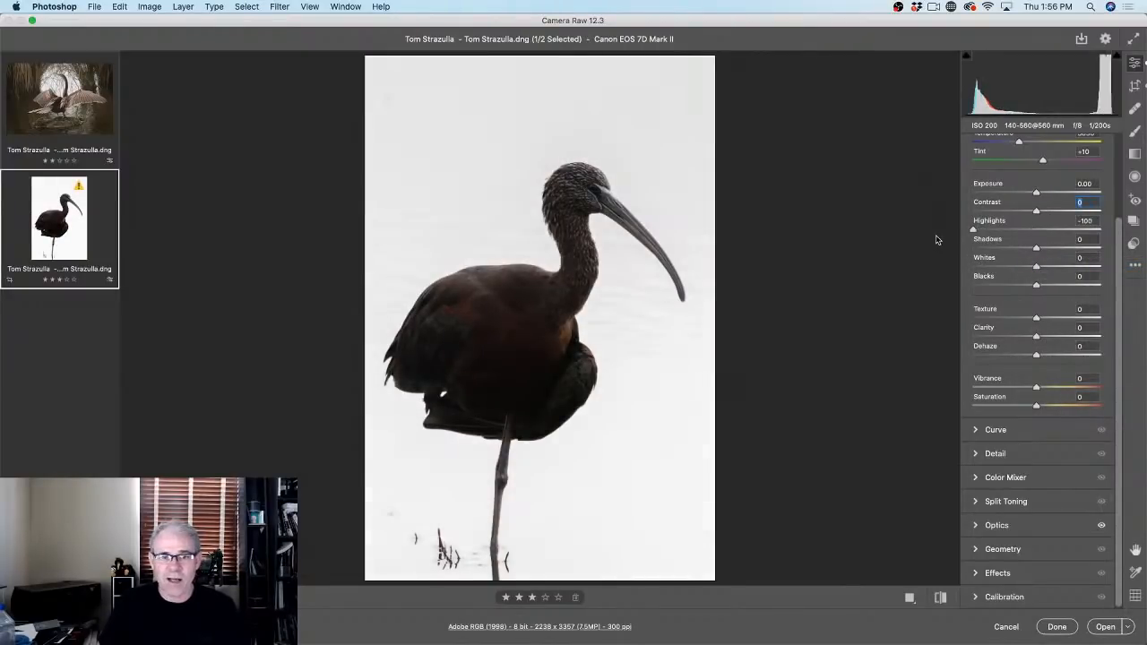
drag(1037, 250, 1056, 250)
drag(1036, 192, 1031, 193)
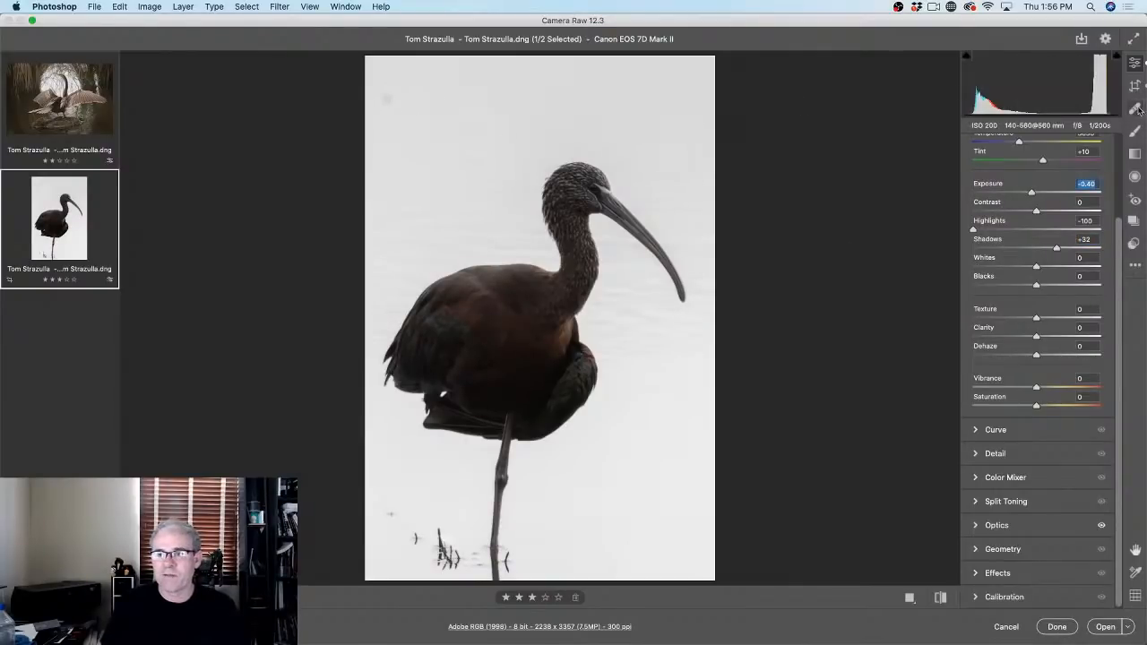
Step: Heal the top-left dust spot with an 18-size Spot Removal brush, then pick the Adjustment Brush
click(1134, 107)
key(bracketright)
key(bracketright)
key(bracketright)
key(bracketright)
key(bracketright)
key(bracketright)
key(bracketright)
key(bracketright)
key(bracketright)
key(bracketright)
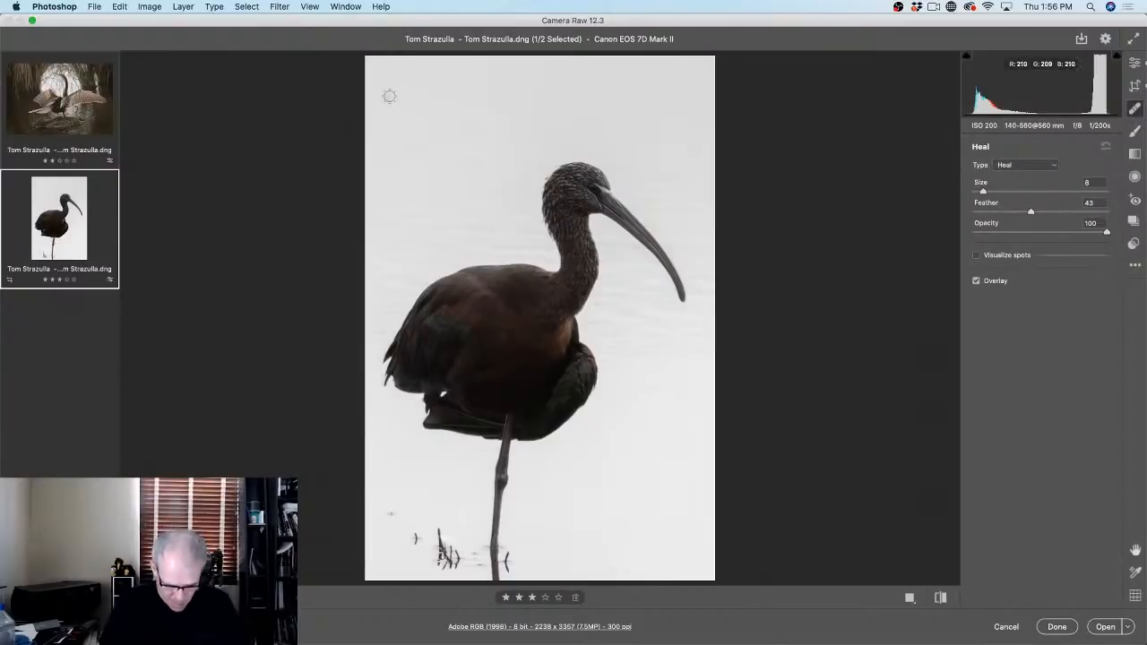
click(387, 98)
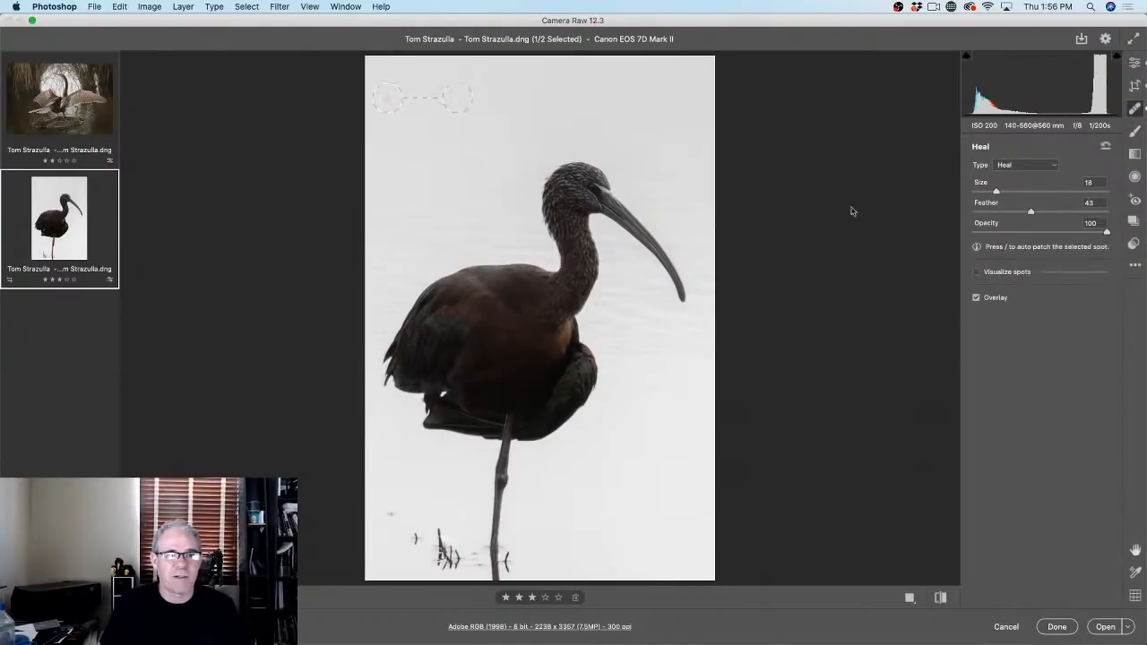
click(1136, 63)
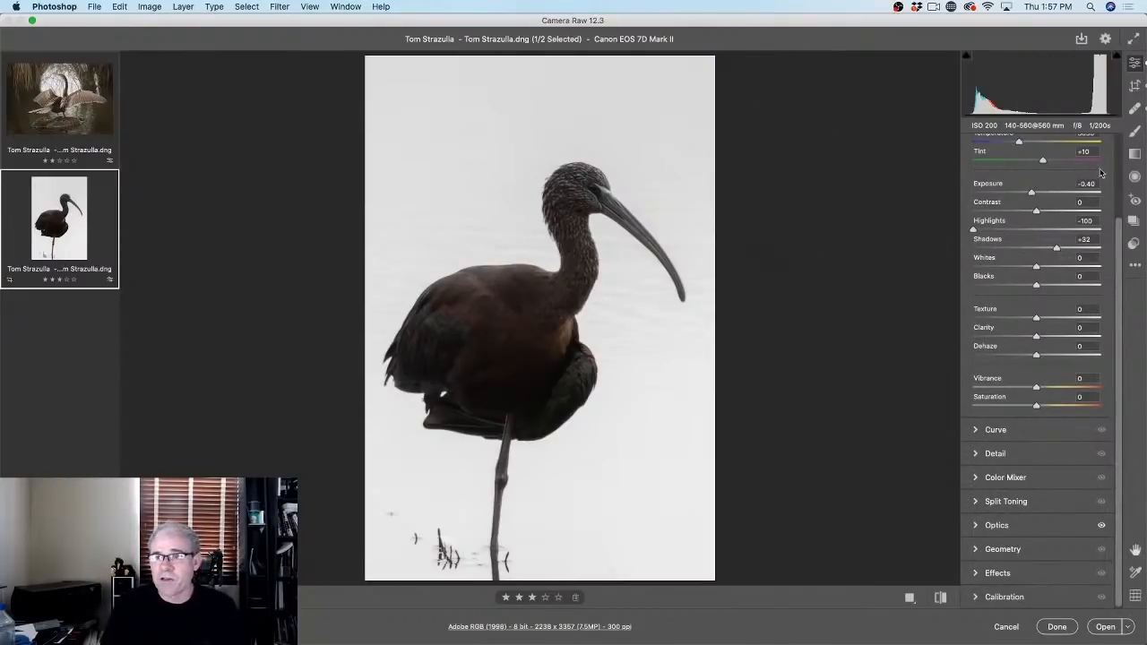
click(1134, 132)
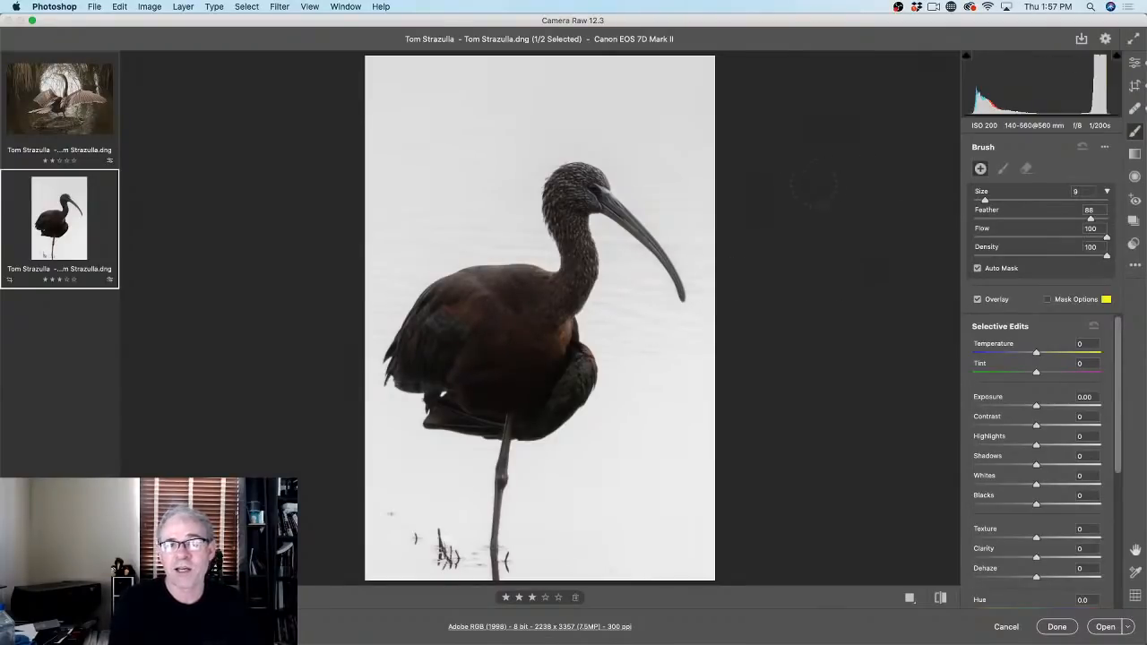
Step: With mask overlay and Auto Mask on, paint the brush mask over the ibis's body, neck and head
click(1048, 300)
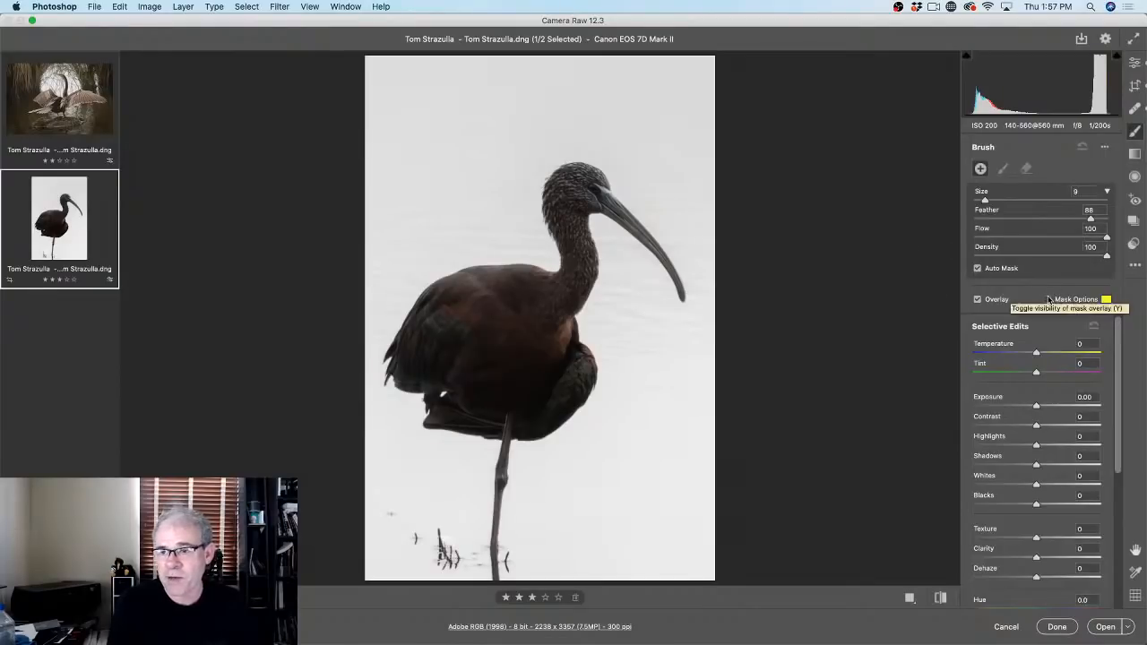
mouse_move(511, 313)
mouse_down()
mouse_move(457, 323)
mouse_move(474, 305)
mouse_move(457, 358)
mouse_up()
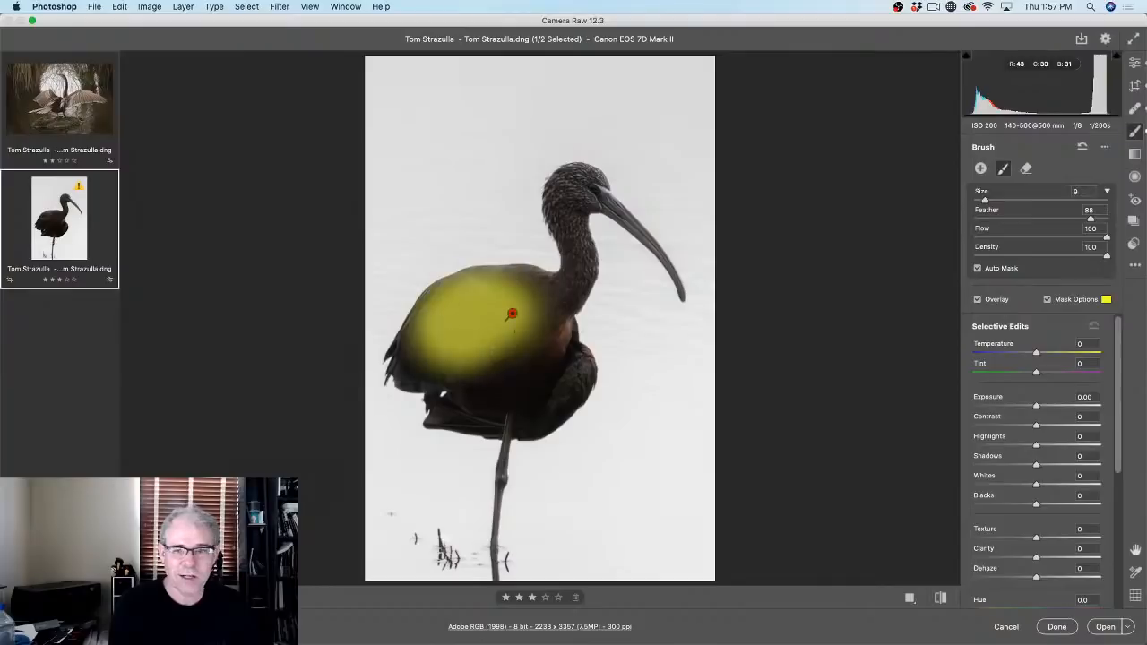
click(977, 268)
mouse_move(502, 319)
mouse_down()
mouse_move(448, 347)
mouse_move(438, 368)
mouse_move(491, 387)
mouse_move(551, 385)
mouse_move(514, 343)
mouse_move(536, 314)
mouse_move(502, 305)
mouse_move(479, 305)
mouse_move(426, 360)
mouse_move(458, 302)
mouse_move(562, 287)
mouse_move(571, 266)
mouse_move(564, 191)
mouse_move(594, 182)
mouse_move(560, 200)
mouse_up()
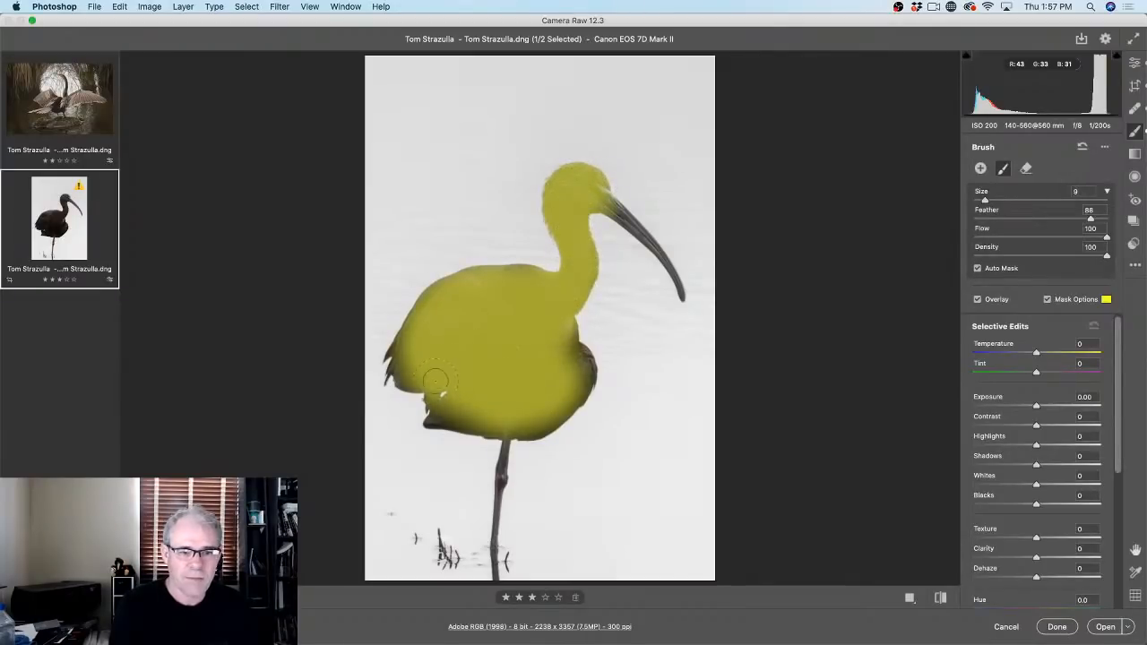
mouse_move(412, 369)
mouse_down()
mouse_move(457, 349)
mouse_move(494, 364)
mouse_move(571, 357)
mouse_move(577, 374)
mouse_move(562, 392)
mouse_move(440, 404)
mouse_up()
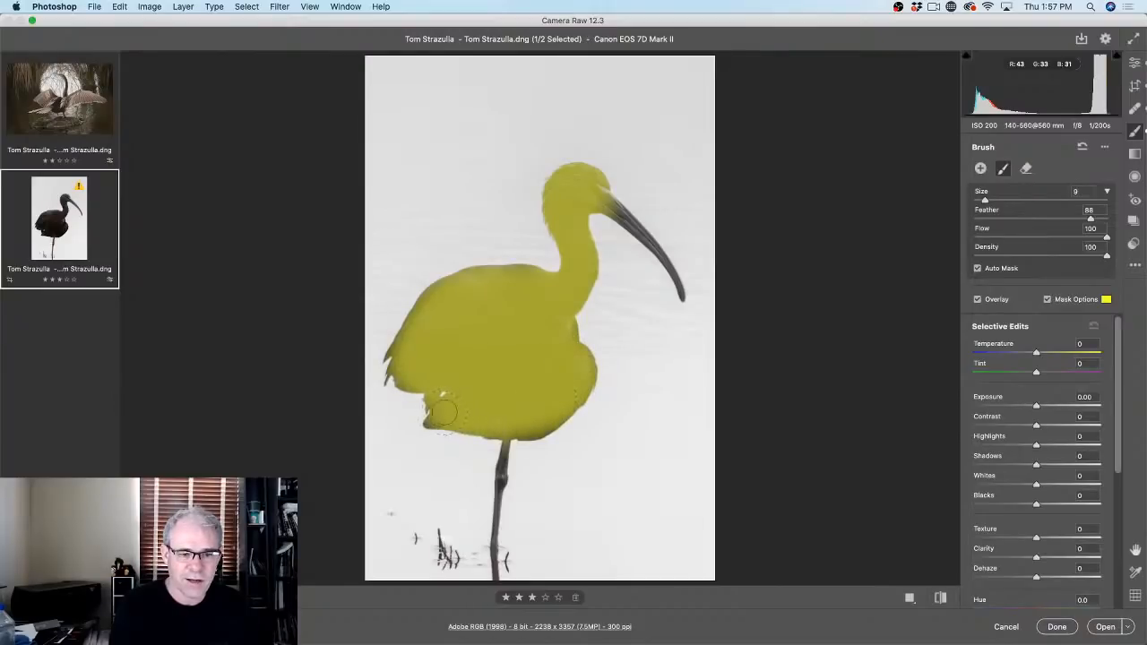
mouse_move(519, 373)
mouse_down()
mouse_move(489, 339)
mouse_move(432, 353)
mouse_move(423, 344)
mouse_move(458, 301)
mouse_move(534, 290)
mouse_up()
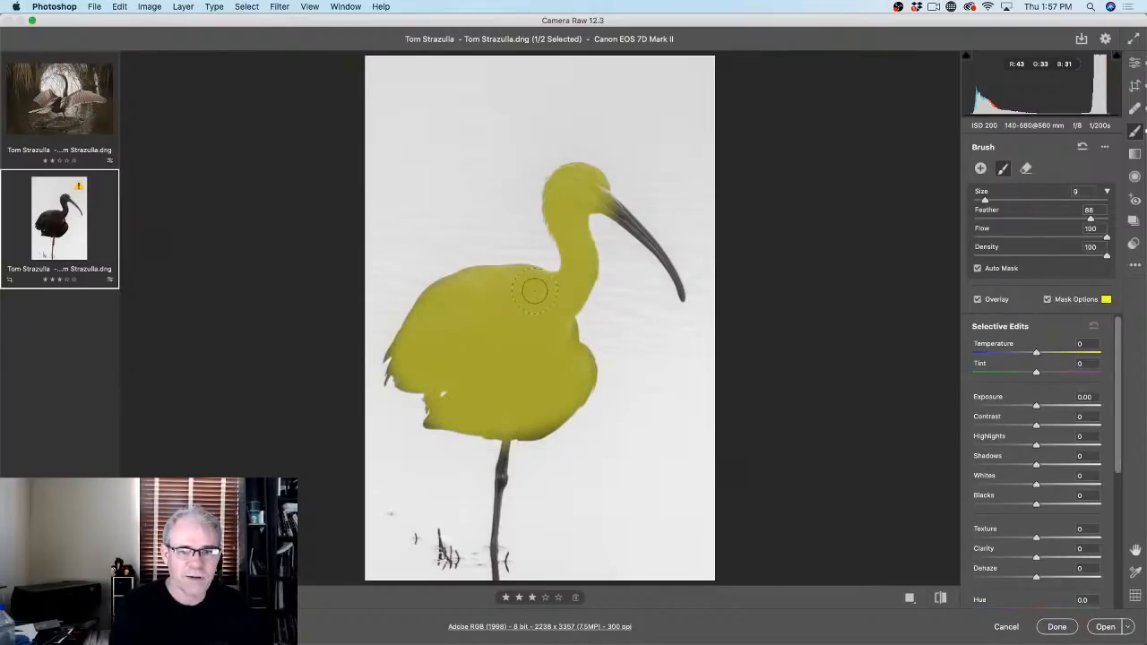
mouse_move(493, 329)
mouse_down()
mouse_move(498, 300)
mouse_move(540, 309)
mouse_up()
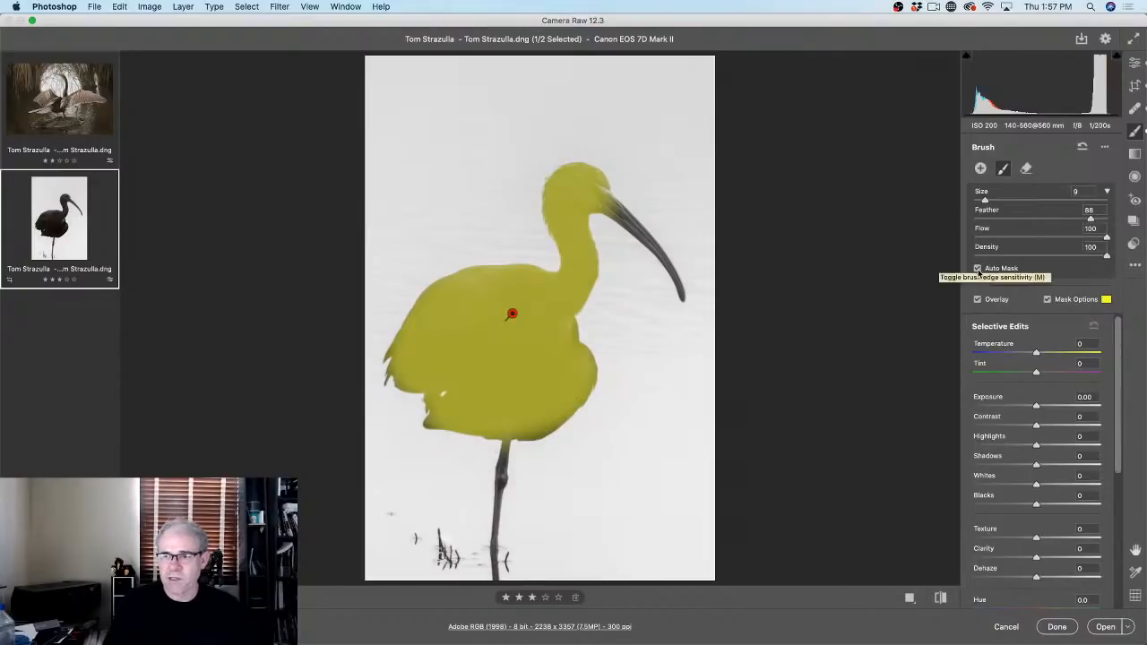
Step: Give the brushed ibis body Saturation +8, Exposure +1.65 and Temperature +37
click(1047, 299)
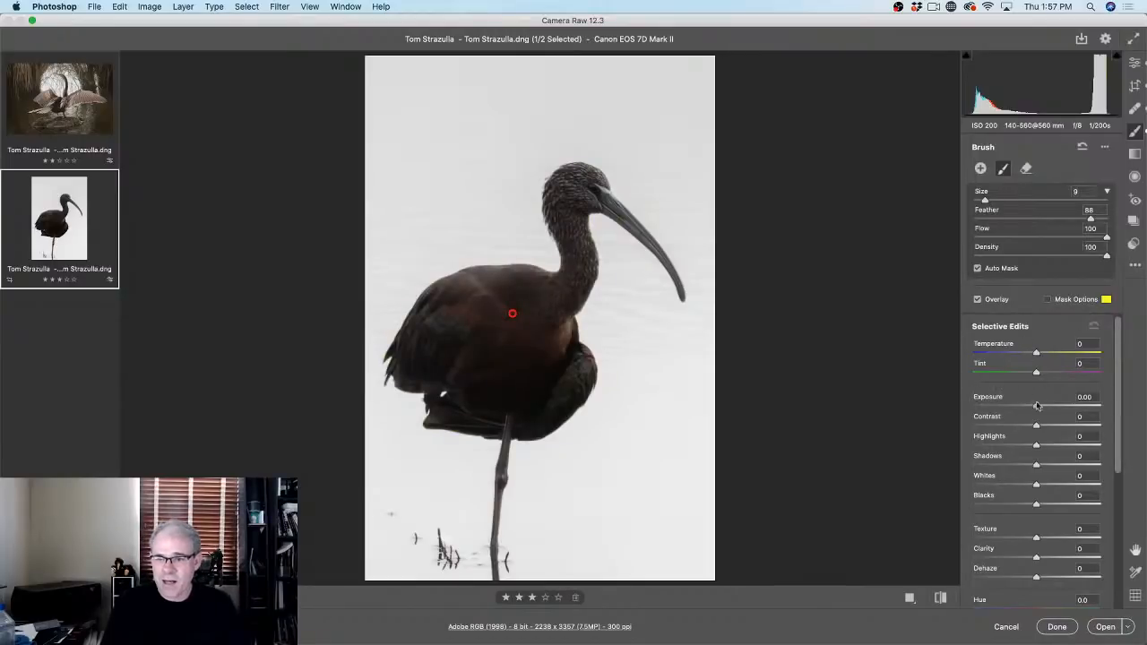
drag(1034, 406, 1045, 428)
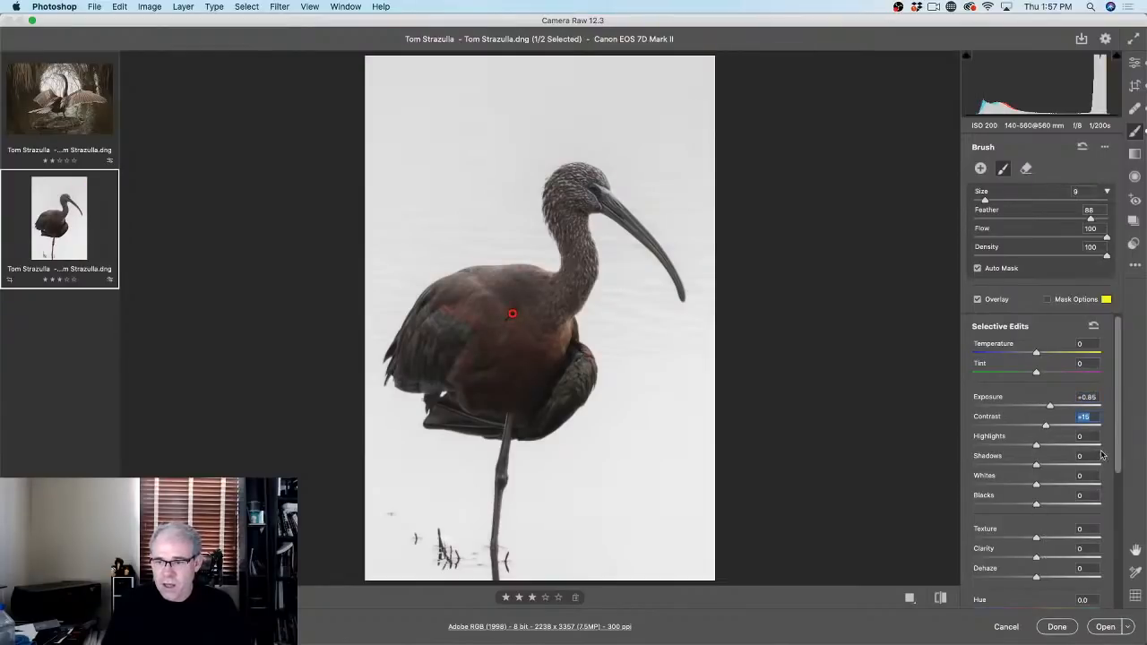
drag(1115, 434, 1120, 518)
scroll(1102, 510, down, 3)
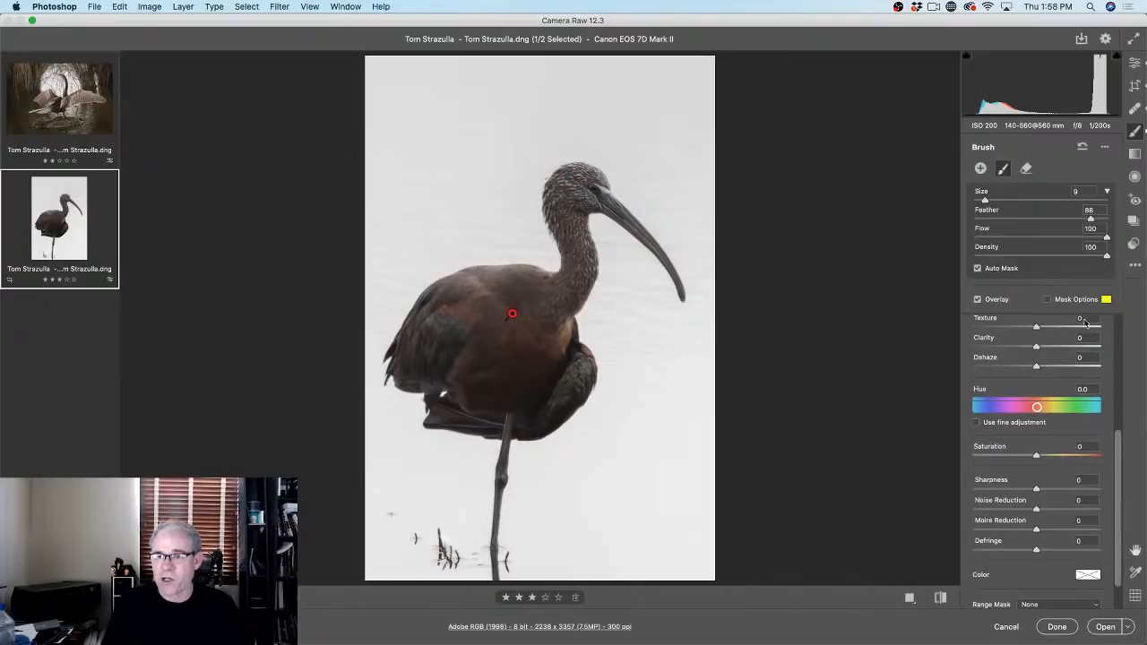
drag(1035, 457, 1040, 457)
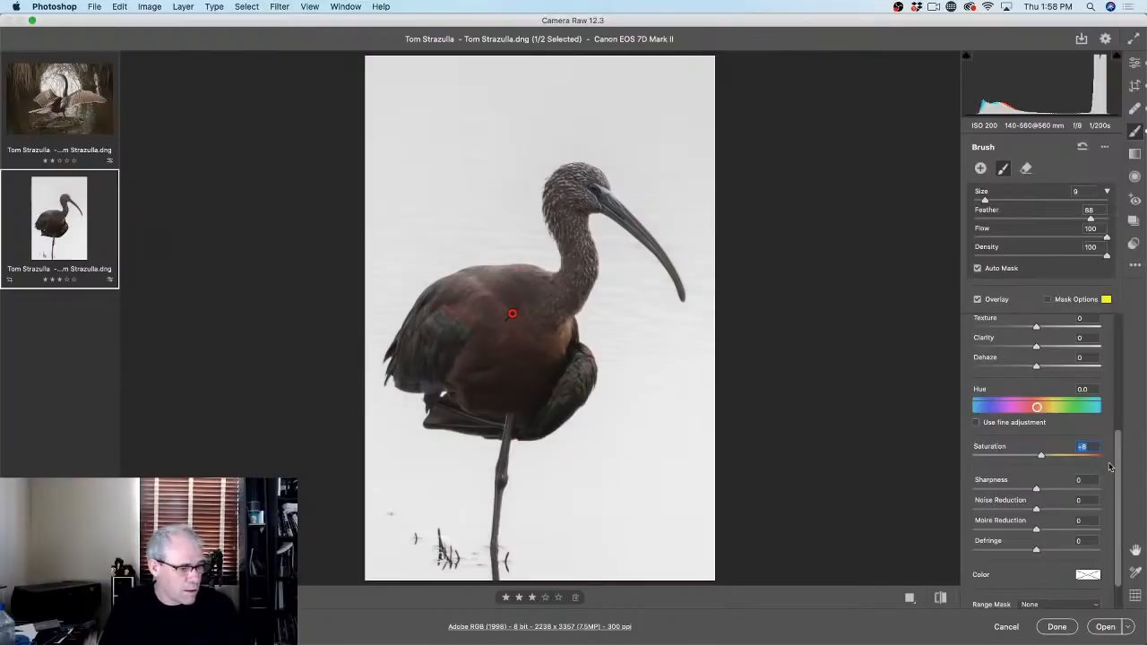
drag(1116, 466, 1104, 335)
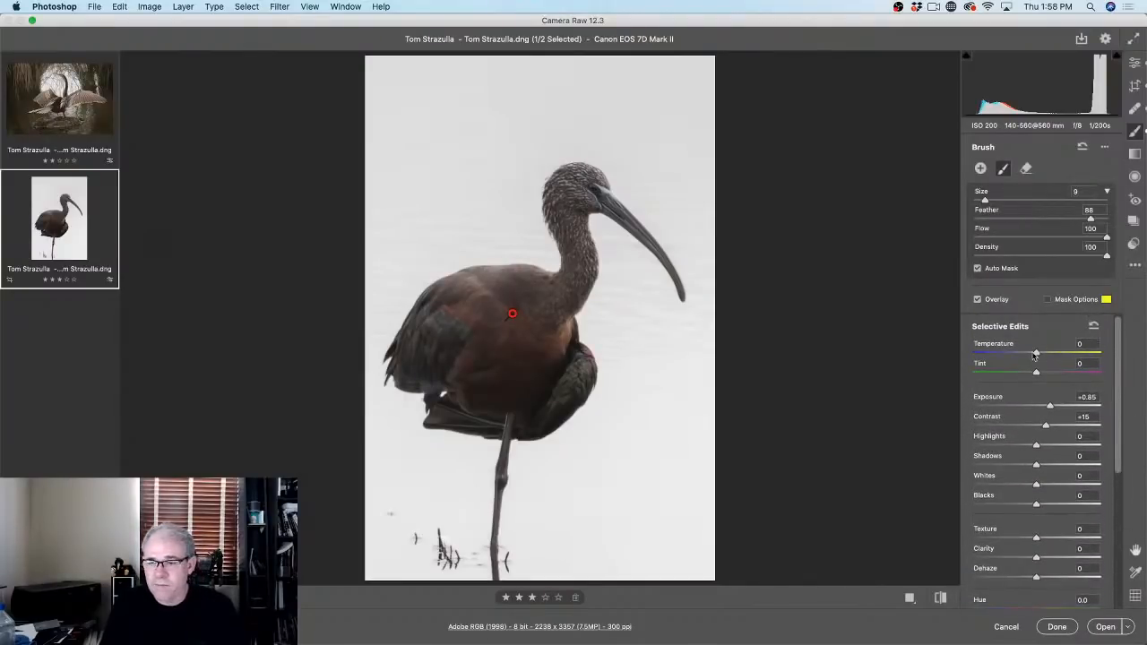
drag(1050, 408, 1055, 407)
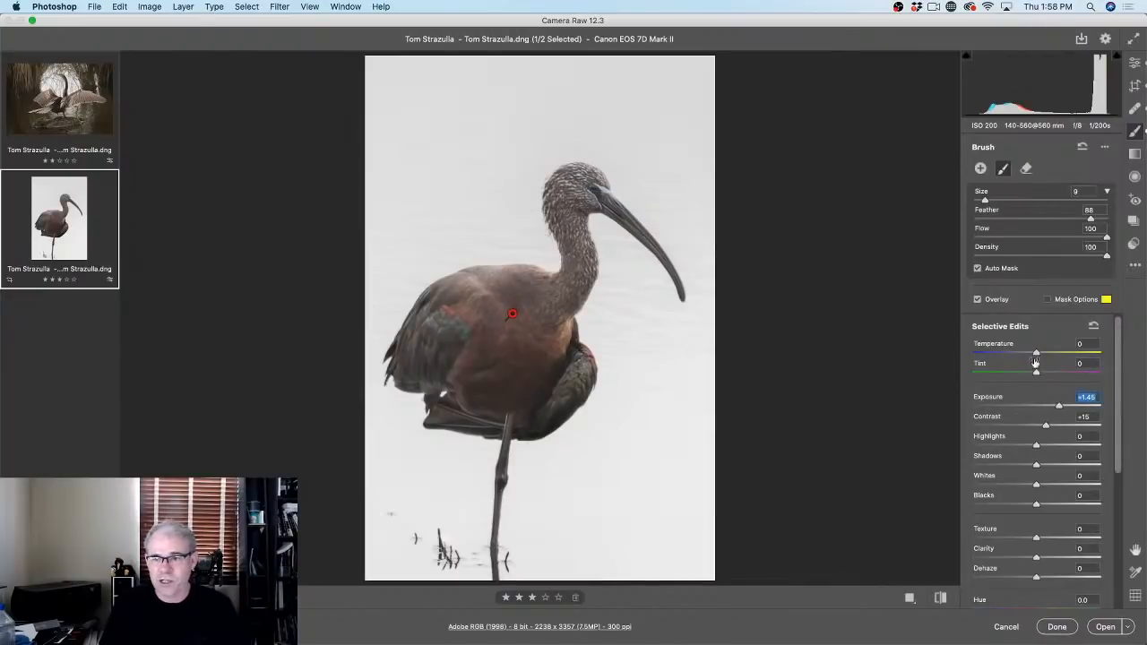
drag(1035, 353, 1055, 352)
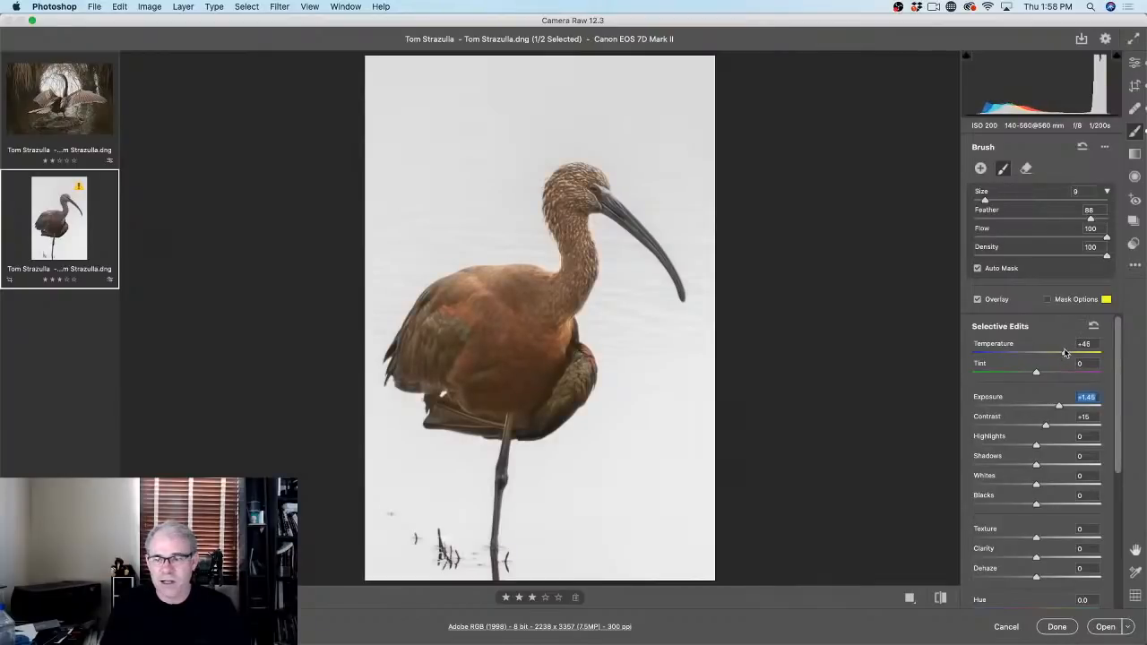
drag(1058, 353, 1059, 353)
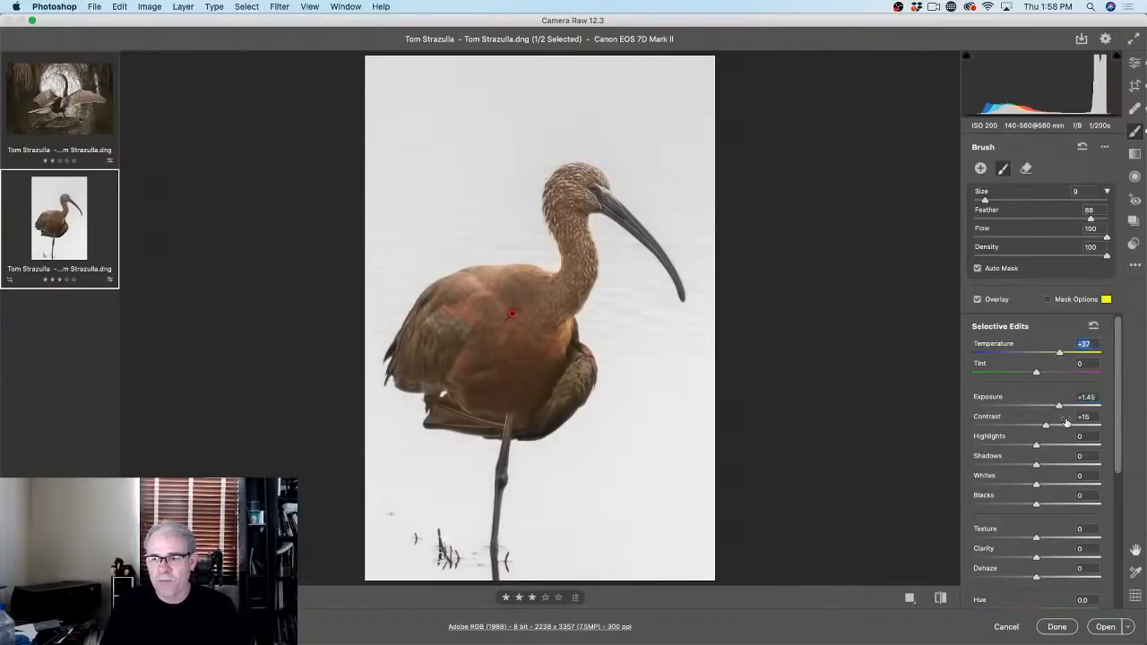
drag(1059, 406, 1060, 406)
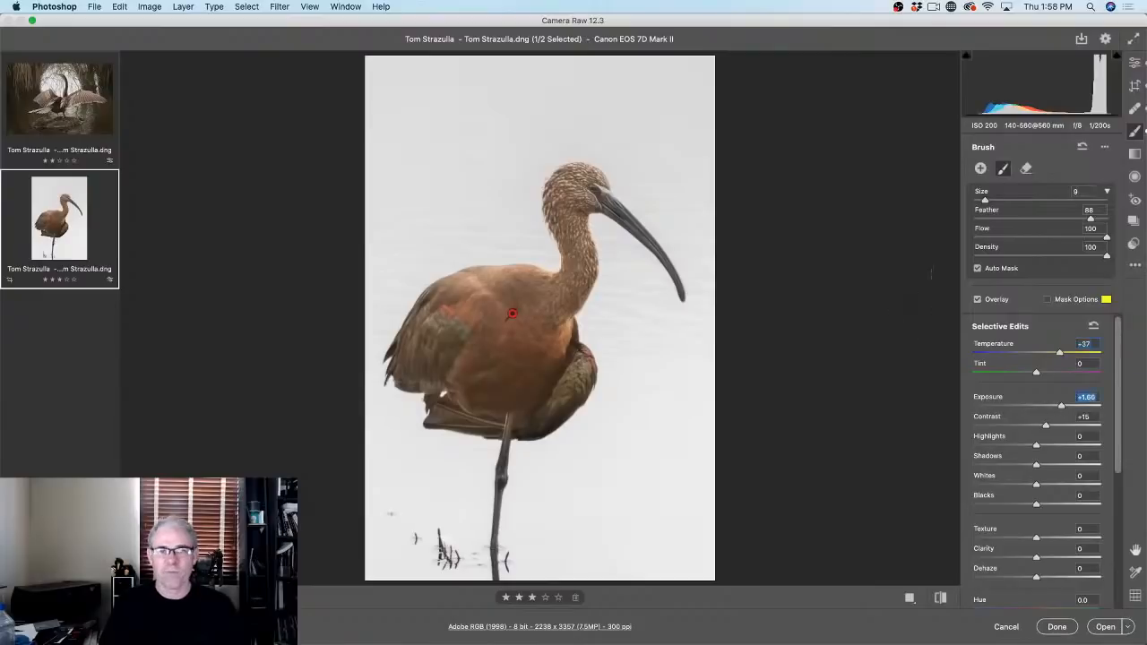
Step: Set global Exposure -0.65 and Temperature 4650 for a pale blue background, then compare before/after
click(1134, 65)
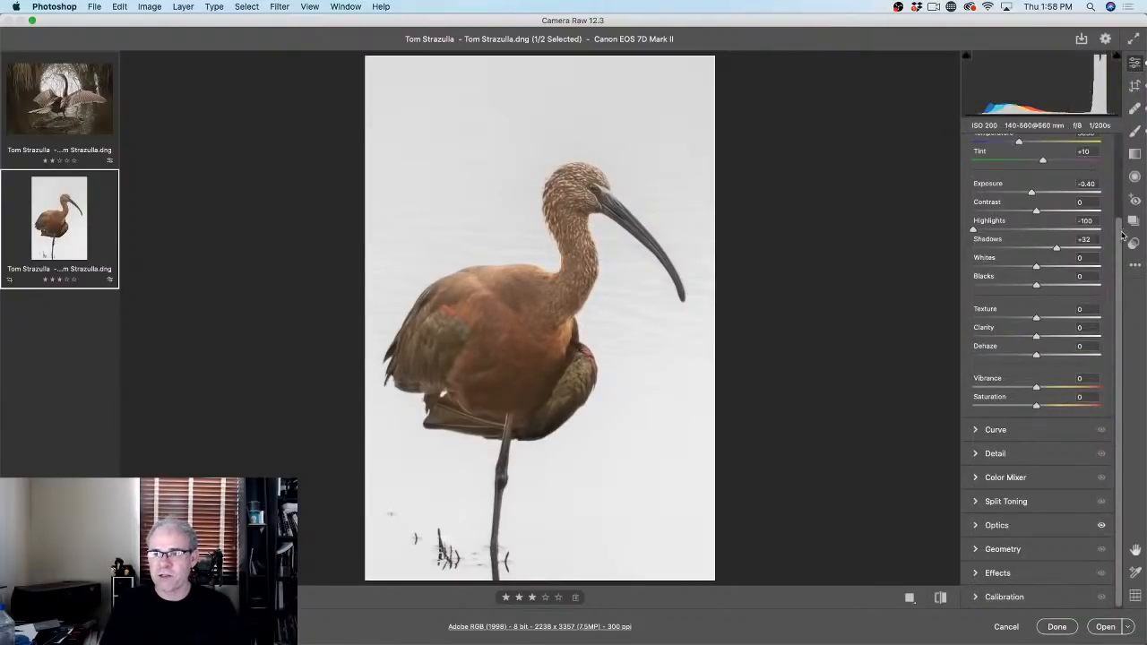
scroll(1030, 268, up, 3)
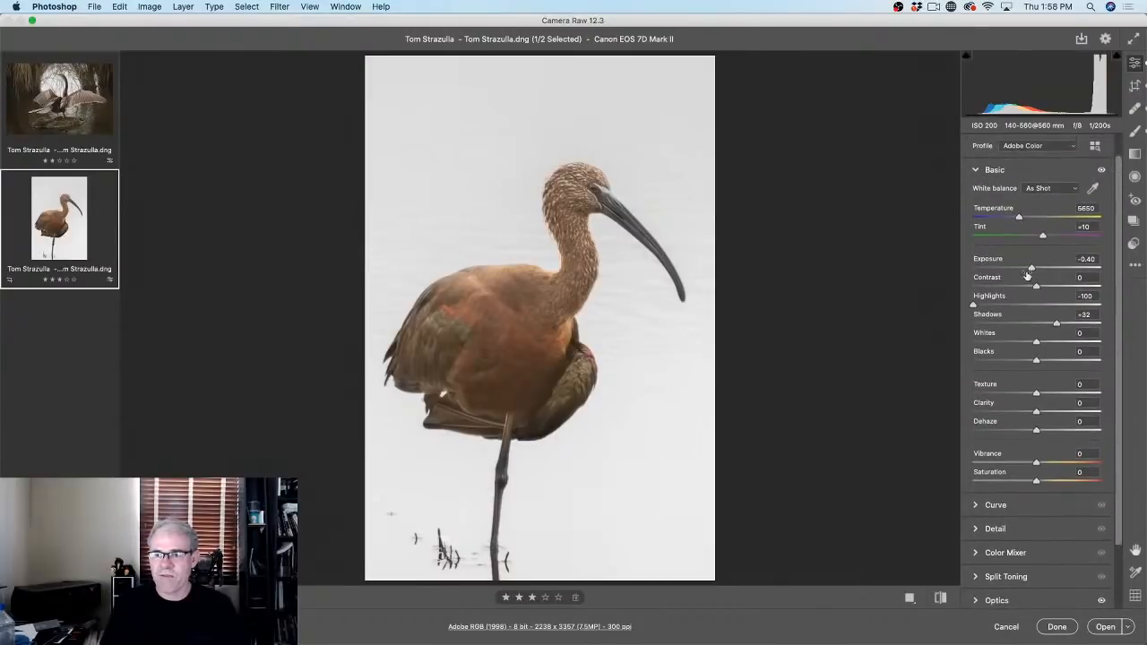
mouse_move(1030, 269)
mouse_down()
mouse_move(990, 269)
mouse_move(1070, 269)
mouse_move(1029, 276)
mouse_up()
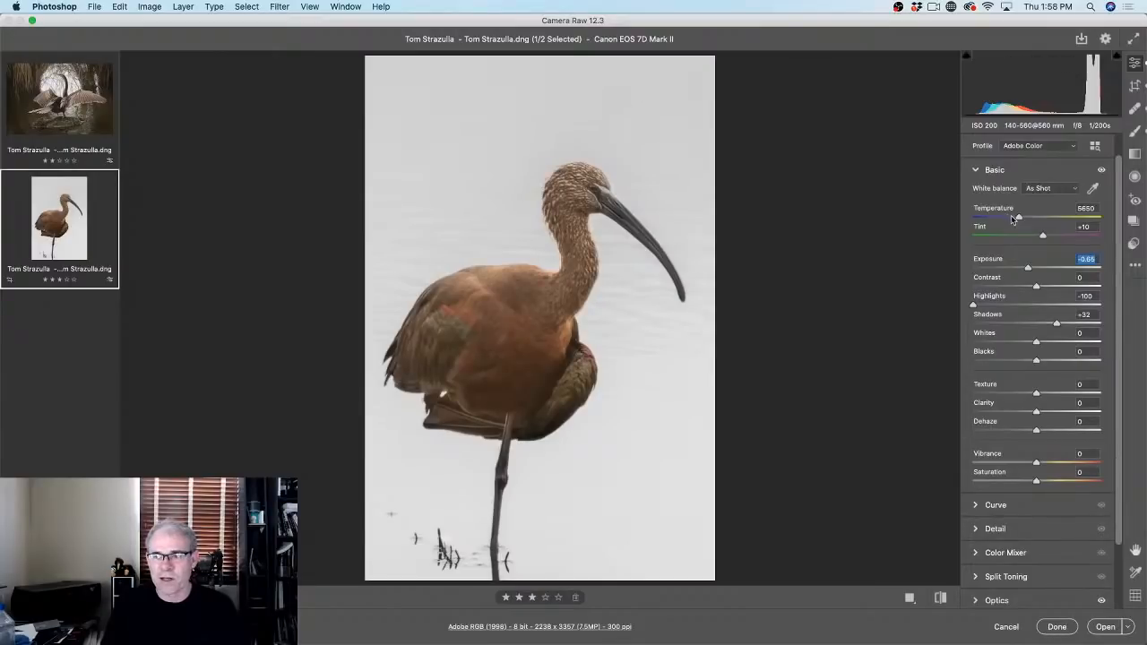
drag(1017, 220, 1006, 219)
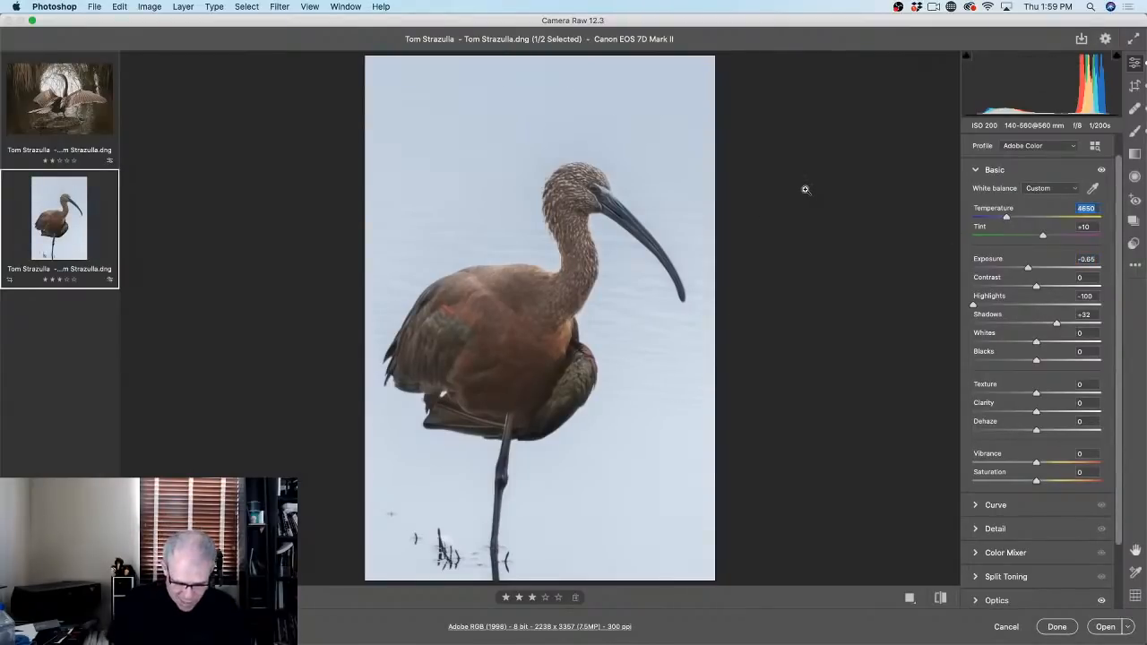
key(p)
key(p)
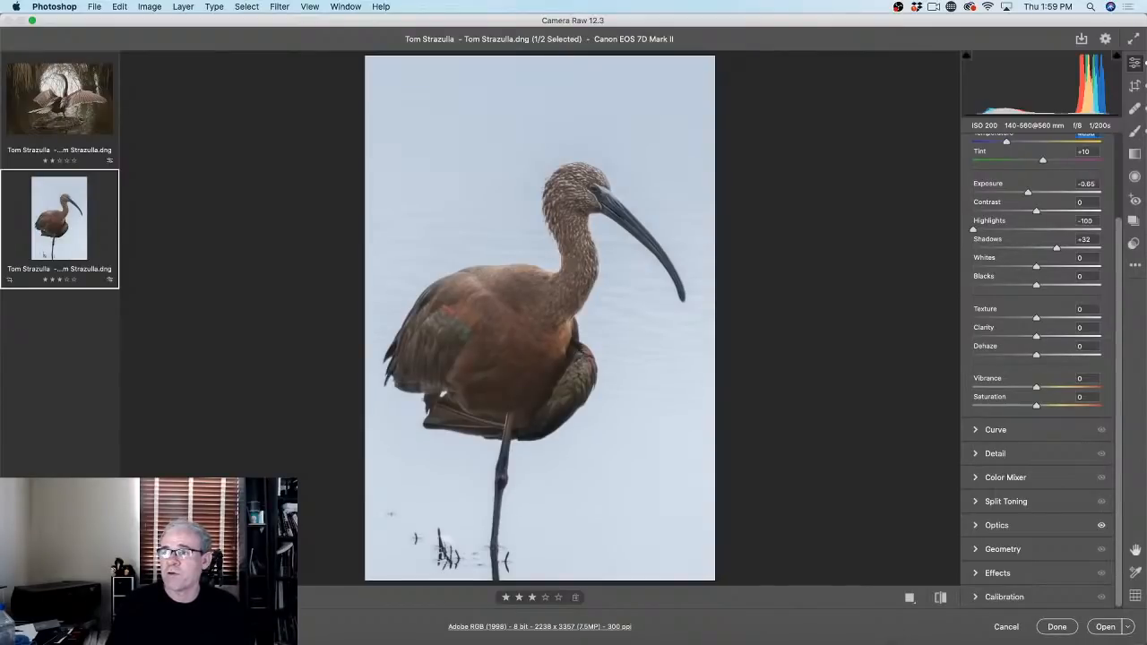
key(Return)
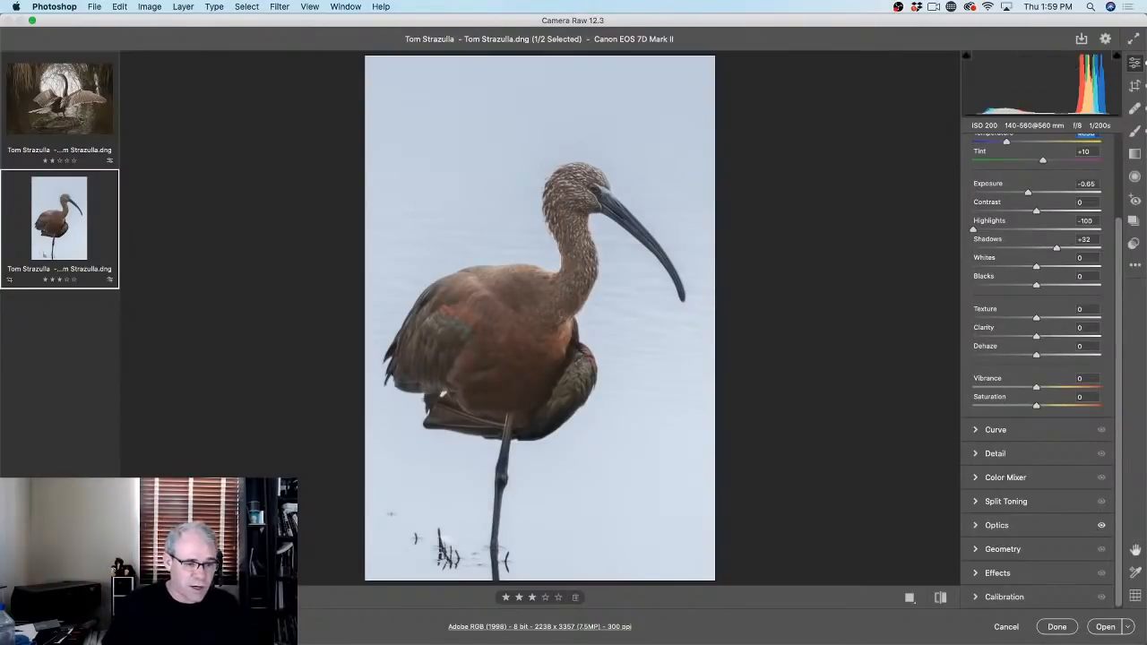
Step: Zoom to 100% and pan to the ibis's head and beak
click(179, 596)
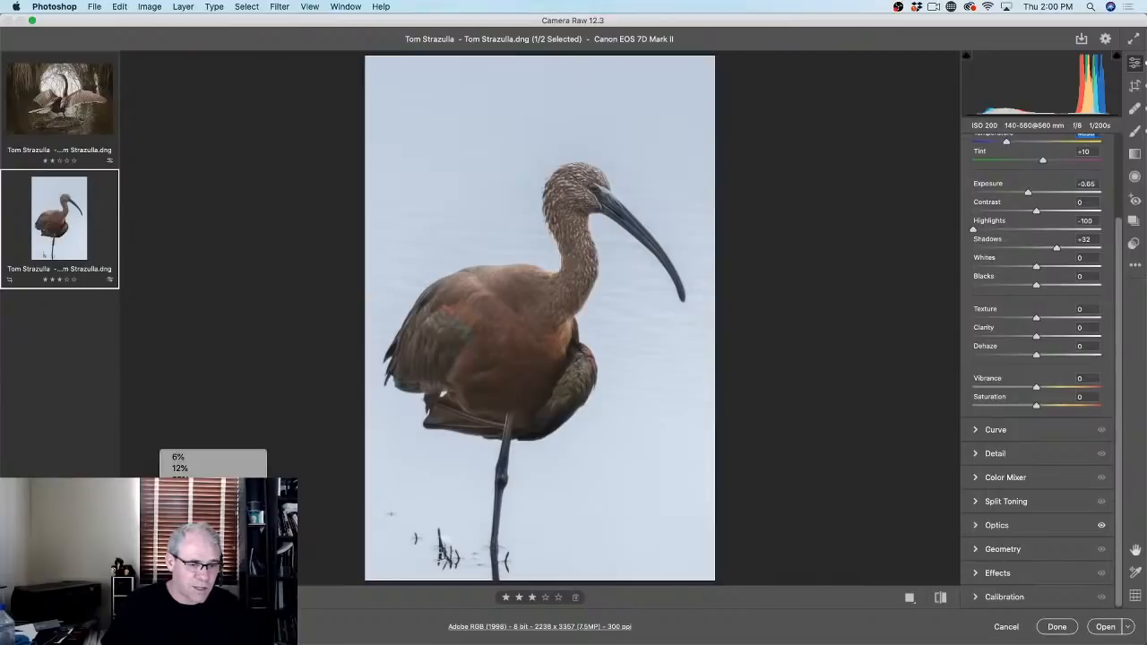
click(183, 524)
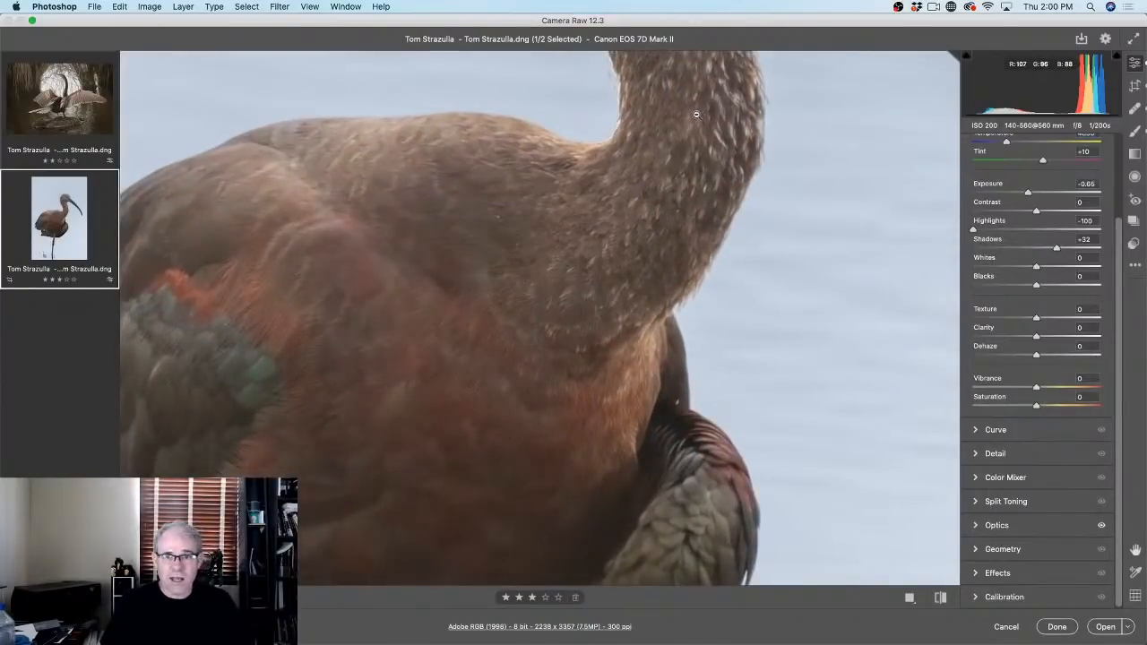
drag(686, 116, 689, 426)
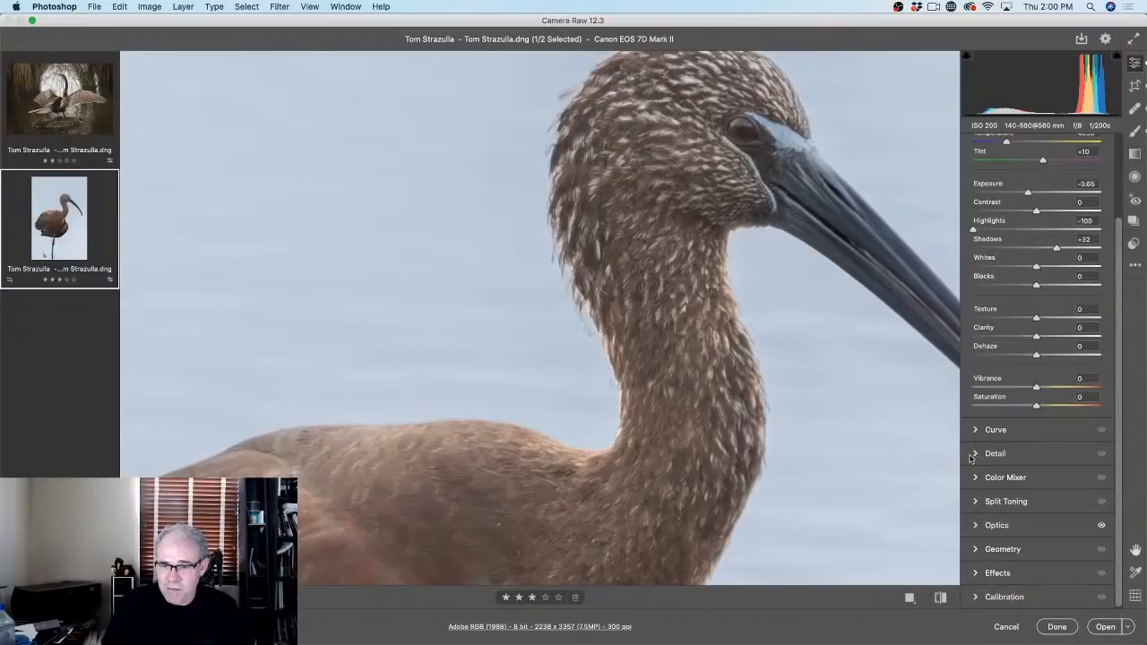
Step: In Optics, compare with Remove chromatic aberration off and on, leaving it enabled
click(975, 527)
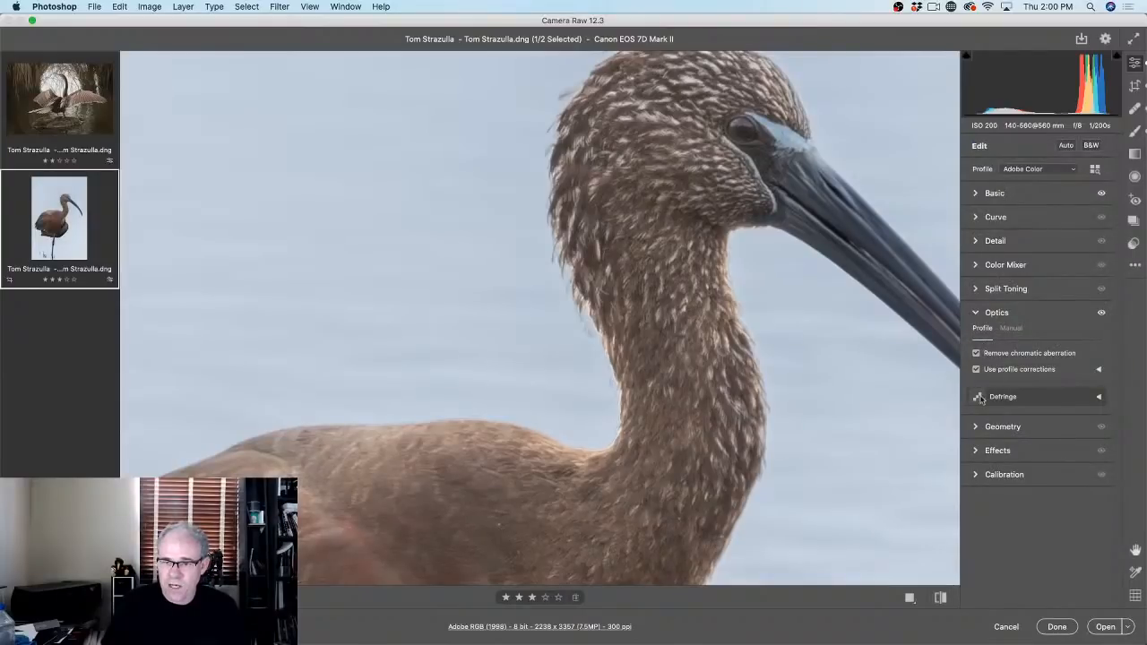
click(977, 353)
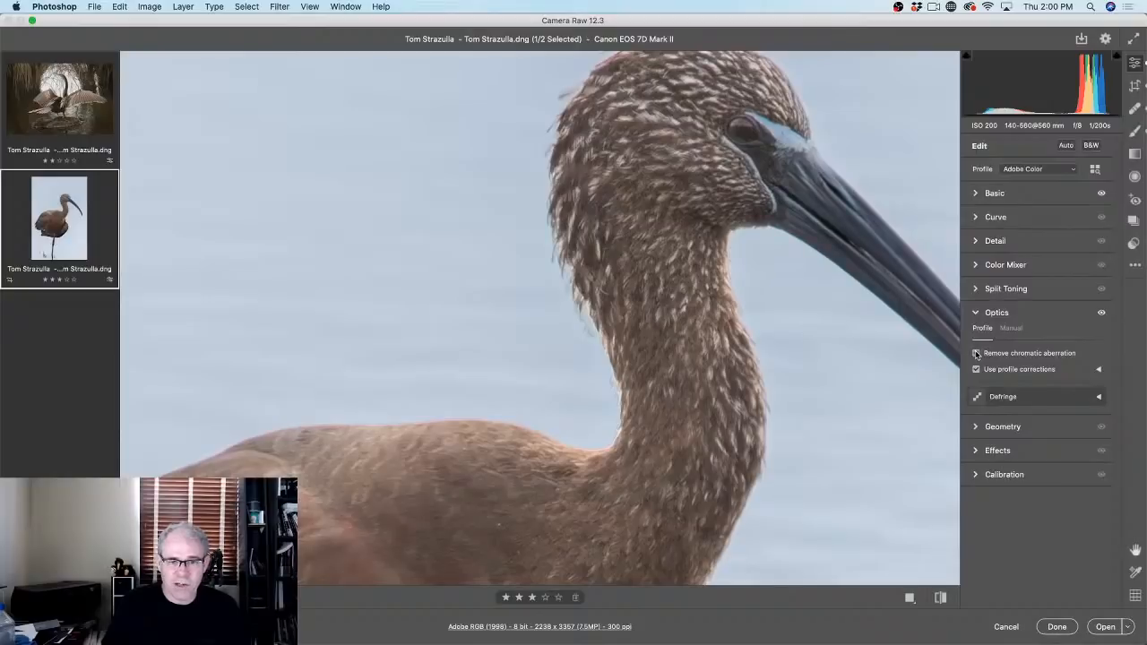
click(977, 353)
click(976, 353)
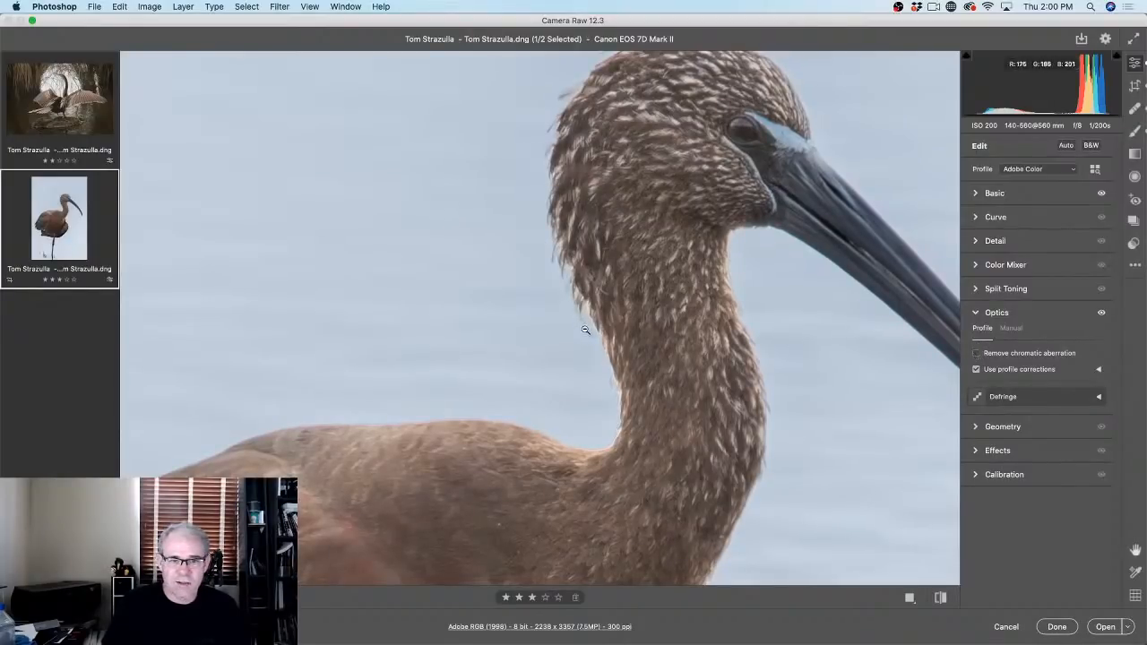
click(977, 353)
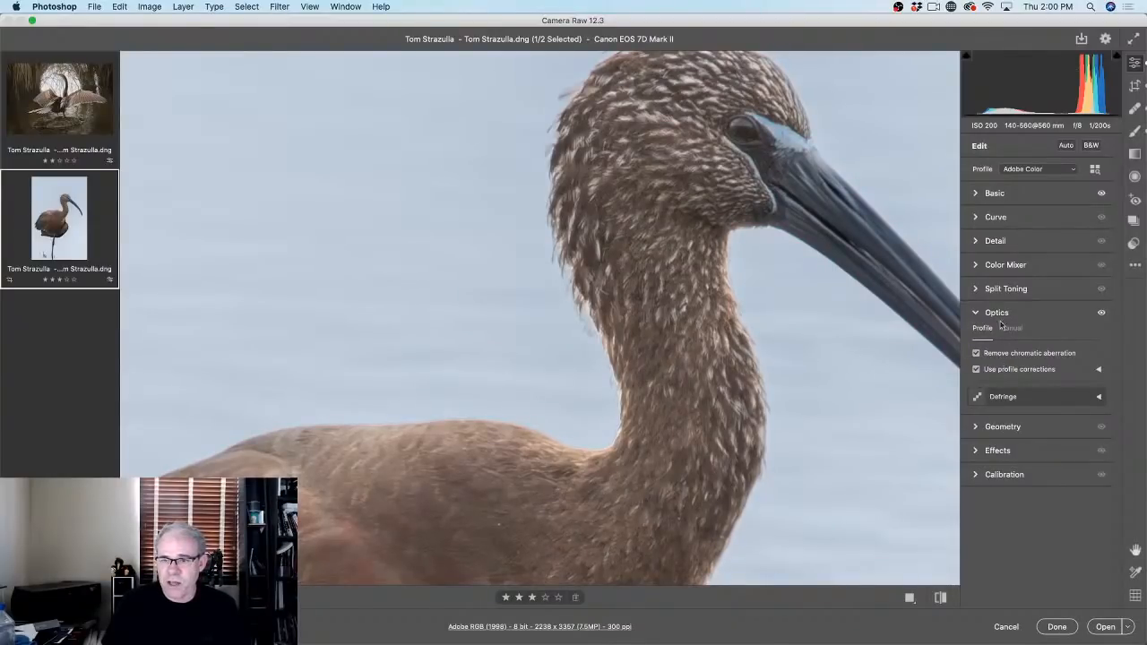
Step: Set Sharpening 61, Color Noise Reduction Detail 25 and Noise Reduction 14, then fit the image
click(982, 241)
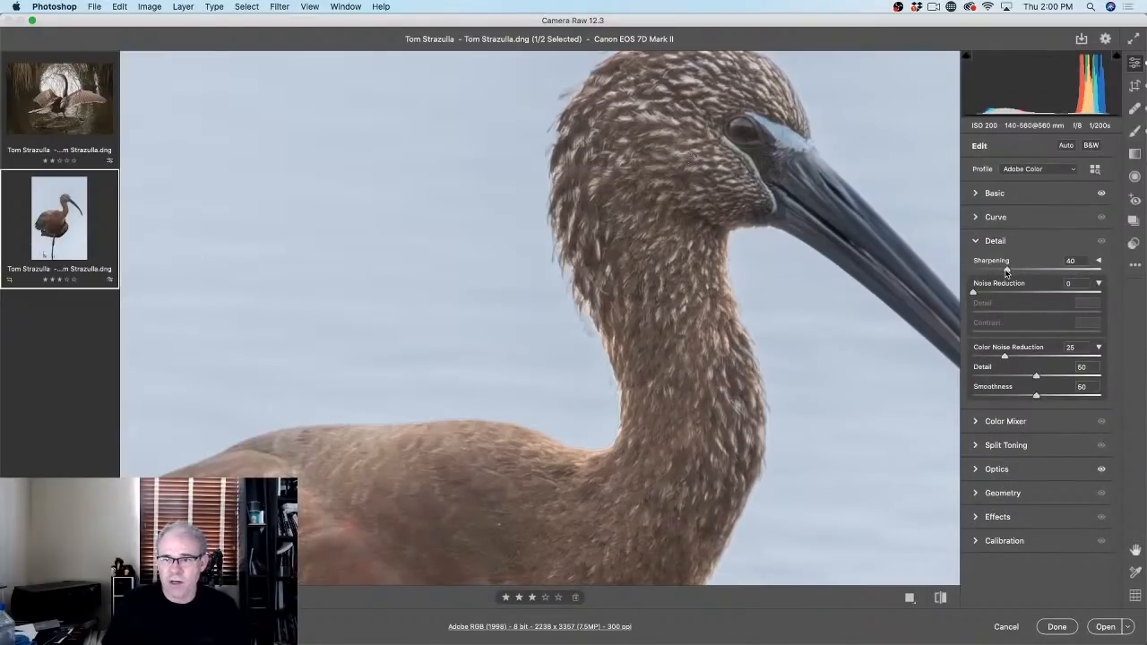
drag(1007, 270, 1025, 269)
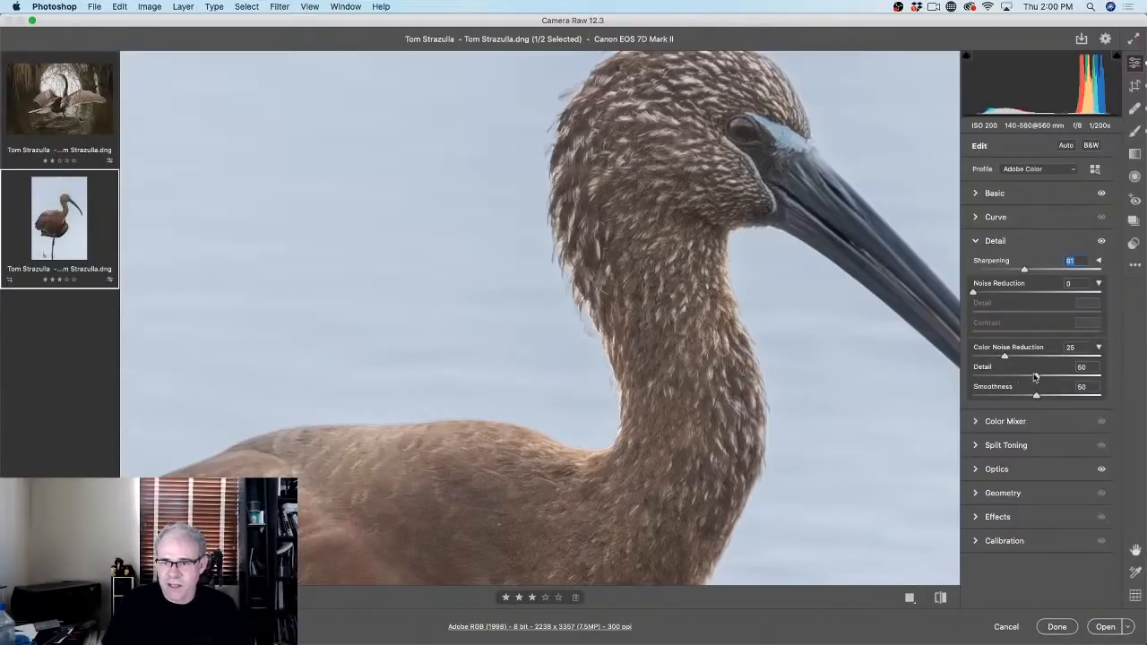
mouse_move(1018, 377)
mouse_down()
mouse_move(989, 382)
mouse_move(1005, 381)
mouse_up()
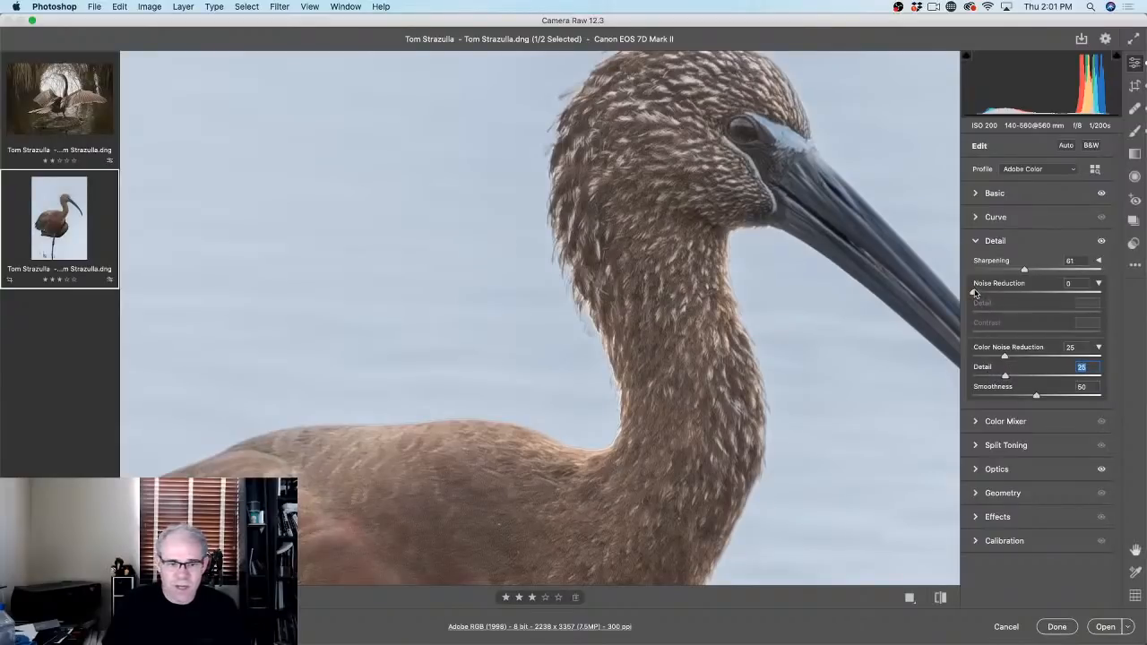
mouse_move(977, 292)
mouse_down()
mouse_move(1008, 293)
mouse_move(990, 294)
mouse_up()
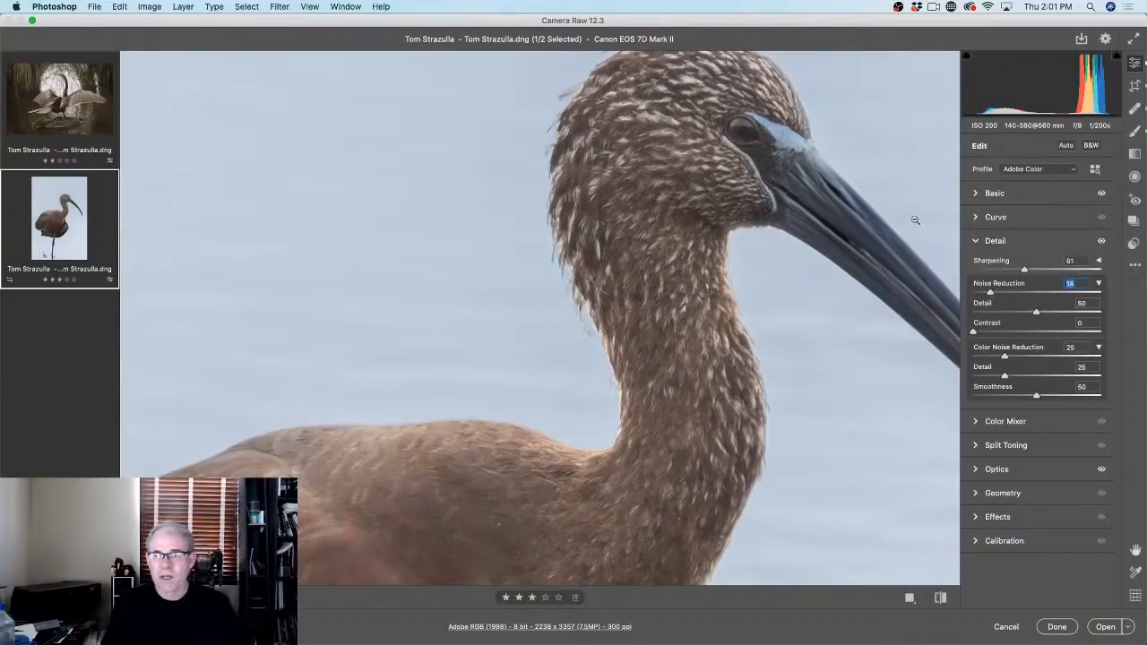
click(766, 185)
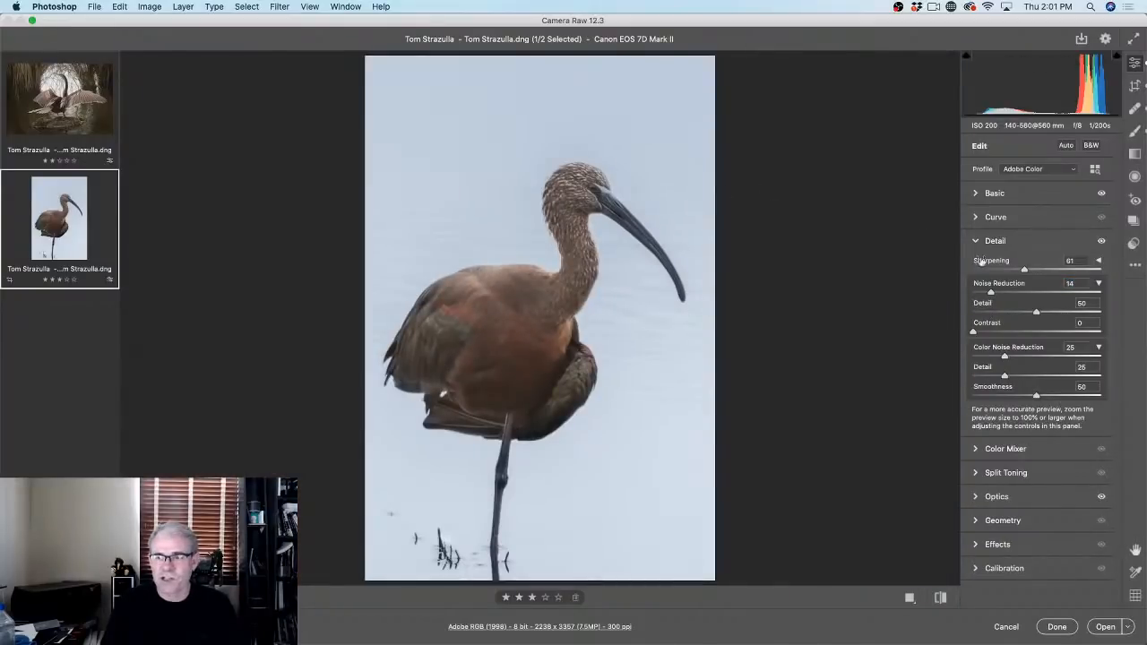